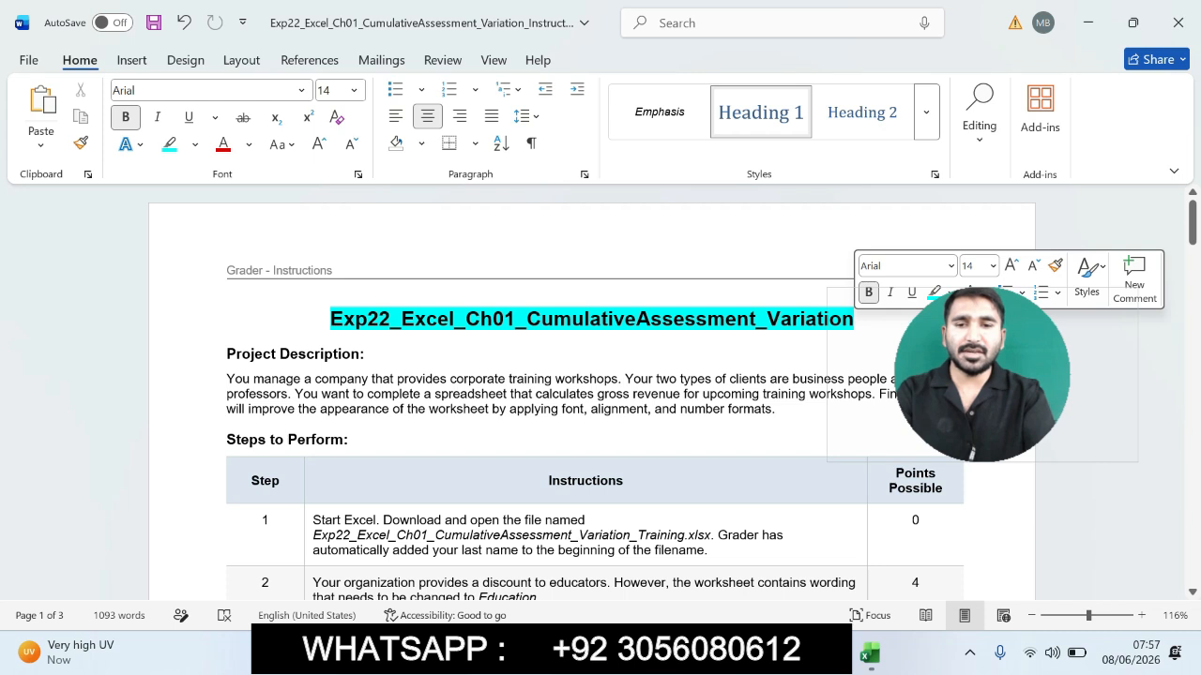
- Highlight the Project Description heading and paragraph in the instructions document
drag(982, 375, 921, 201)
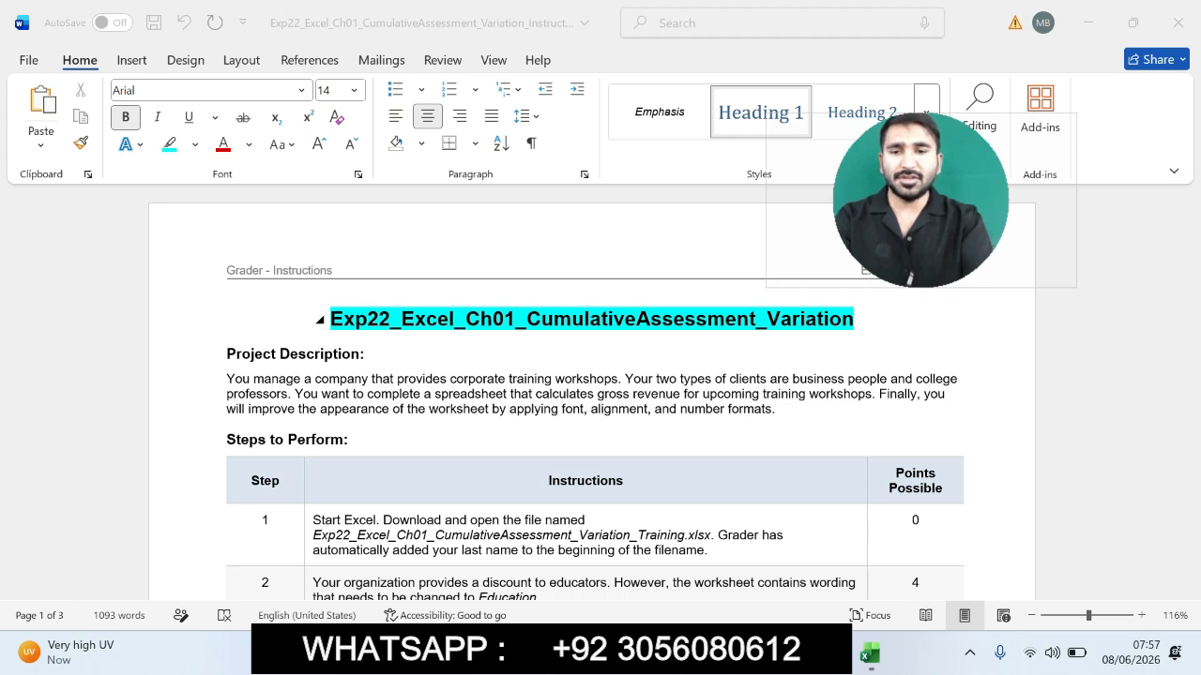
drag(373, 379, 647, 409)
drag(227, 355, 782, 409)
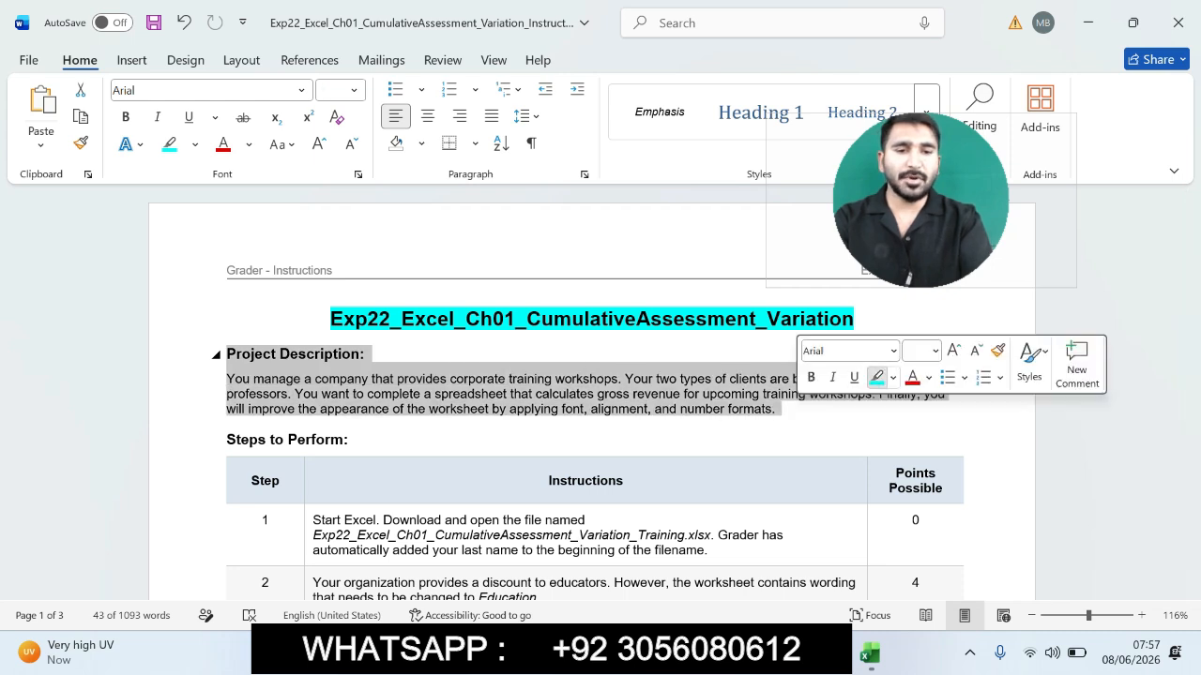
click(877, 377)
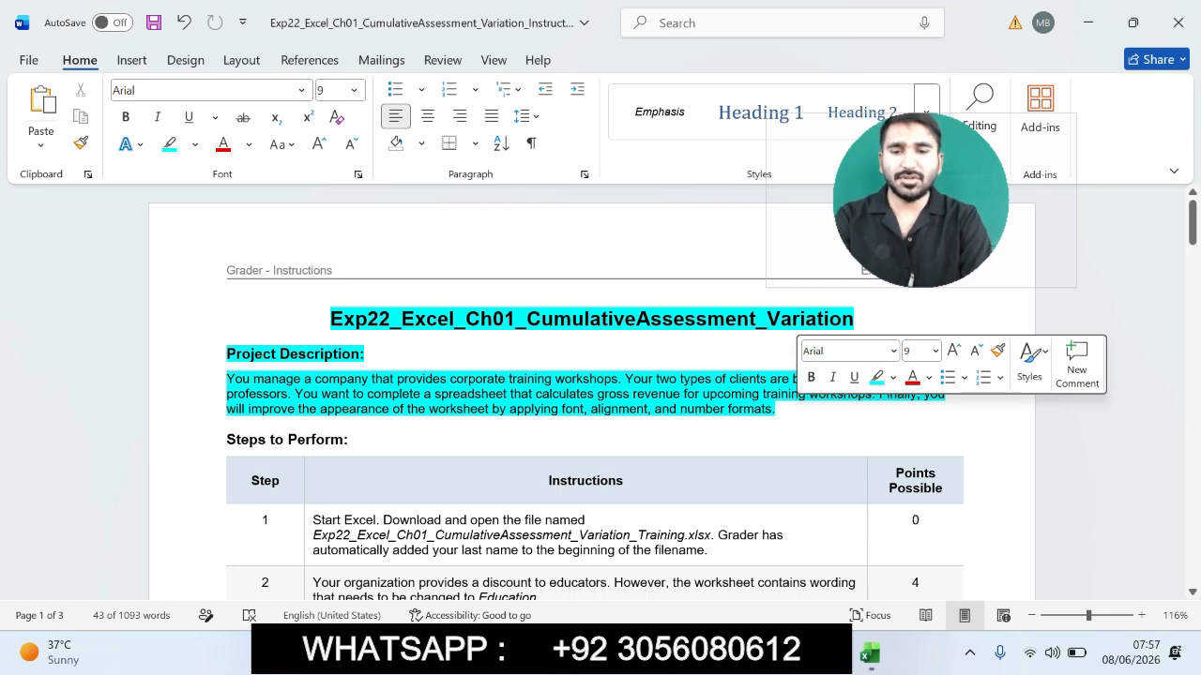
- Set the instructions table text to 14 pt
drag(315, 519, 629, 642)
click(355, 91)
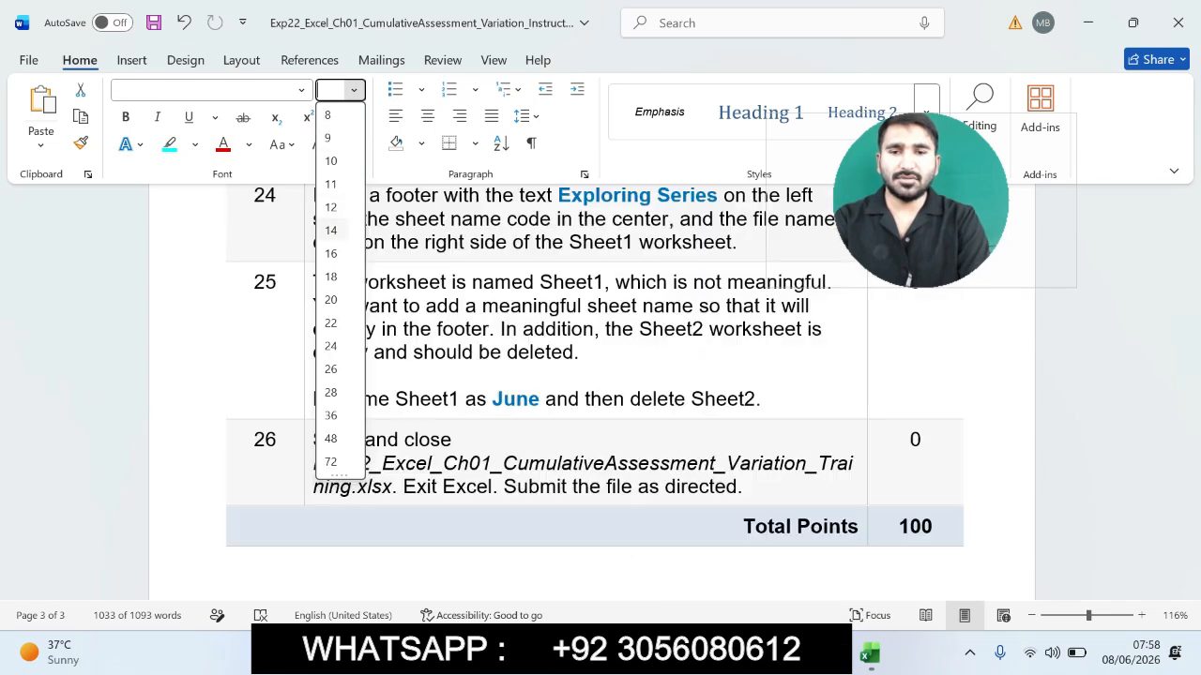
click(330, 230)
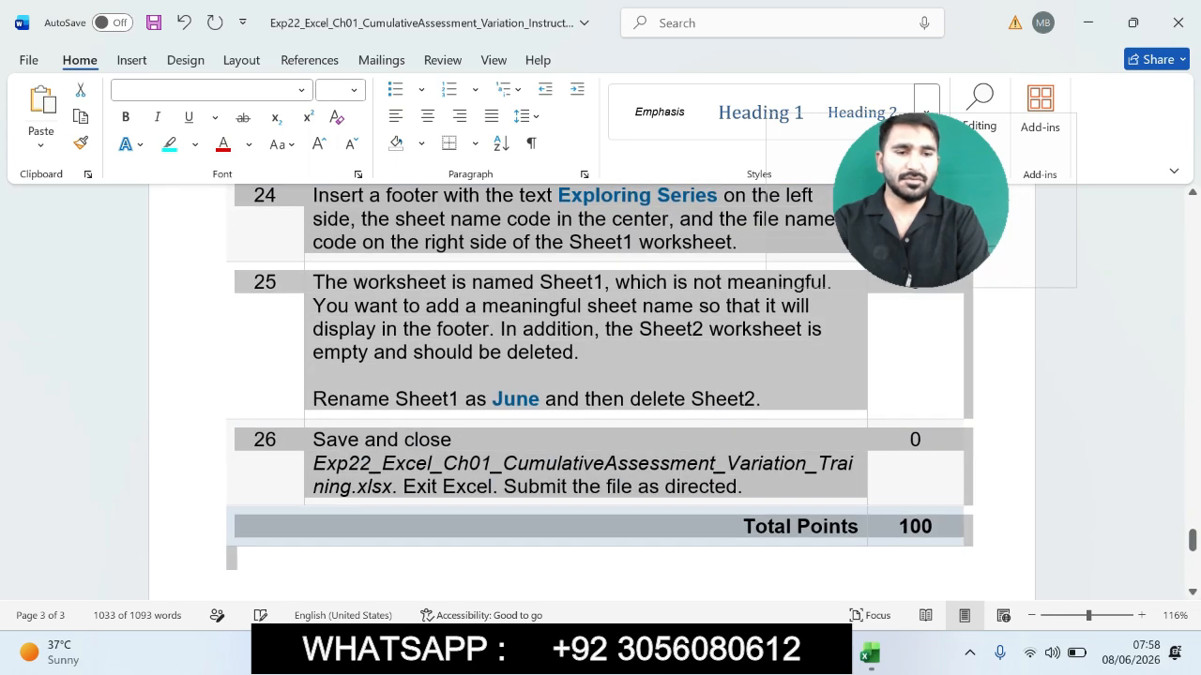
- Highlight the step 1 instruction text in the table
drag(1192, 540, 1193, 217)
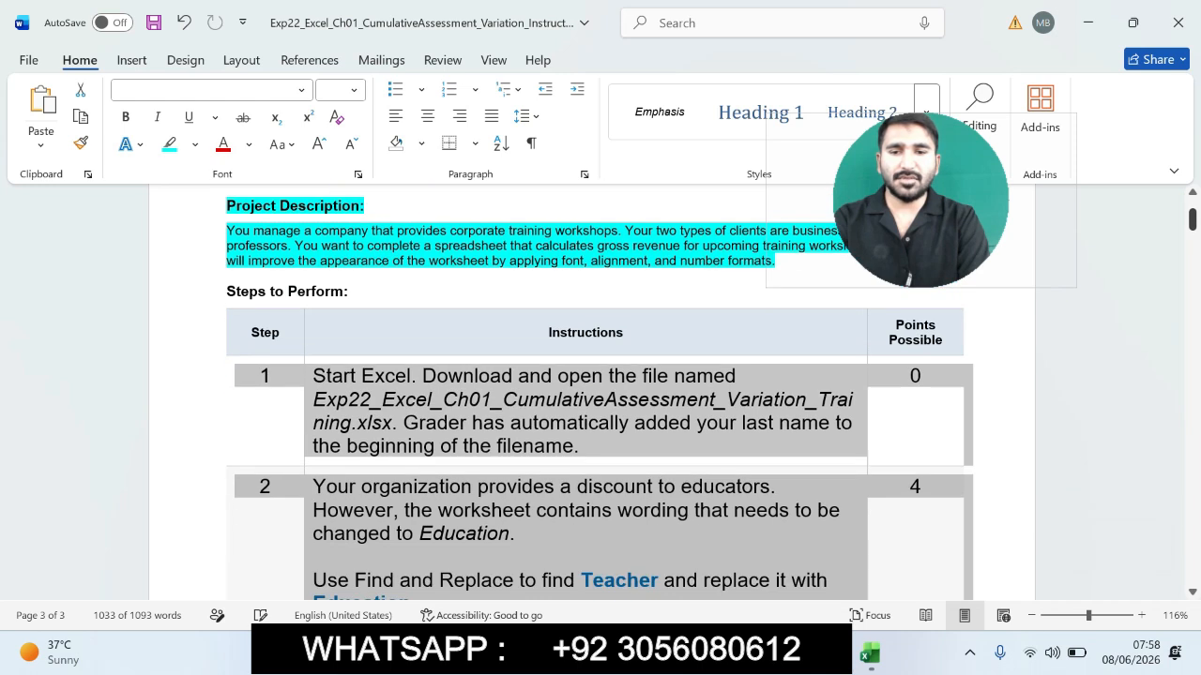
click(551, 422)
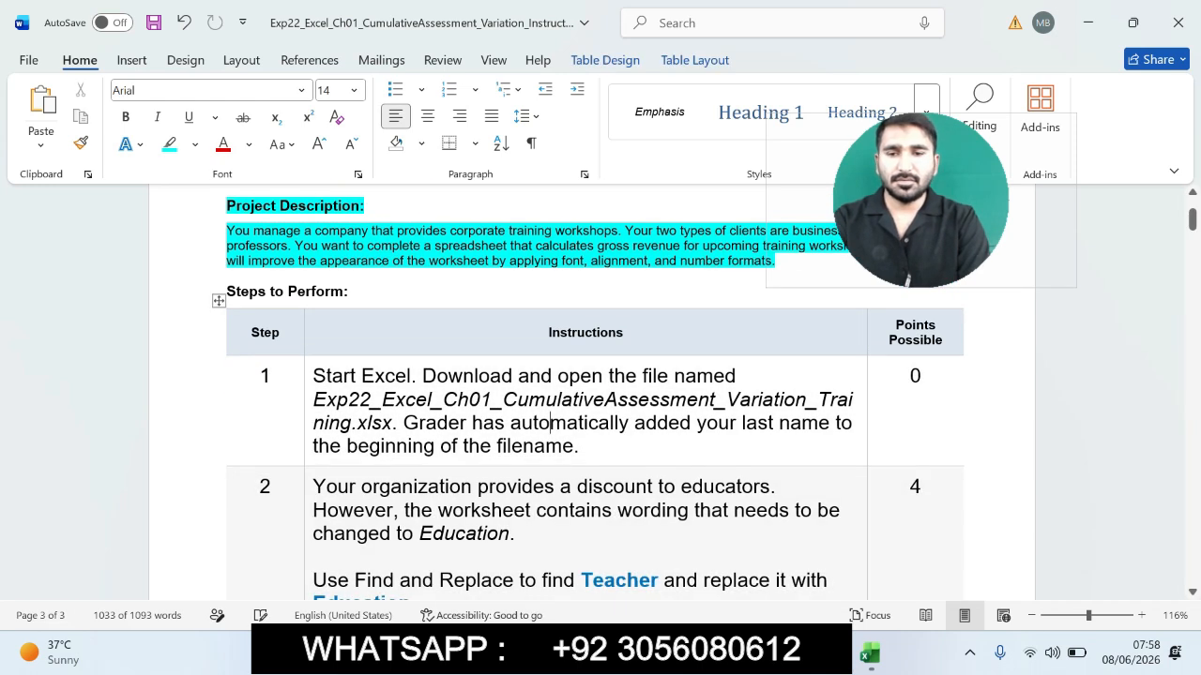
triple_click(551, 422)
click(488, 371)
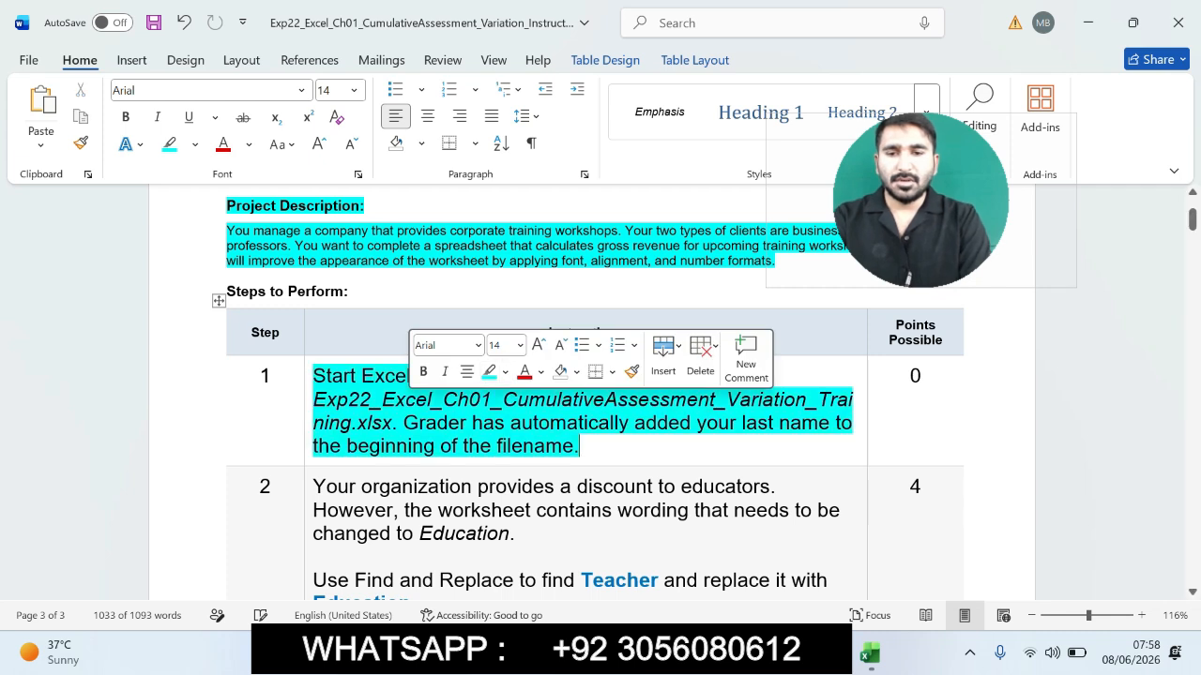
click(343, 423)
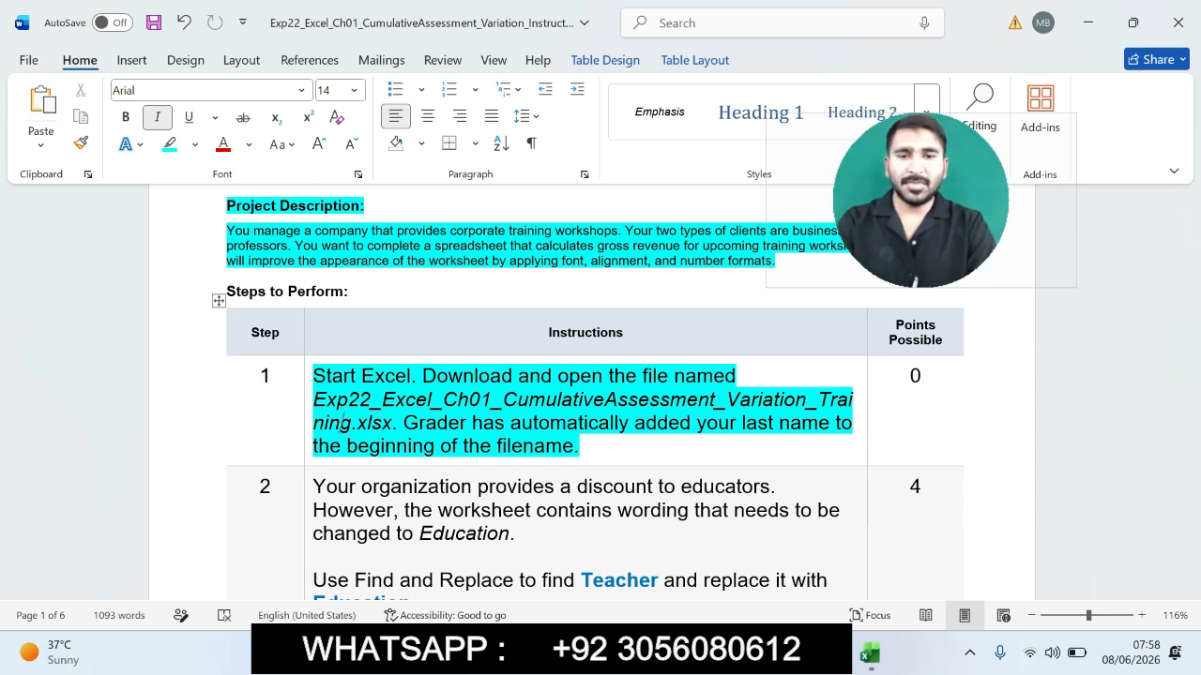
- Look over the June Training Workshops workbook, then return to the instructions document
click(870, 654)
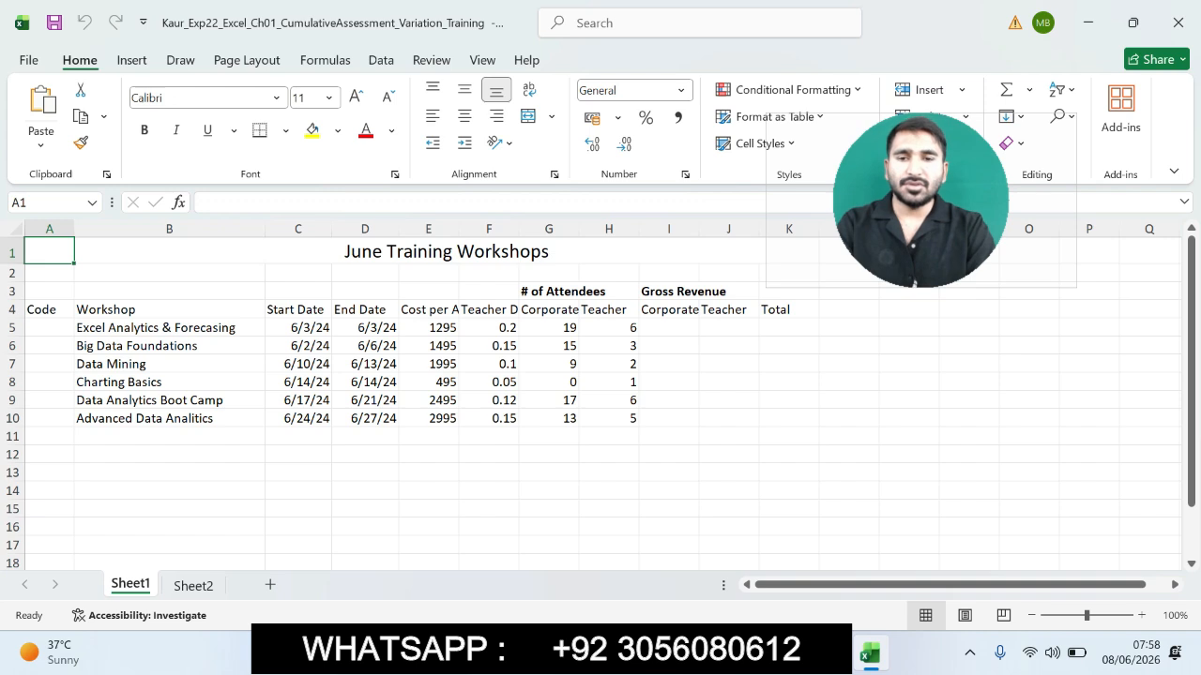
mouse_move(829, 653)
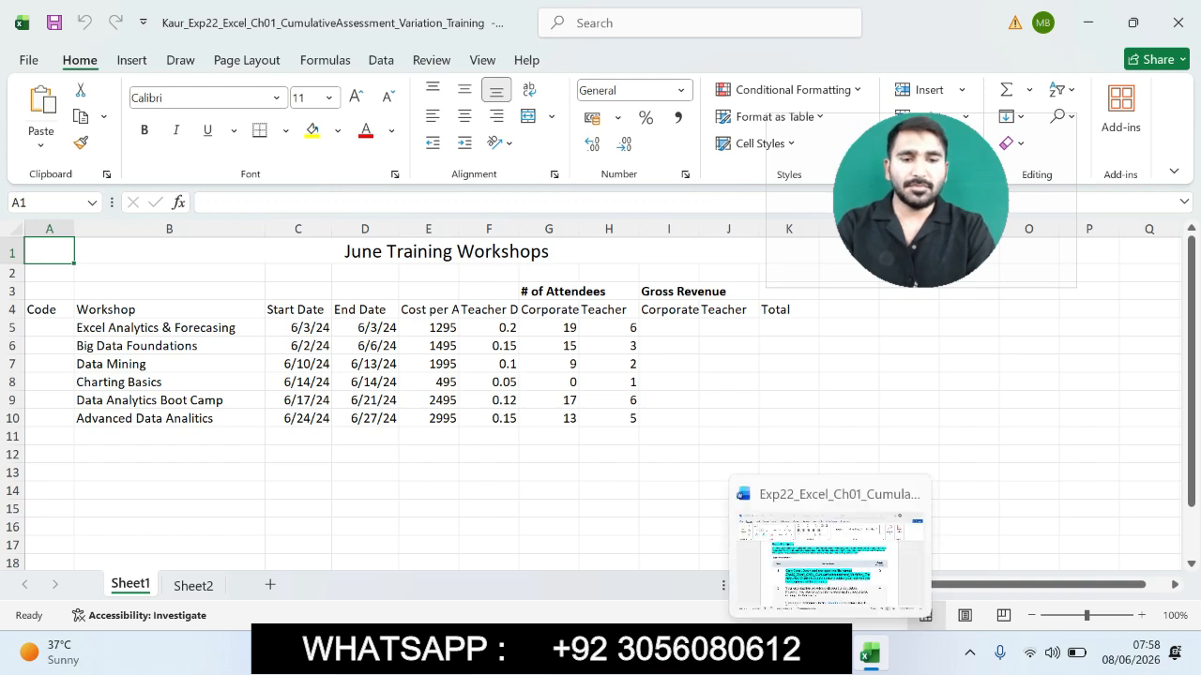
click(831, 568)
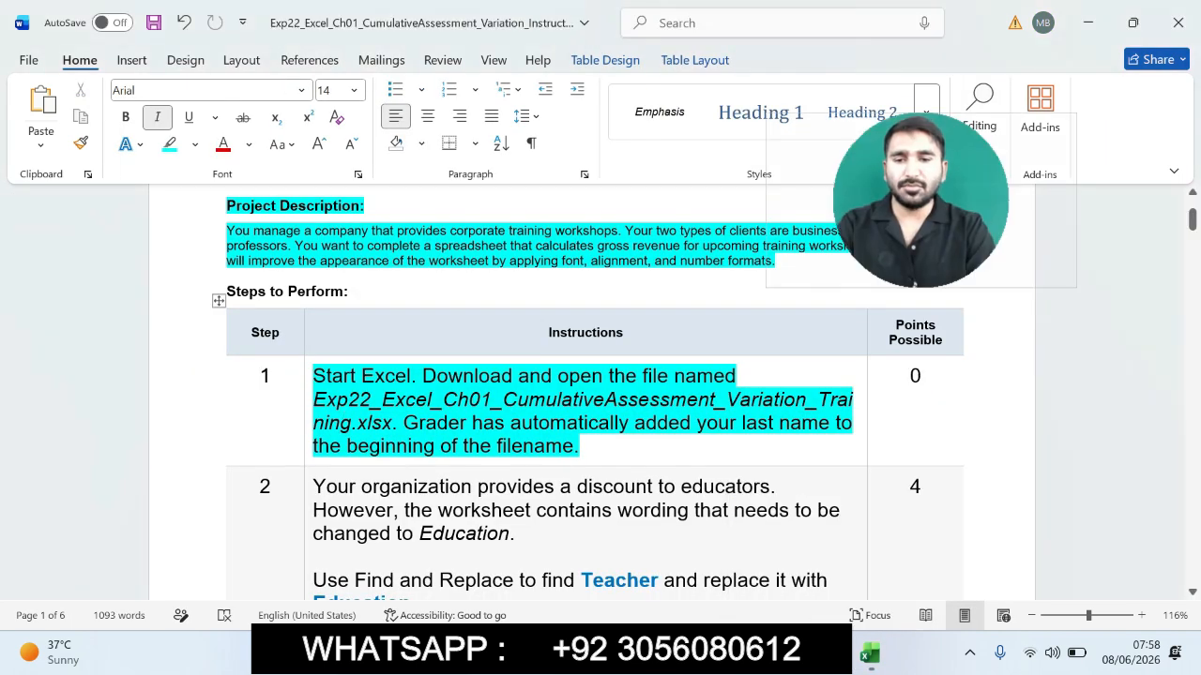
- Highlight the step 2 instruction text in the table
drag(315, 486, 797, 527)
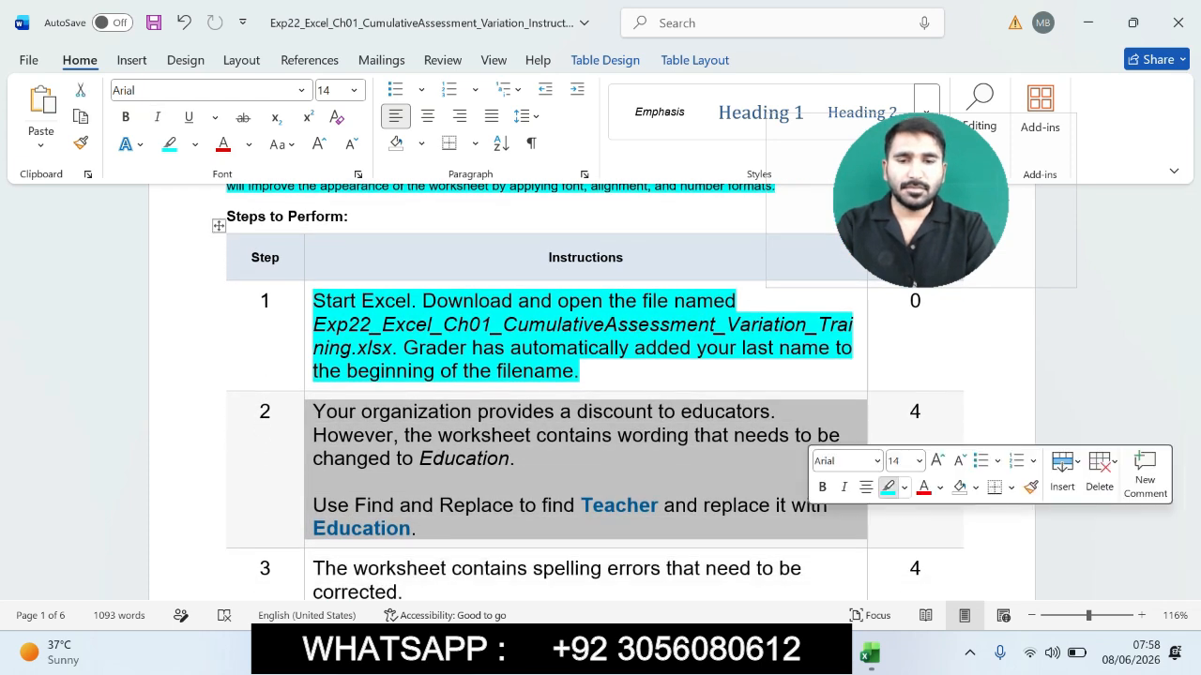
click(887, 487)
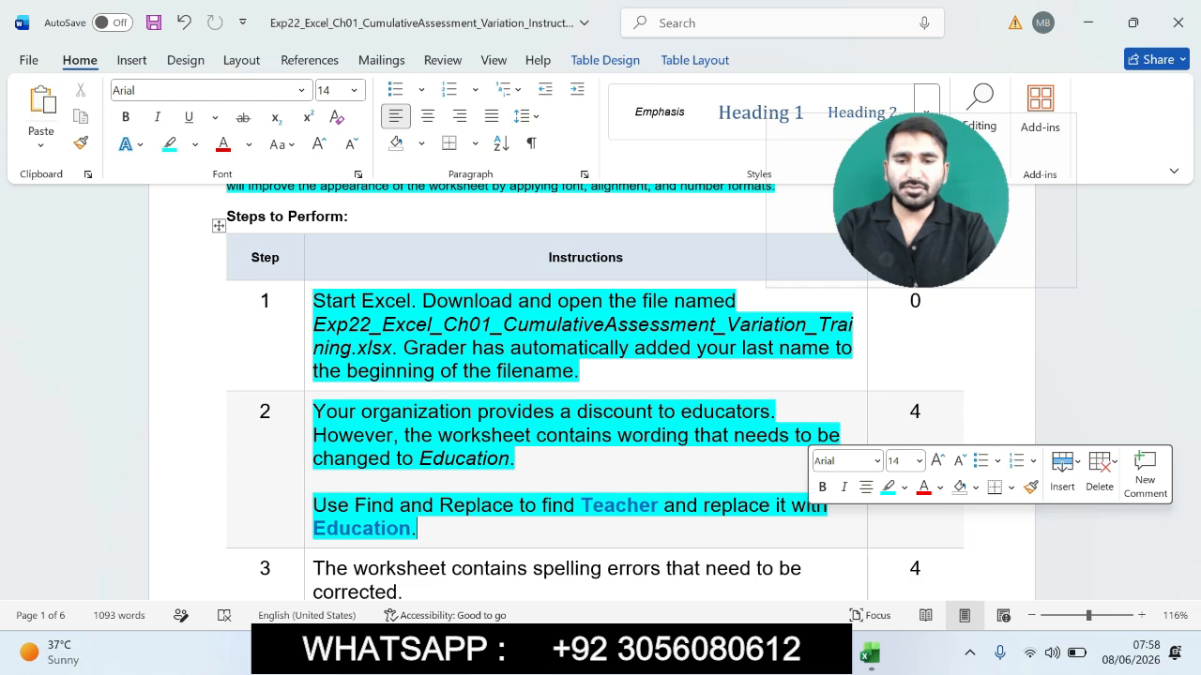
- Open Find and Replace in the workbook with Teacher as the text to find
drag(313, 507, 417, 528)
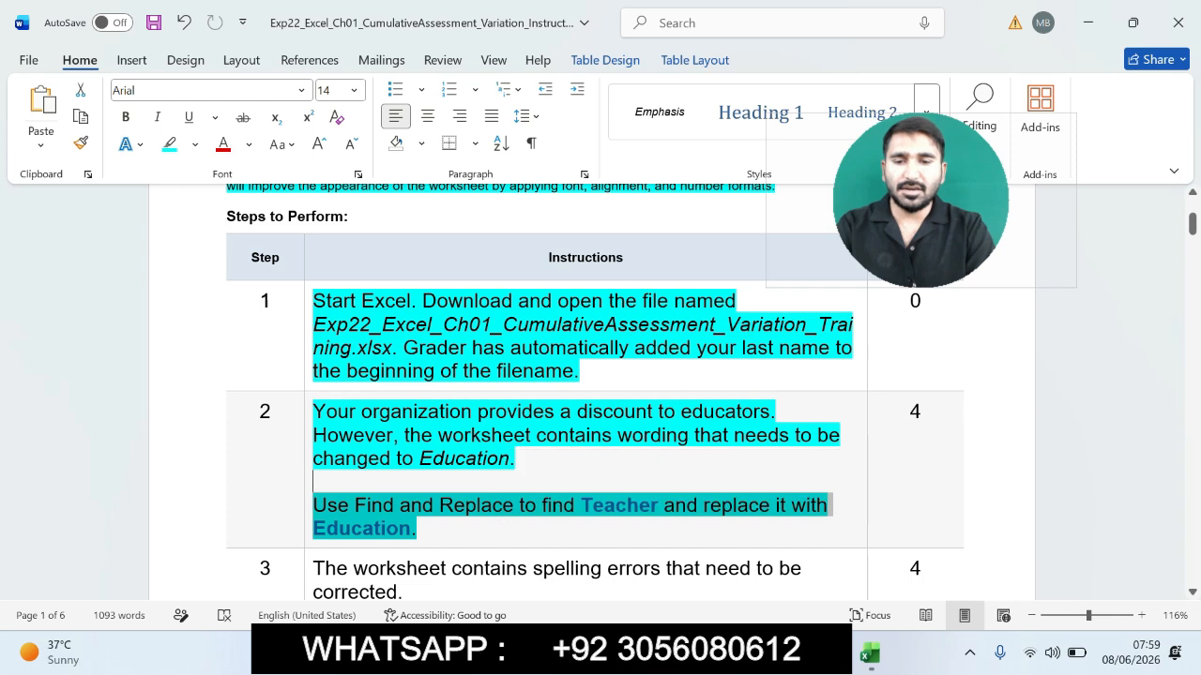
click(313, 481)
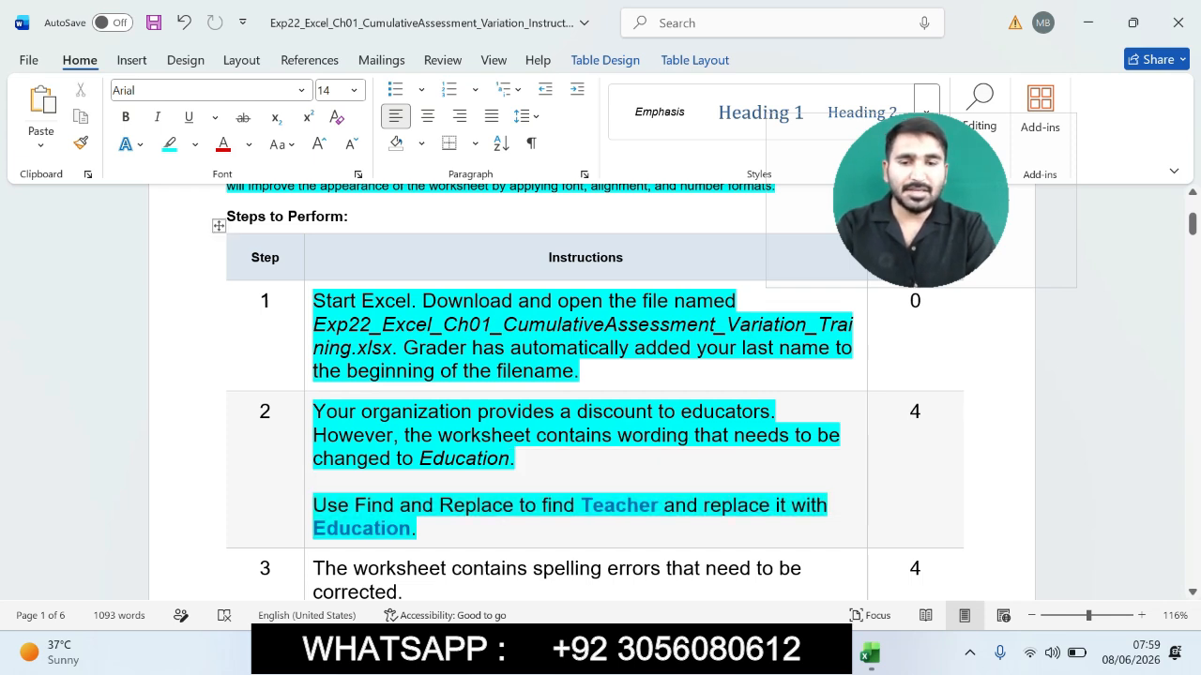
drag(580, 506, 658, 505)
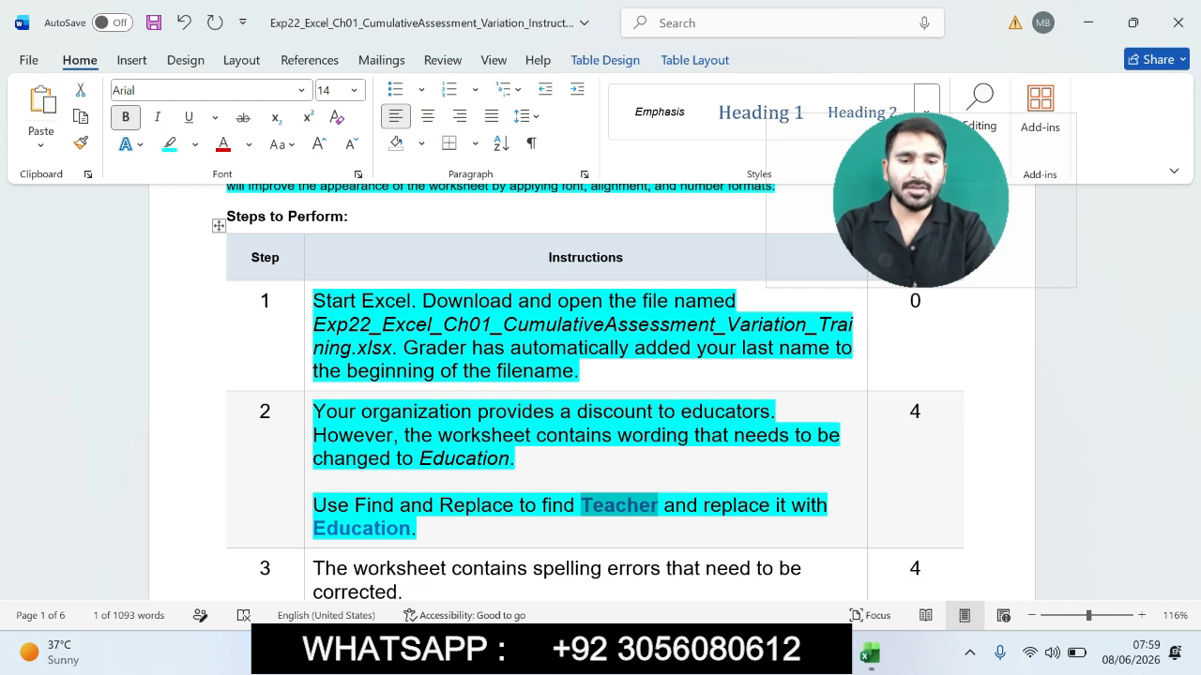
click(870, 654)
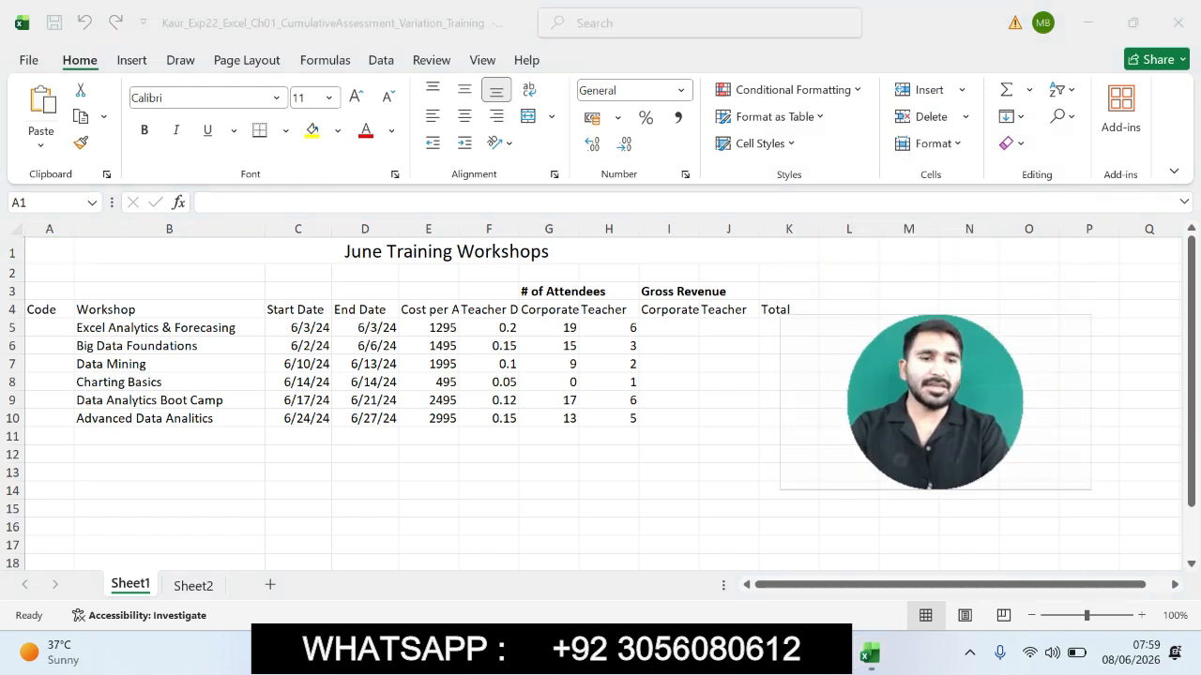
click(49, 251)
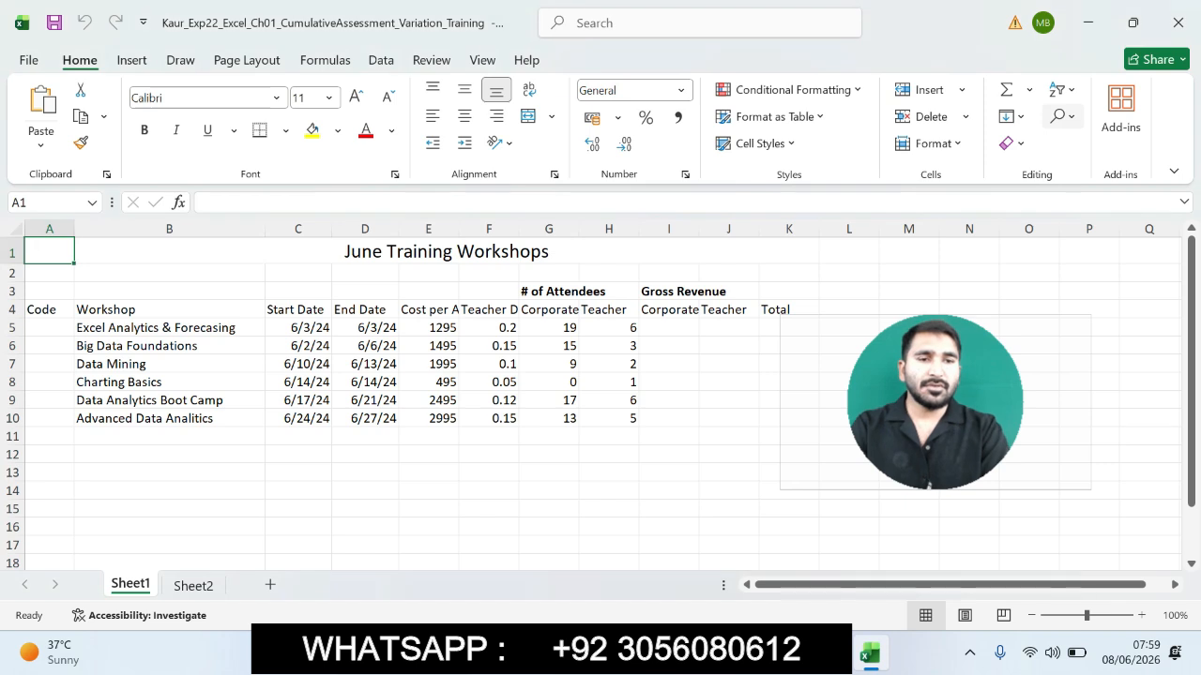
click(1062, 116)
click(1074, 144)
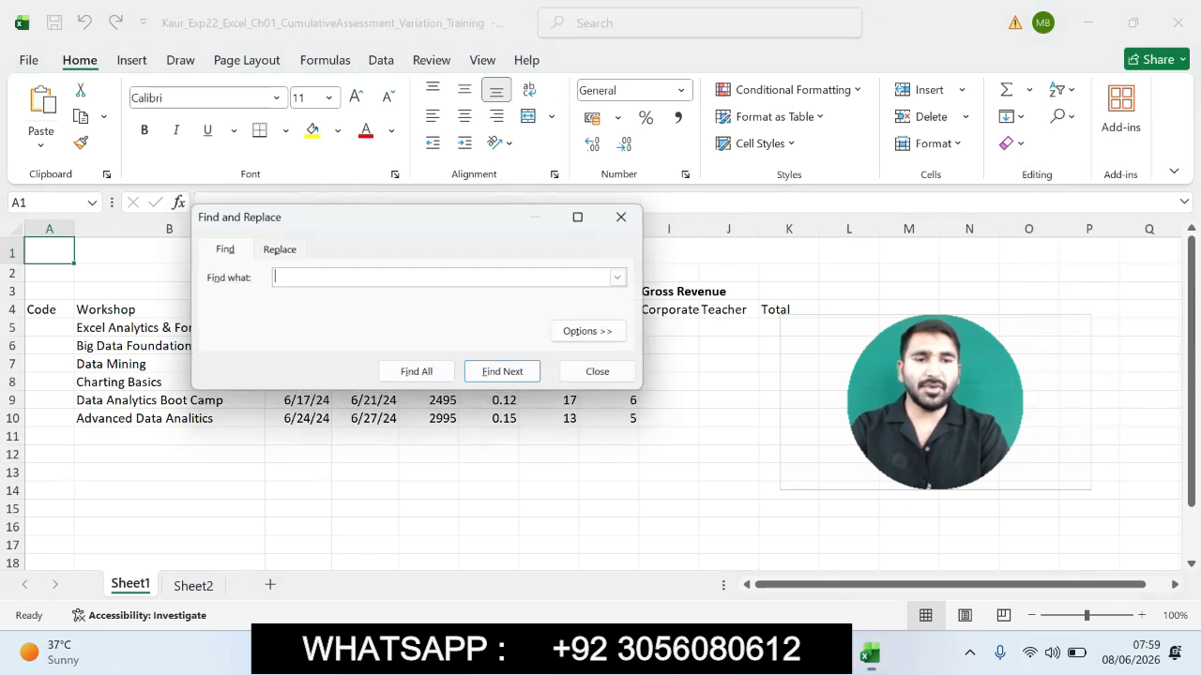
text(Teacher)
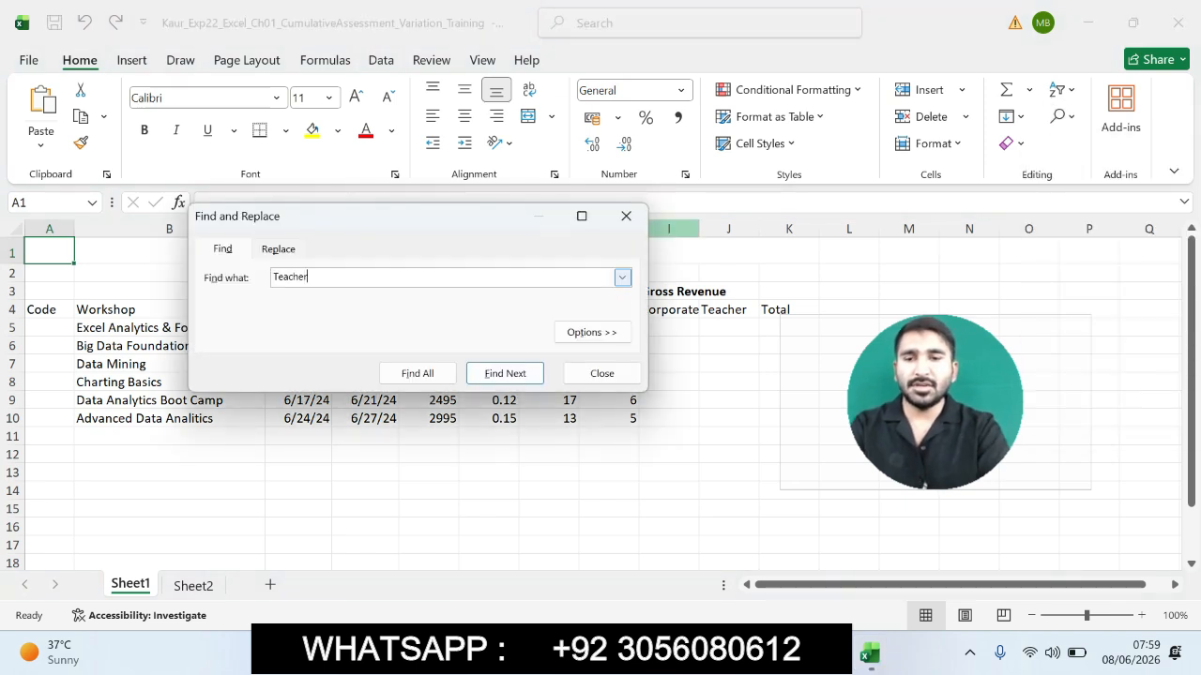
click(278, 248)
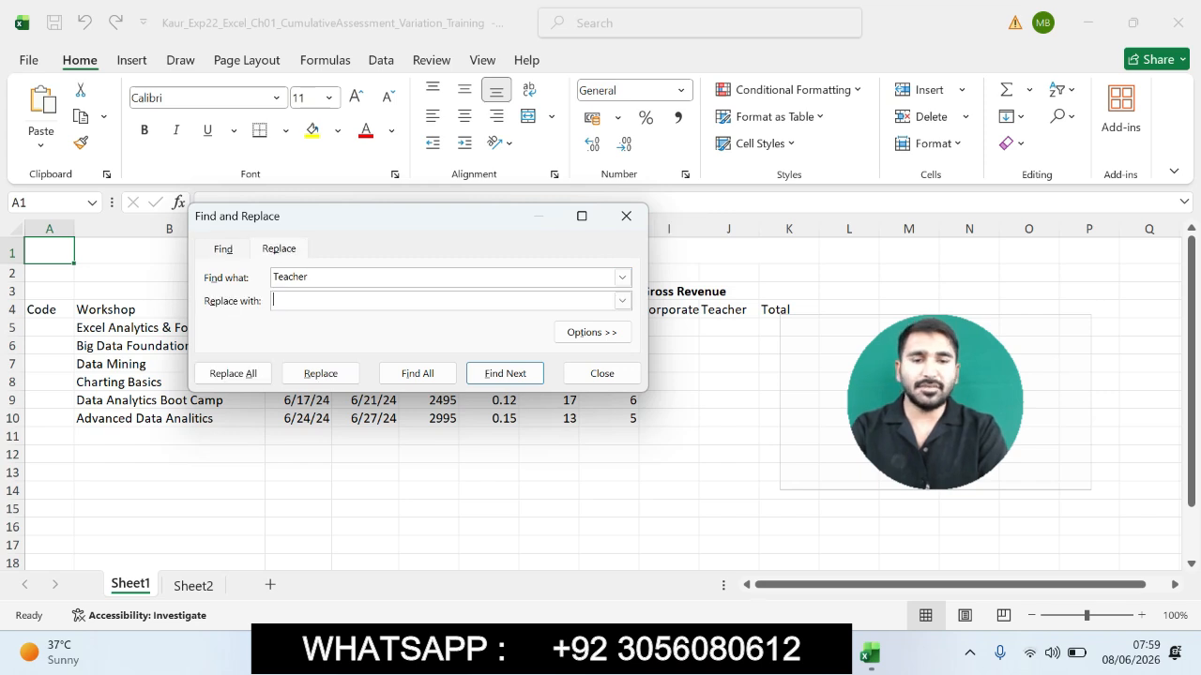
- Copy the word Education from the step 2 instructions
key(alt+Tab)
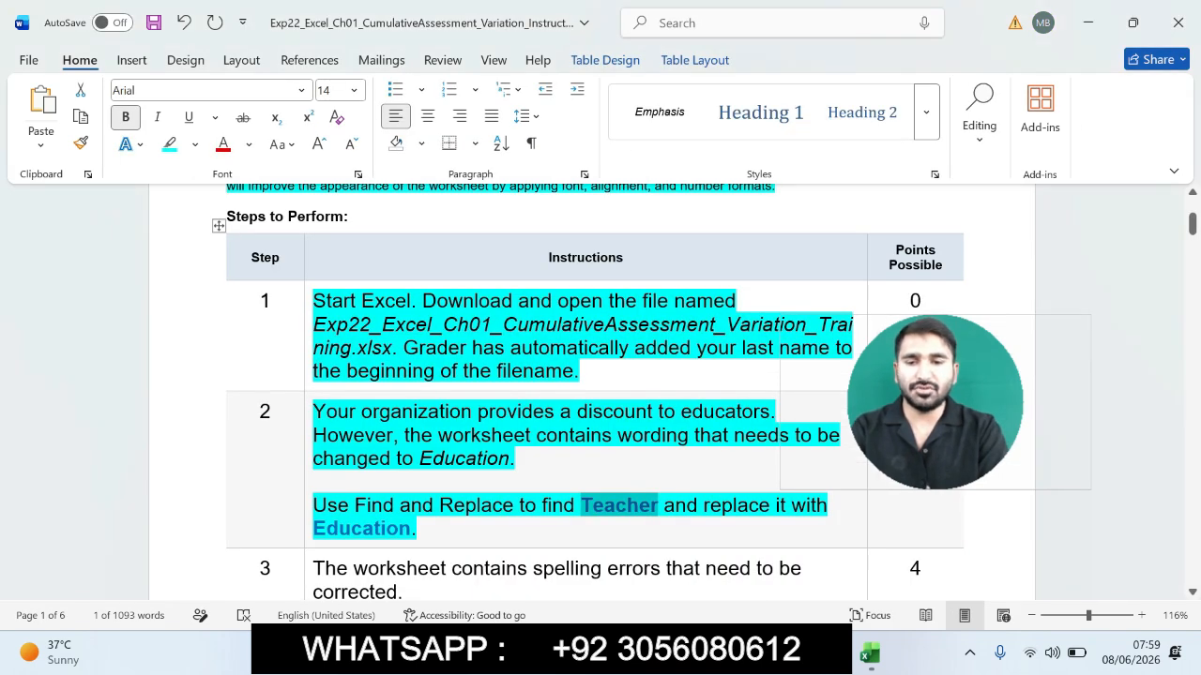
drag(314, 528, 410, 528)
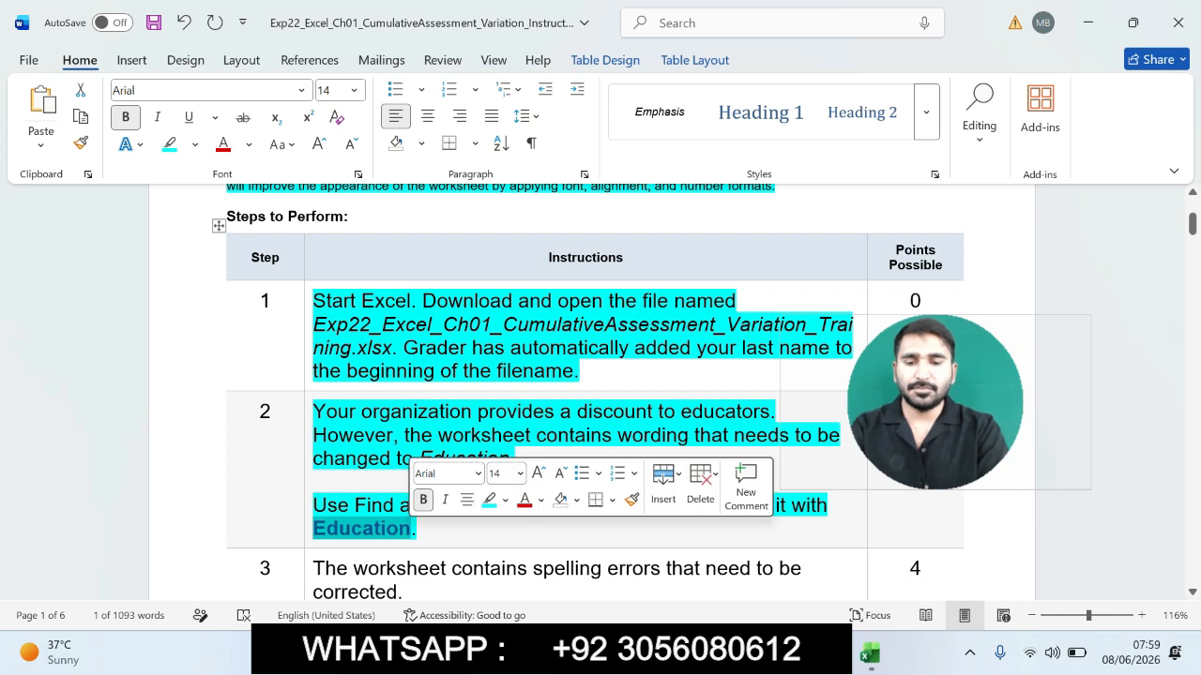
key(ctrl+c)
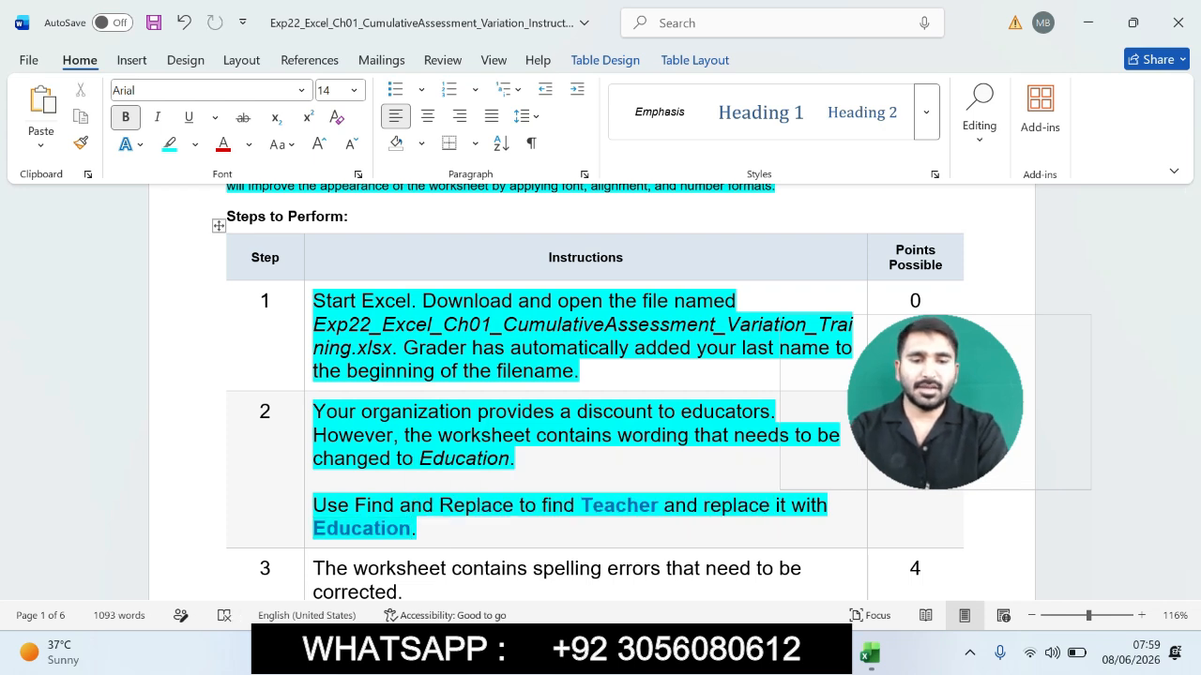
- Replace all occurrences of Teacher with Education in the worksheet
key(alt+Tab)
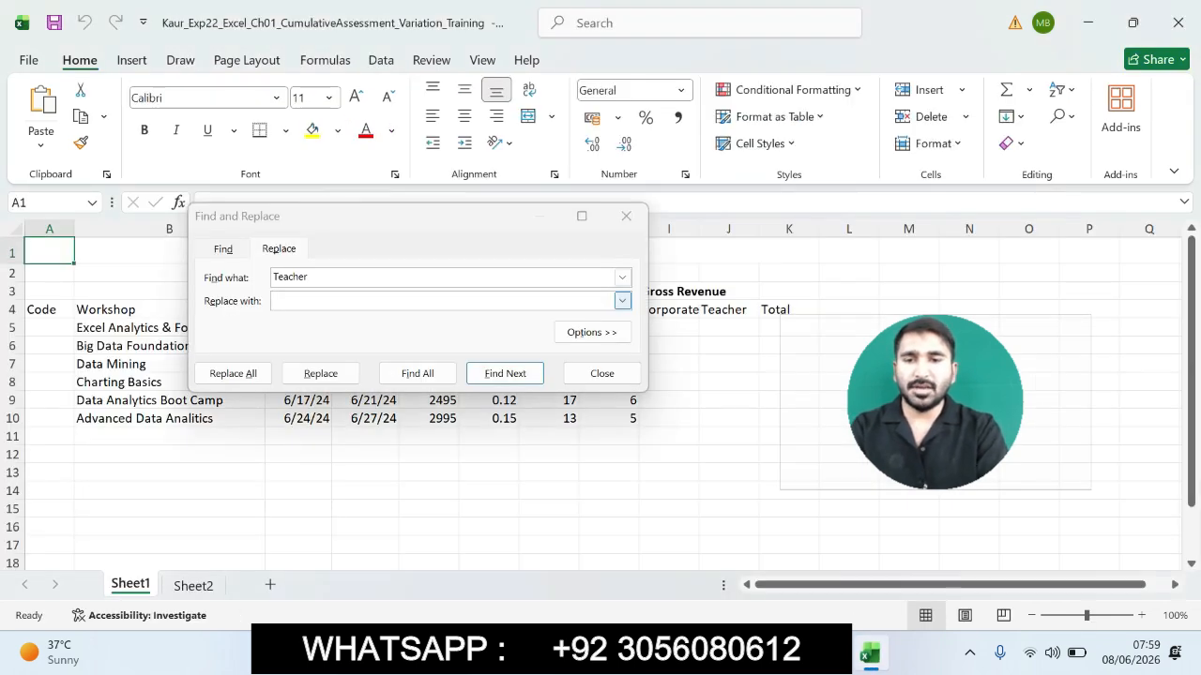
click(413, 301)
key(ctrl+v)
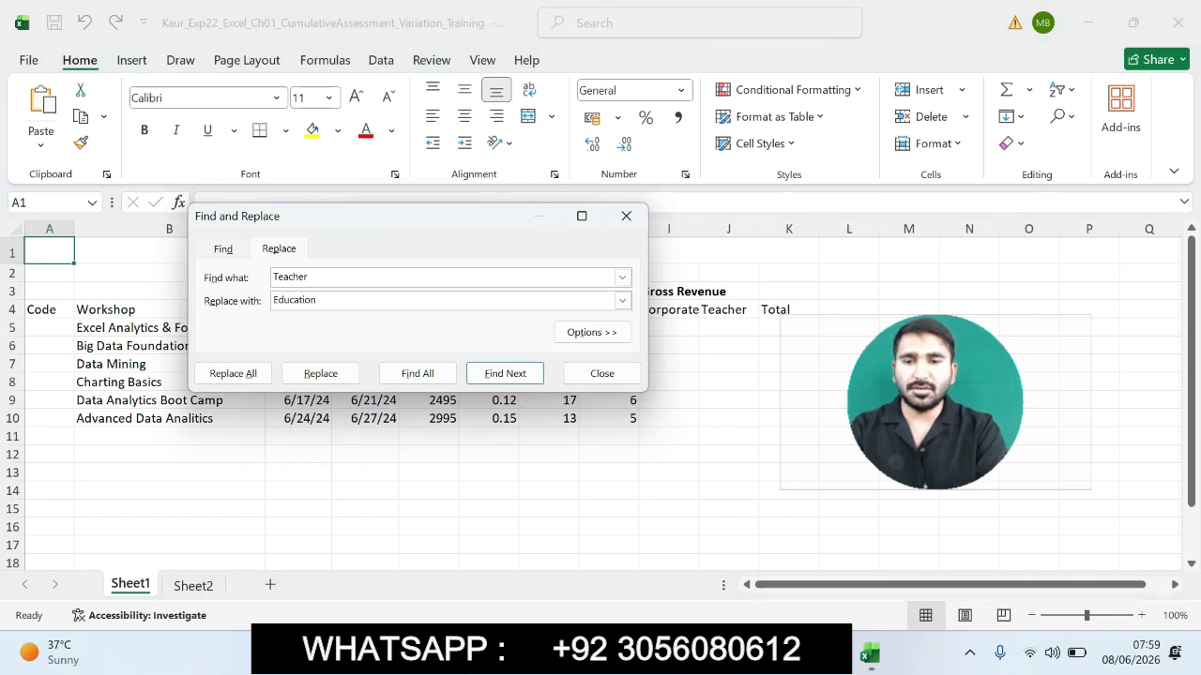
click(233, 373)
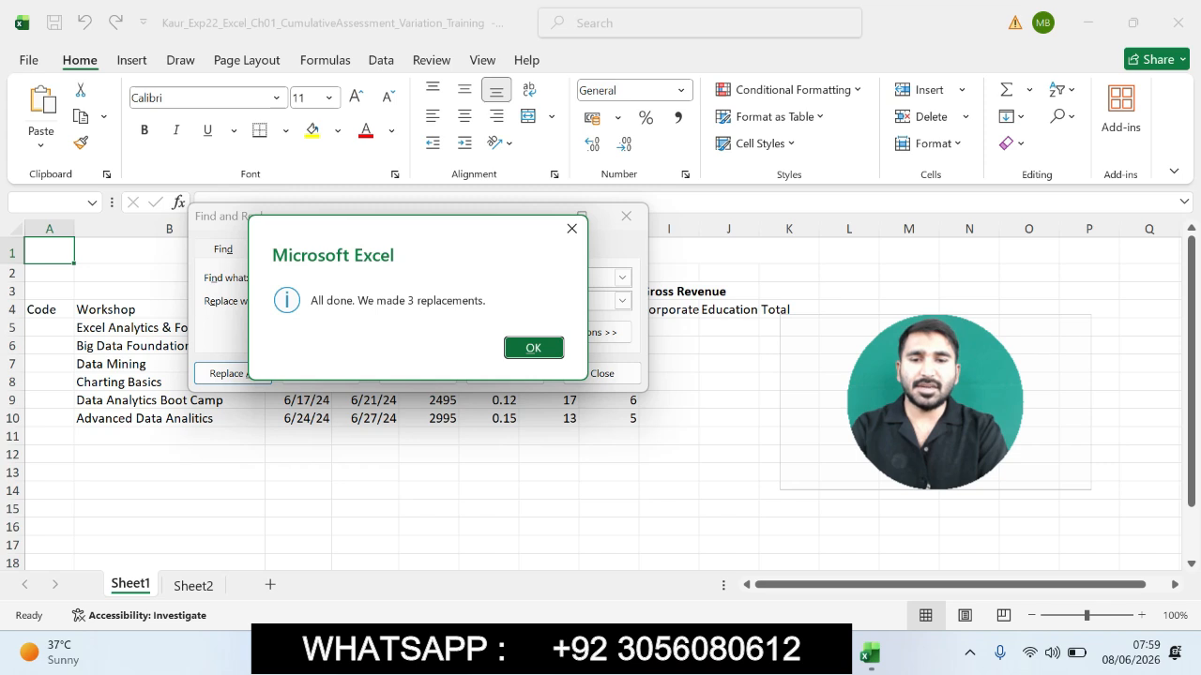
key(Return)
key(Escape)
- Highlight the step 3 instruction text in the table
key(alt+Tab)
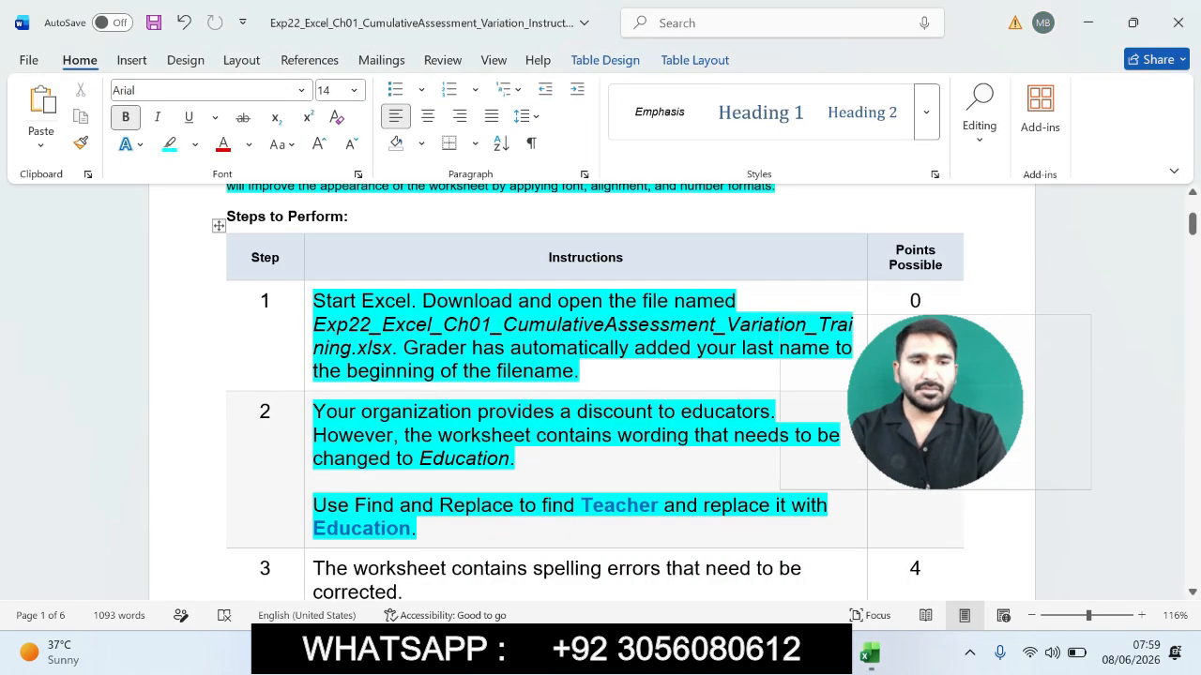
scroll(591, 394, down, 3)
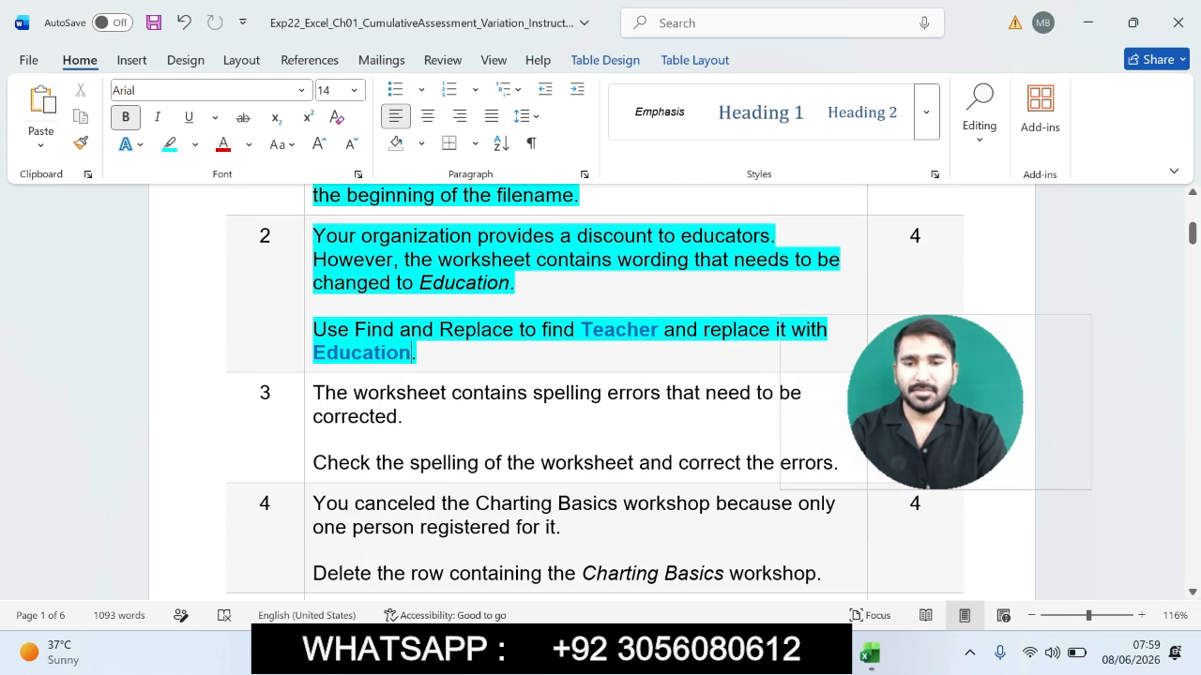
drag(312, 392, 838, 462)
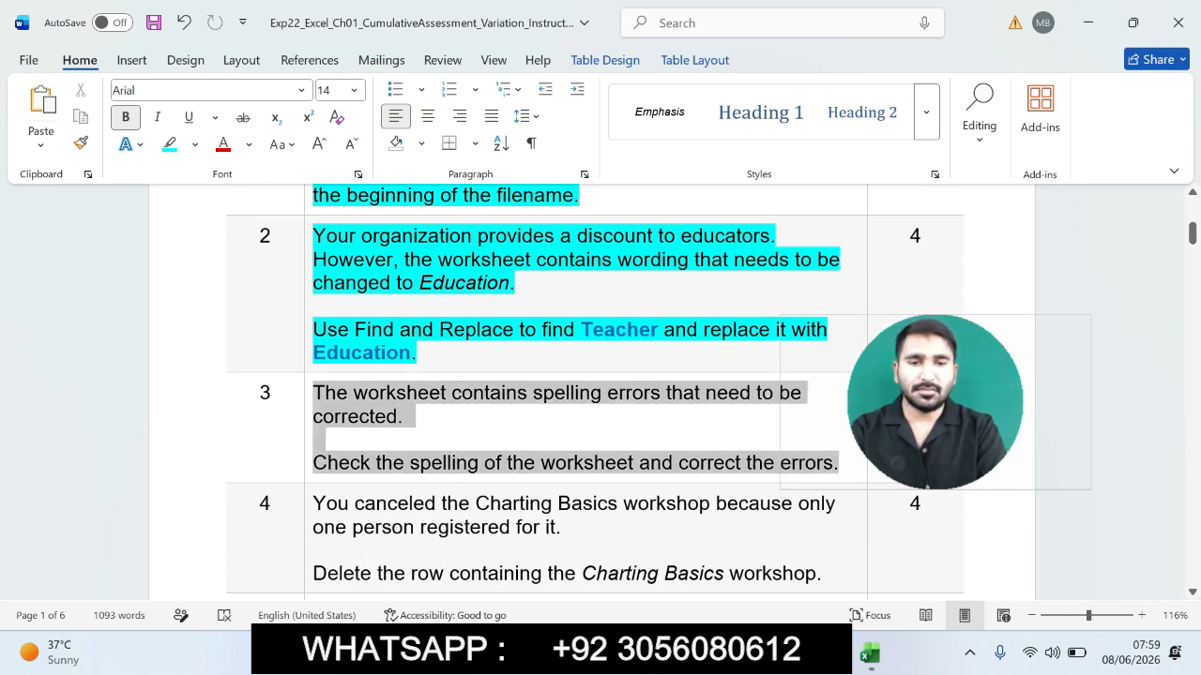
click(913, 435)
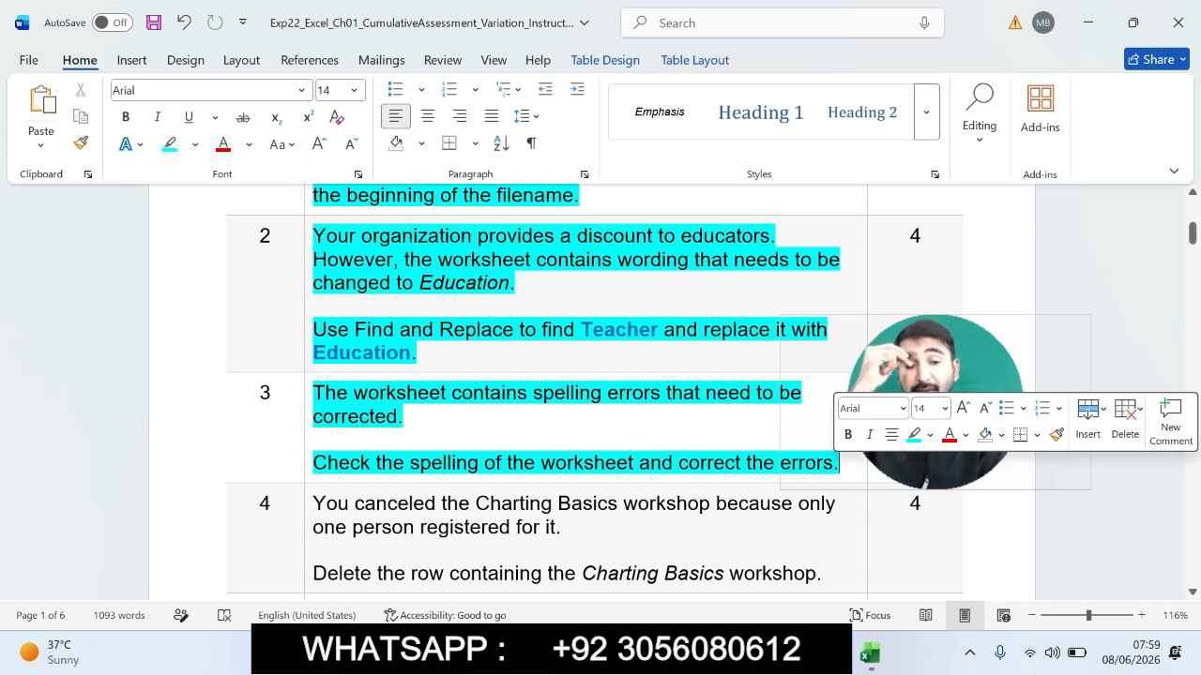
drag(312, 462, 838, 462)
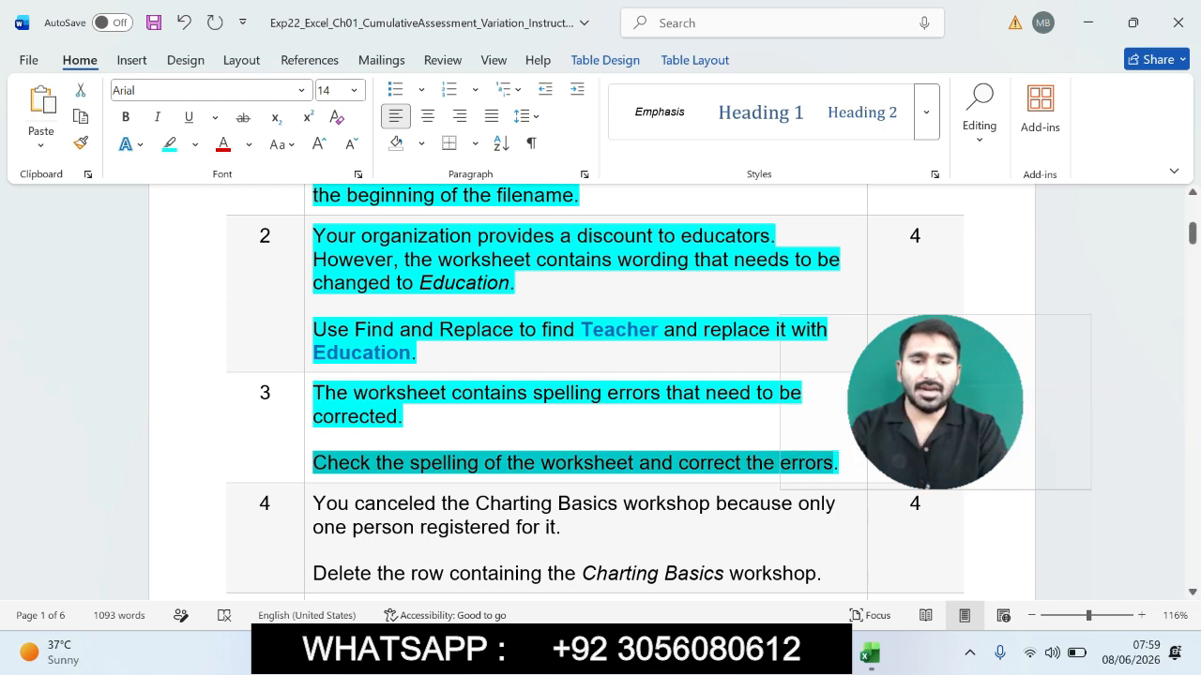
- Switch to Excel and run a spell check on the worksheet, changing all instances of Forecasting and Analytics misspellings
click(870, 654)
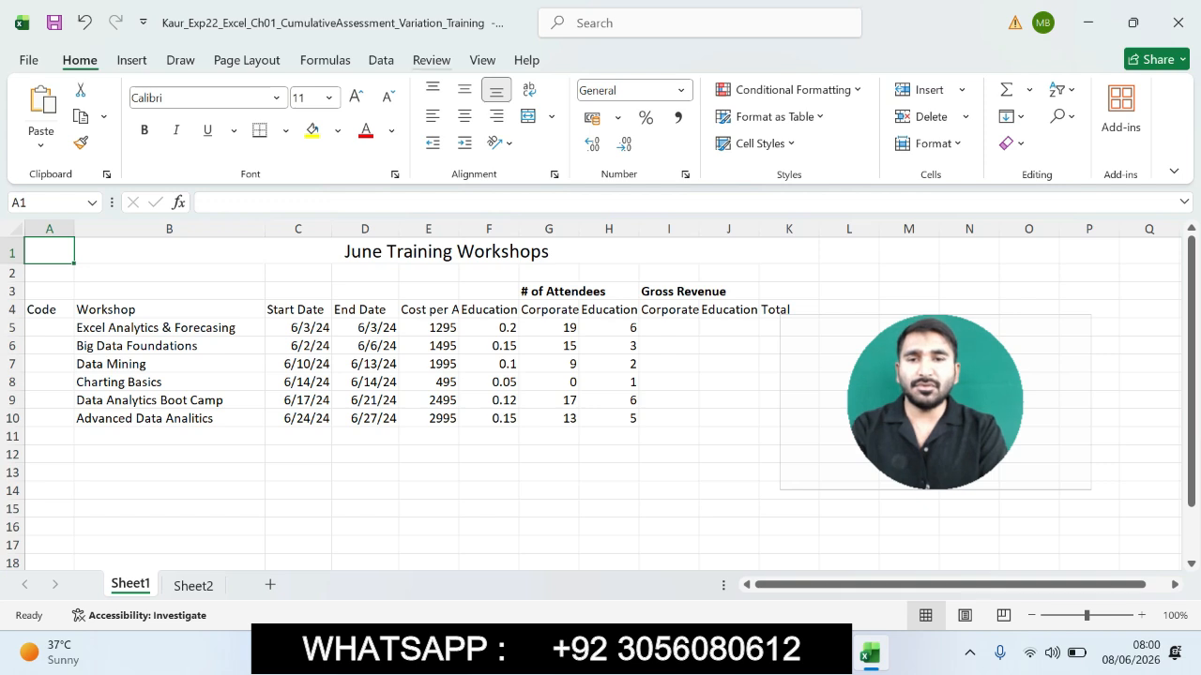
click(430, 60)
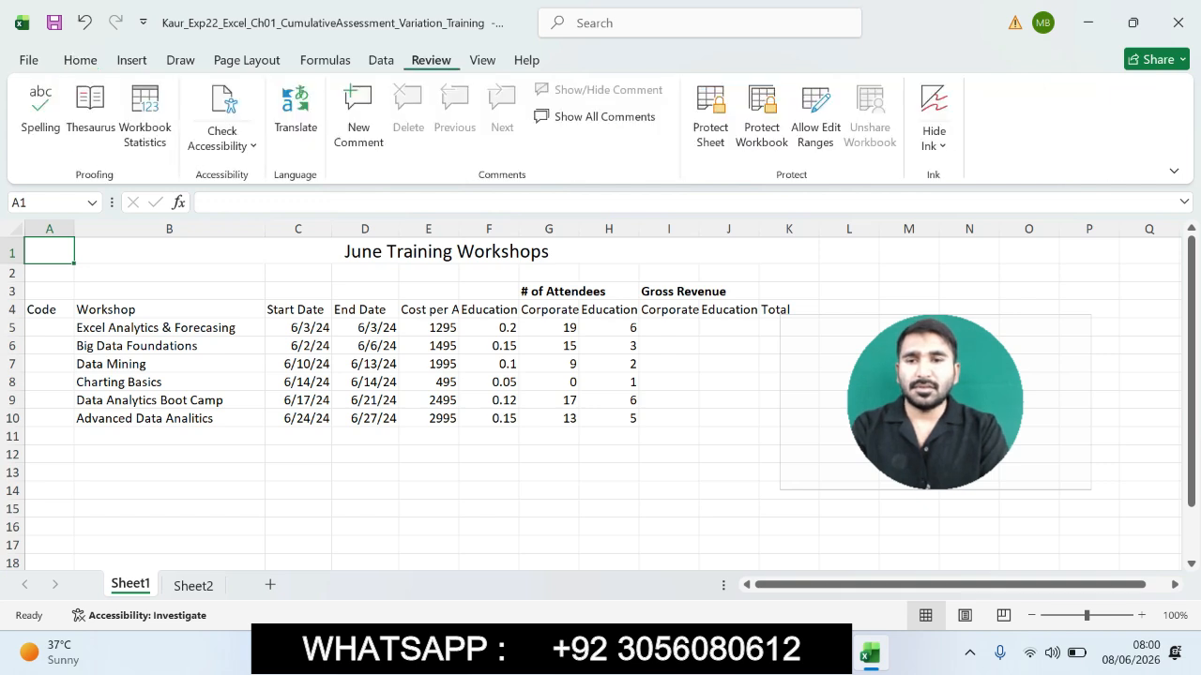
click(40, 108)
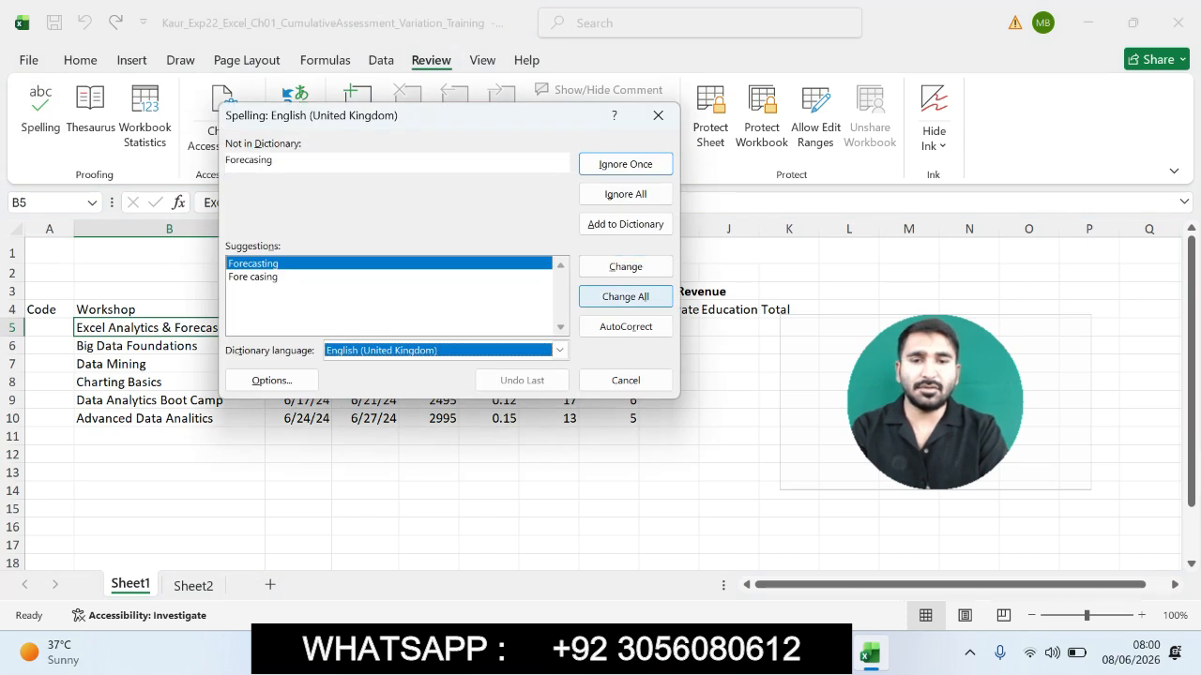
click(625, 296)
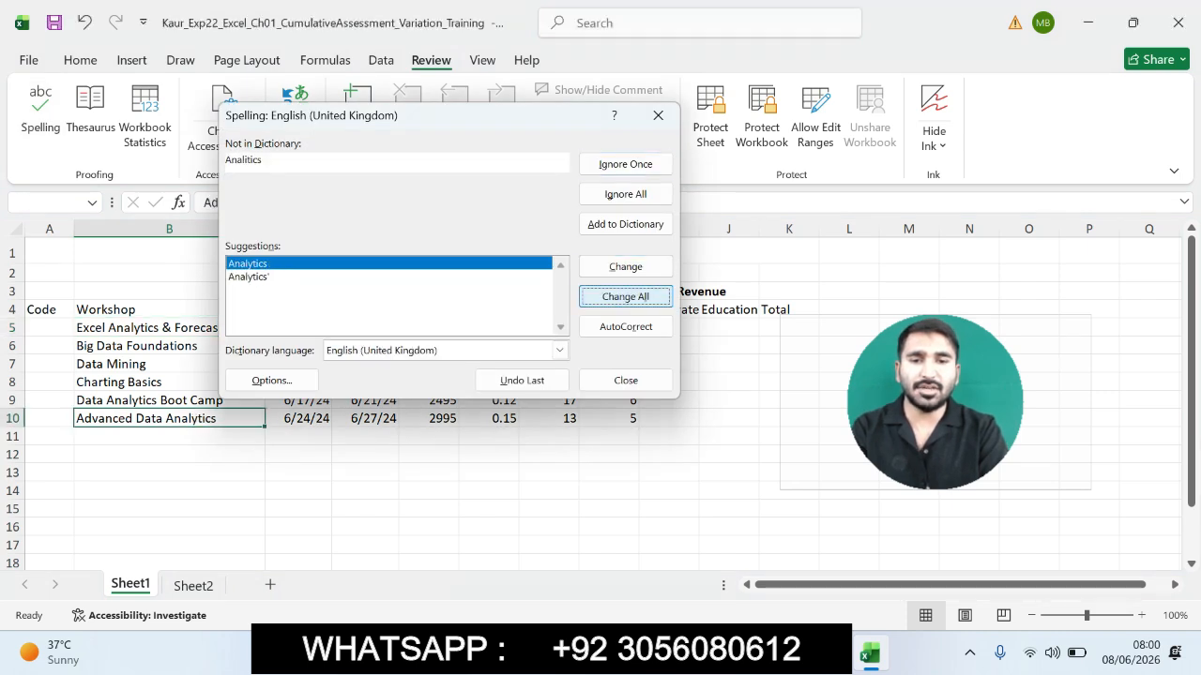
click(625, 297)
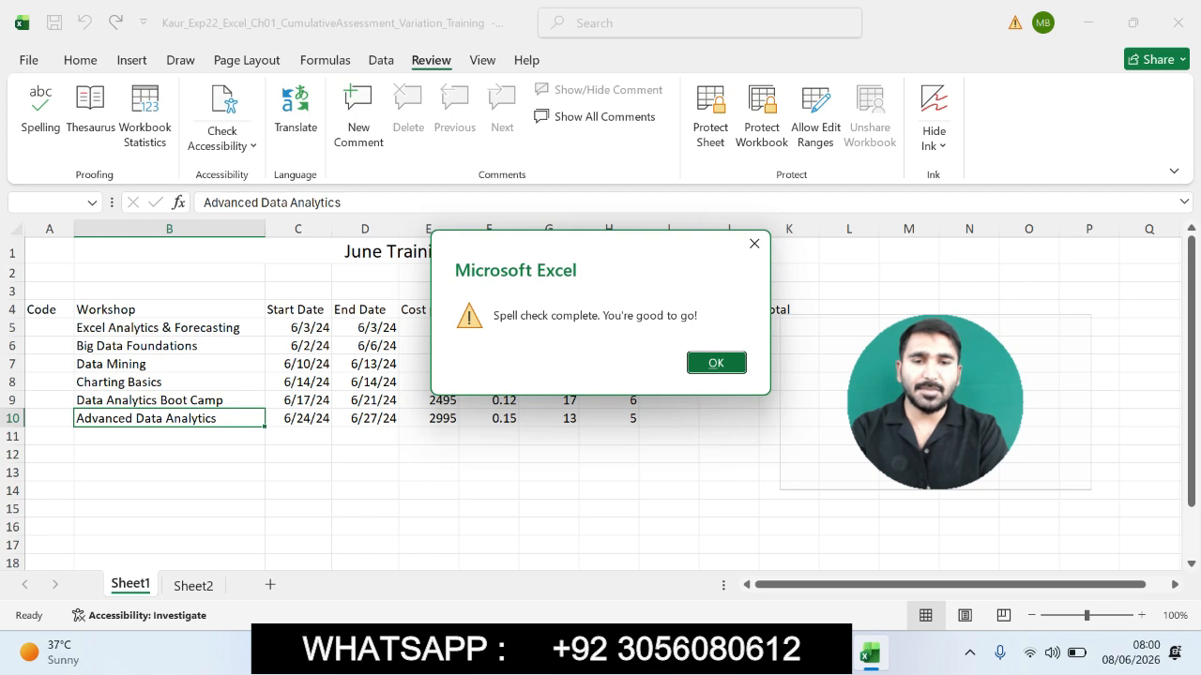
click(716, 363)
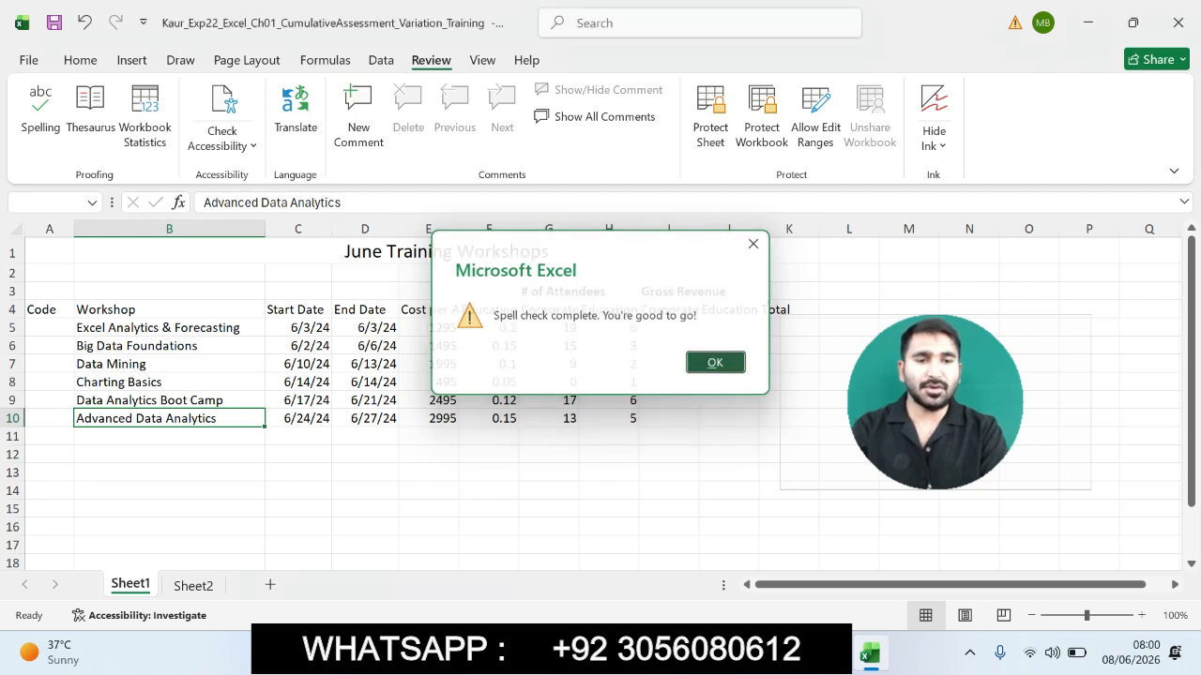
- Switch to Word and highlight the step 4 instruction text about deleting the Charting Basics row
click(830, 653)
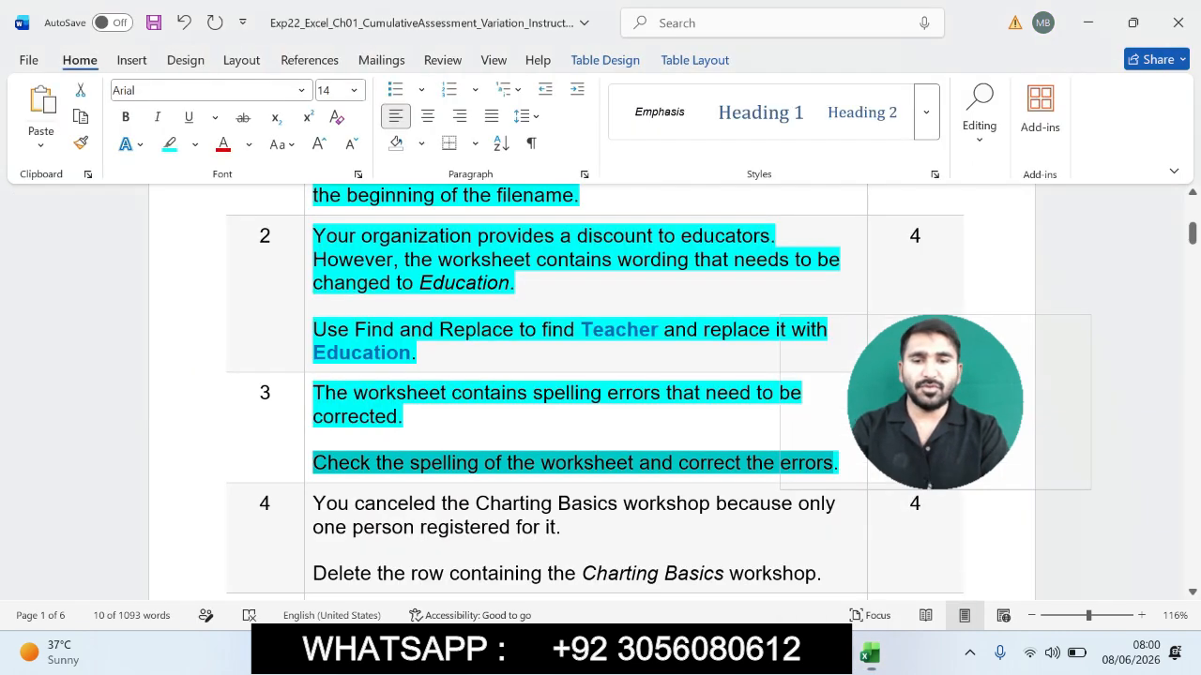
drag(313, 504, 820, 471)
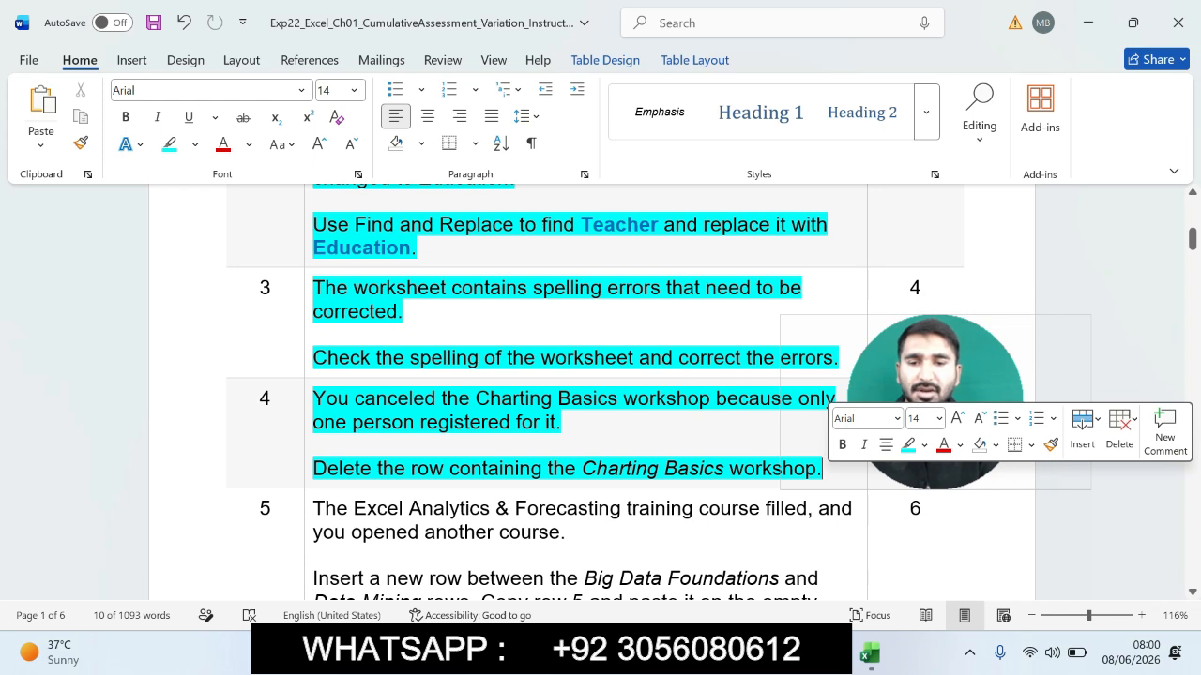
drag(377, 468, 816, 468)
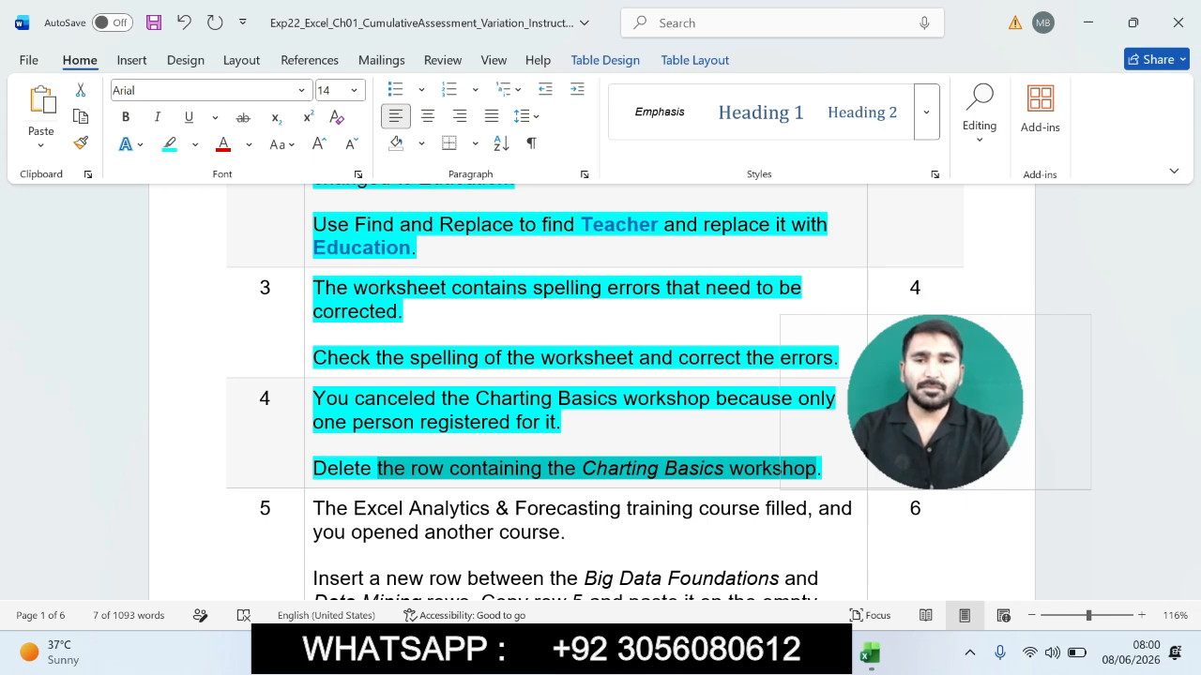
- Switch to Excel and delete the Charting Basics row from the worksheet
click(870, 654)
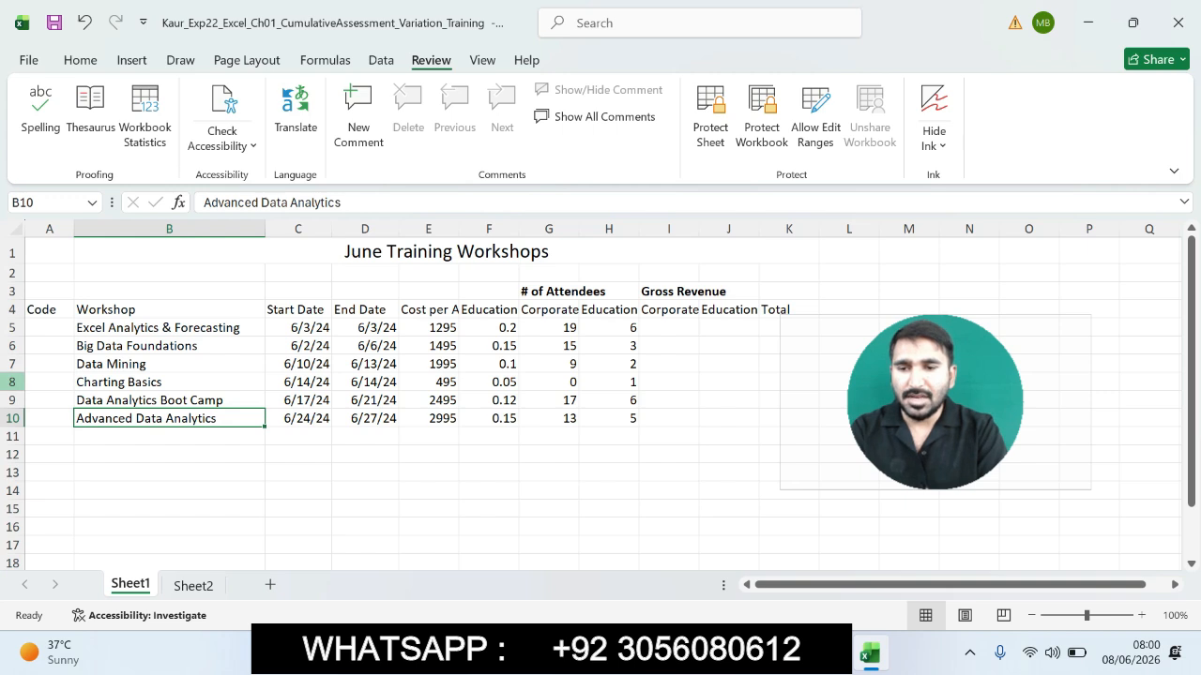
click(13, 382)
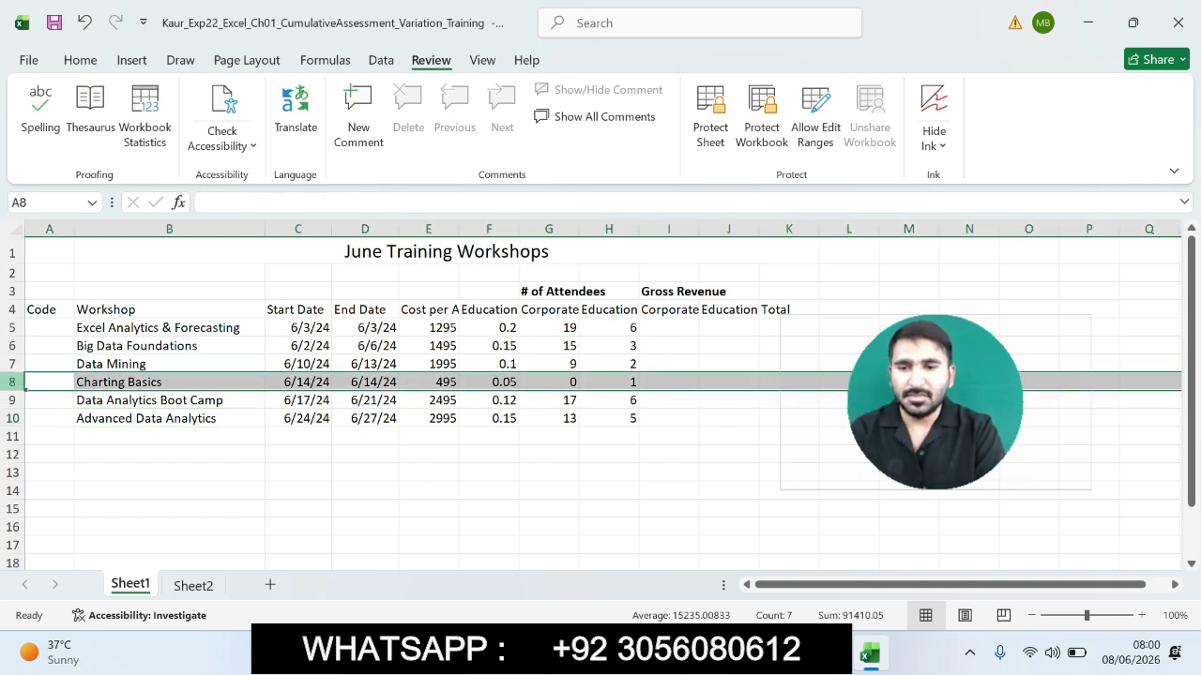
right_click(13, 382)
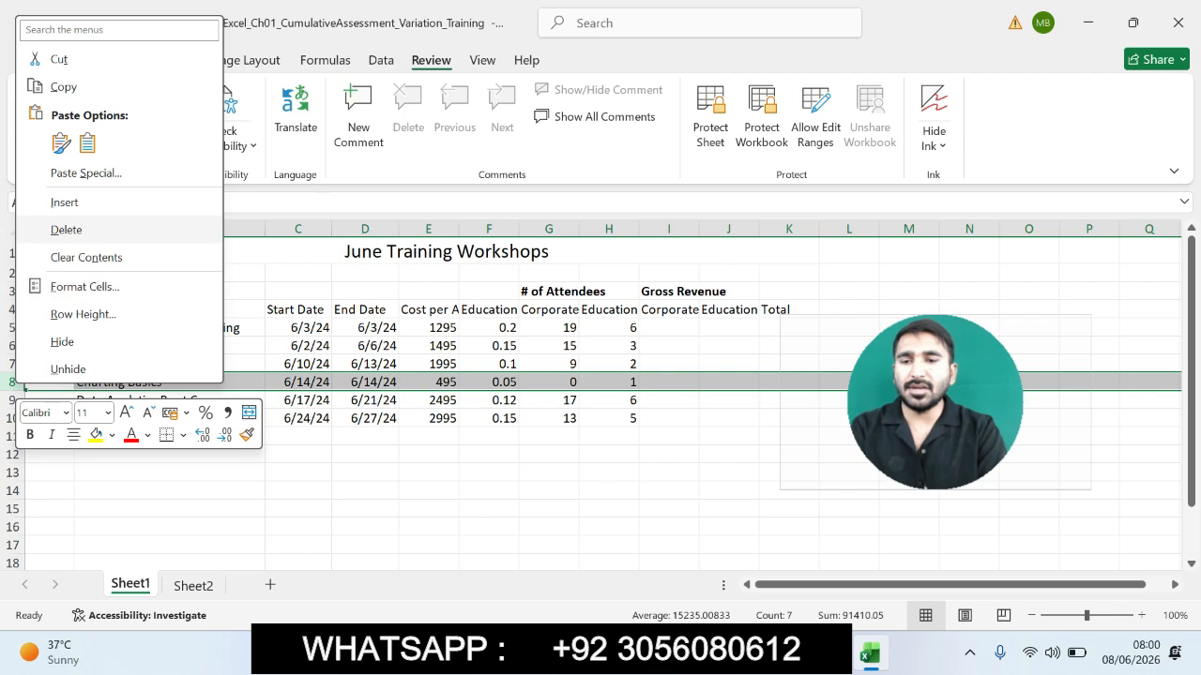
click(66, 229)
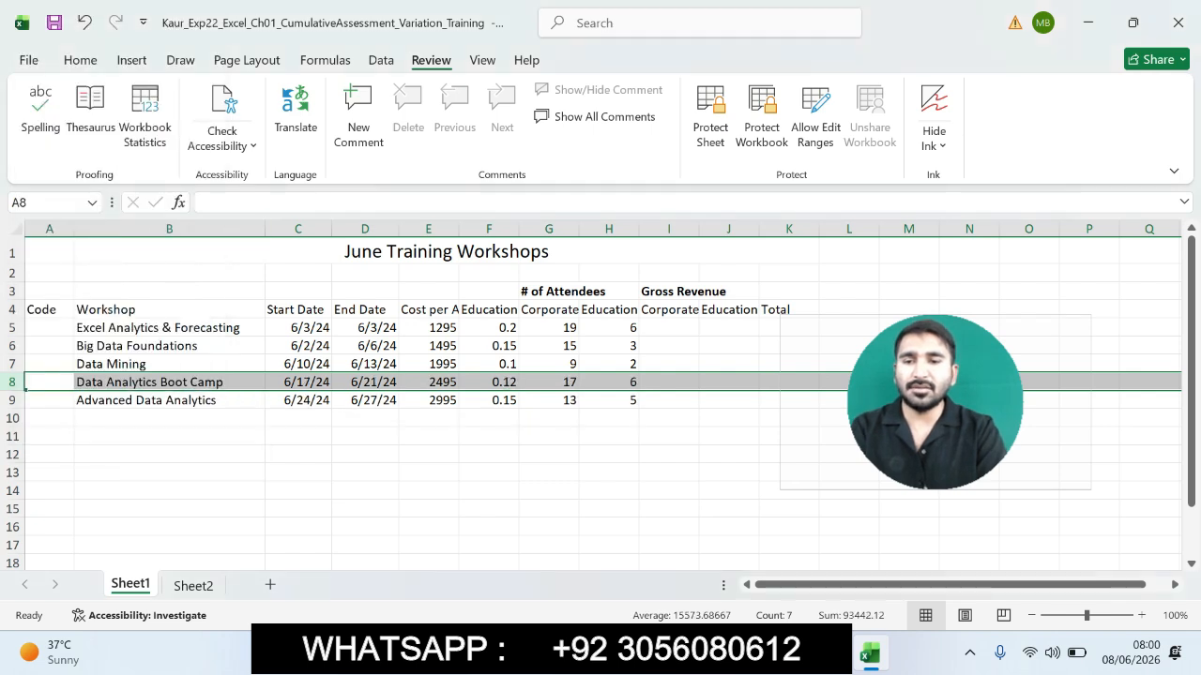
- Switch to Word and highlight the step 5 instruction text in the table
click(825, 653)
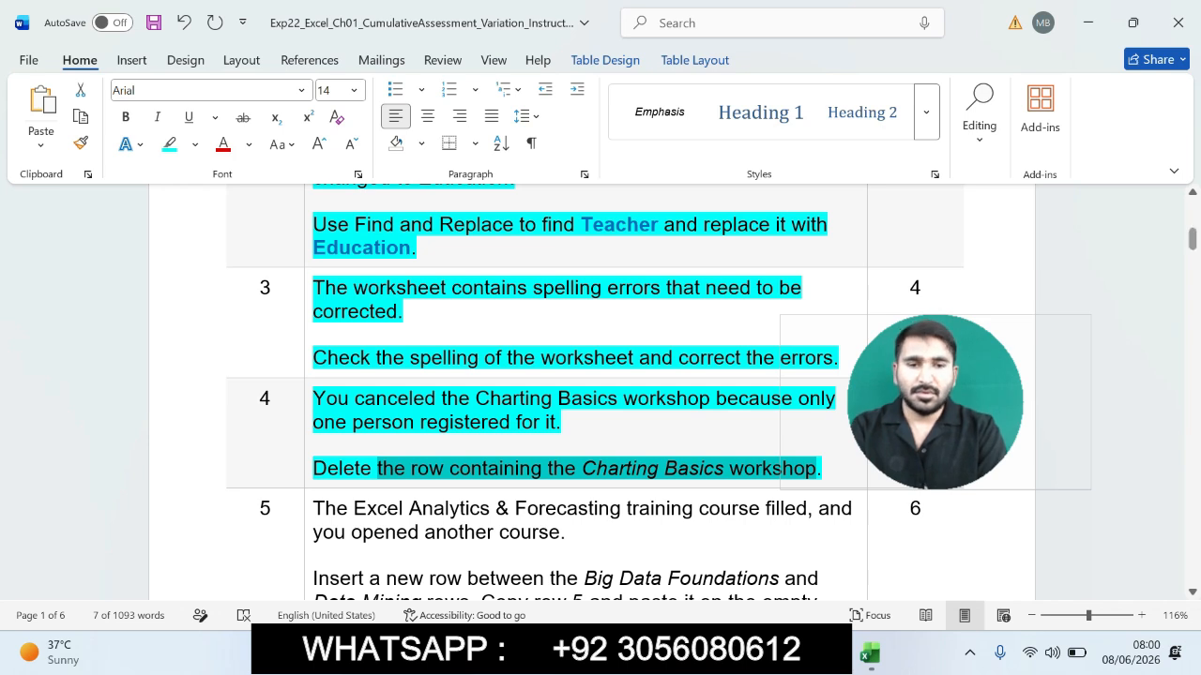
scroll(591, 394, down, 3)
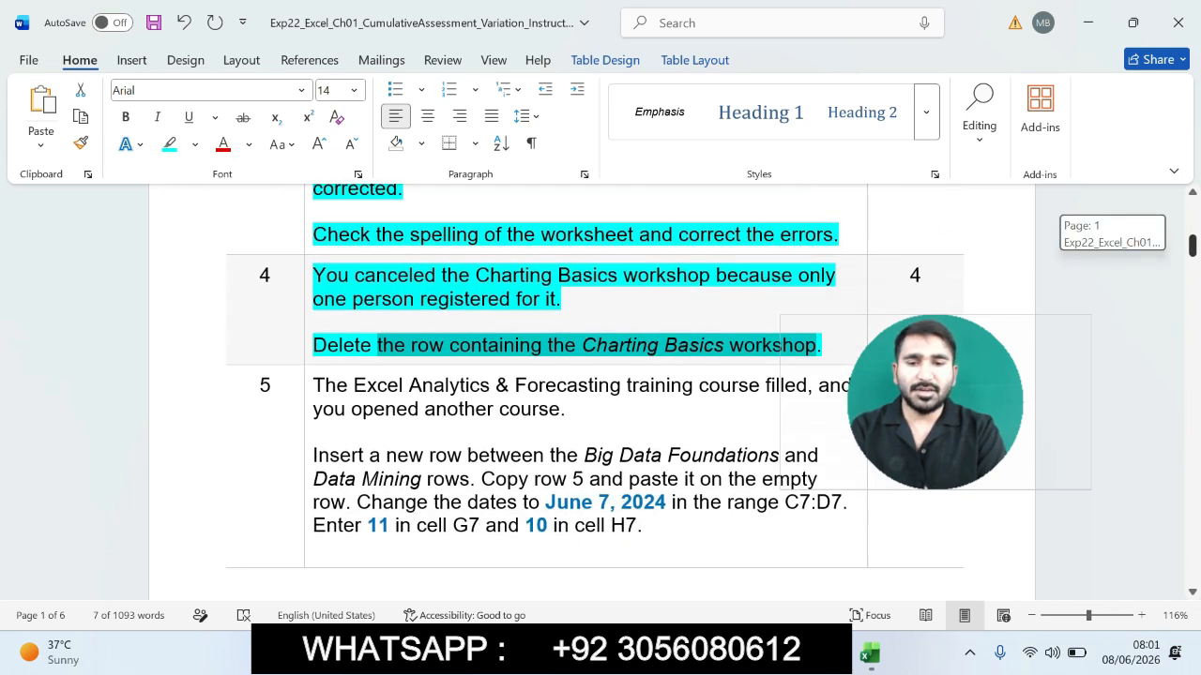
drag(314, 351, 698, 498)
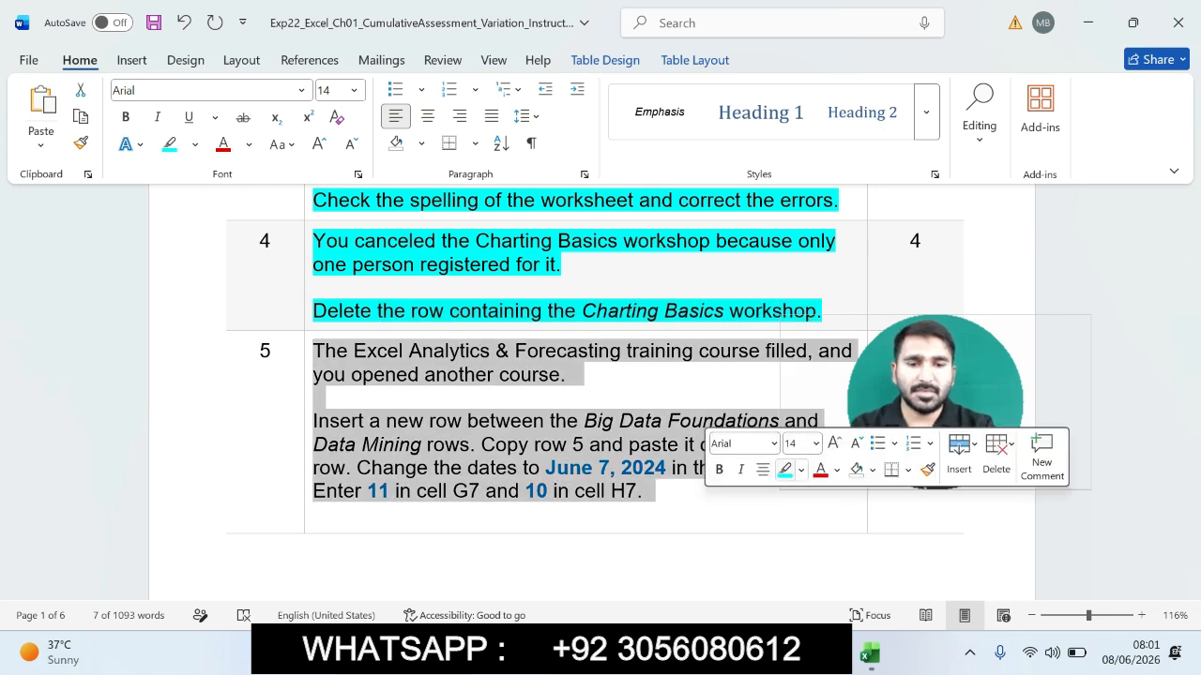
click(784, 469)
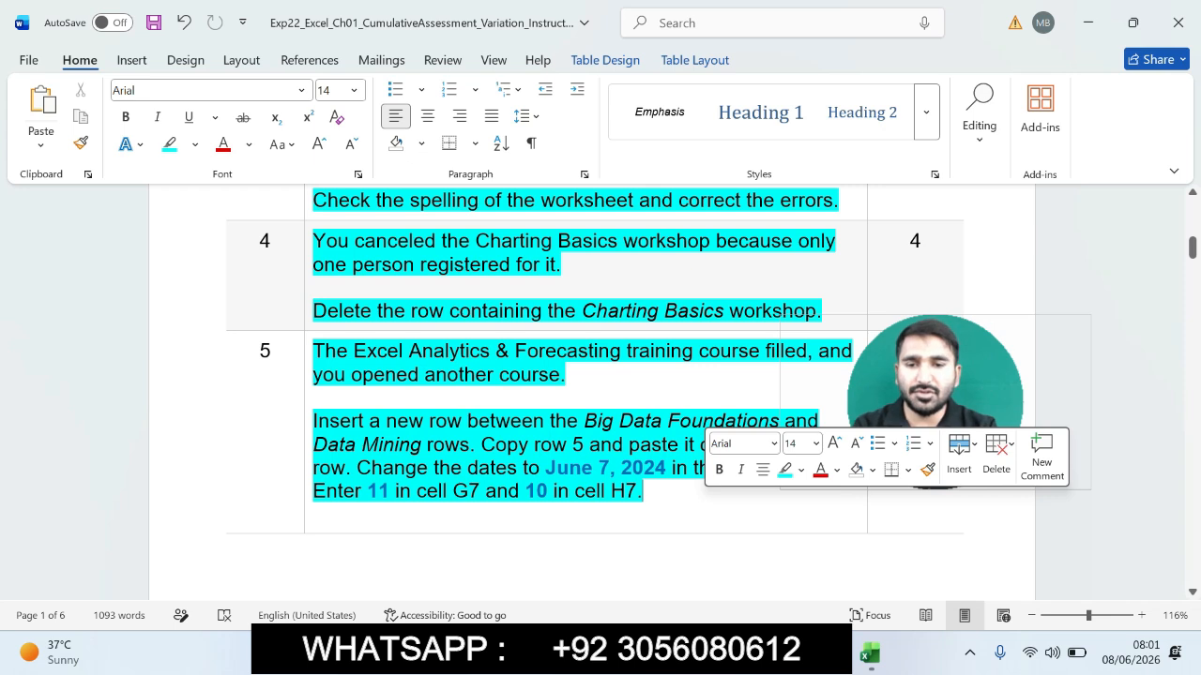
- Insert a new blank row between the Big Data Foundations and Data Mining rows in the worksheet
drag(312, 420, 653, 490)
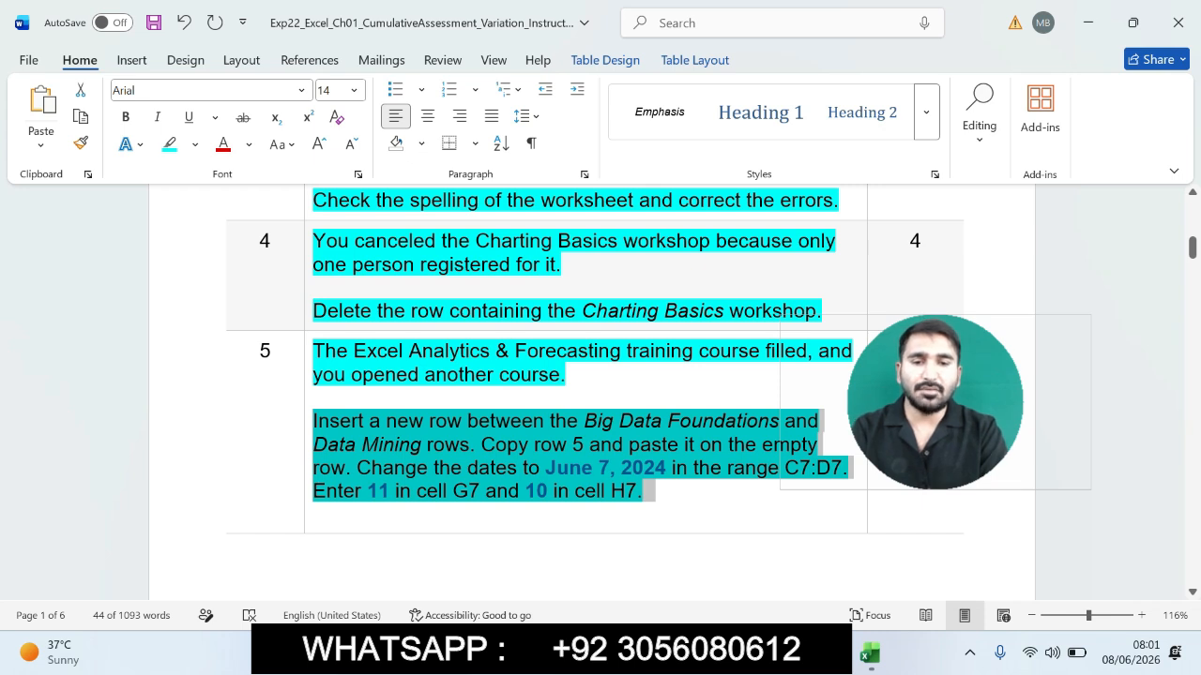
drag(313, 420, 469, 443)
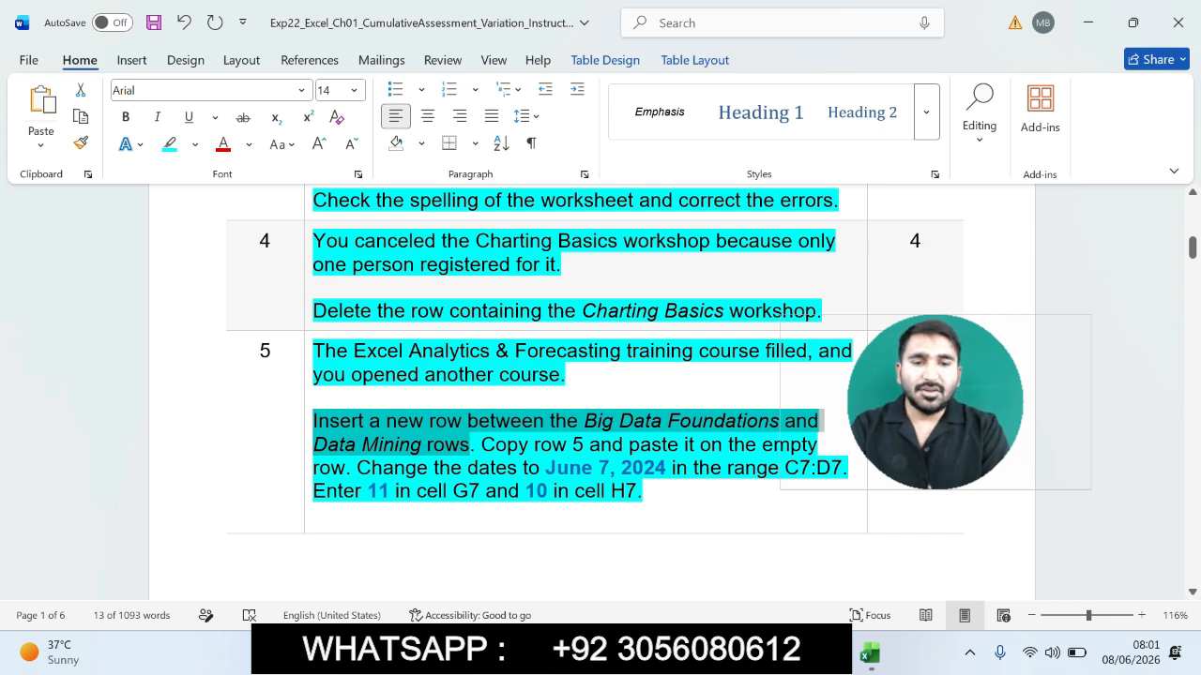
click(869, 653)
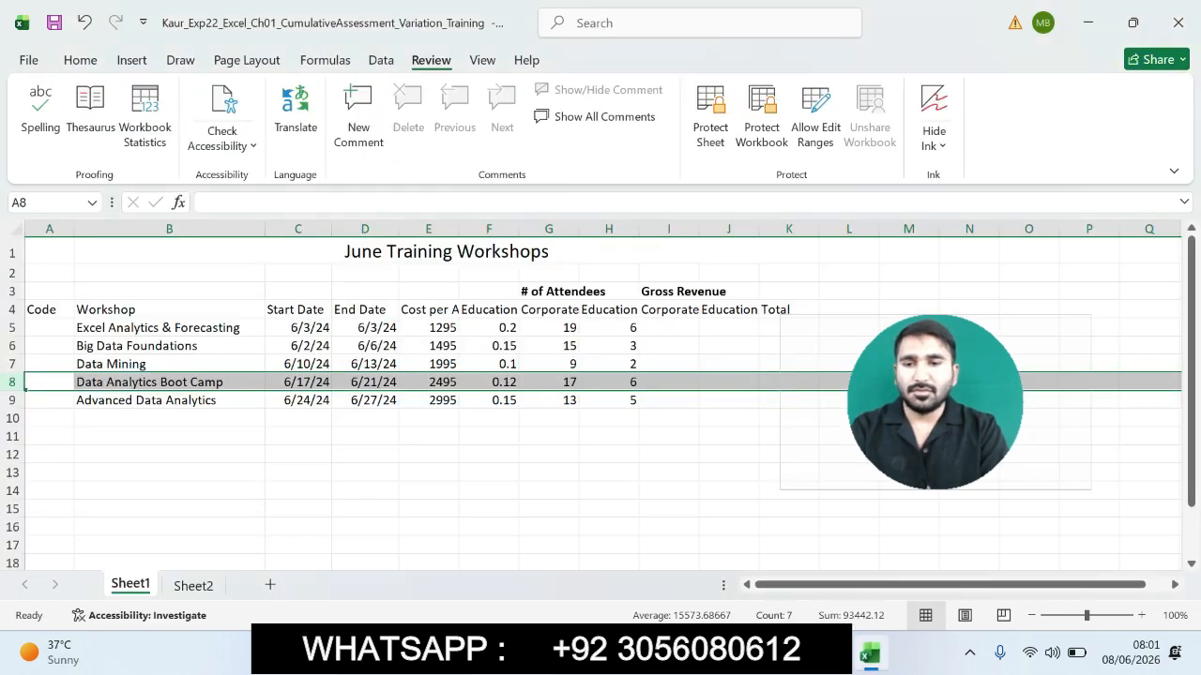
click(12, 346)
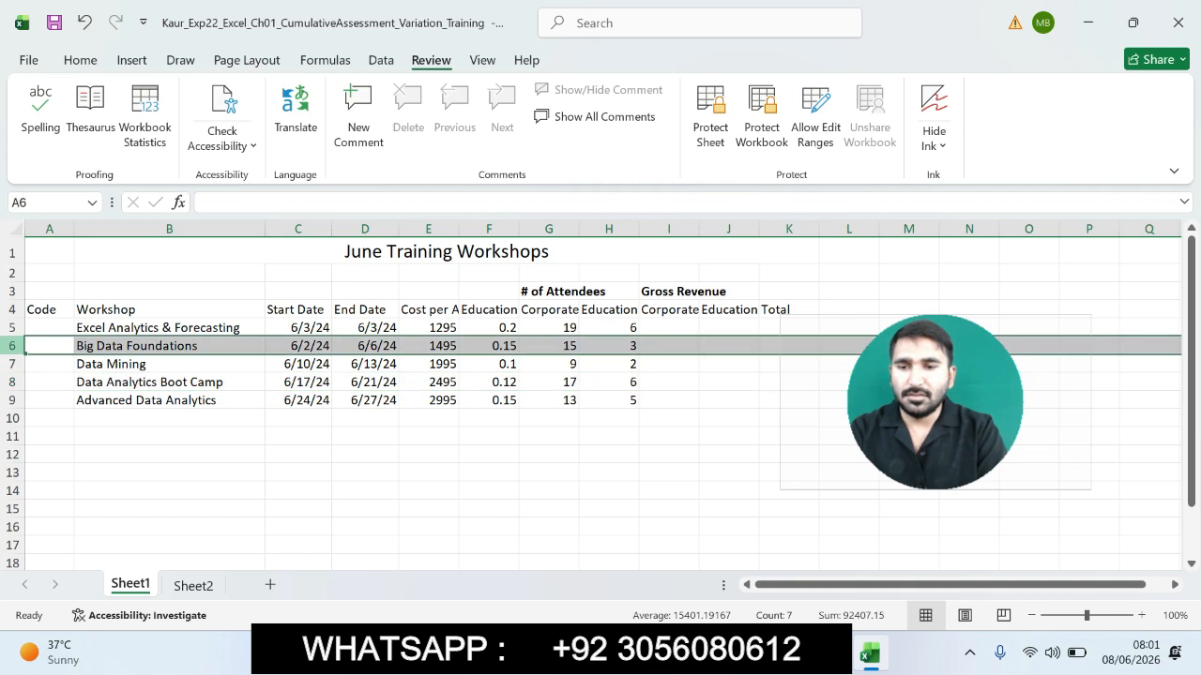
click(12, 364)
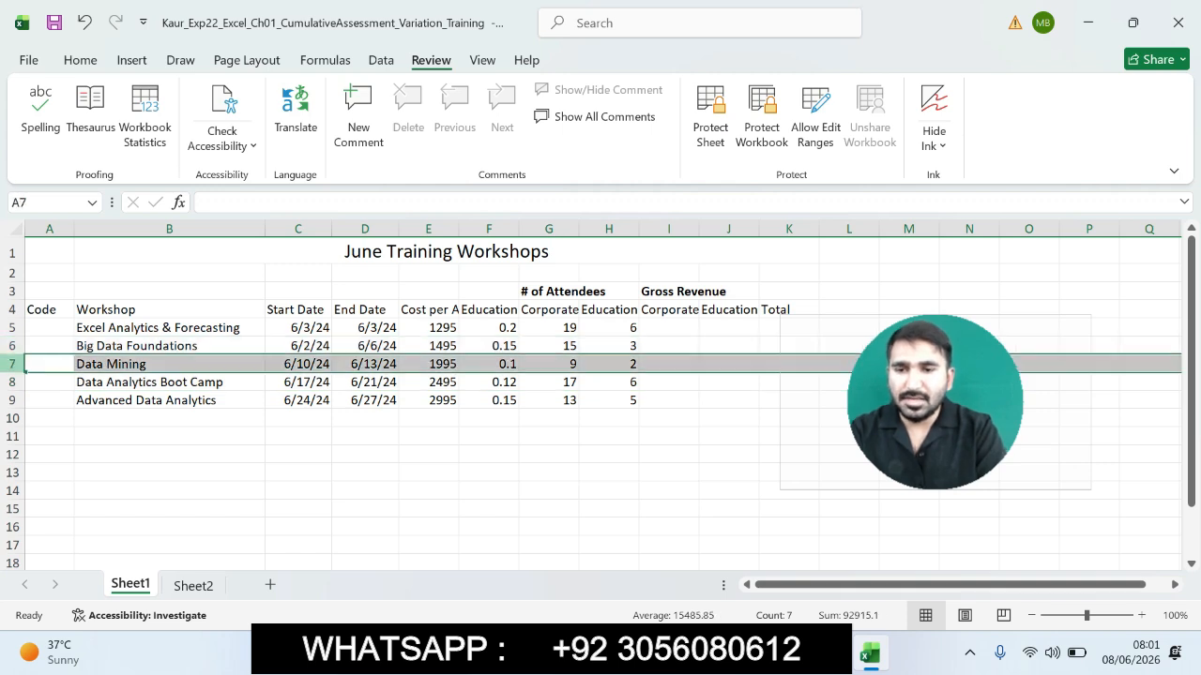
right_click(12, 364)
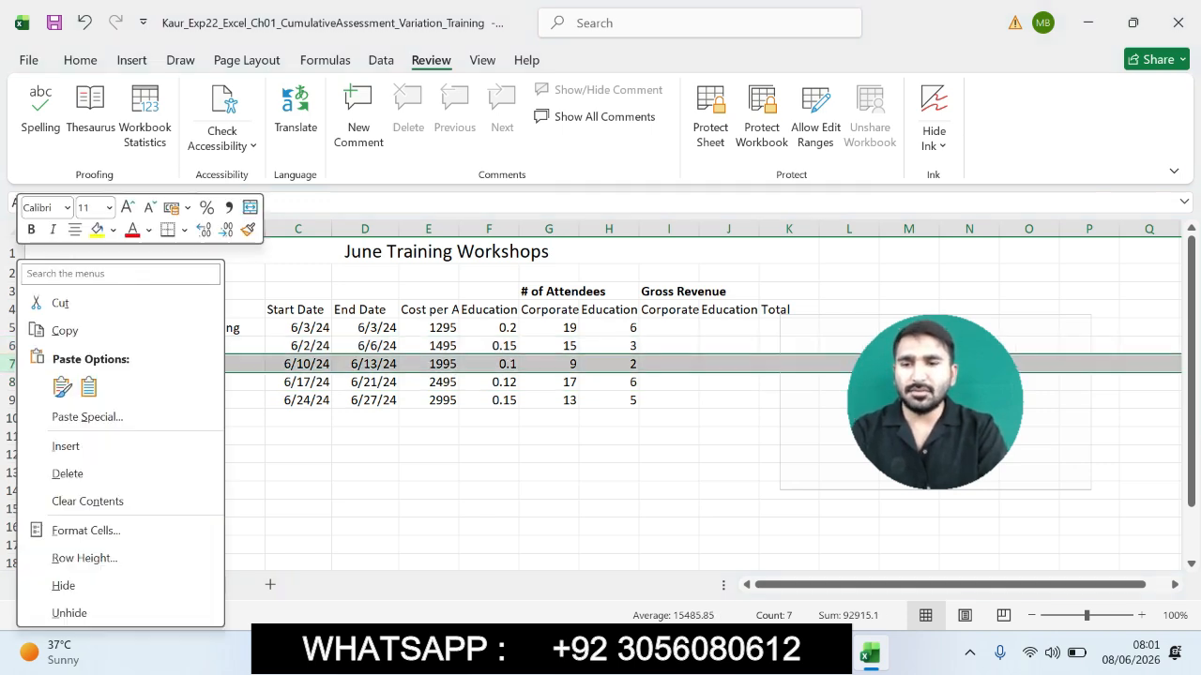
click(65, 447)
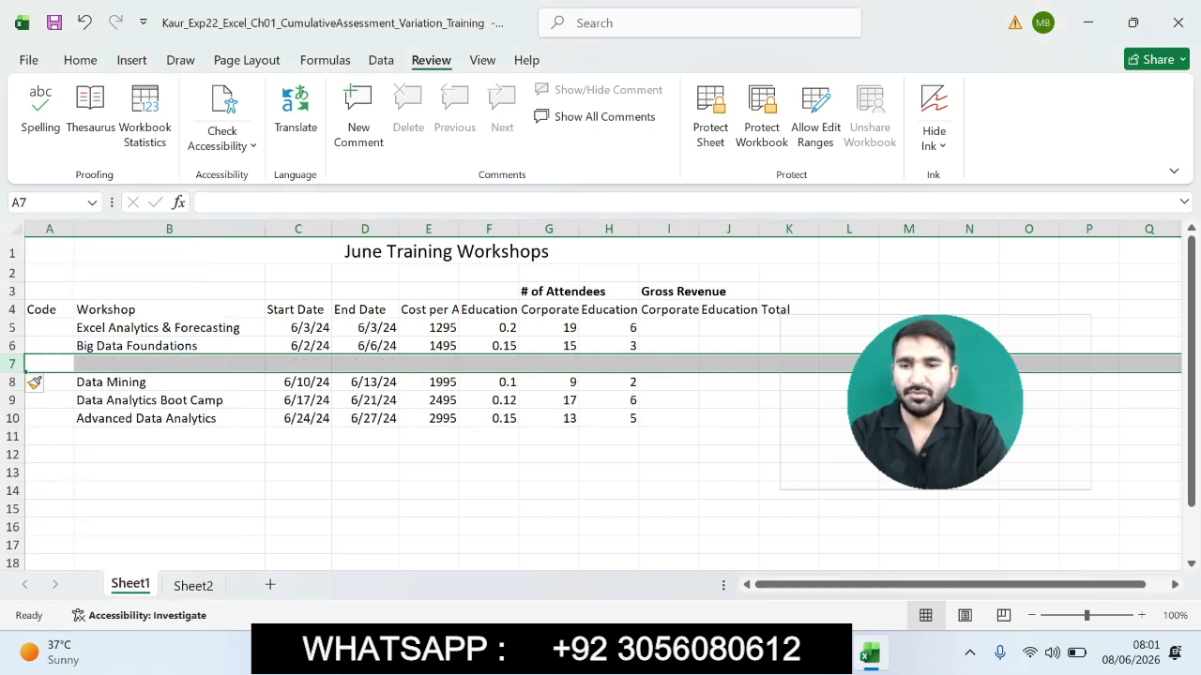
- Copy row 5 and paste it into the empty row 7
key(alt+Tab)
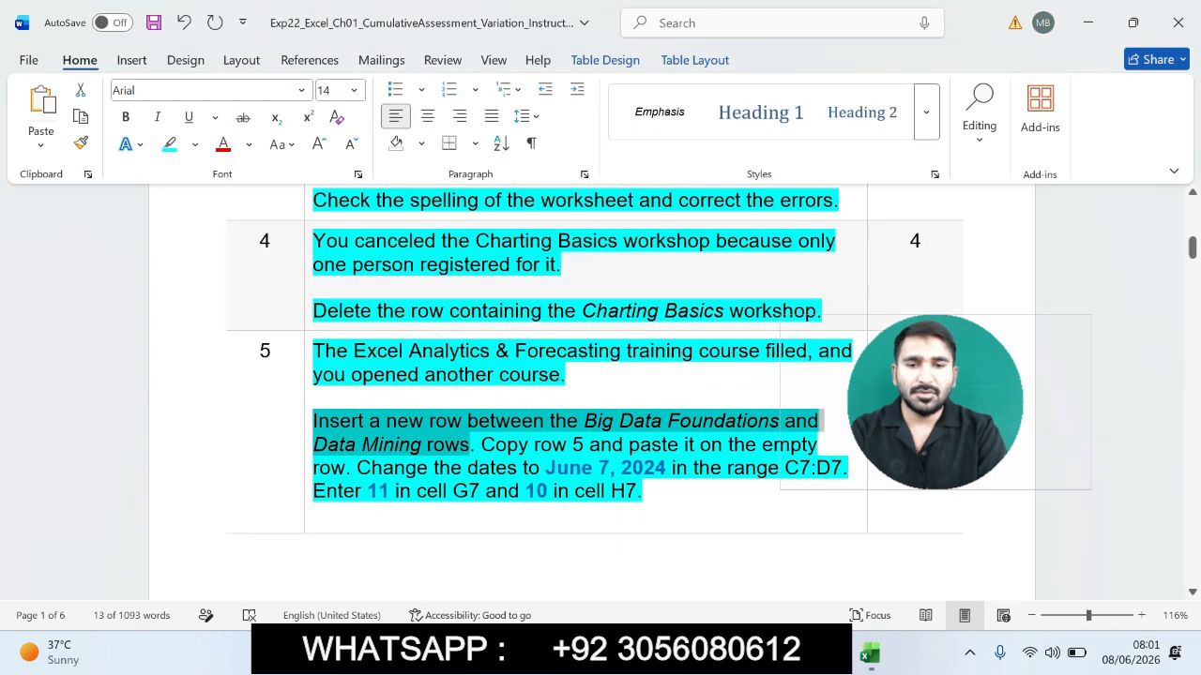
drag(481, 445, 356, 468)
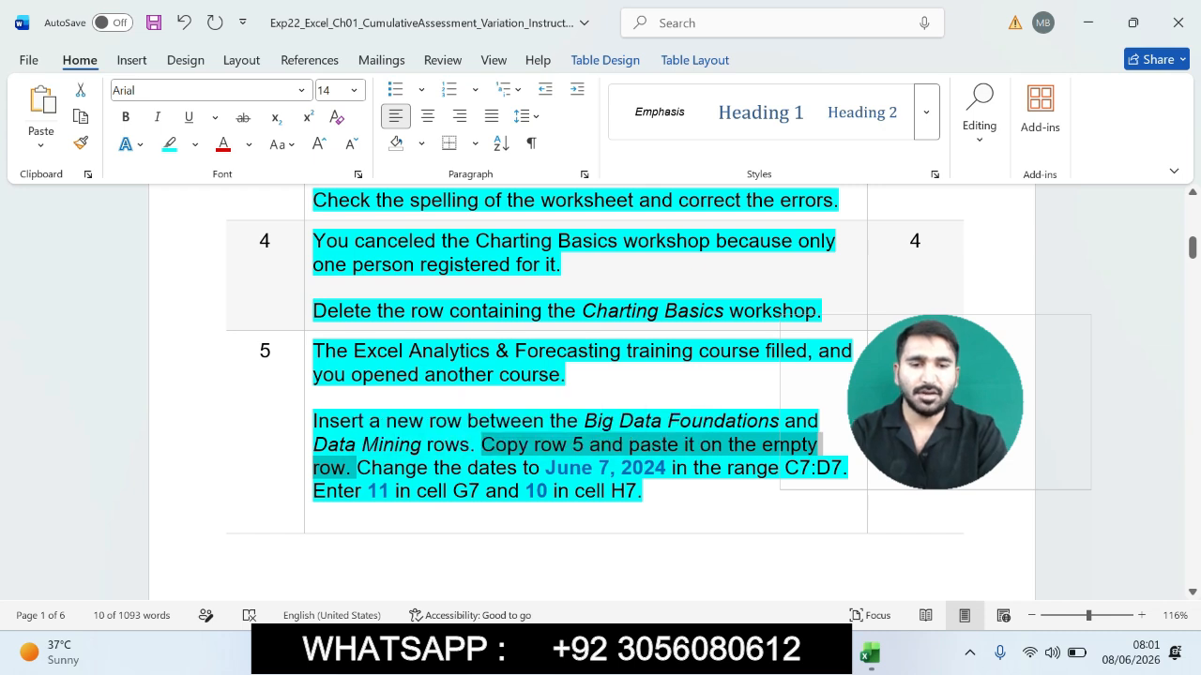
key(alt+Tab)
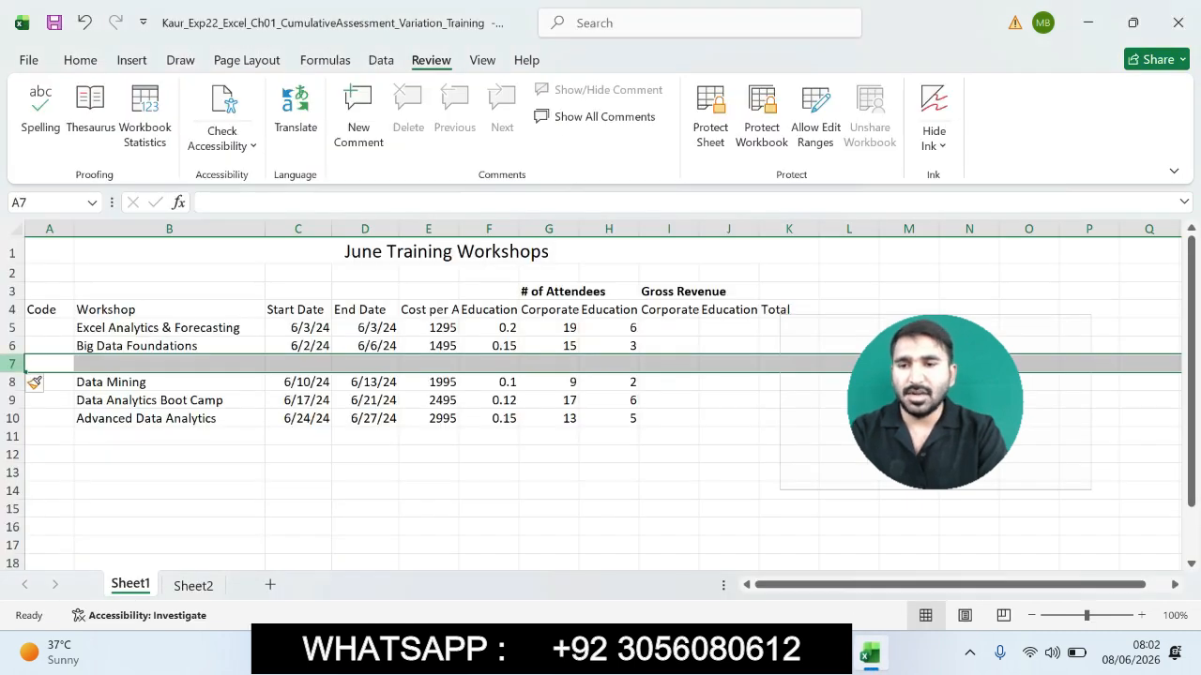
click(12, 328)
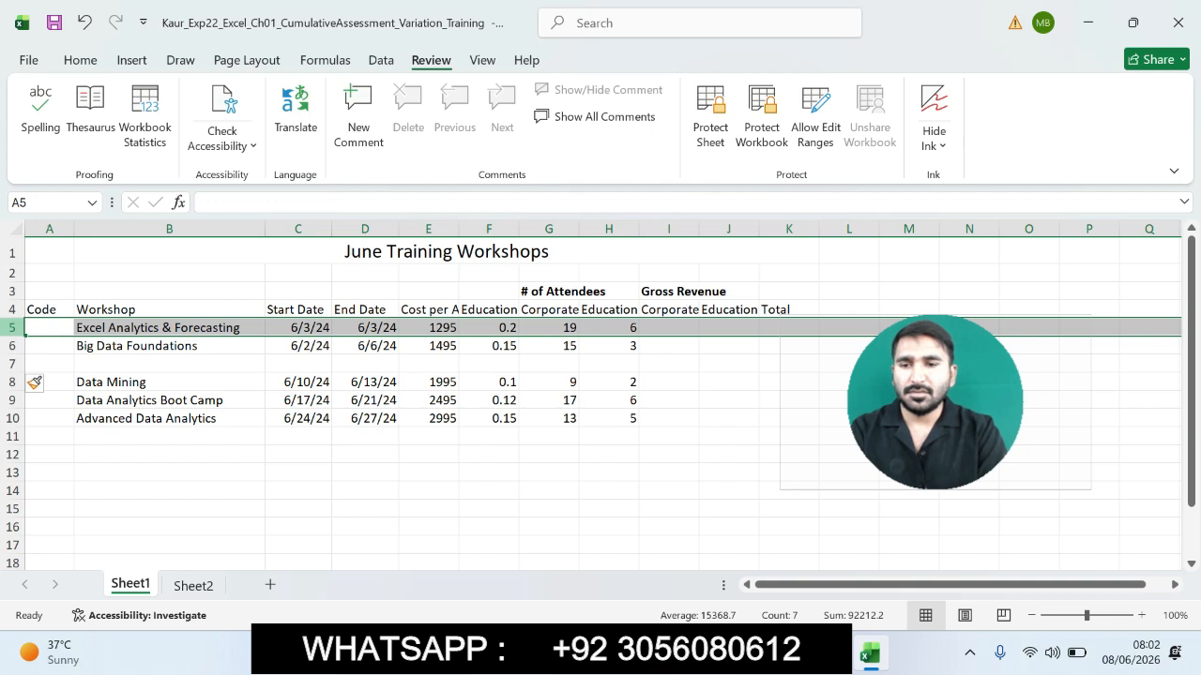
key(ctrl+x)
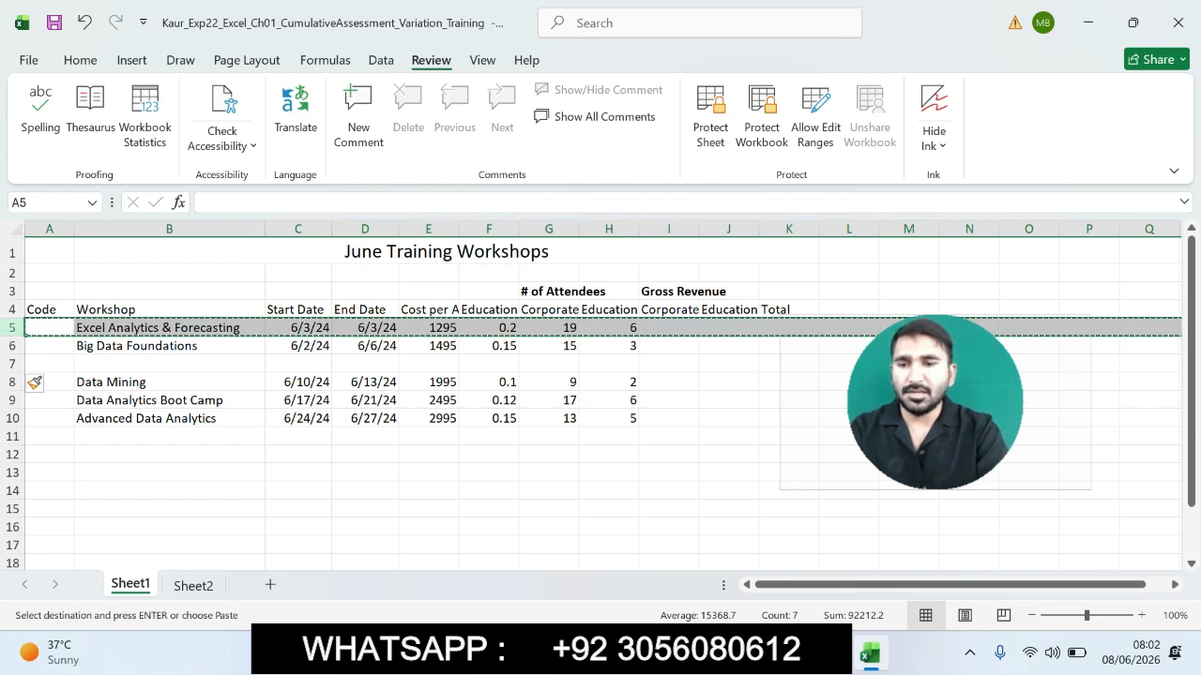
click(12, 364)
key(ctrl+v)
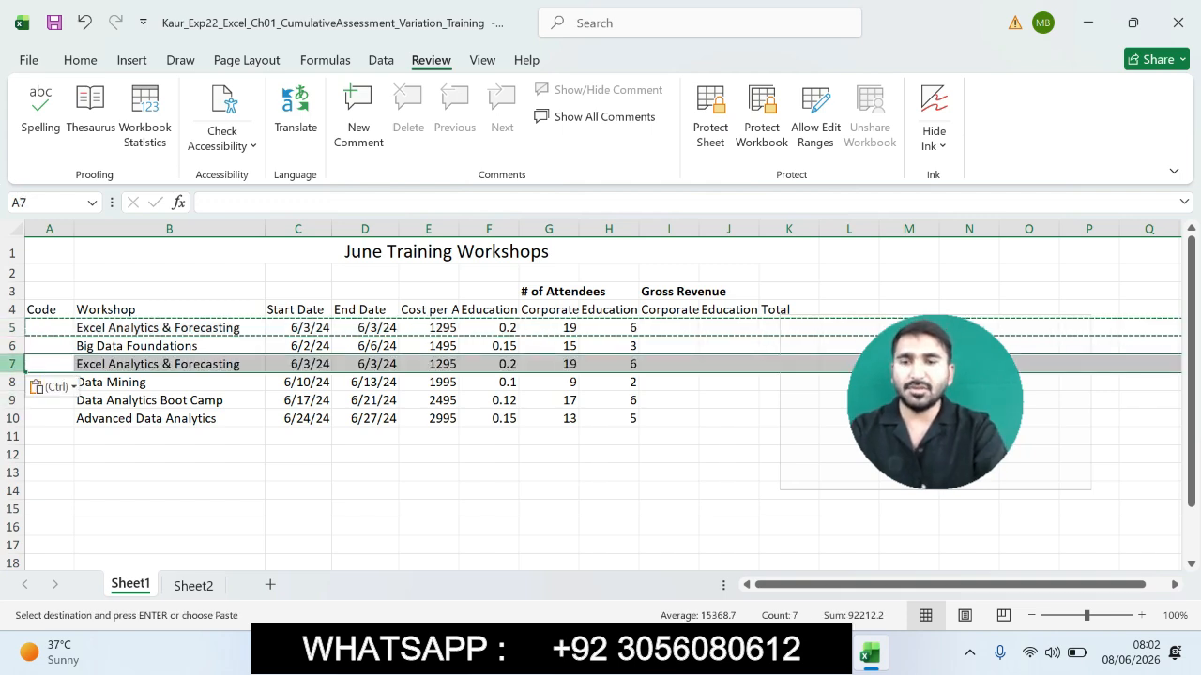
double_click(429, 509)
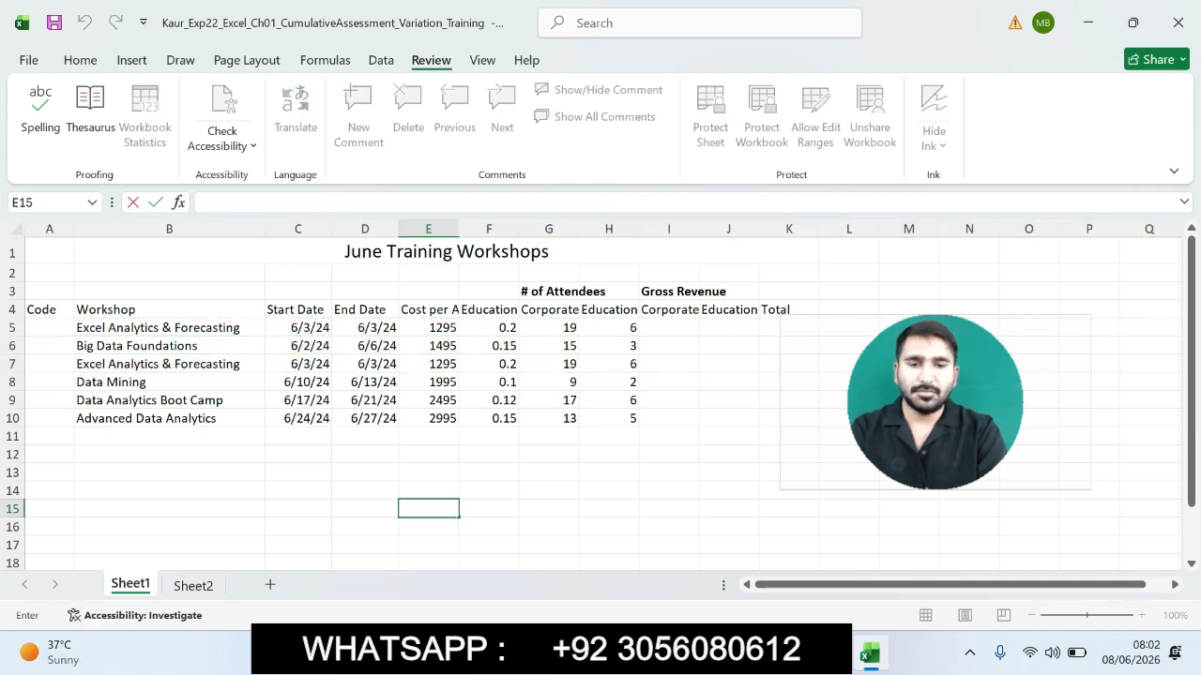
- Review the remaining step 5 instructions about changing the dates and entering attendee numbers
key(alt+Tab)
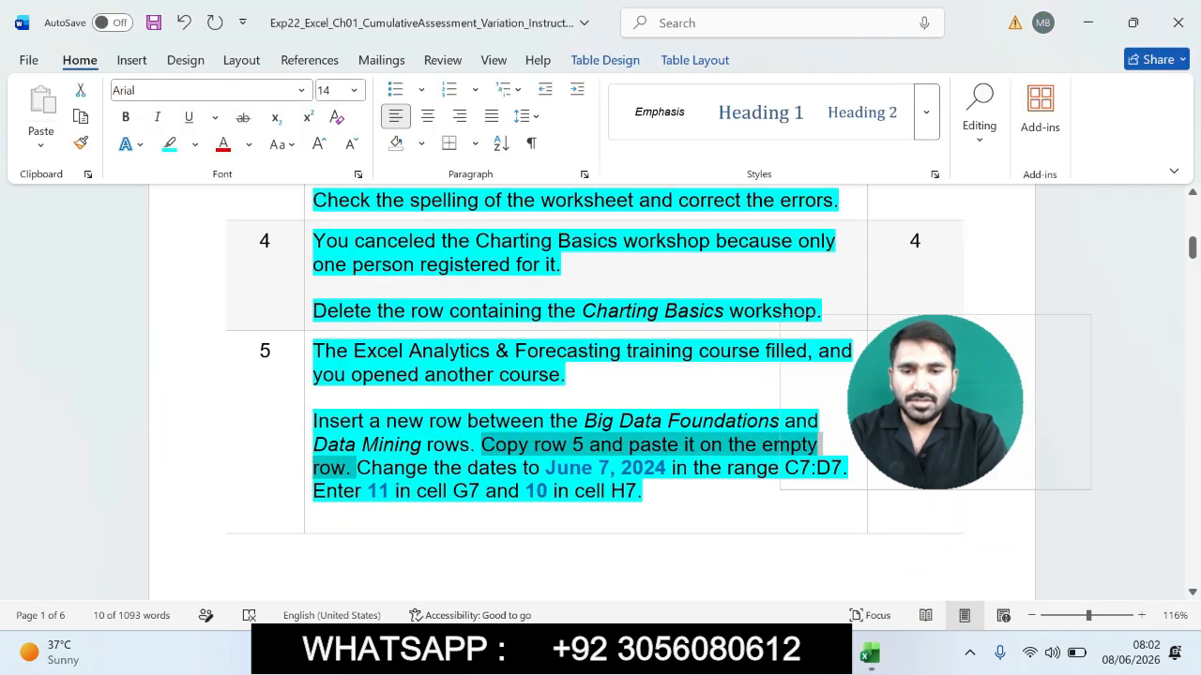
drag(360, 468, 648, 491)
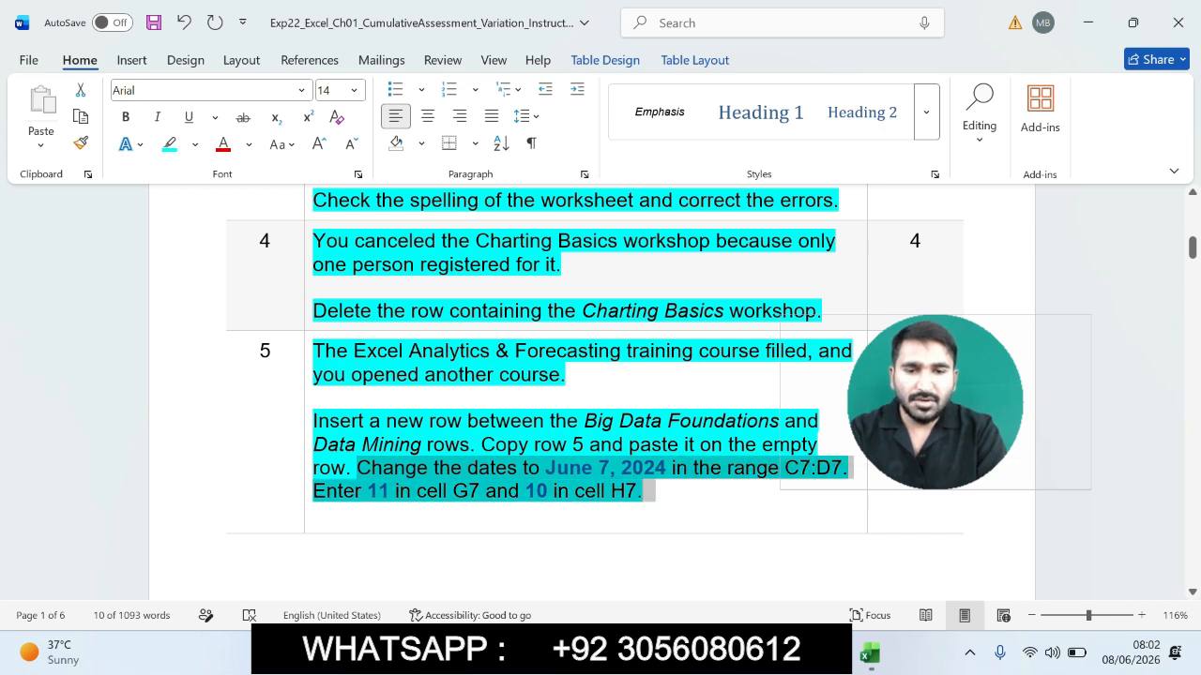
key(alt+Tab)
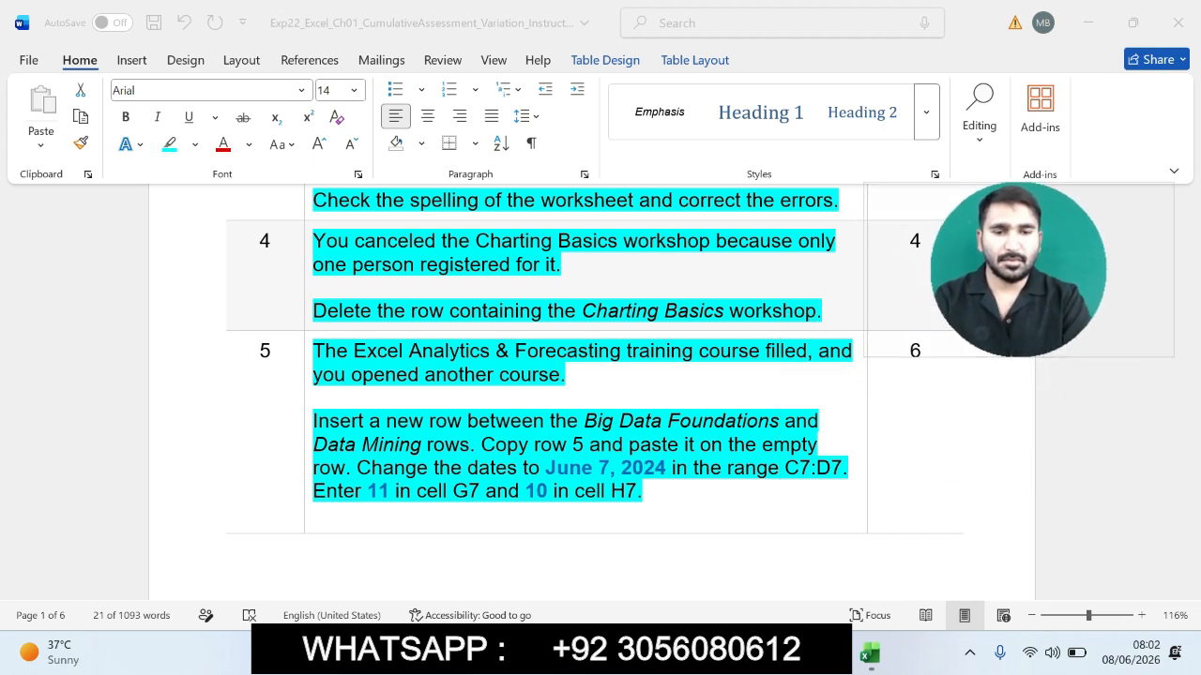
key(alt+Tab)
click(313, 515)
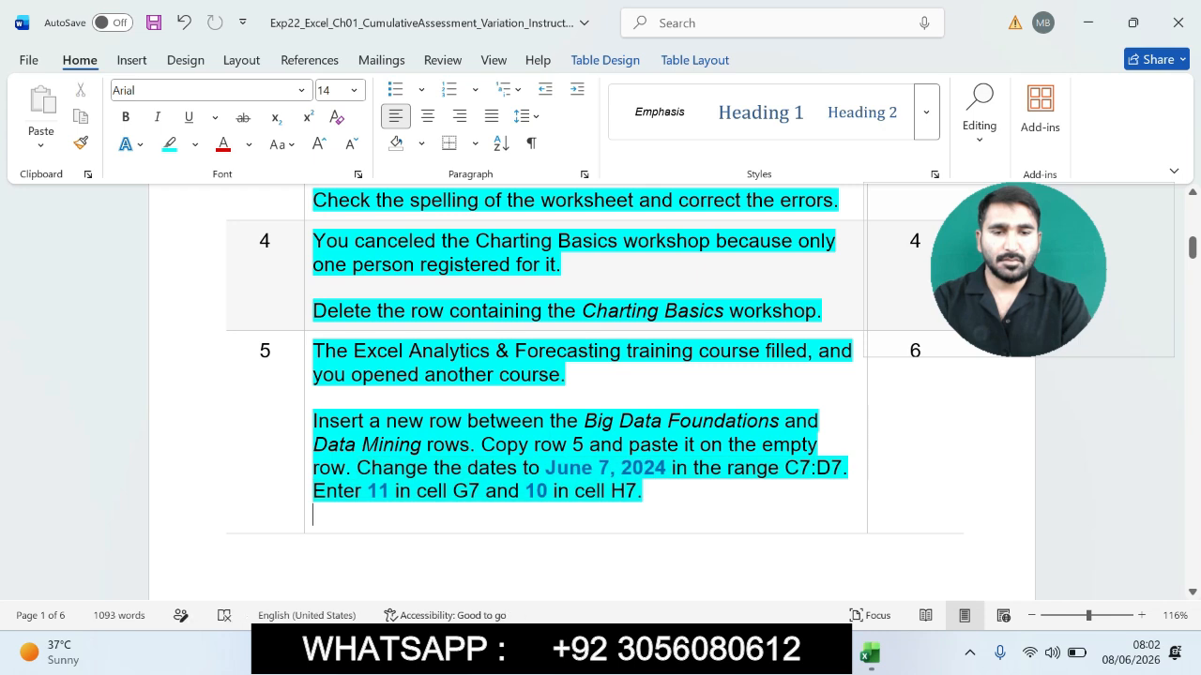
- Select the range C7:D7 in the worksheet and enter June 7, 2024 as the start date in cell C7
drag(784, 467, 843, 468)
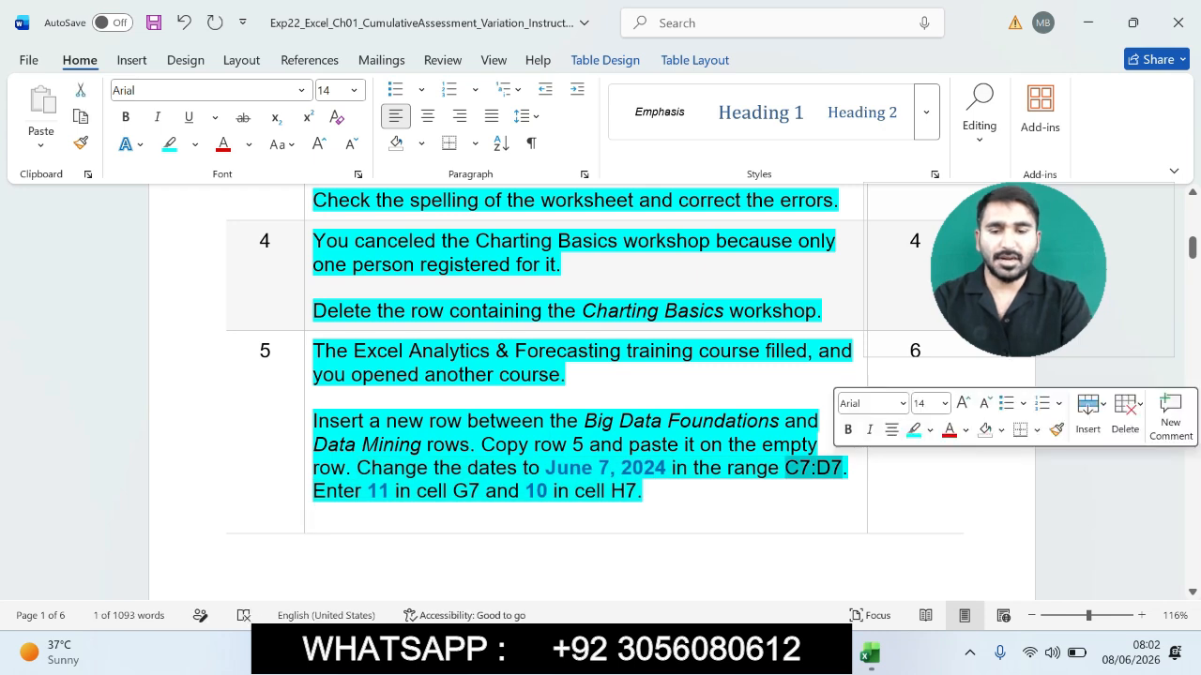
click(870, 654)
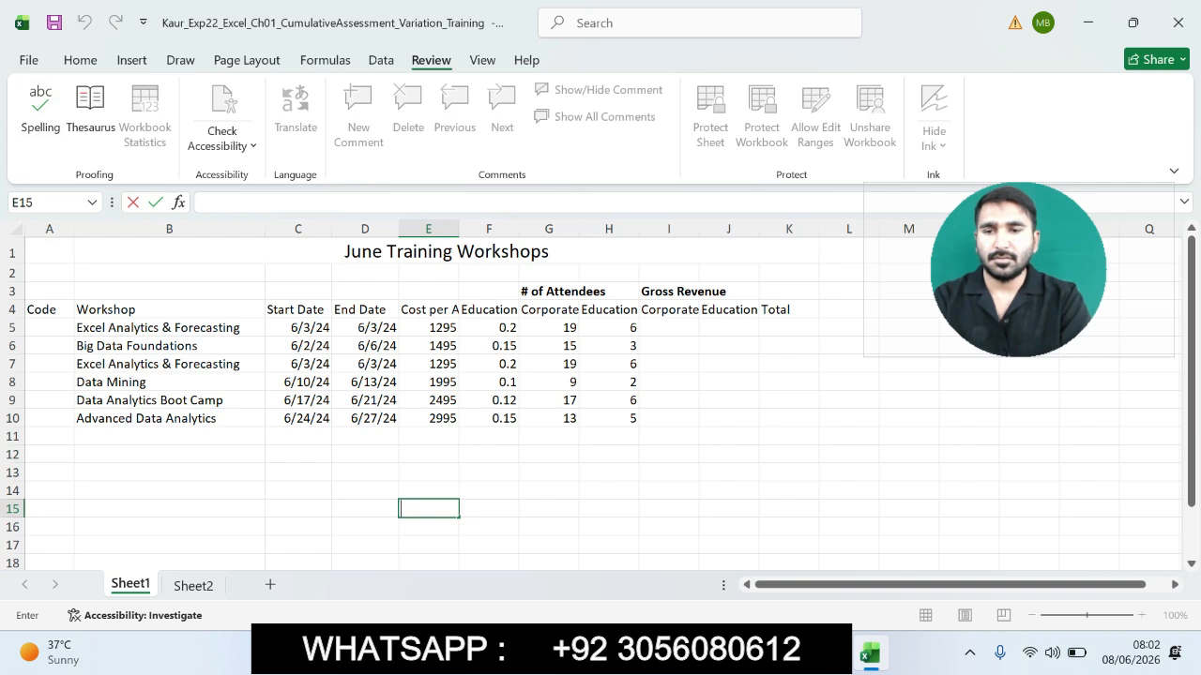
click(169, 491)
click(47, 203)
key(ctrl+v)
key(Return)
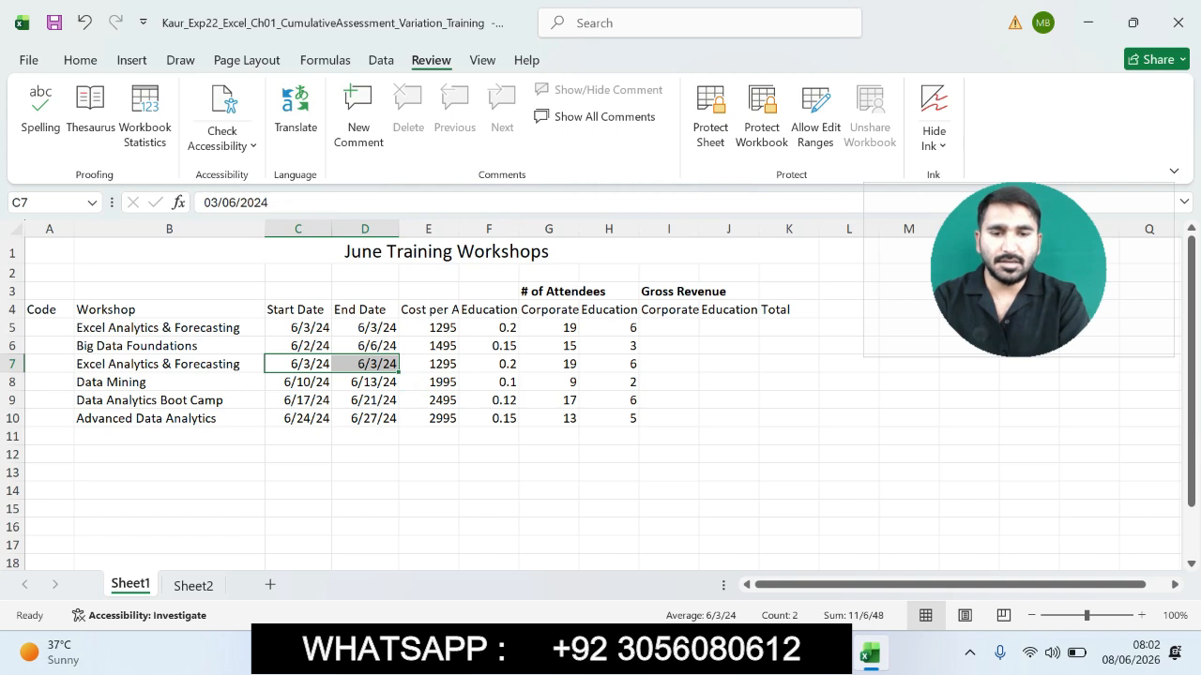
key(alt+Tab)
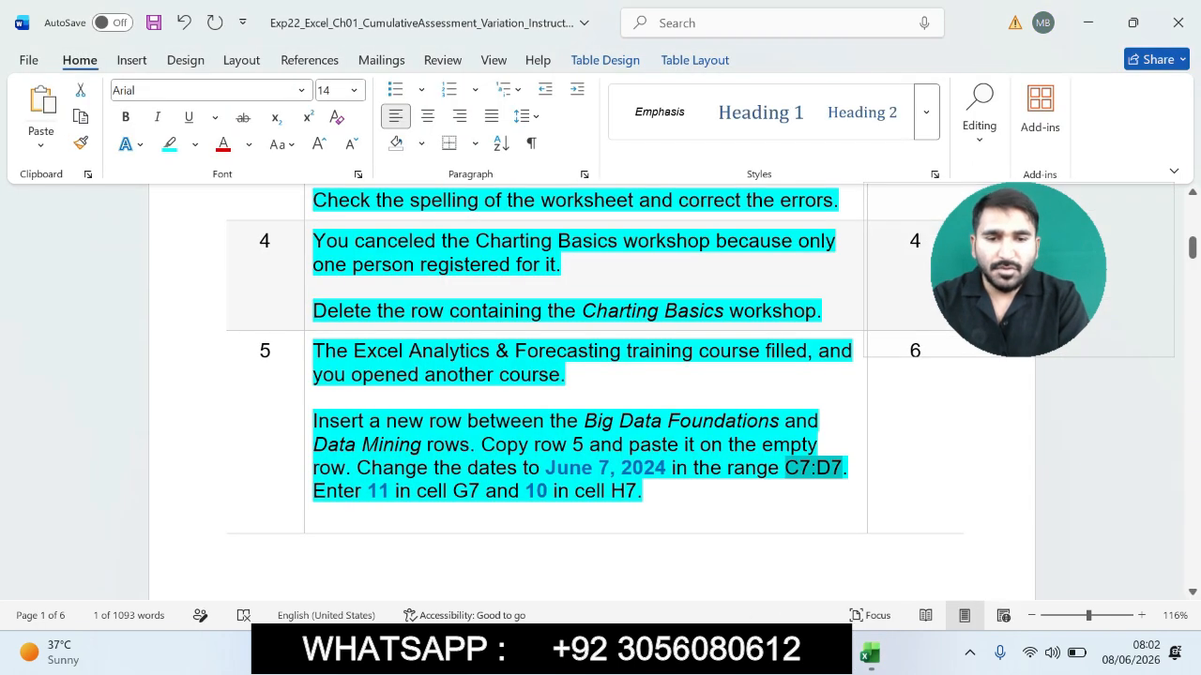
drag(546, 468, 668, 468)
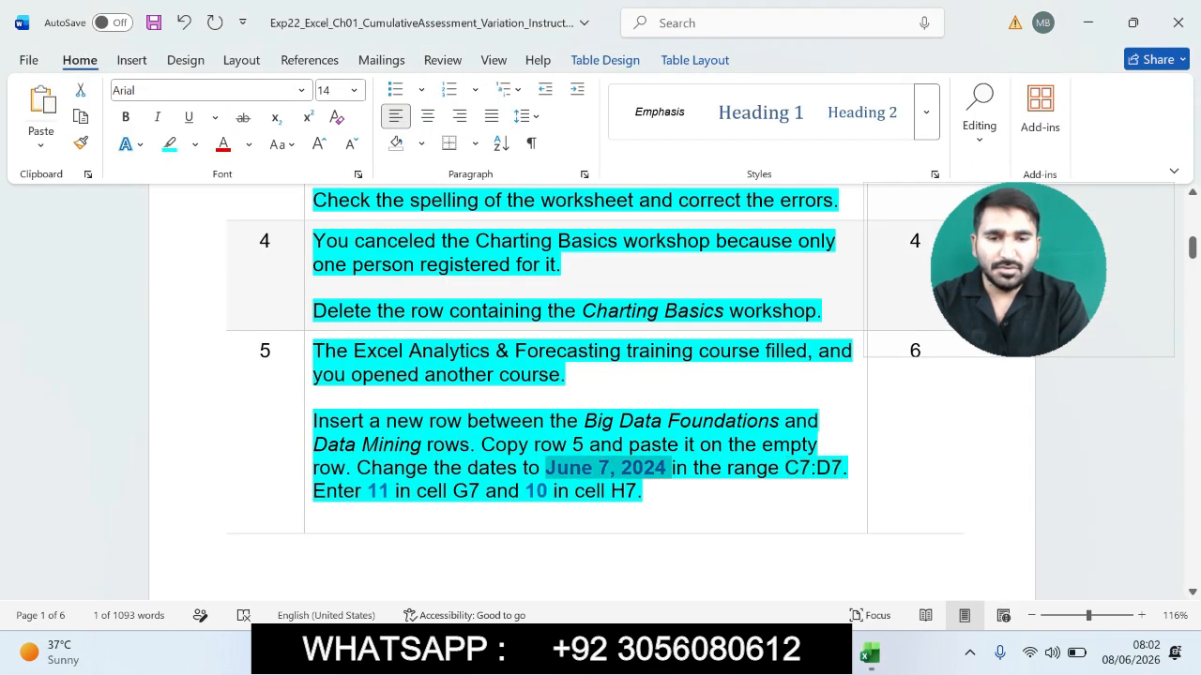
key(ctrl+c)
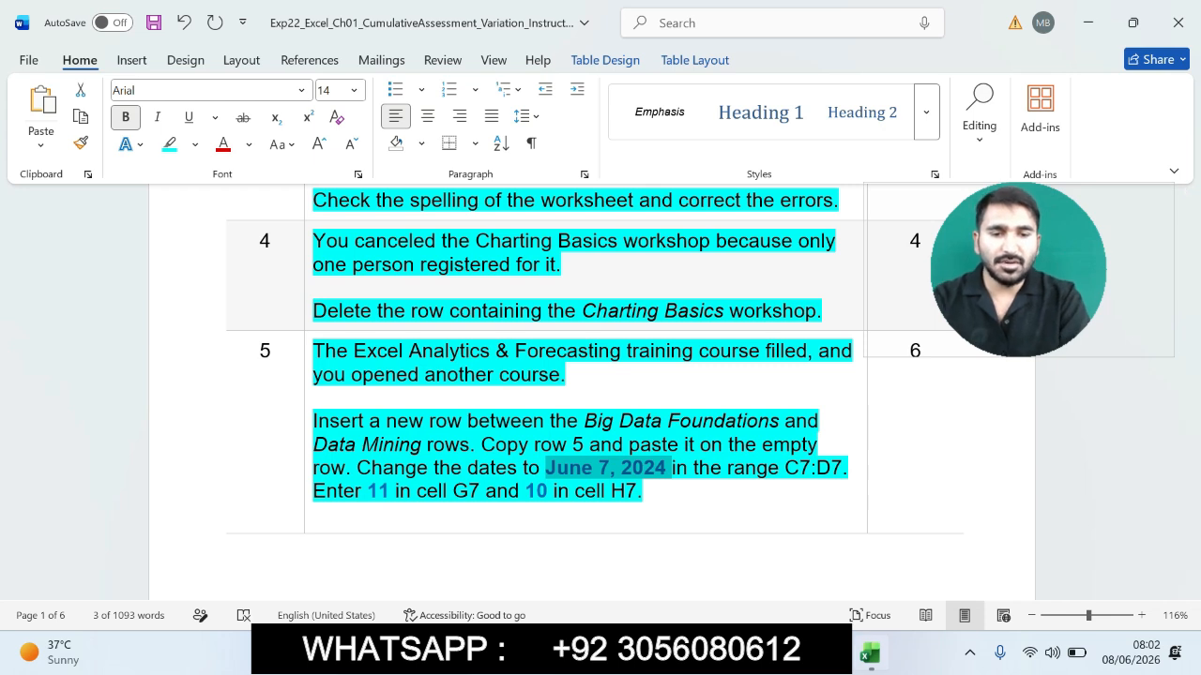
click(869, 654)
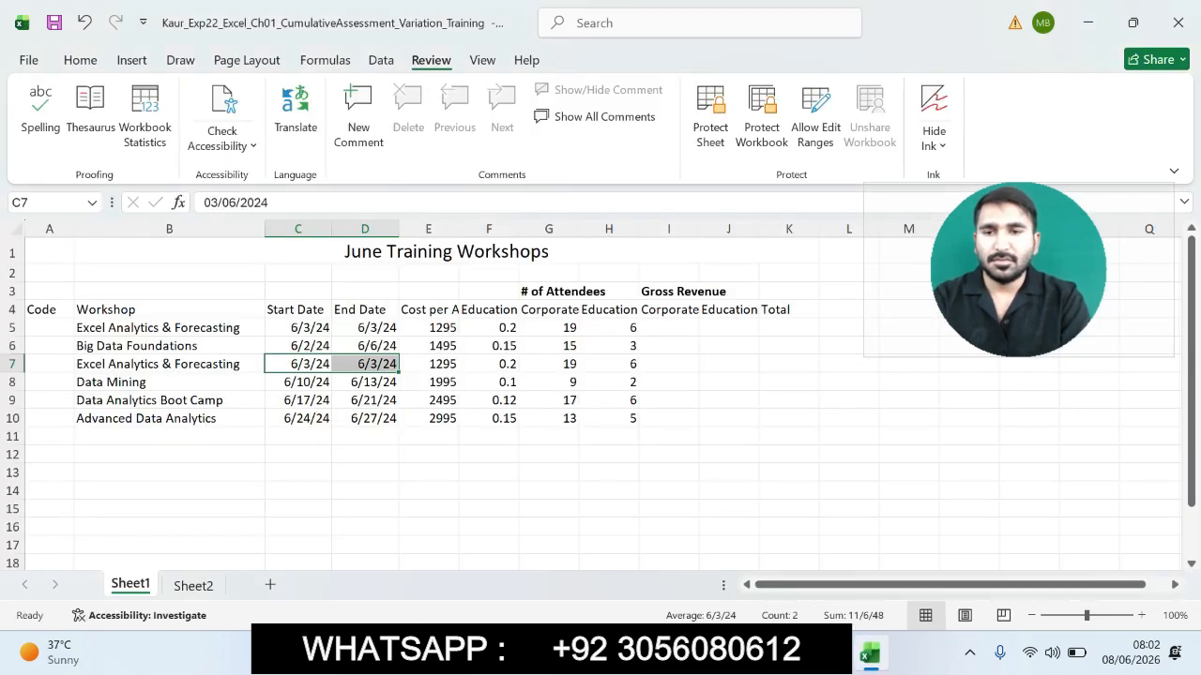
drag(272, 203, 202, 203)
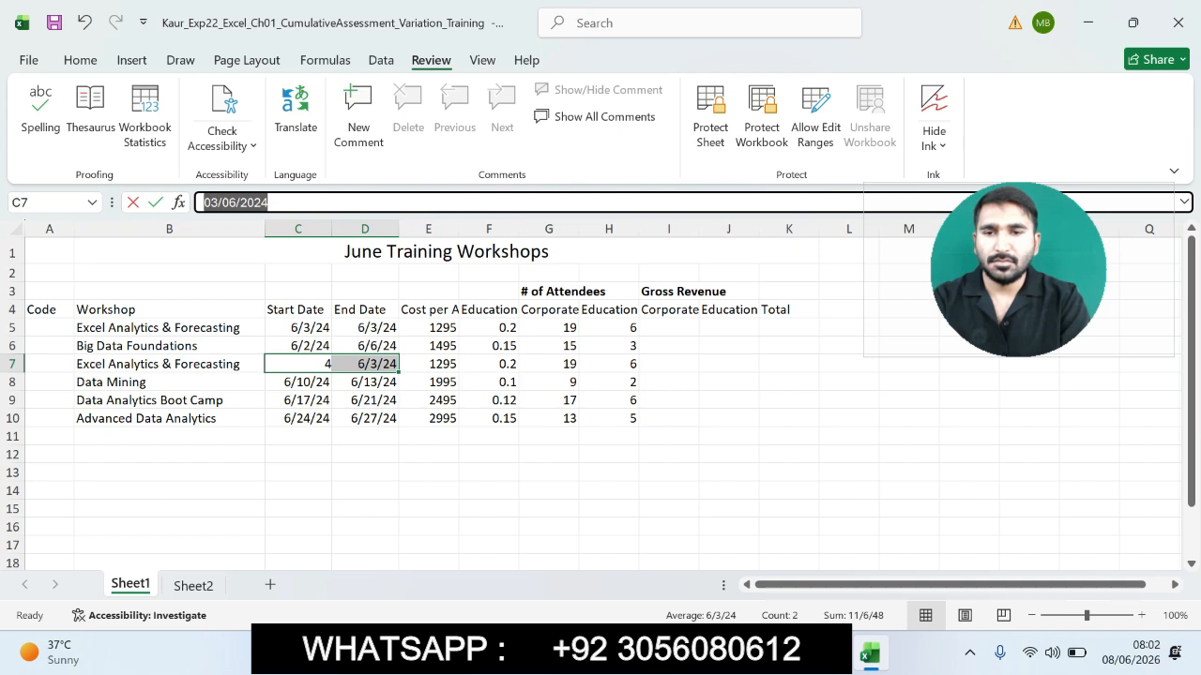
key(ctrl+v)
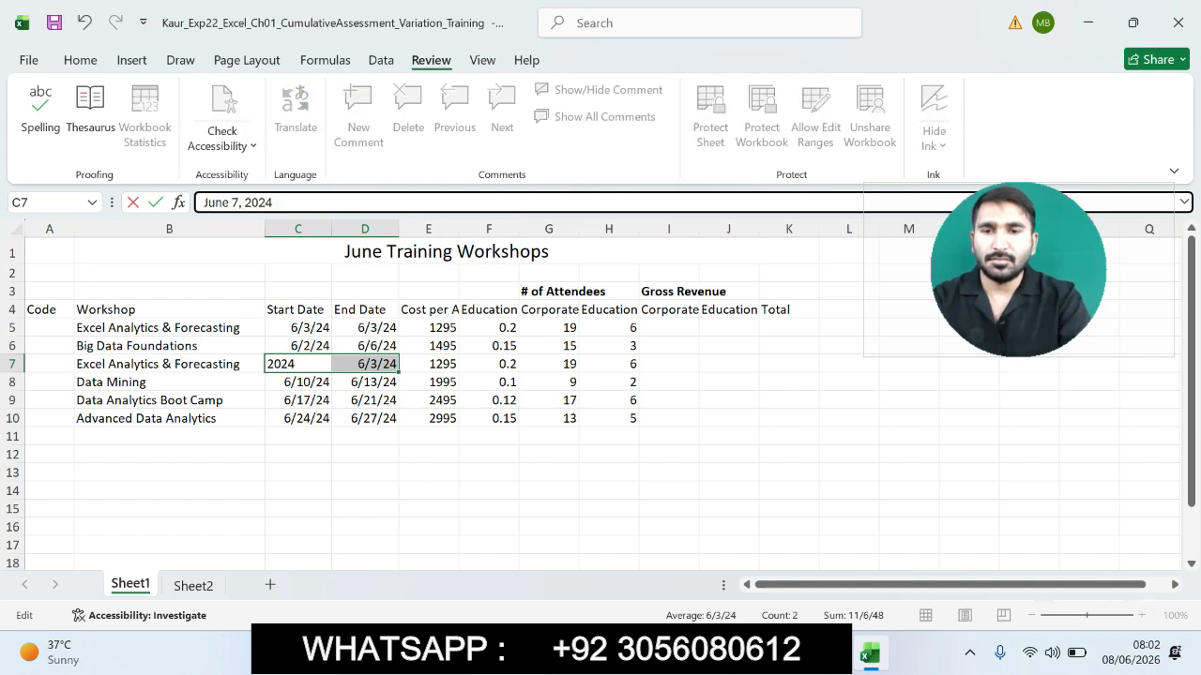
key(Return)
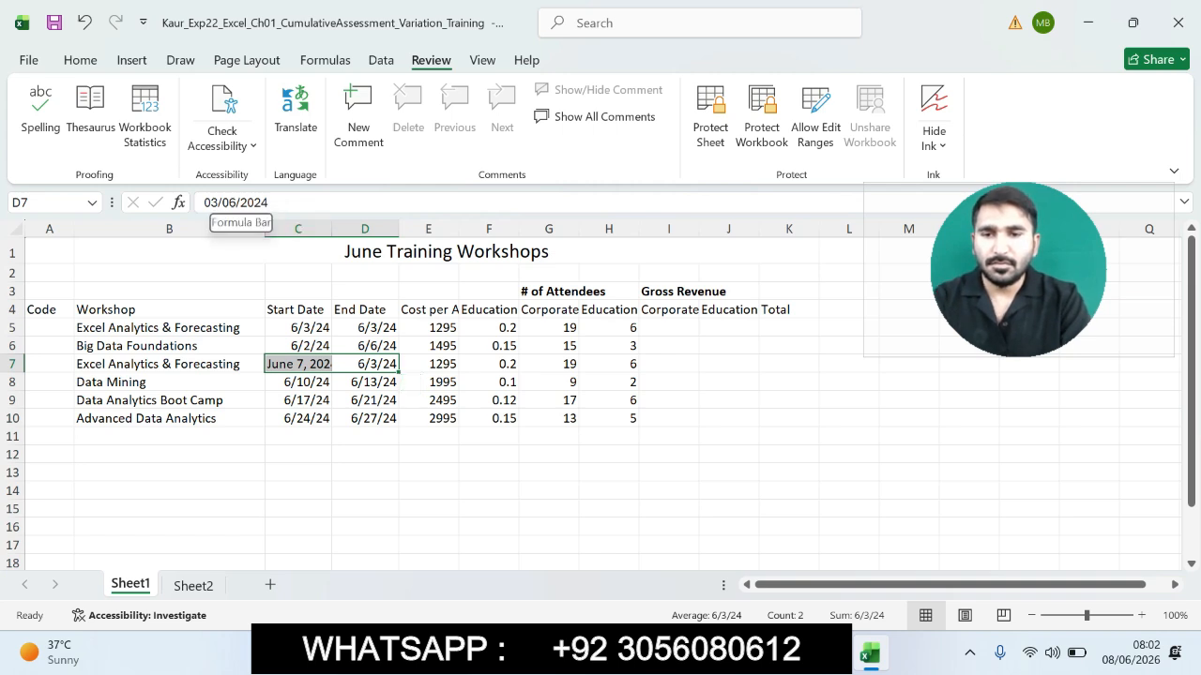
- Enter June 7, 2024 as the end date in cell D7, copied from the instructions
click(298, 364)
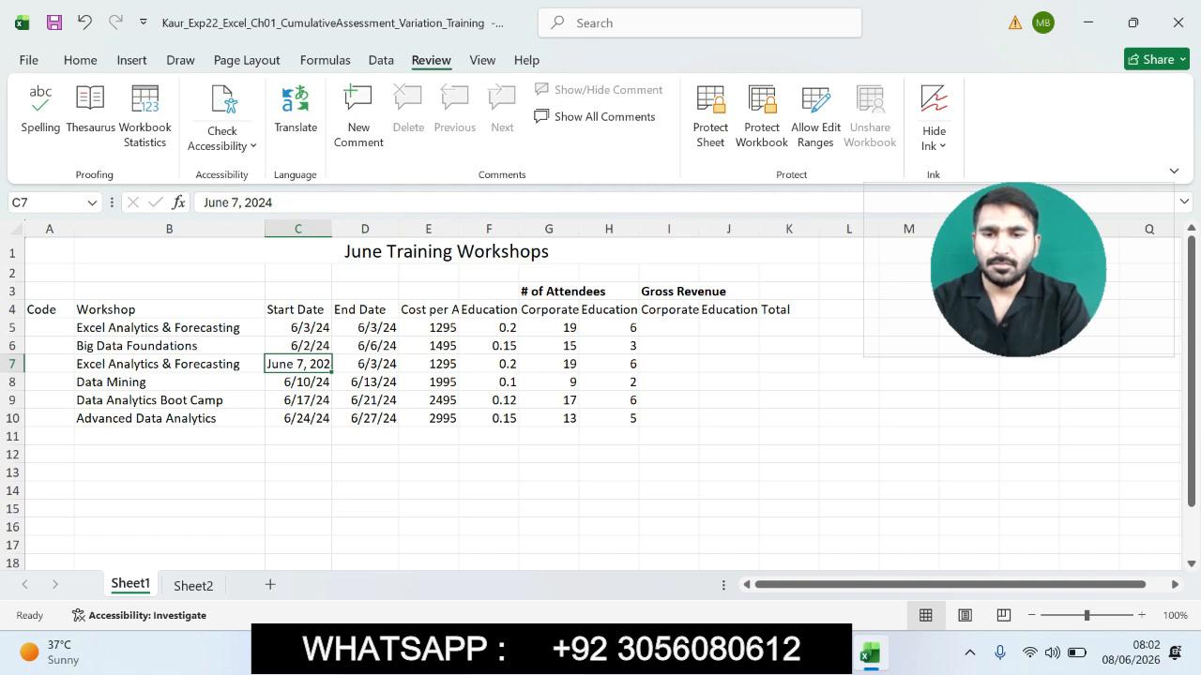
click(365, 364)
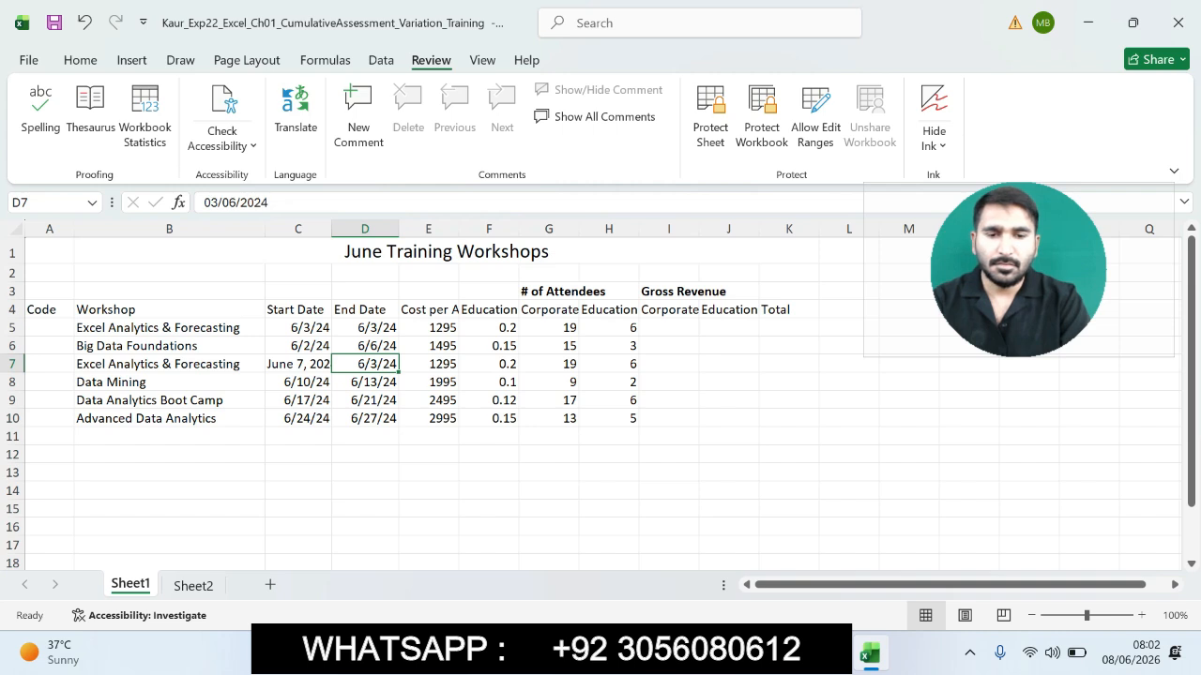
key(alt+Tab)
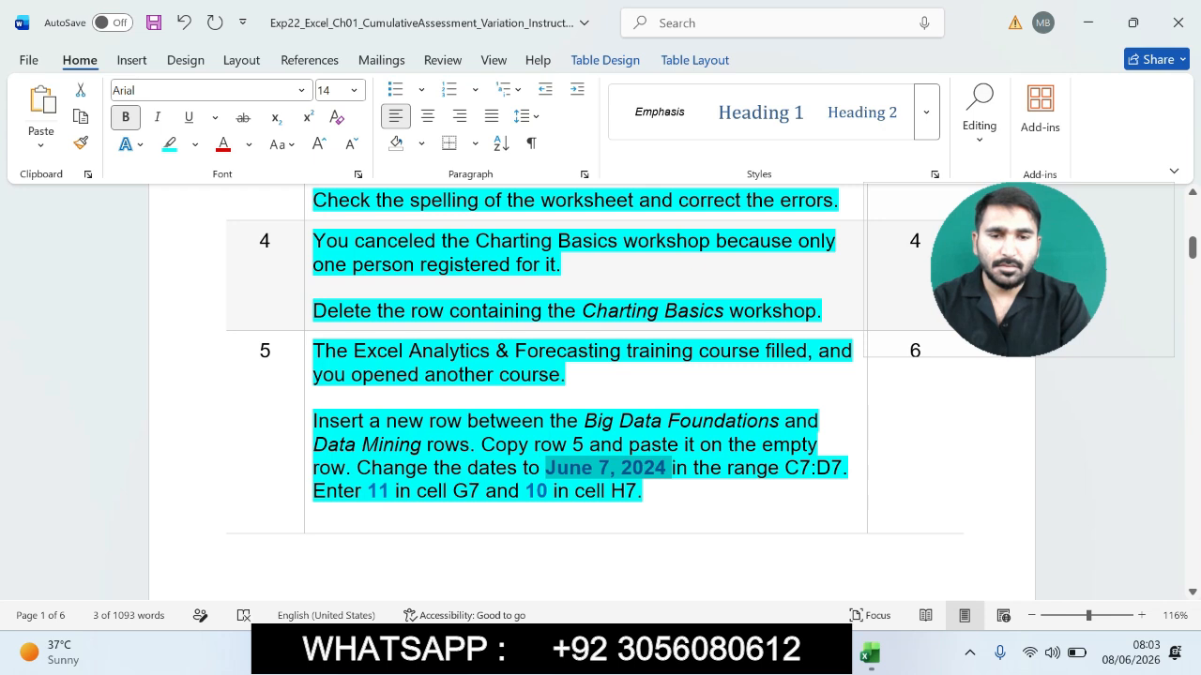
click(869, 654)
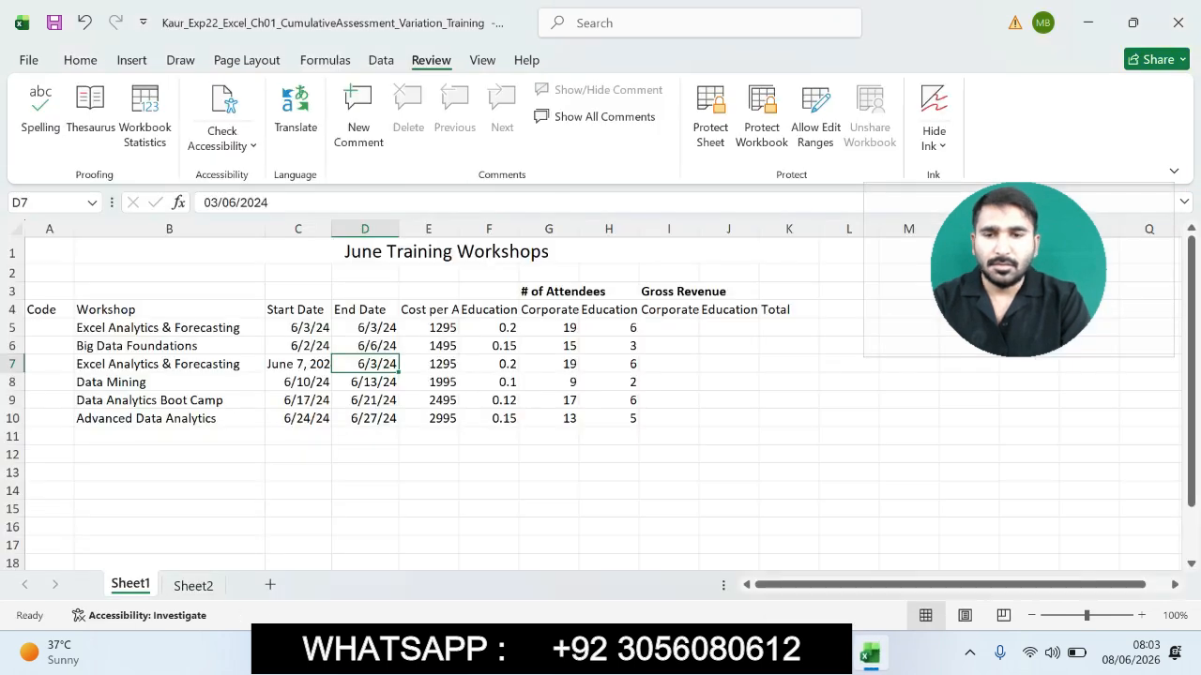
click(298, 363)
drag(287, 202, 199, 203)
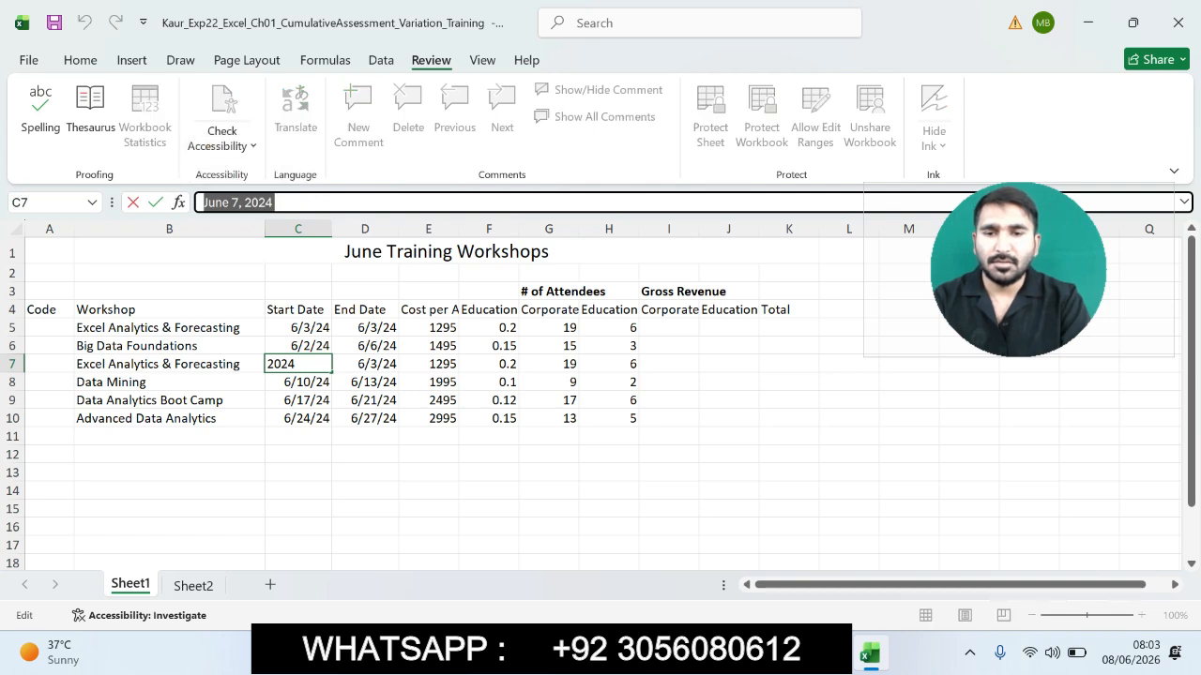
click(365, 364)
drag(272, 202, 201, 203)
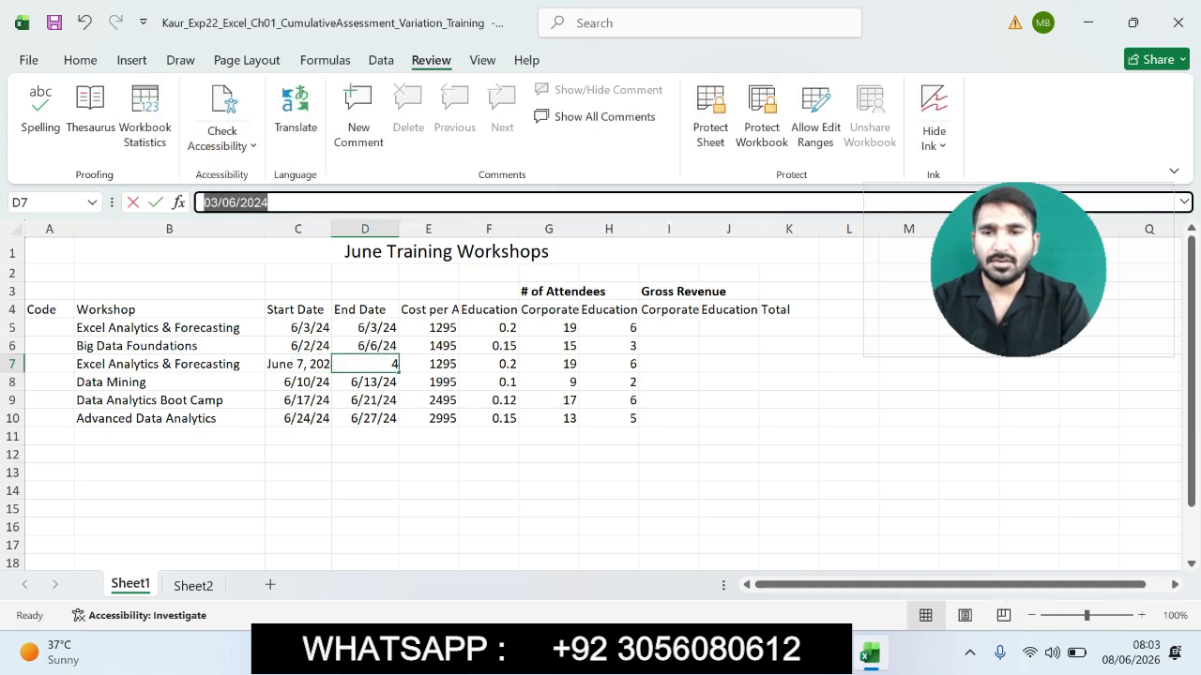
key(ctrl+v)
key(Return)
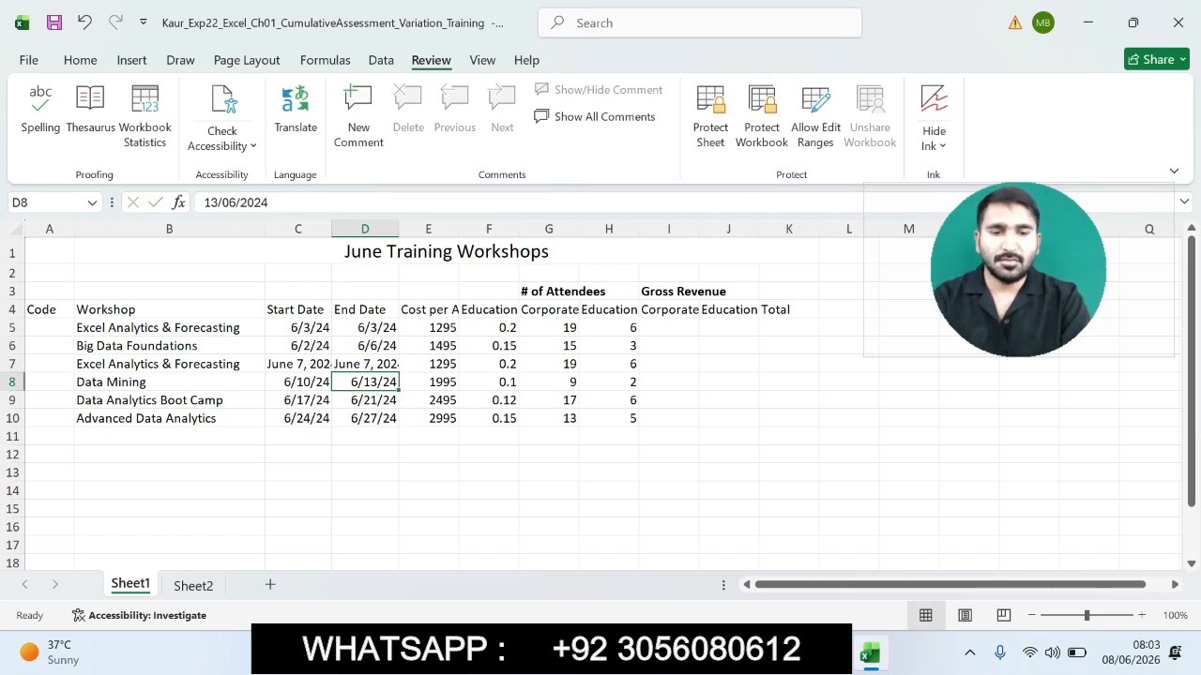
- Set the corporate attendees for the new Excel Analytics & Forecasting row in cell G7 to 11
click(830, 653)
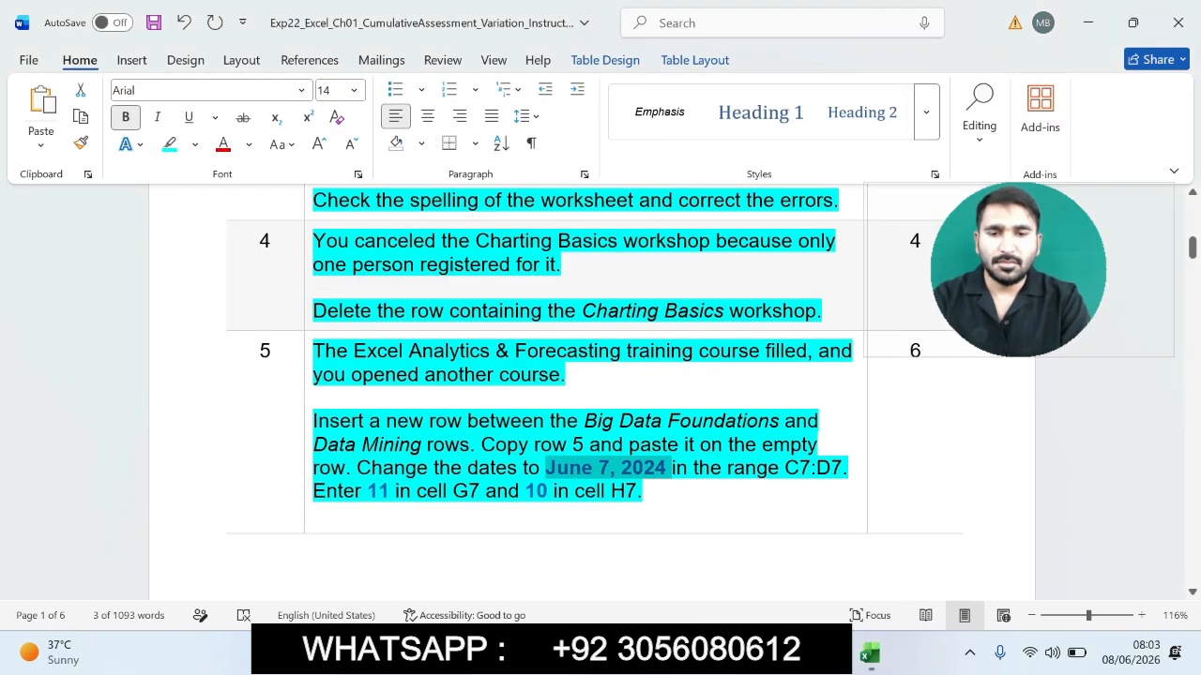
drag(313, 492, 655, 492)
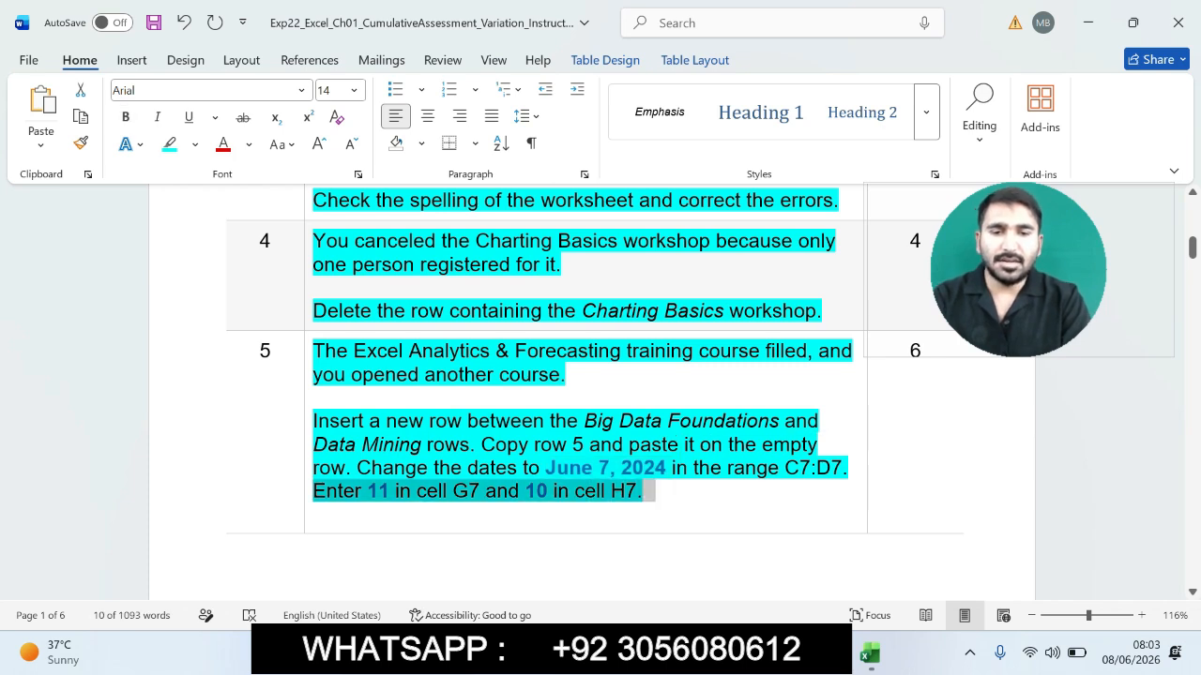
click(870, 654)
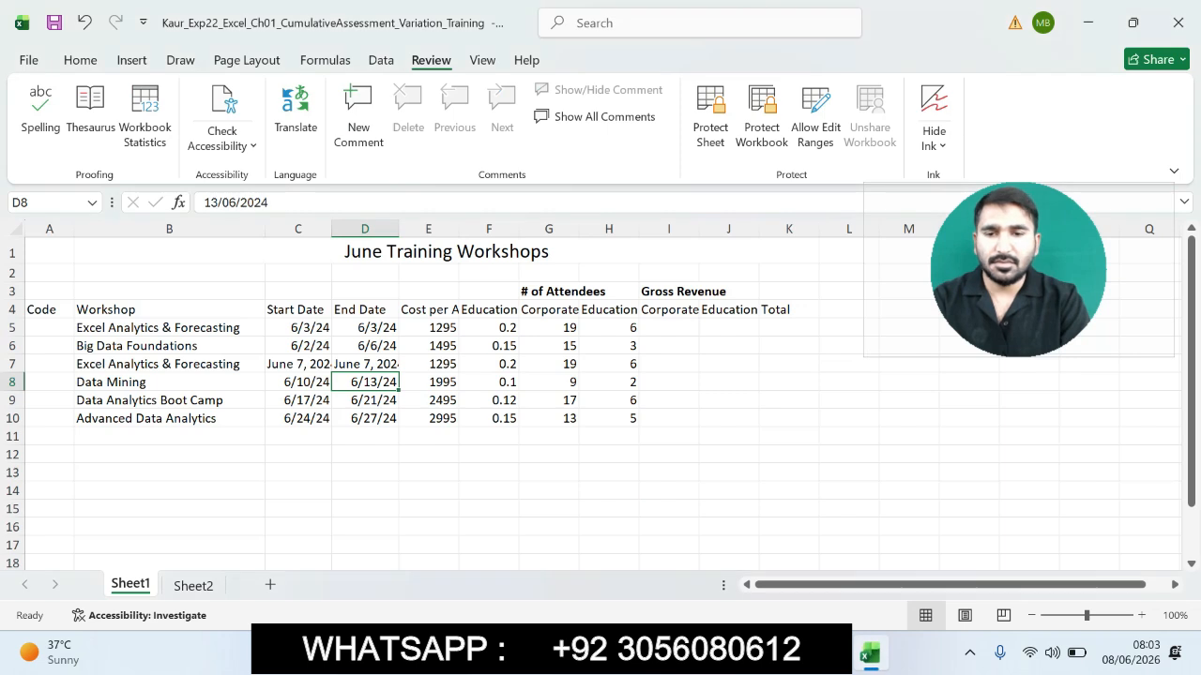
click(549, 381)
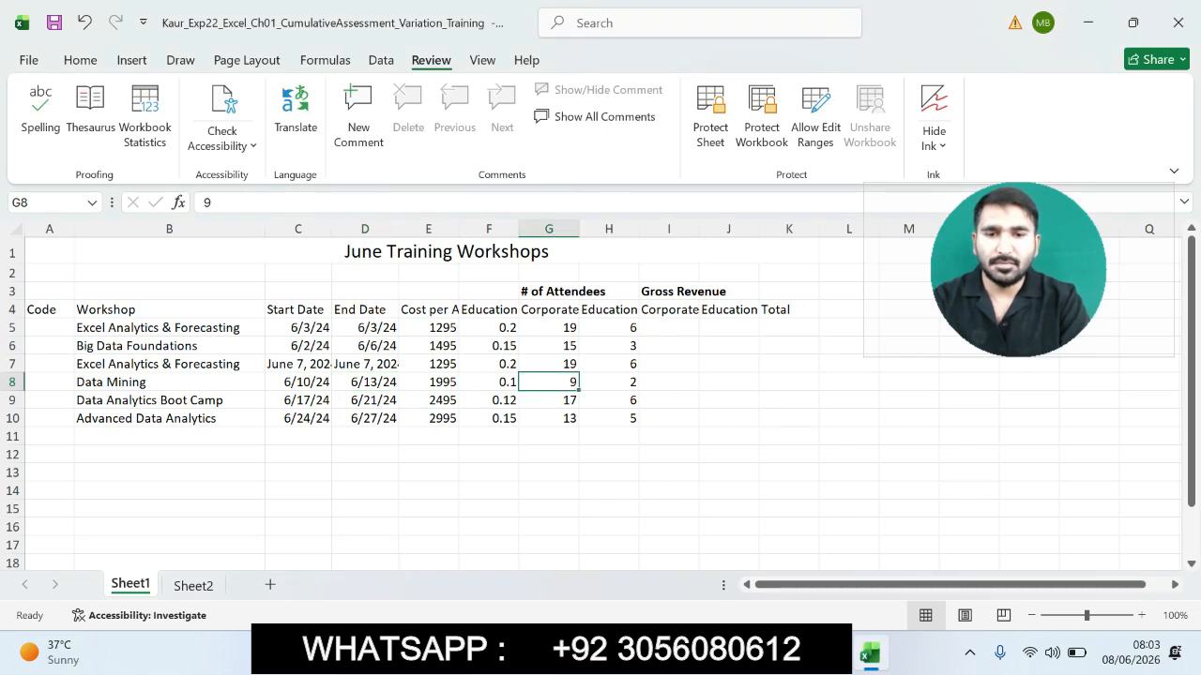
click(548, 364)
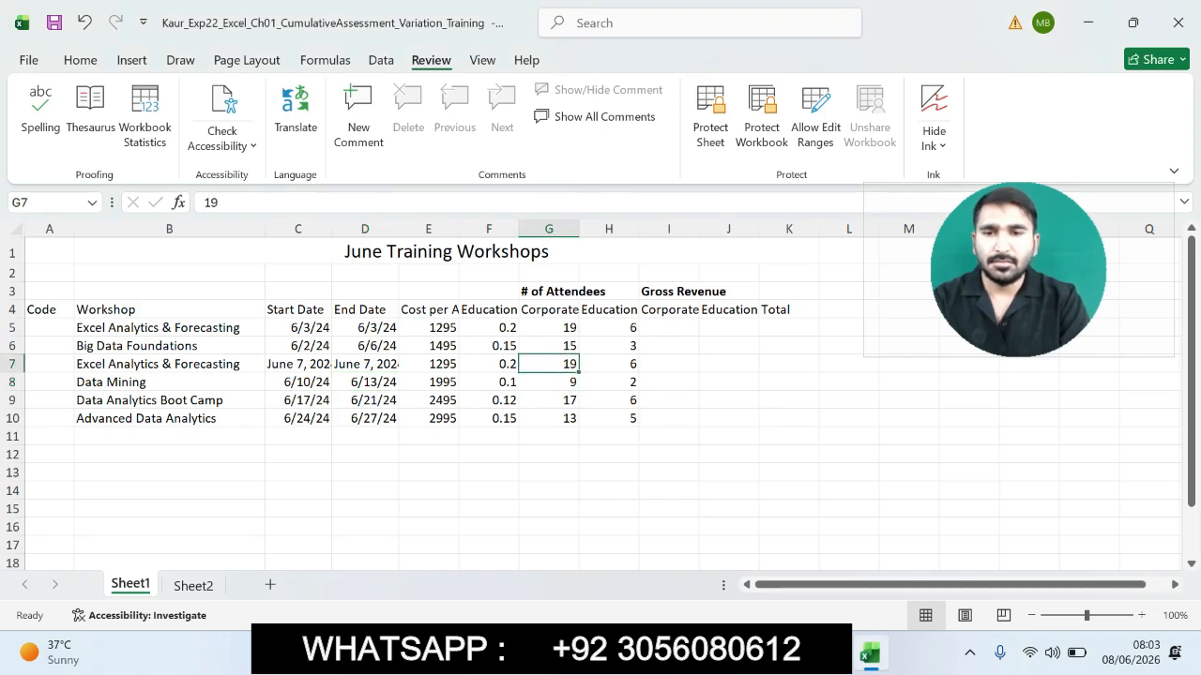
key(F2)
key(BackSpace)
text(1)
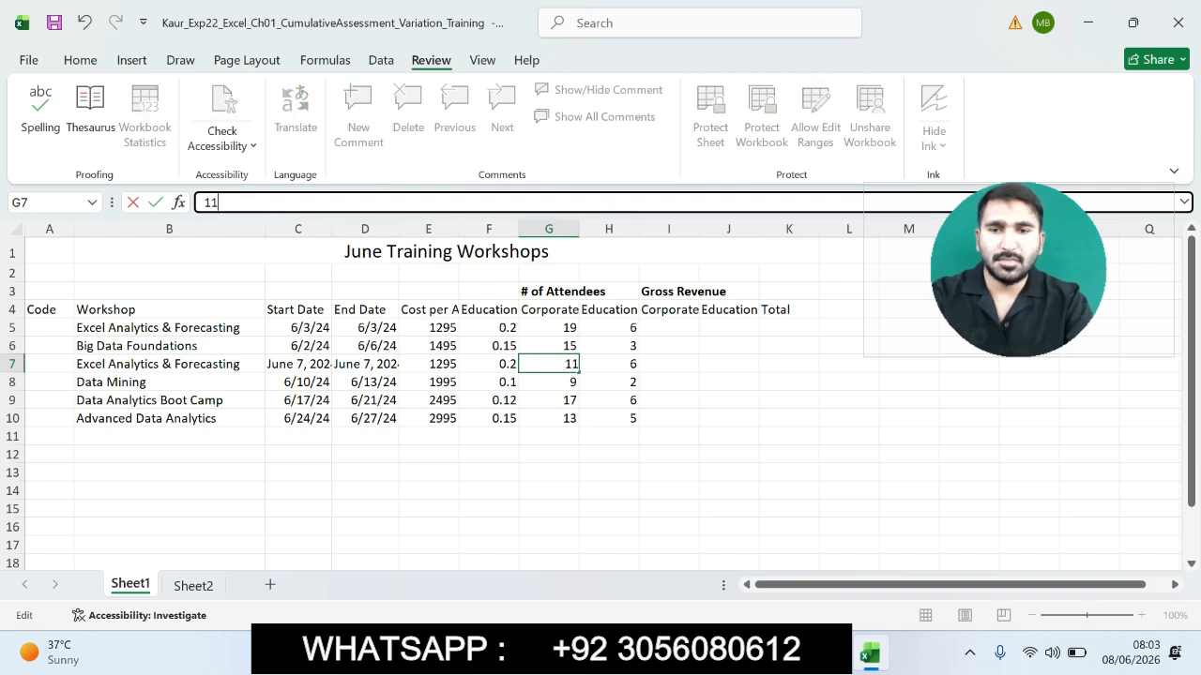
key(Return)
- Set the education attendees in cell H7 to 10
click(609, 364)
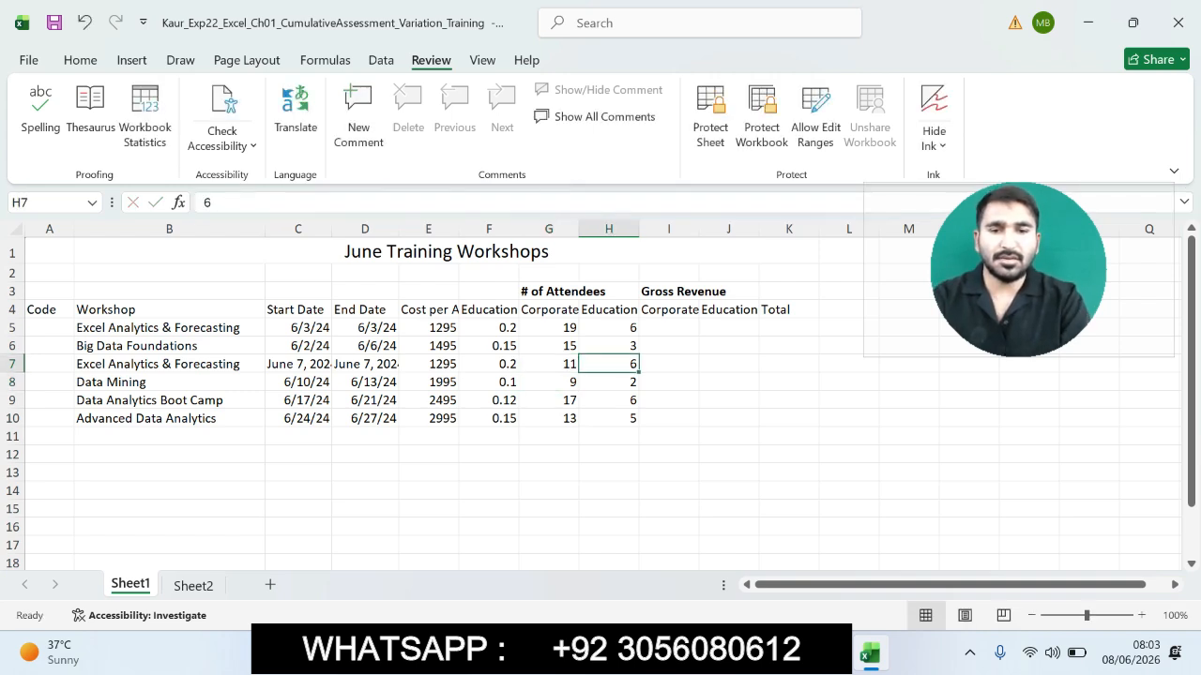
click(281, 203)
key(BackSpace)
text(10)
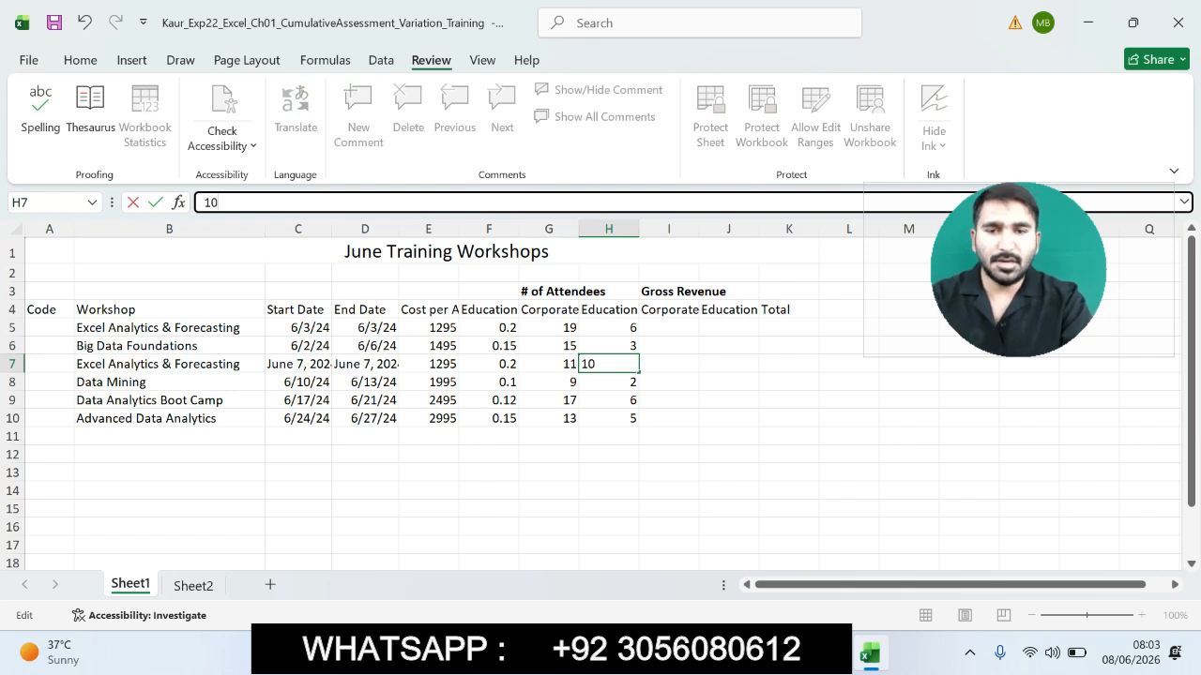
key(Return)
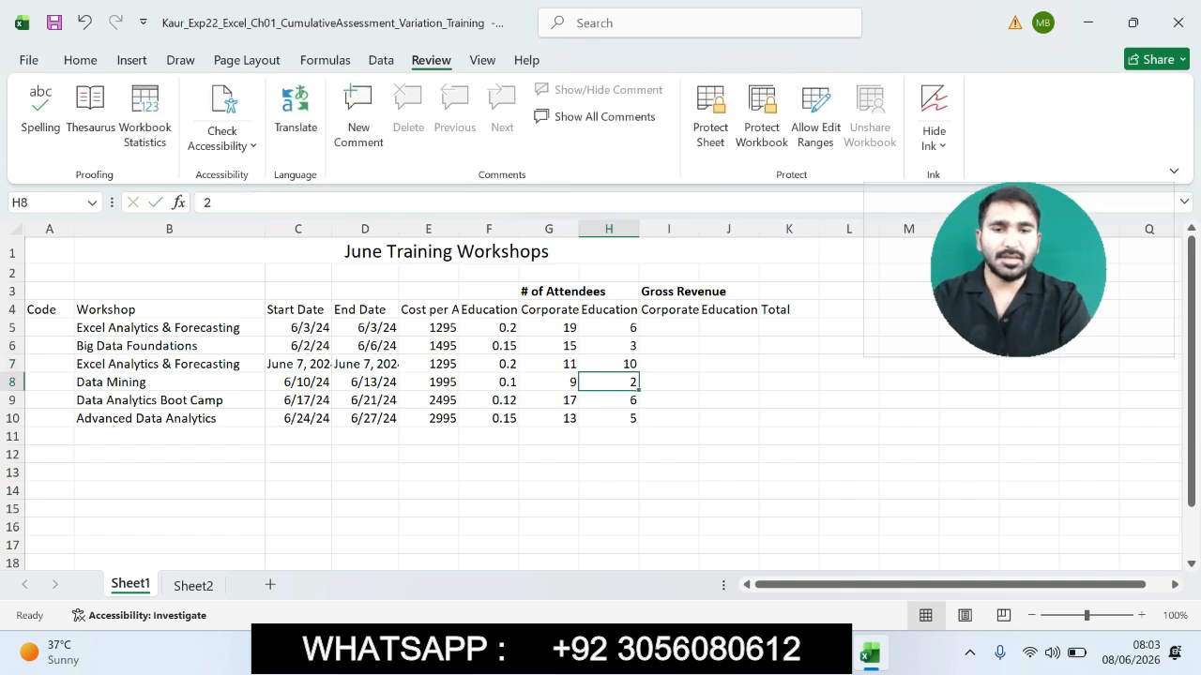
- Switch to the instructions document and highlight the step 6 instruction text in the table
click(824, 654)
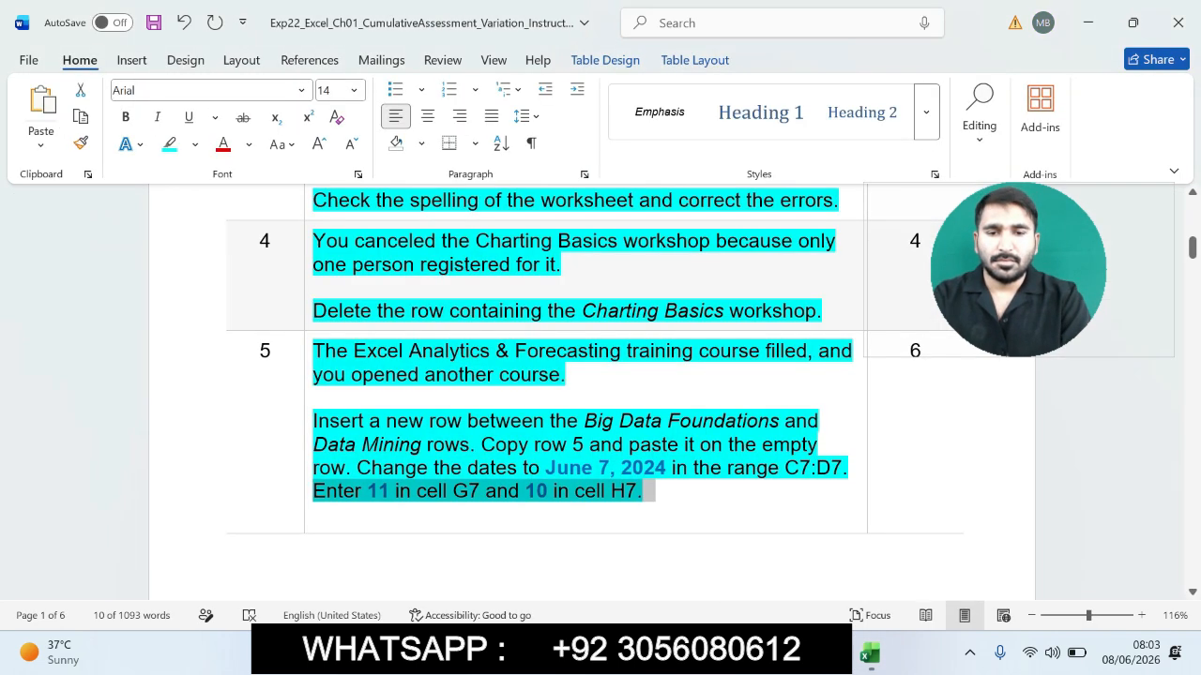
drag(1192, 247, 1192, 277)
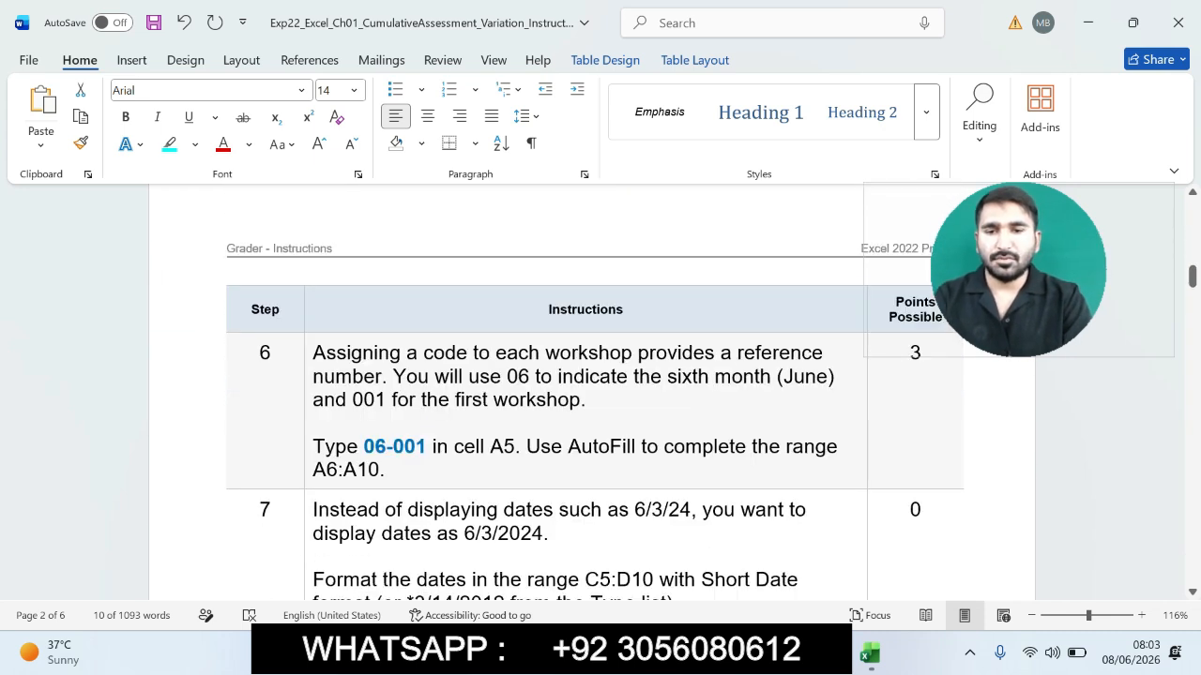
drag(314, 353, 527, 470)
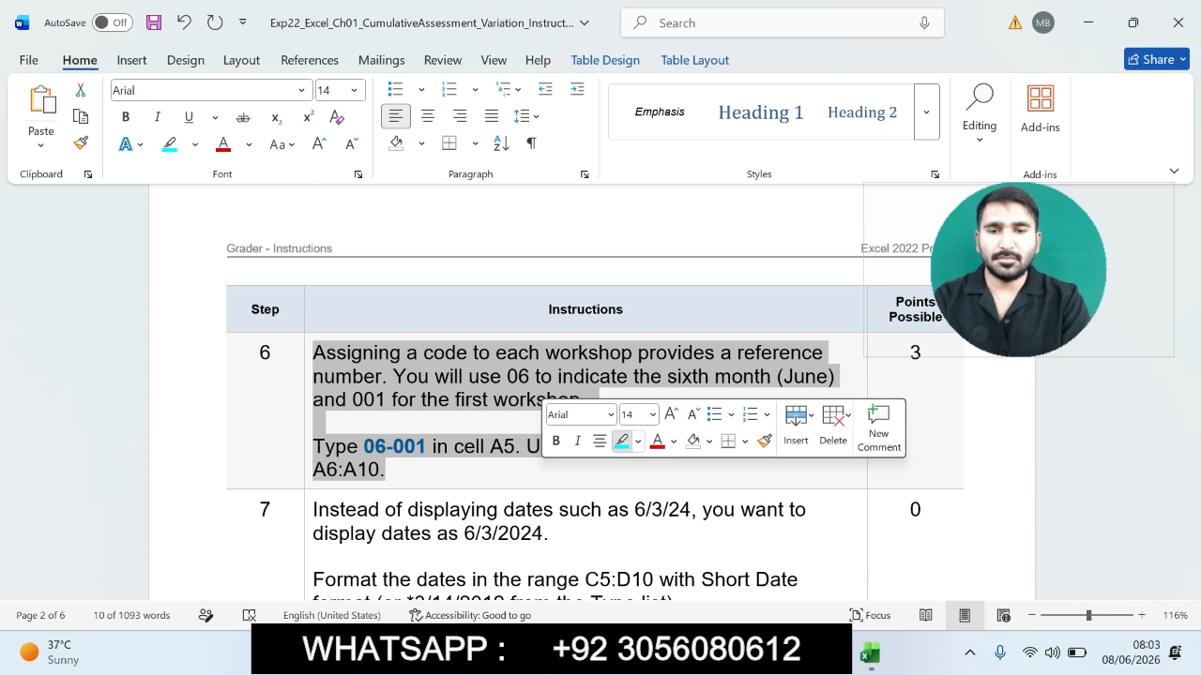
click(621, 441)
click(385, 469)
click(336, 377)
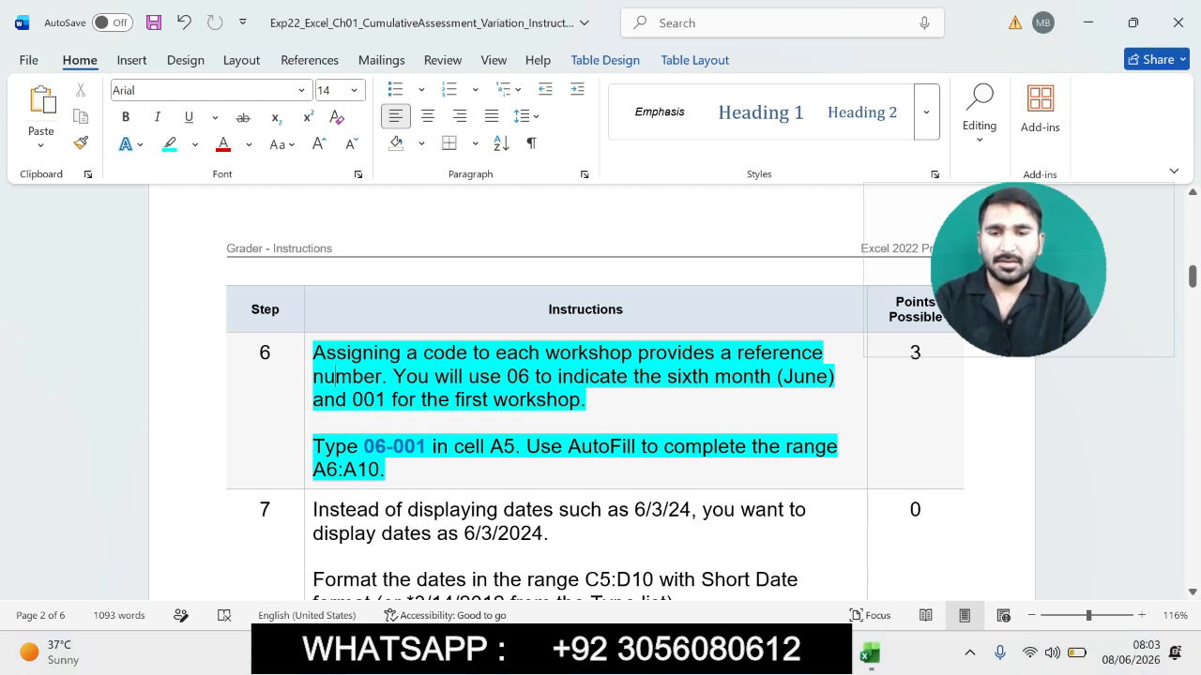
- Enter the workshop code 06-001 in cell A5
drag(364, 447, 431, 447)
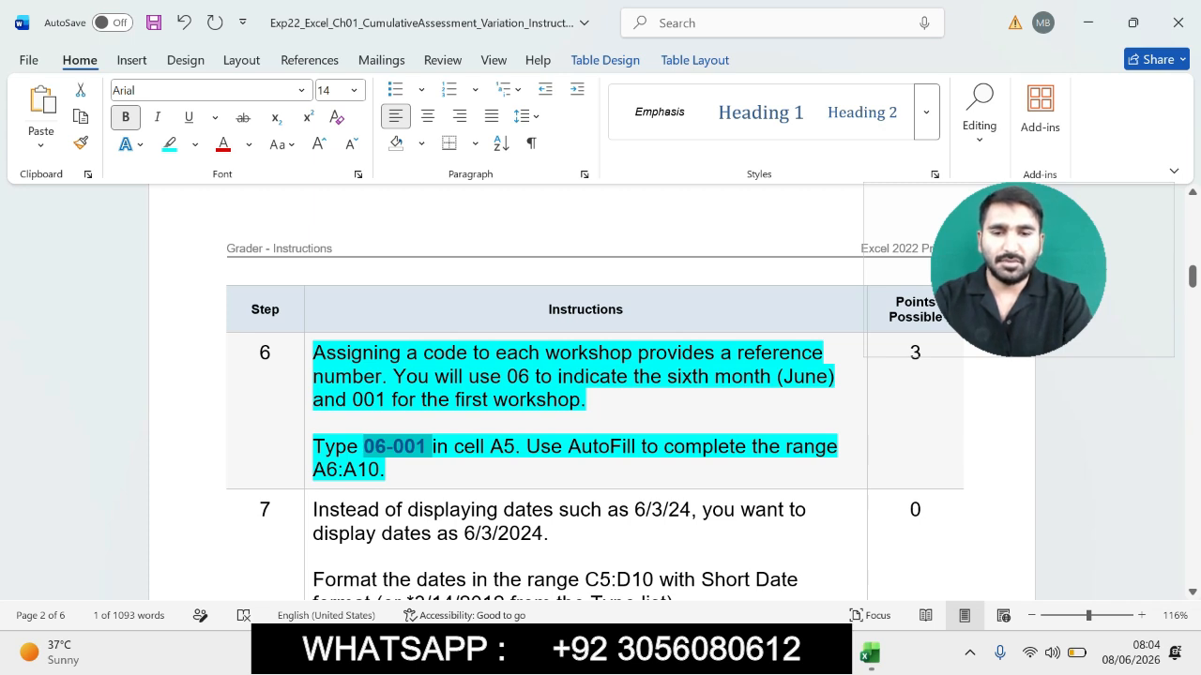
drag(313, 446, 514, 446)
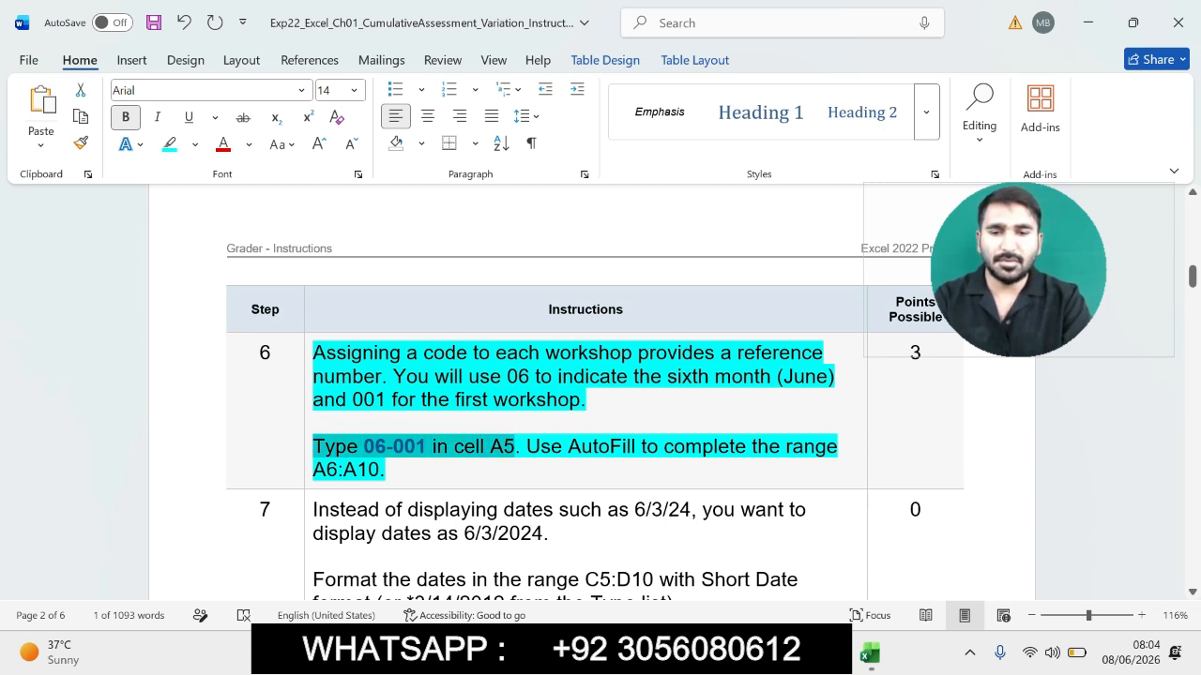
key(alt+Tab)
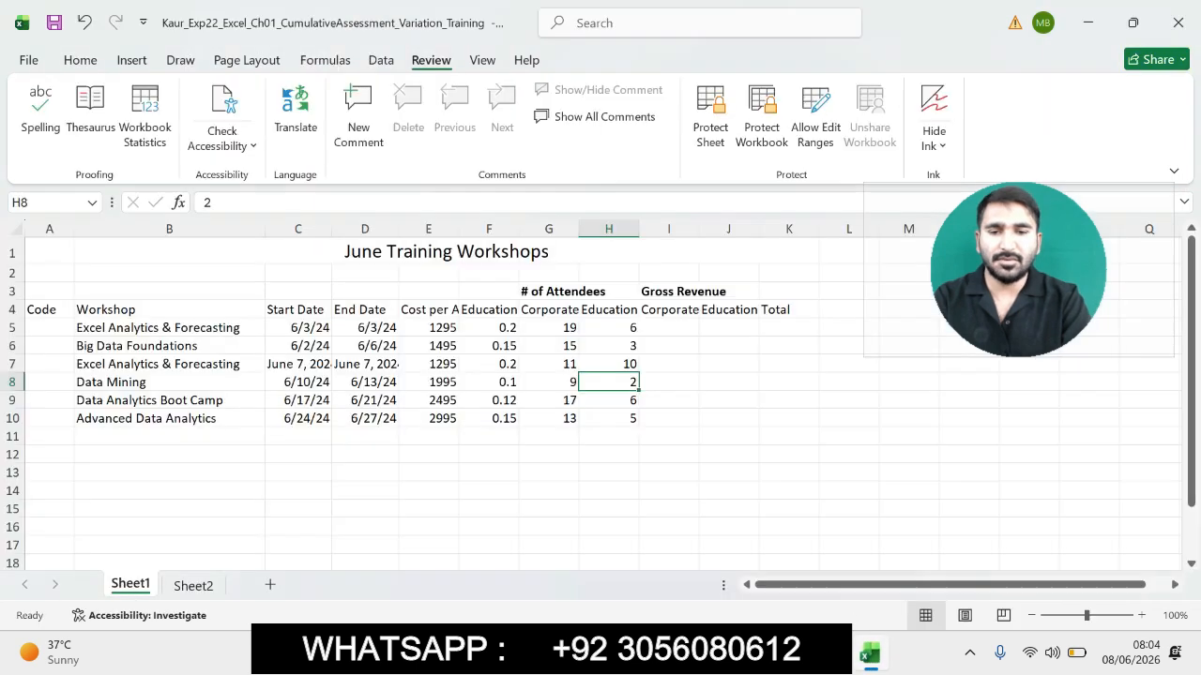
click(49, 327)
click(291, 203)
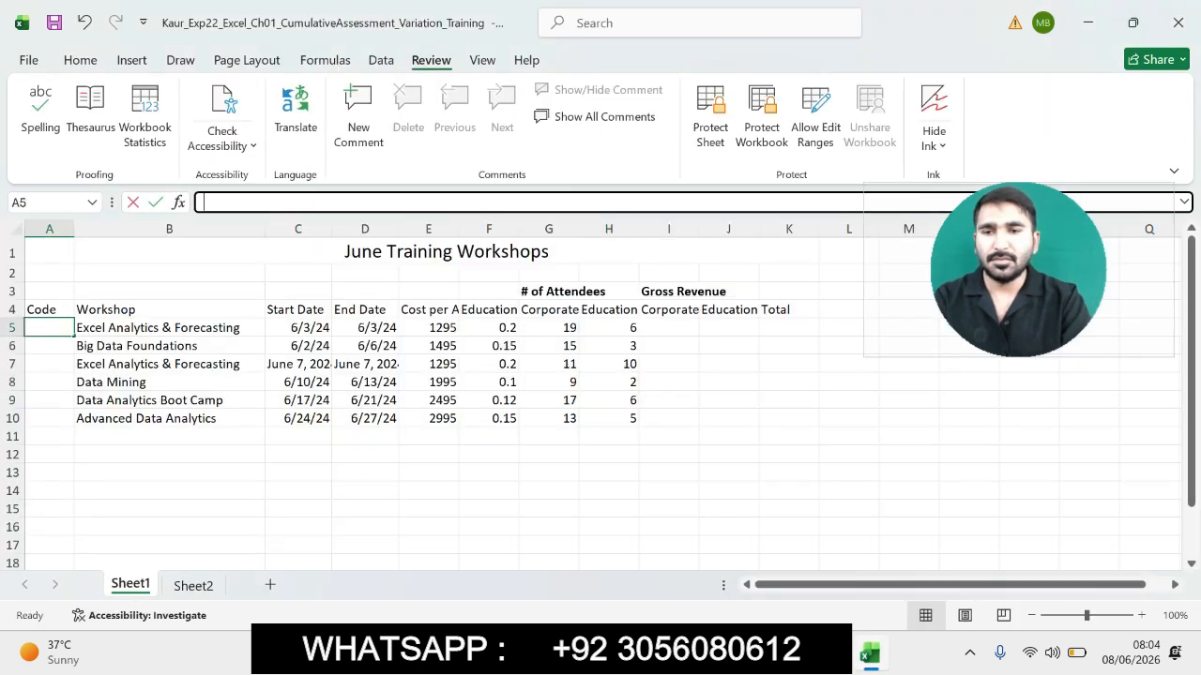
text(06-001)
key(Return)
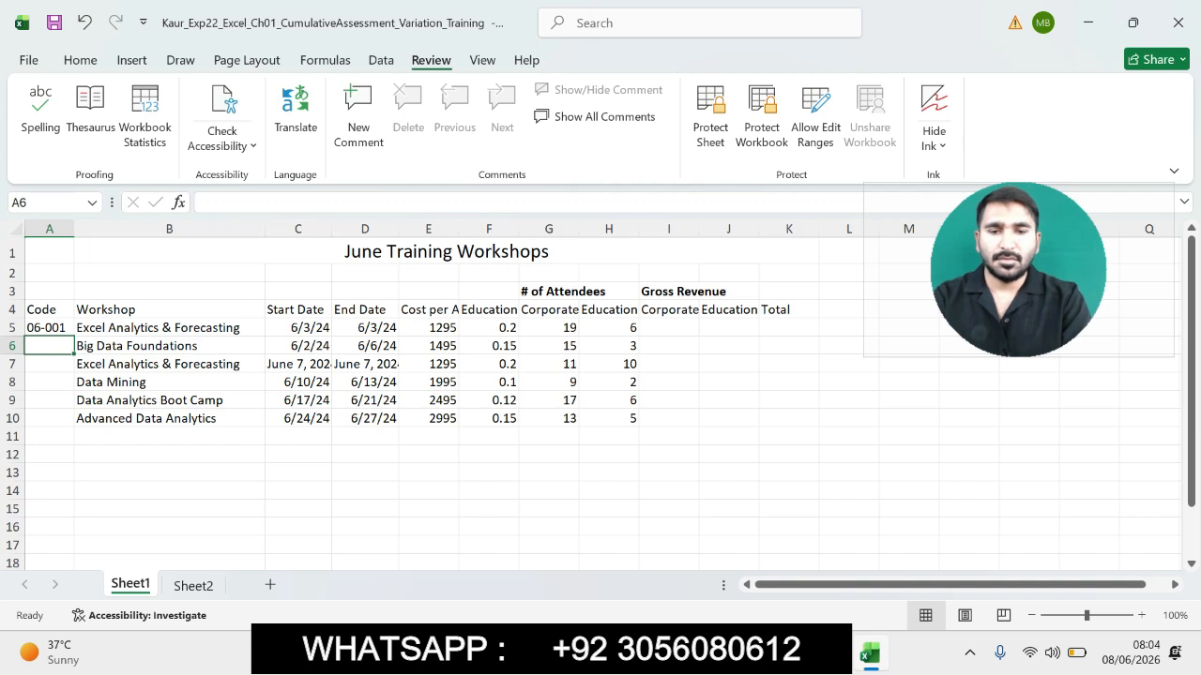
- Check the step 6 instruction, then AutoFill the workshop code from A5 down through A10
key(alt+Tab)
drag(526, 446, 385, 469)
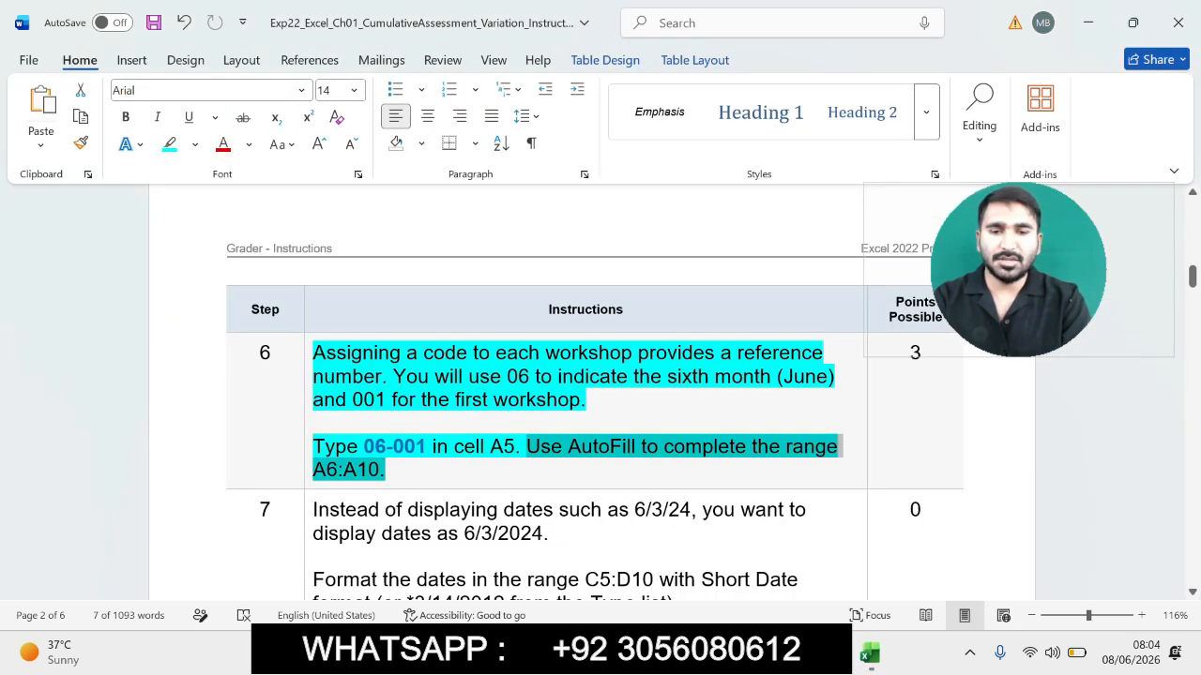
click(870, 654)
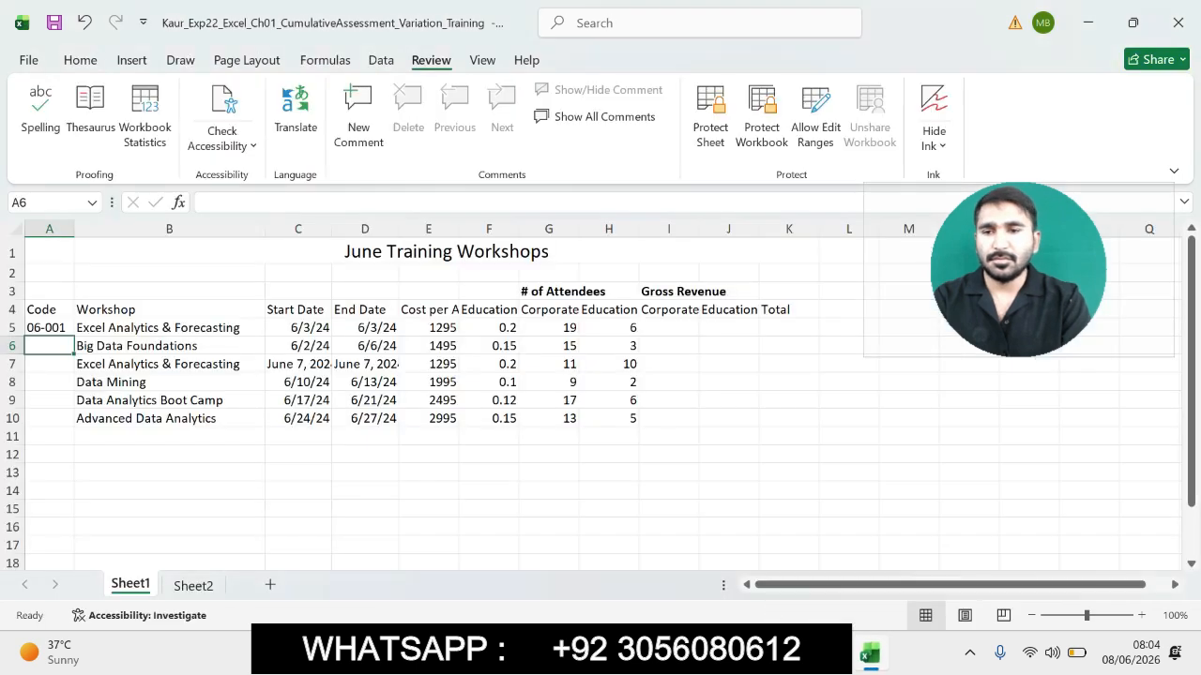
click(48, 327)
drag(74, 335, 74, 422)
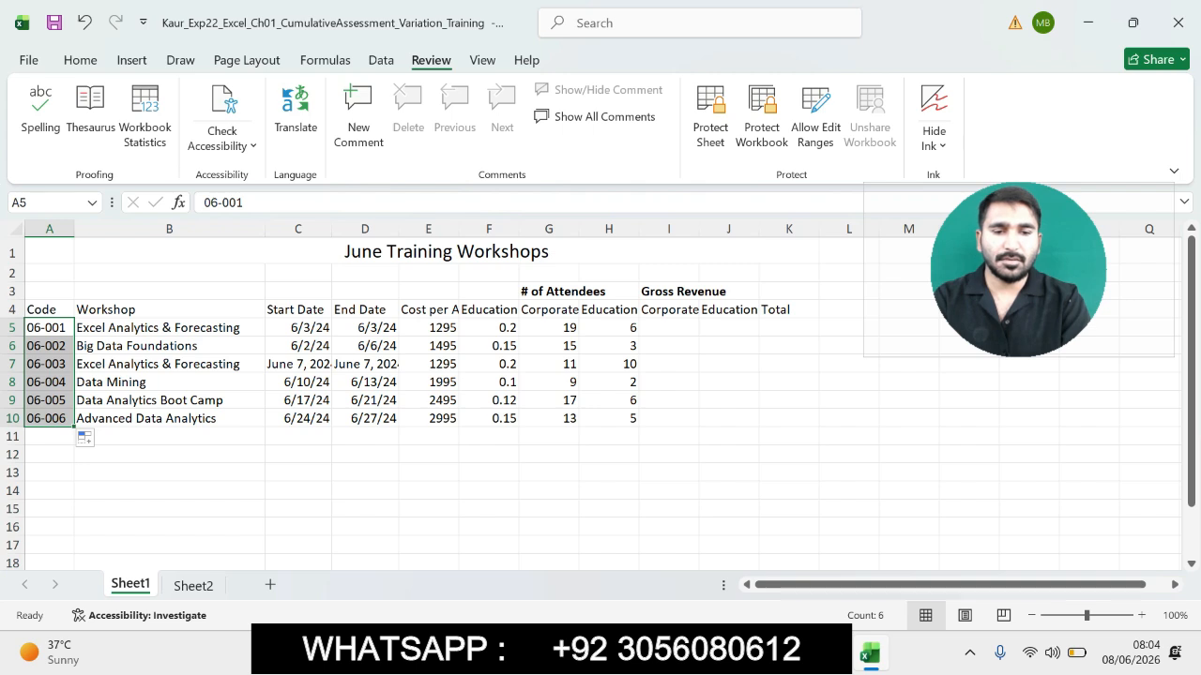
- In the instructions document, highlight the step 7 instruction text in the table
click(842, 654)
drag(1192, 277, 1193, 289)
drag(313, 305, 751, 444)
click(873, 424)
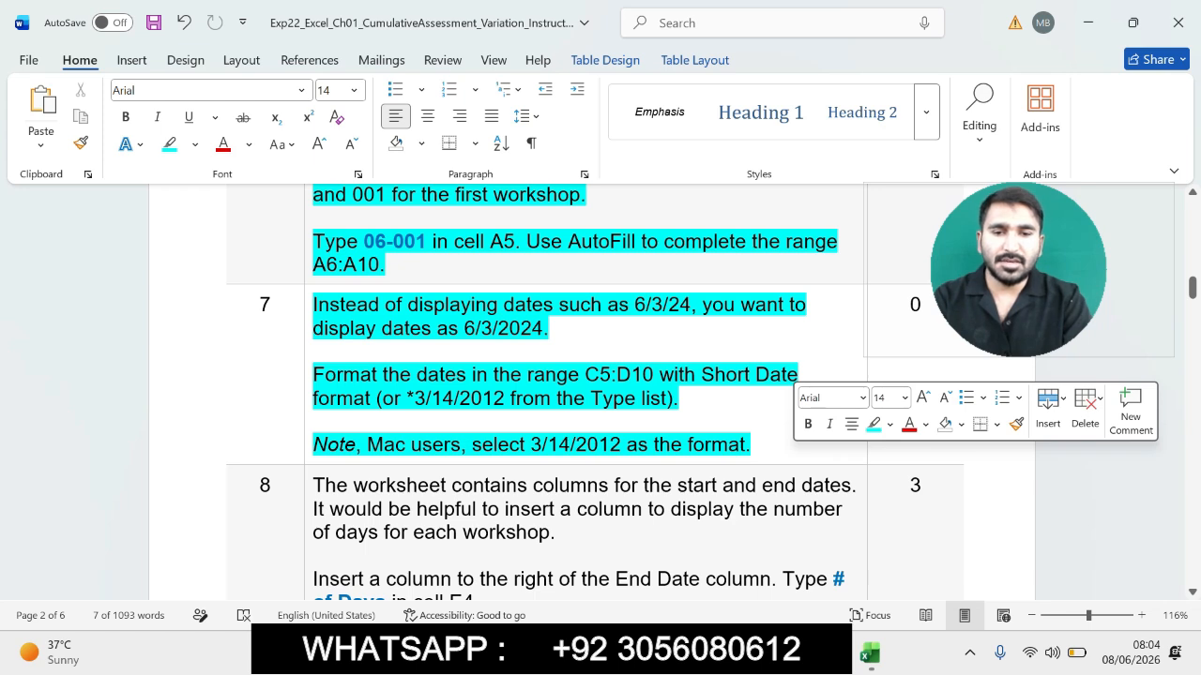
- Select the range C5:D10 and apply the 03/14/12 date type through Format Cells
drag(538, 376, 659, 375)
click(611, 375)
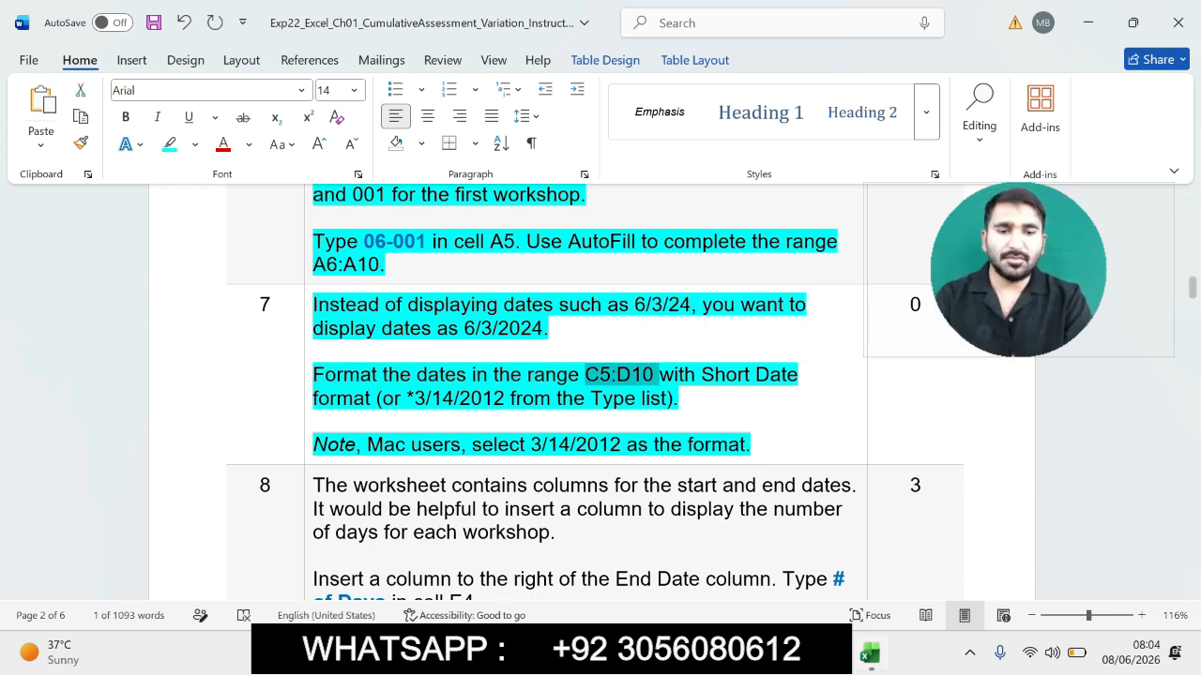
key(alt+Tab)
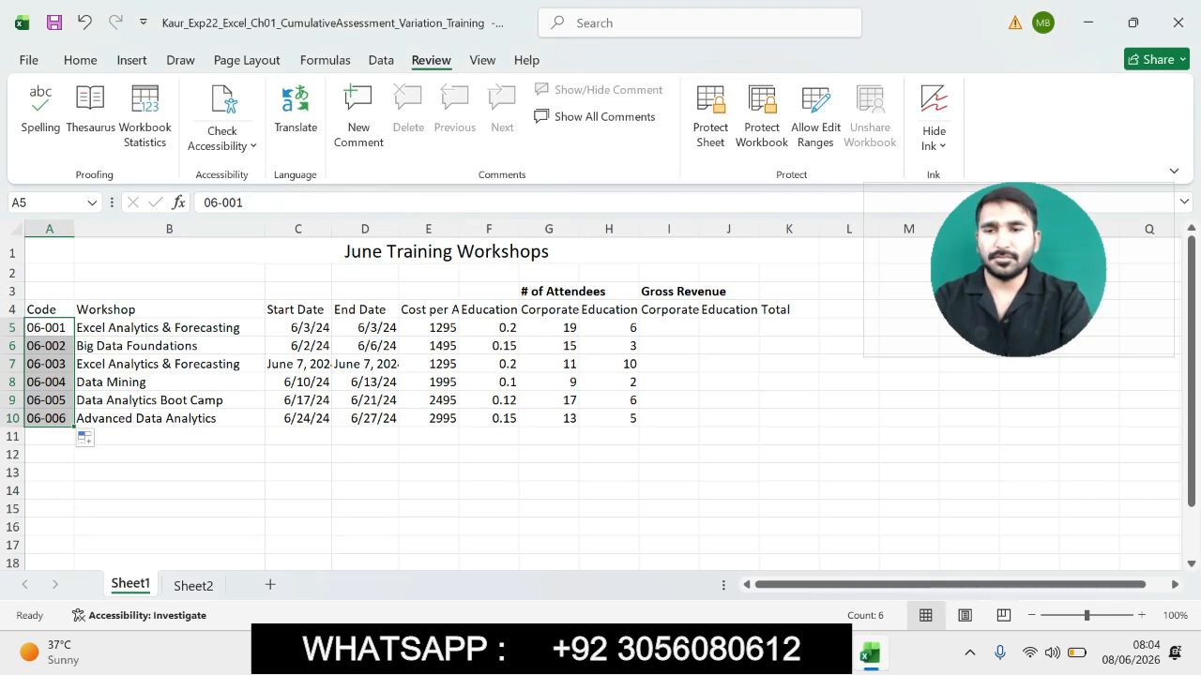
click(48, 202)
text(C5:D10)
key(Return)
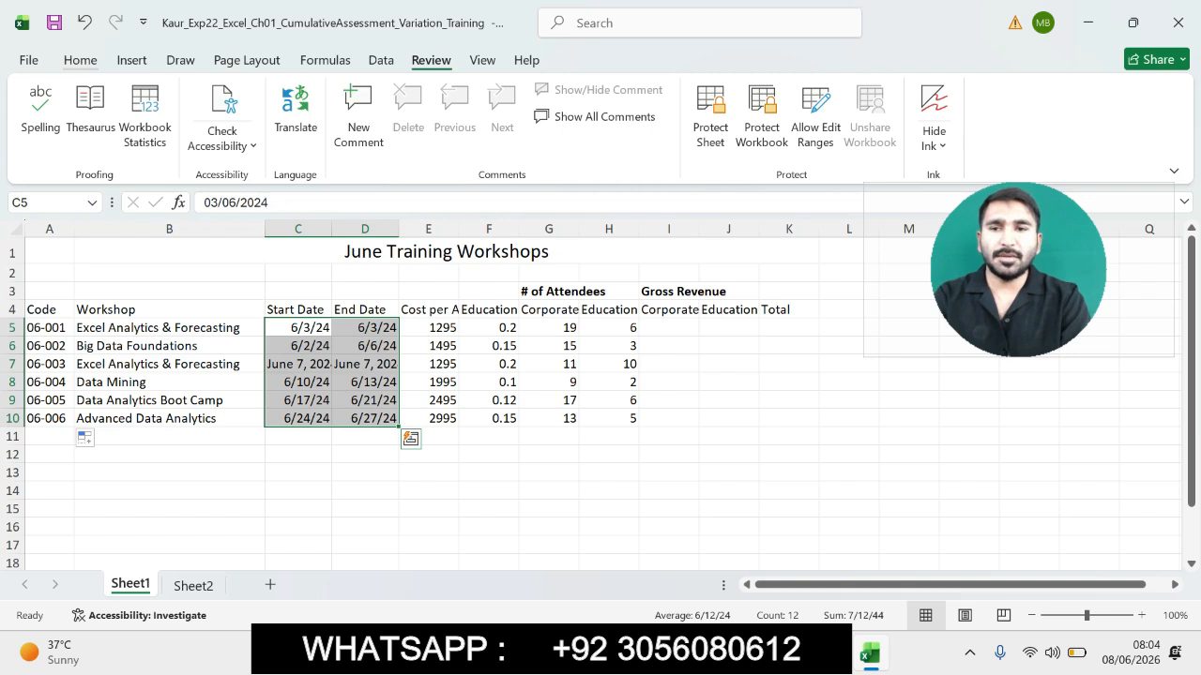
click(80, 60)
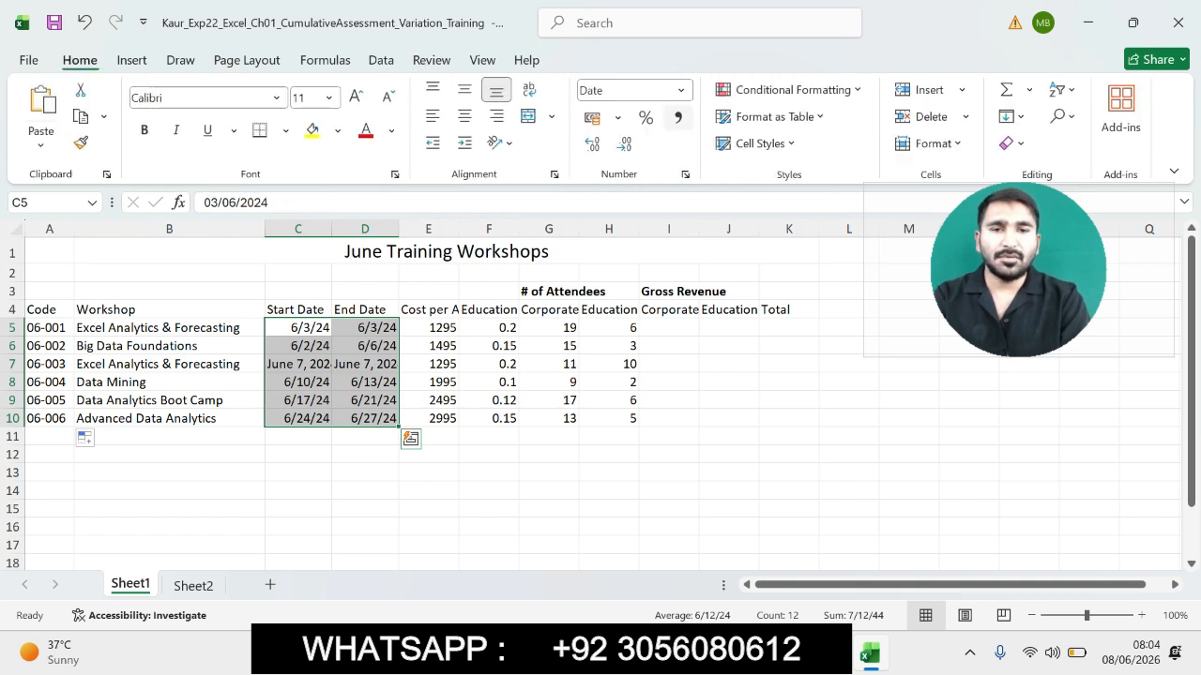
click(681, 90)
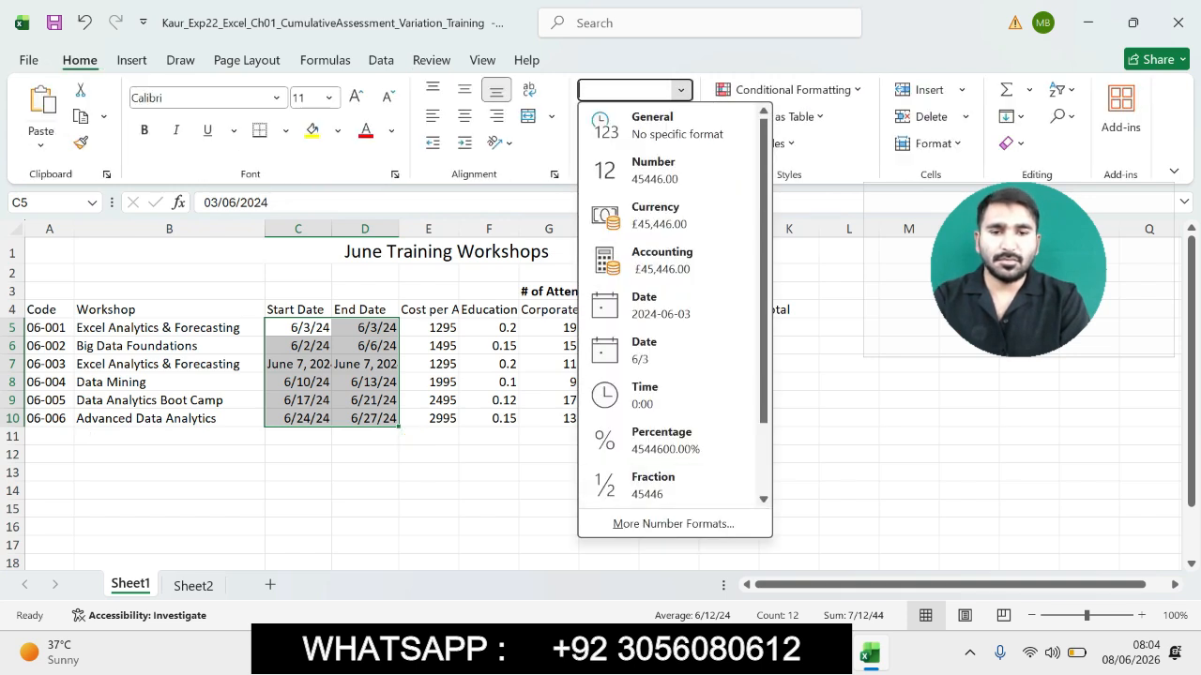
click(673, 525)
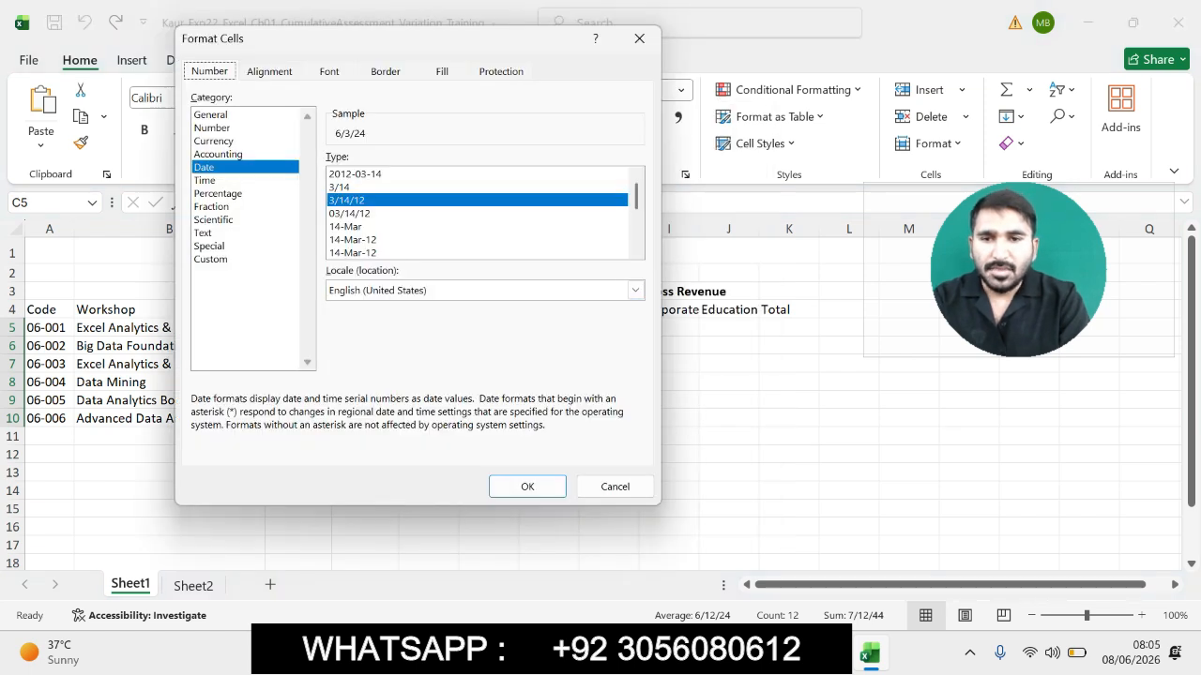
click(349, 213)
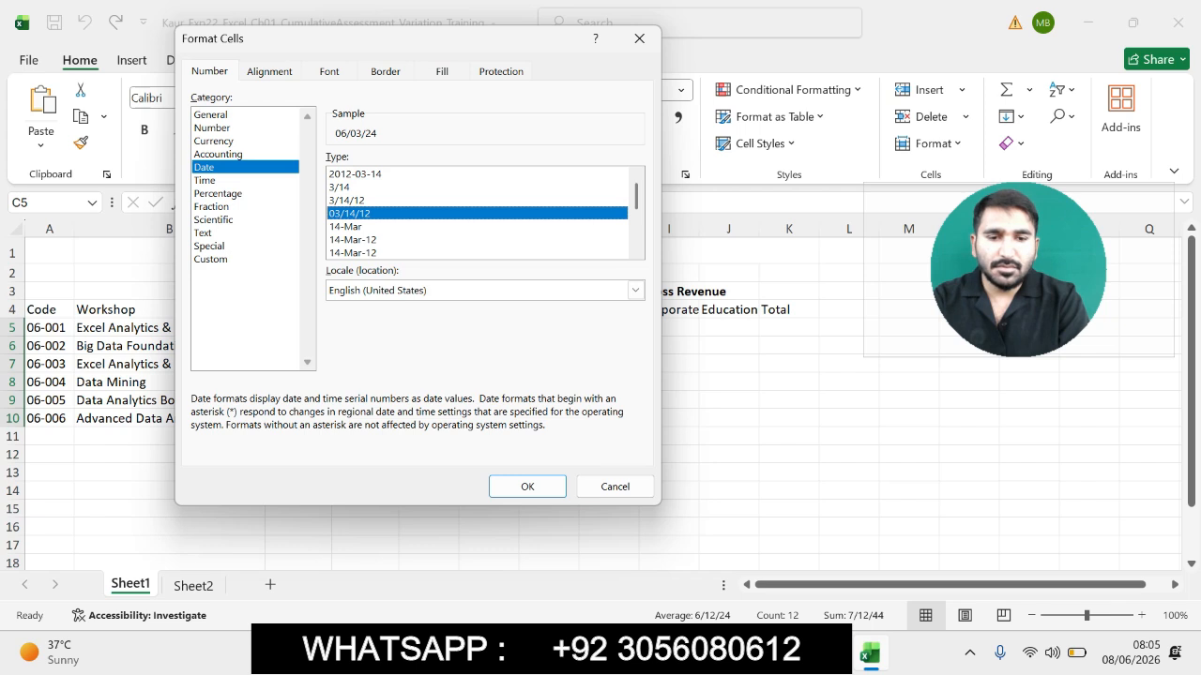
key(alt+Tab)
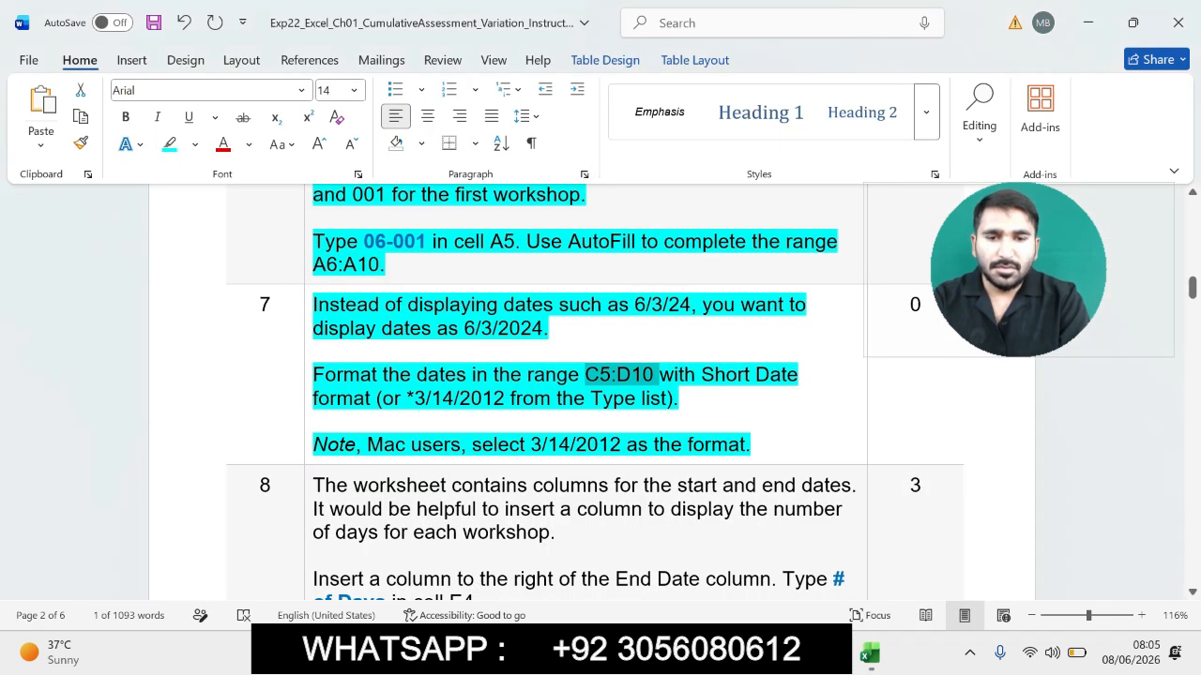
key(alt+Tab)
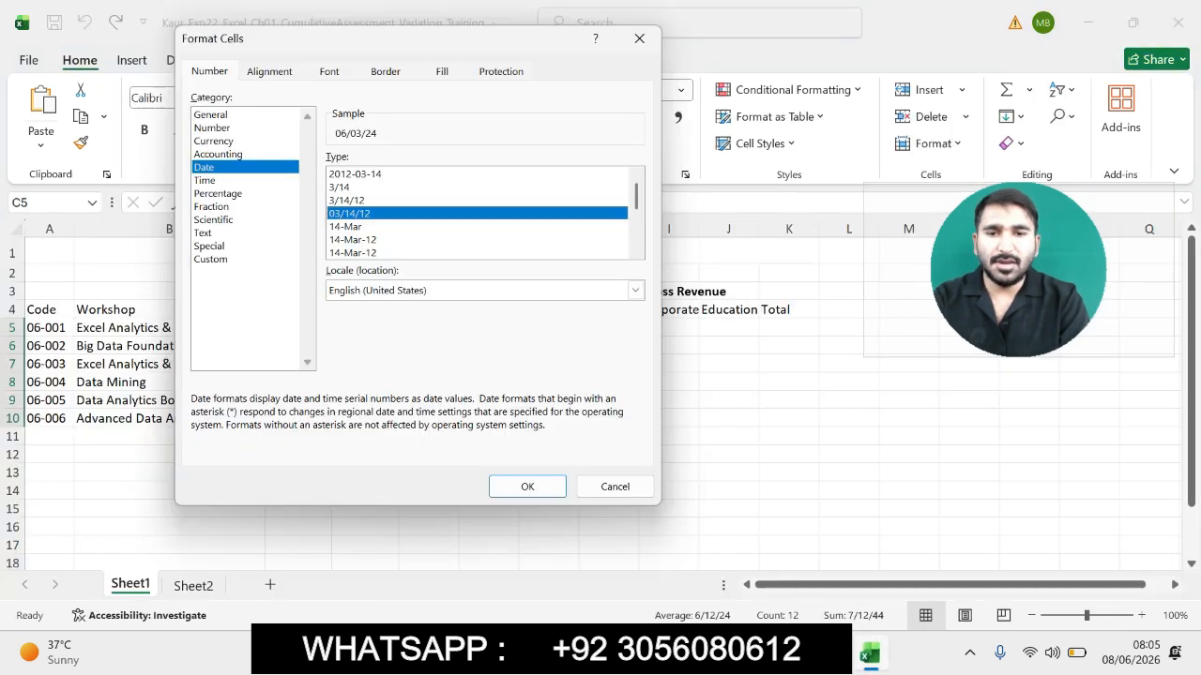
click(527, 486)
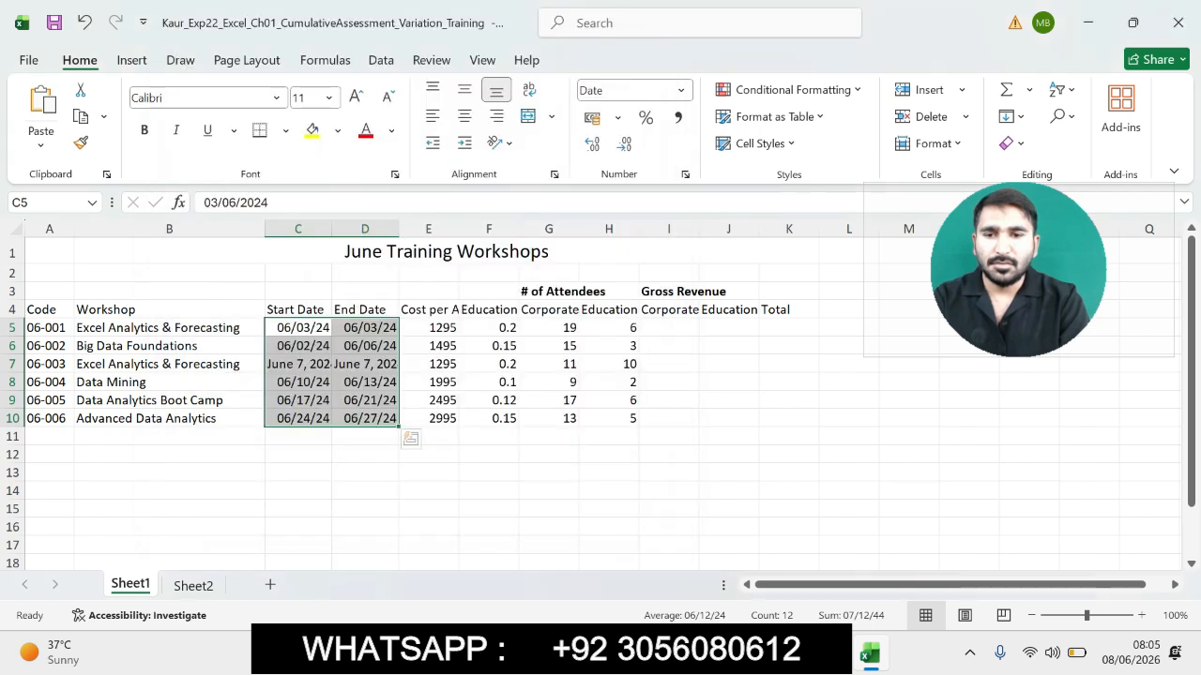
- Try to change the start date in C7 to 6/7 2024
click(548, 490)
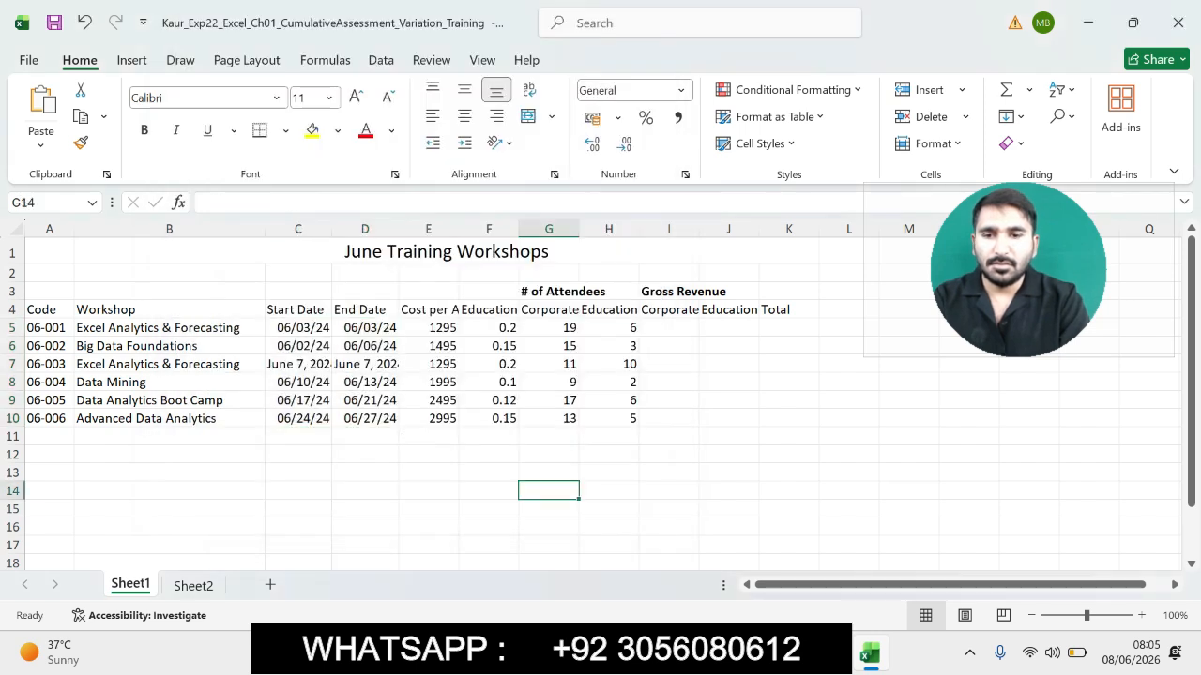
click(298, 364)
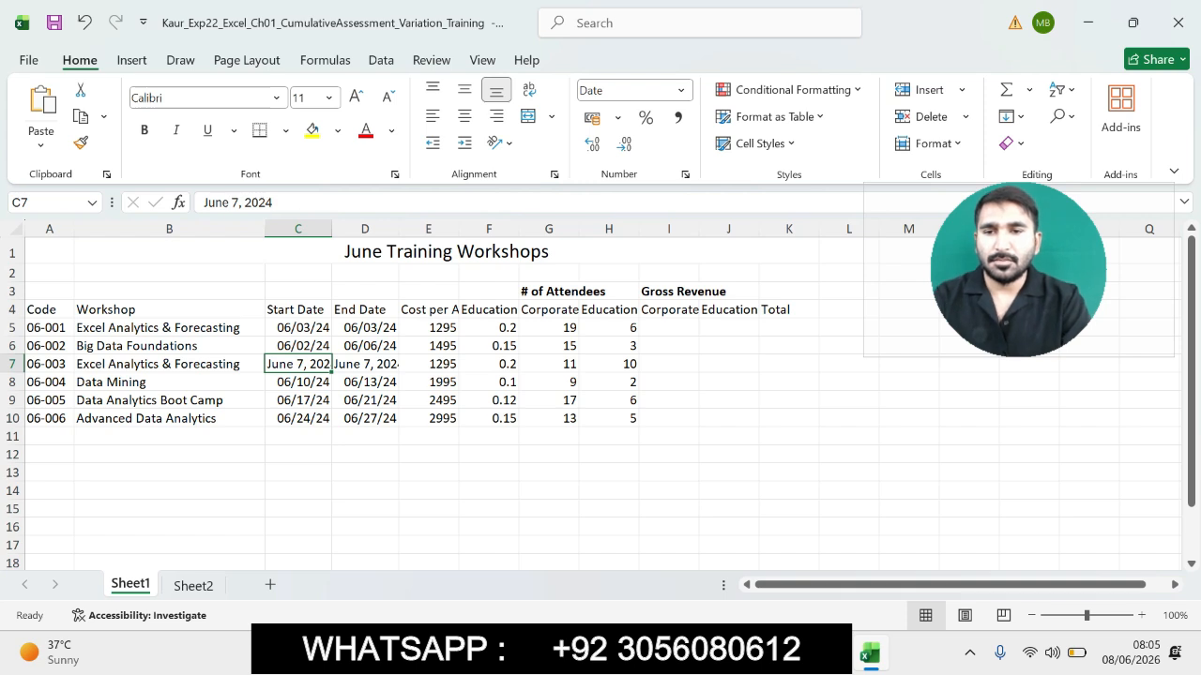
drag(244, 203, 203, 202)
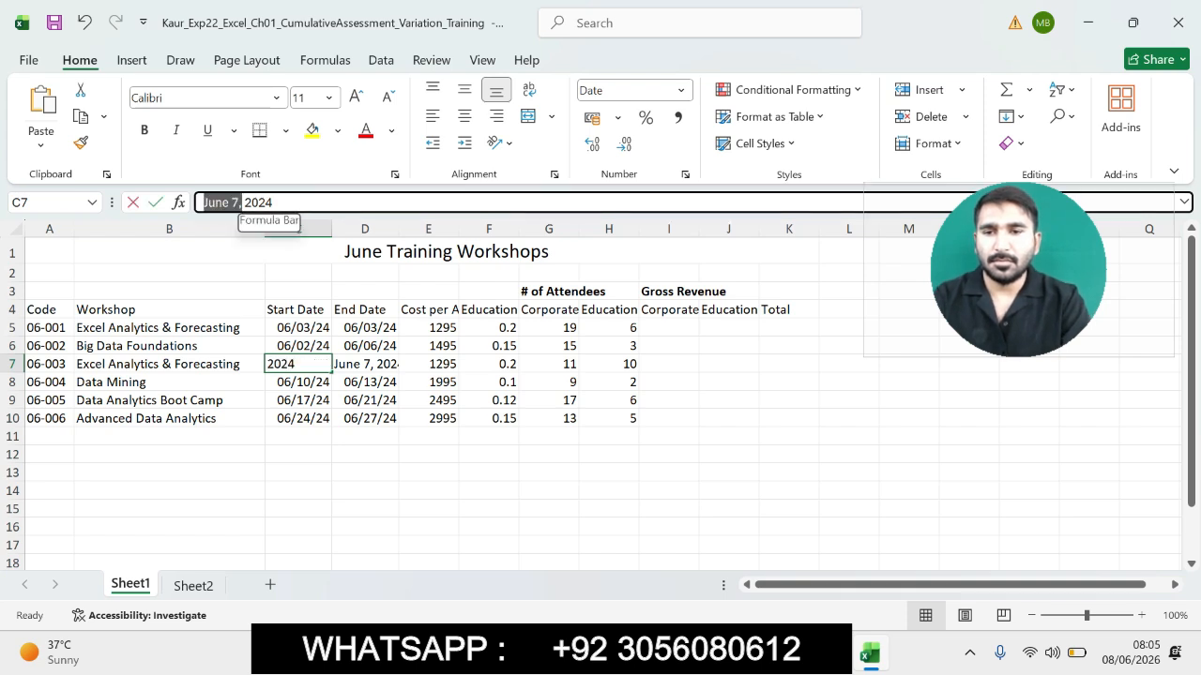
text(6)
key(Left)
text(/7)
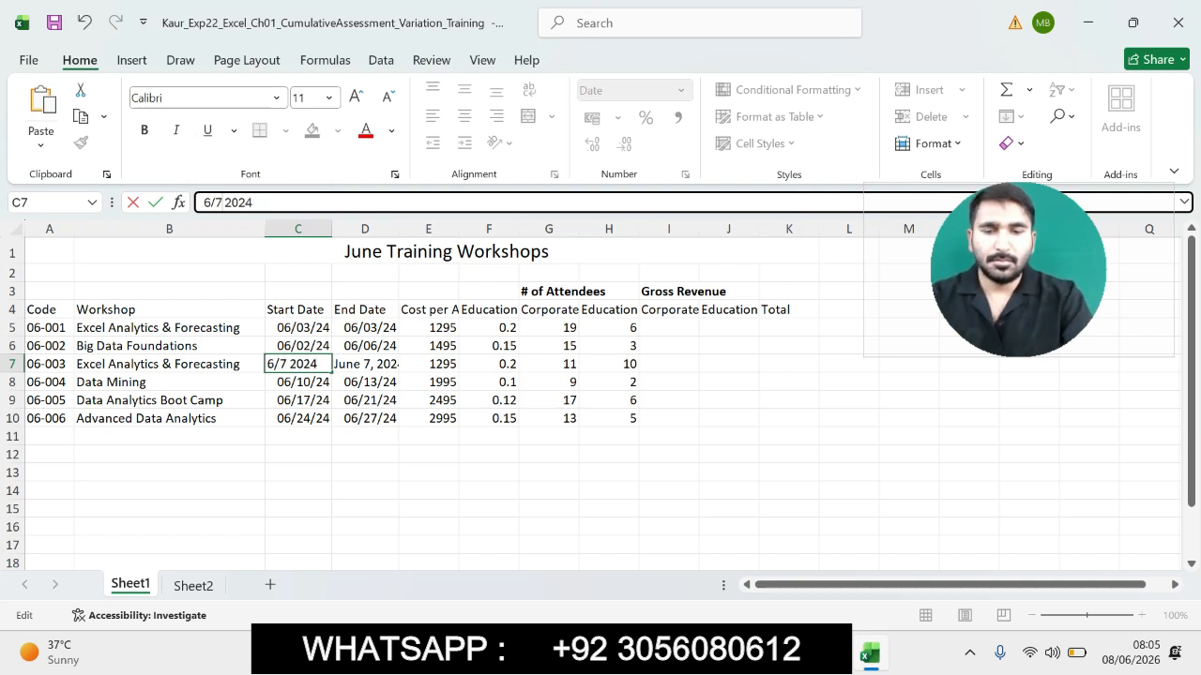
key(Return)
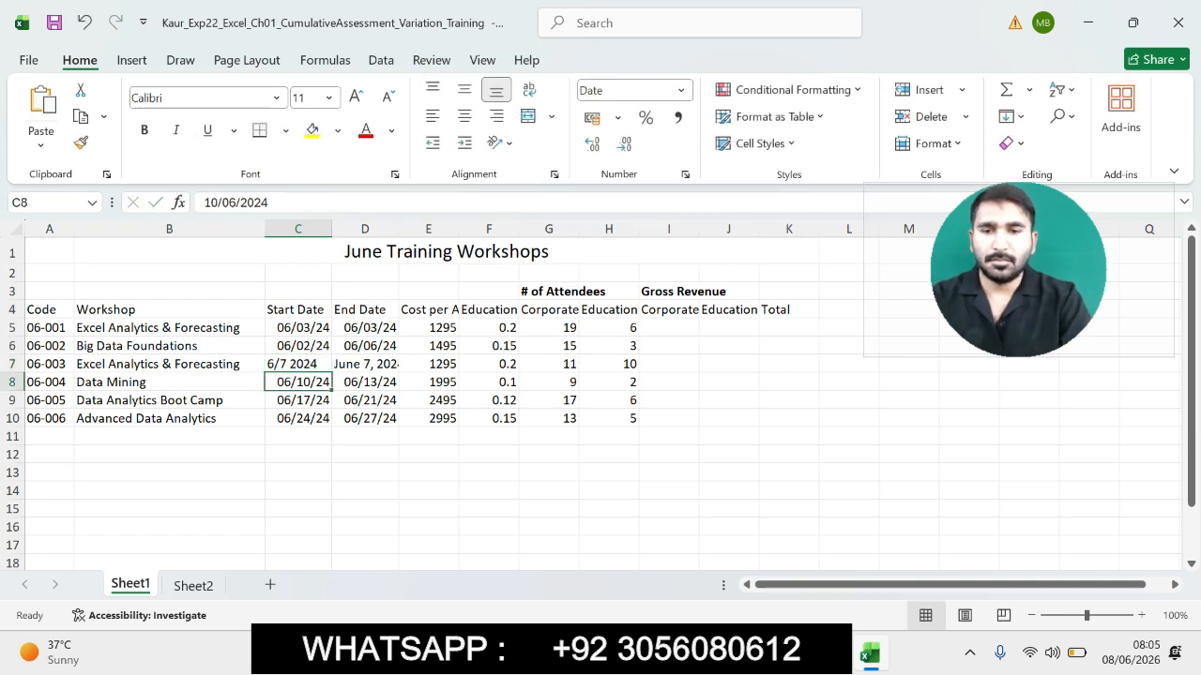
- Replace the end date in D7 with 6/7/24
click(364, 364)
drag(277, 203, 203, 203)
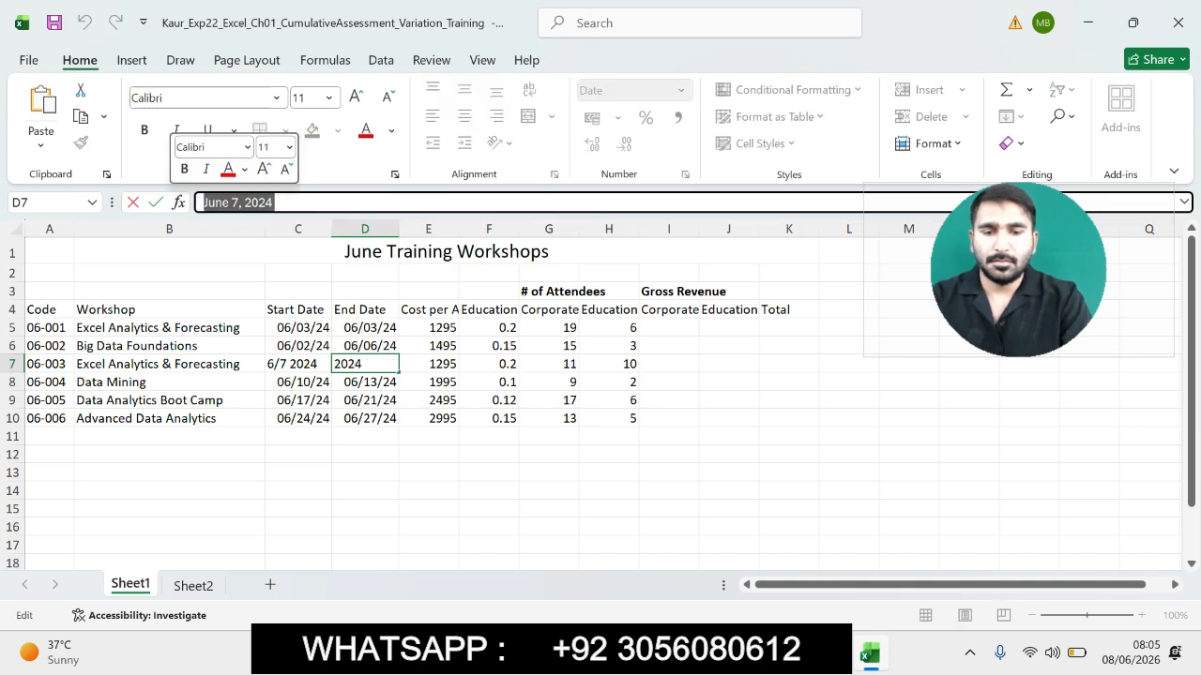
text(6/7)
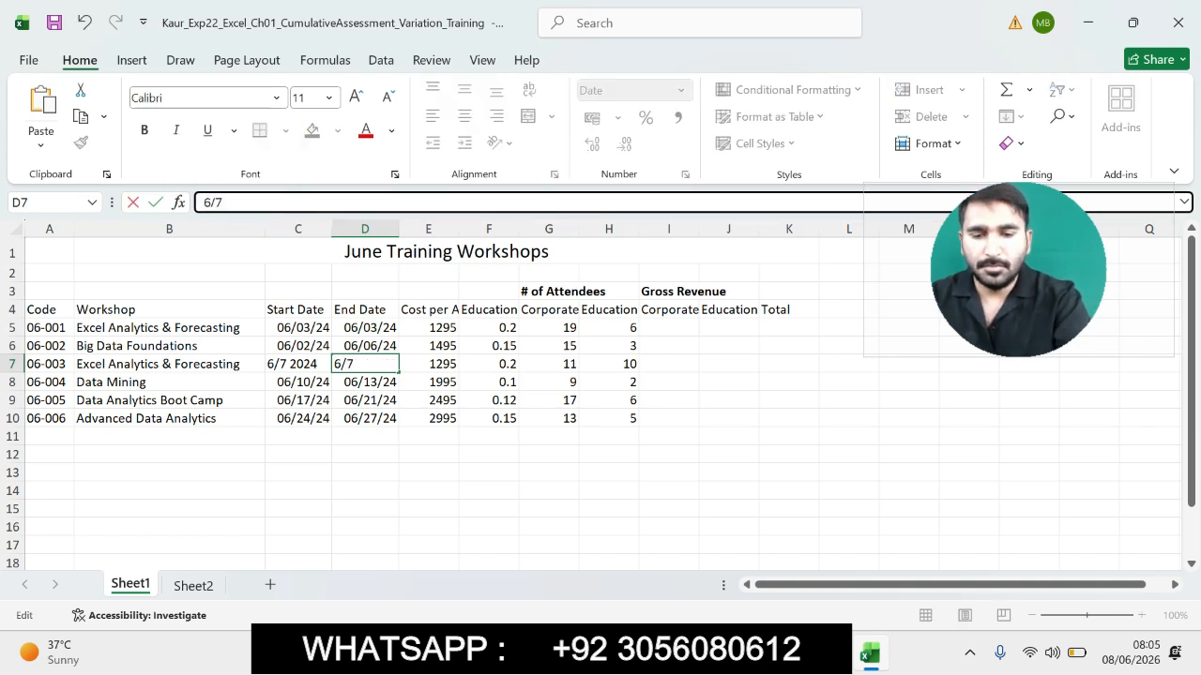
text(/2024)
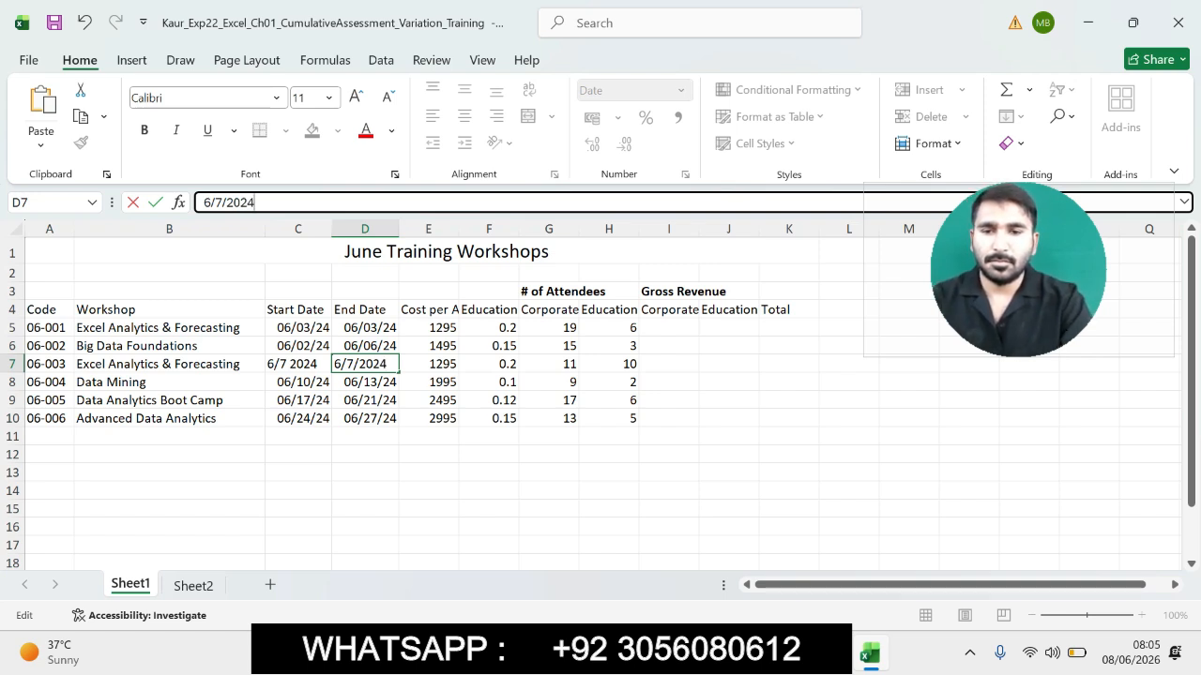
key(BackSpace)
key(BackSpace)
key(BackSpace)
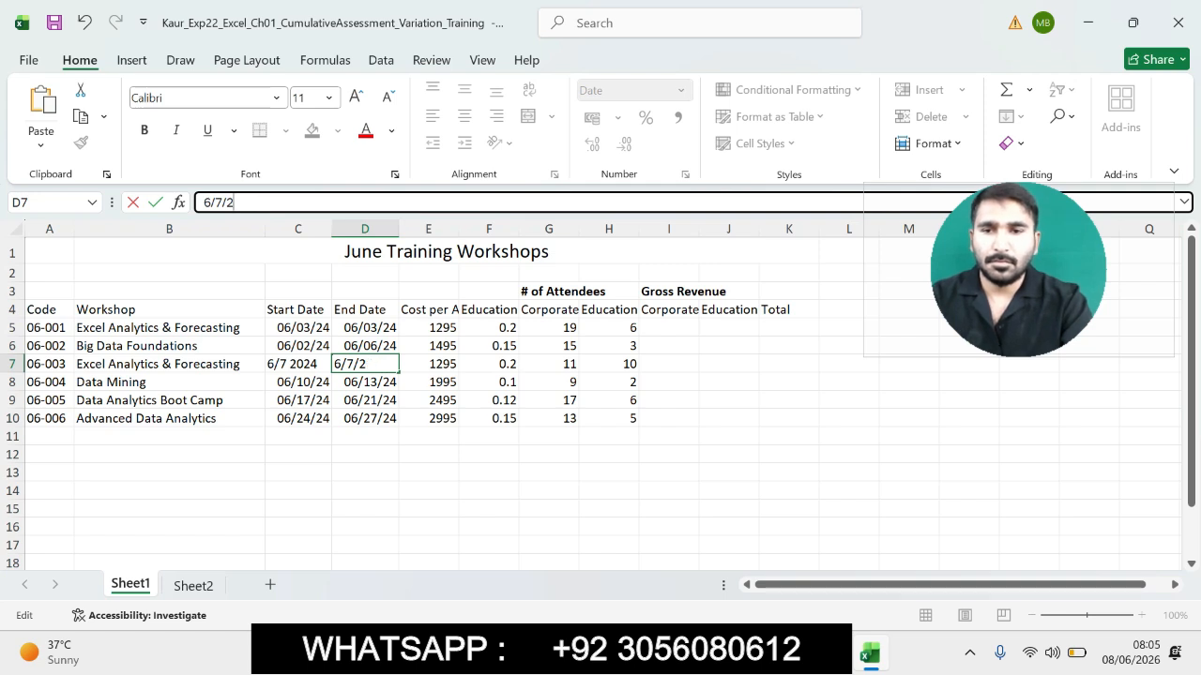
text(4)
key(Return)
text(\)
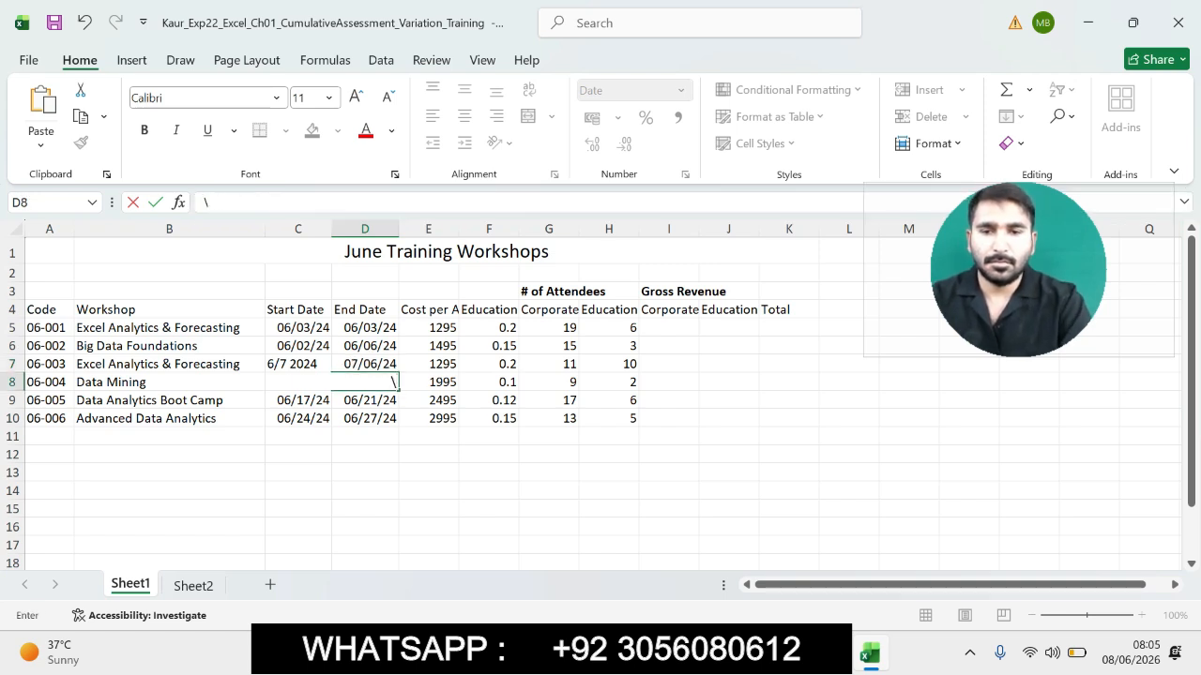
key(ctrl+z)
key(Return)
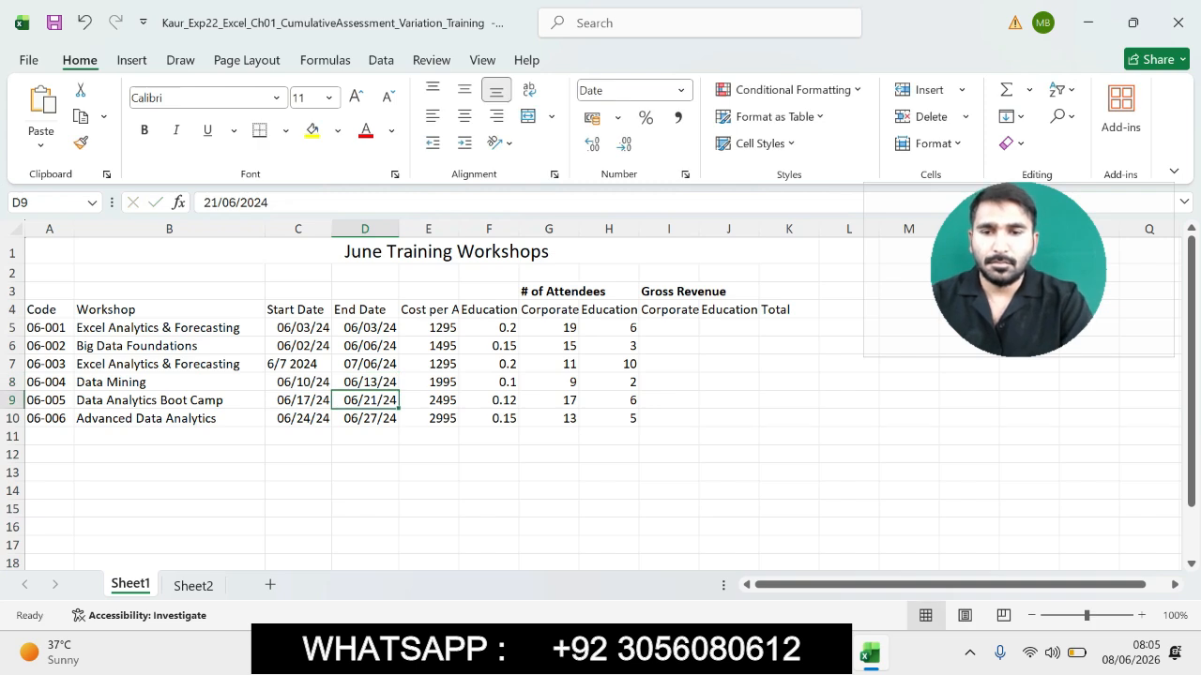
- Re-enter the start date in C7 as 06/07/24
click(298, 364)
key(F2)
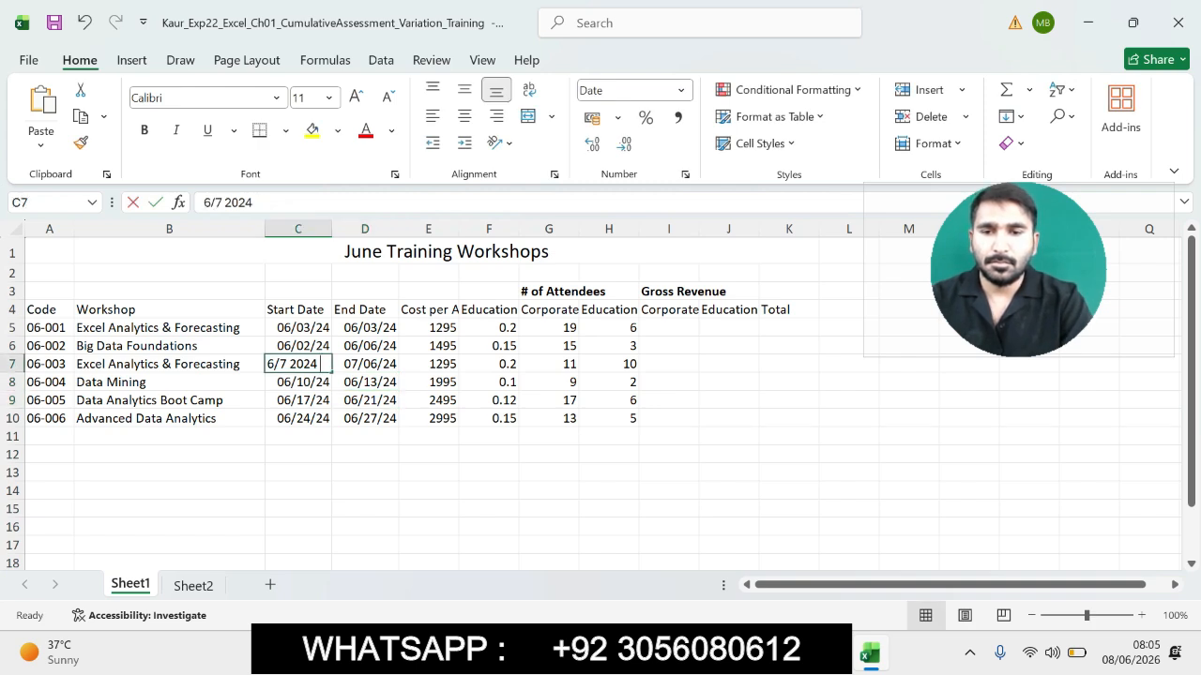
click(255, 202)
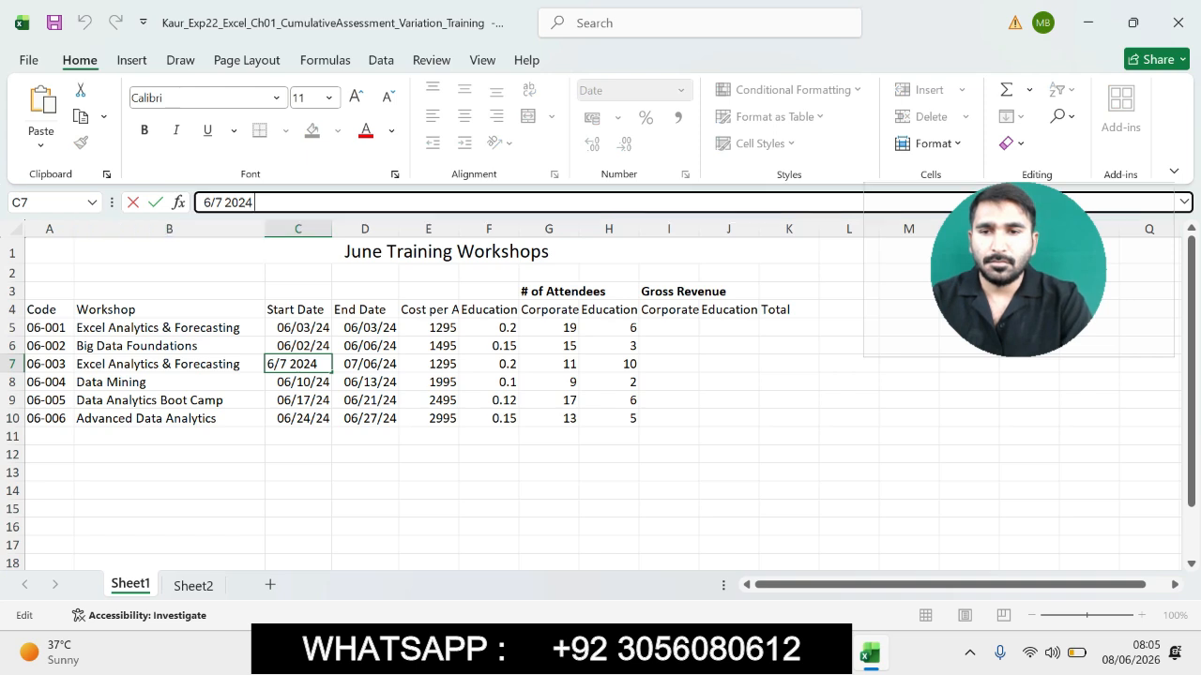
key(BackSpace)
key(BackSpace)
key(BackSpace)
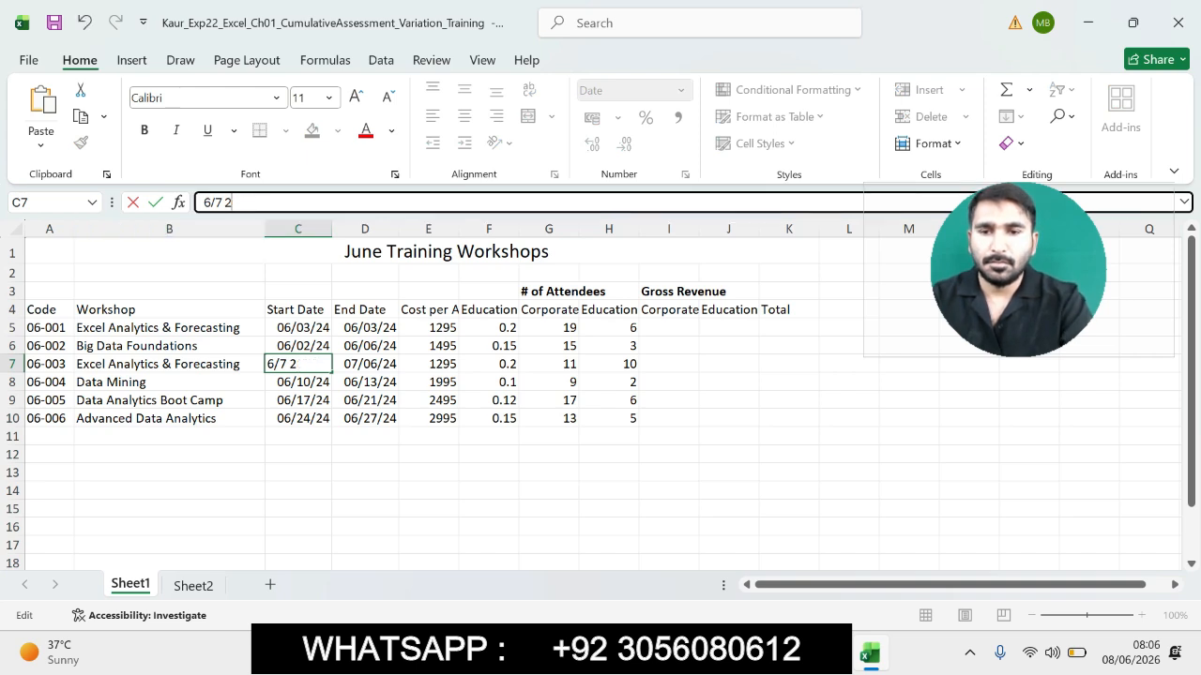
key(BackSpace)
key(BackSpace)
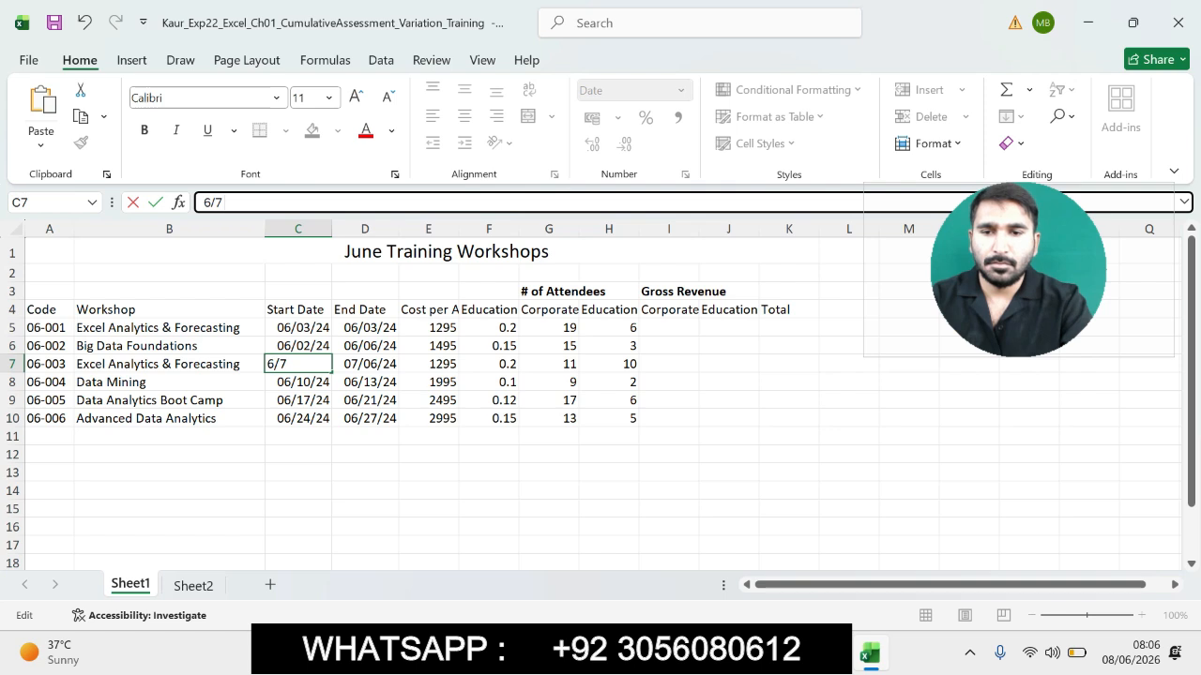
key(BackSpace)
key(BackSpace)
key(BackSpace)
text(06/)
text(07/2)
text(4)
key(Return)
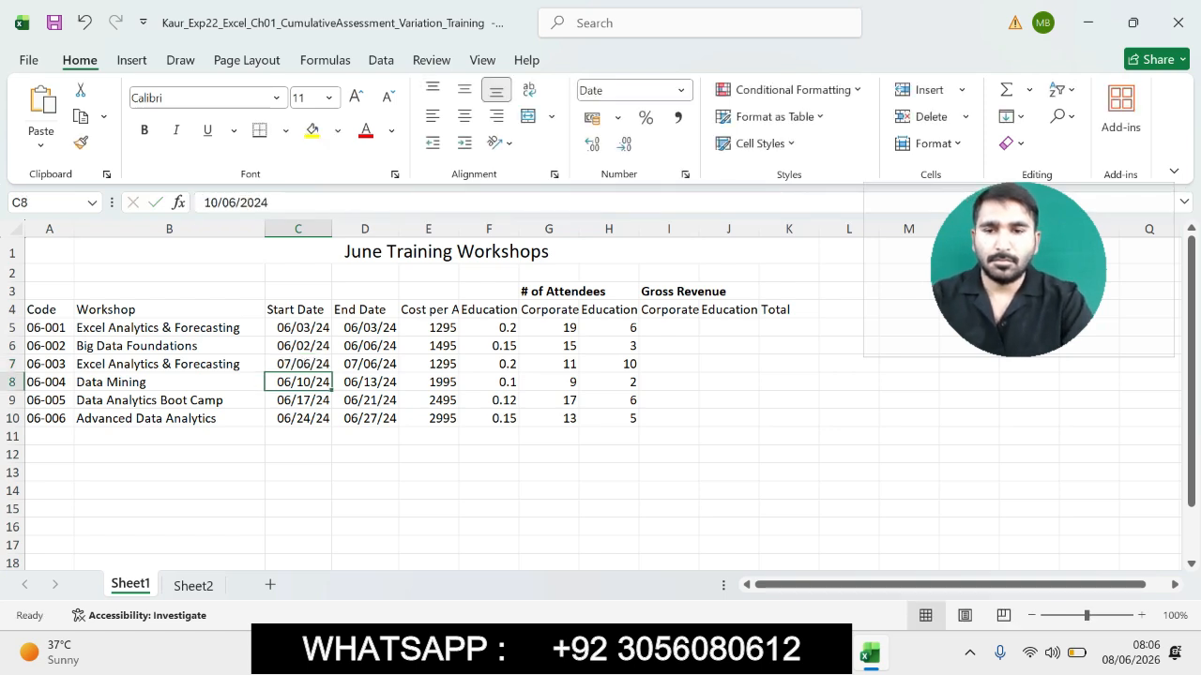
- Re-enter the end date in D7 as 06/07/24
click(365, 364)
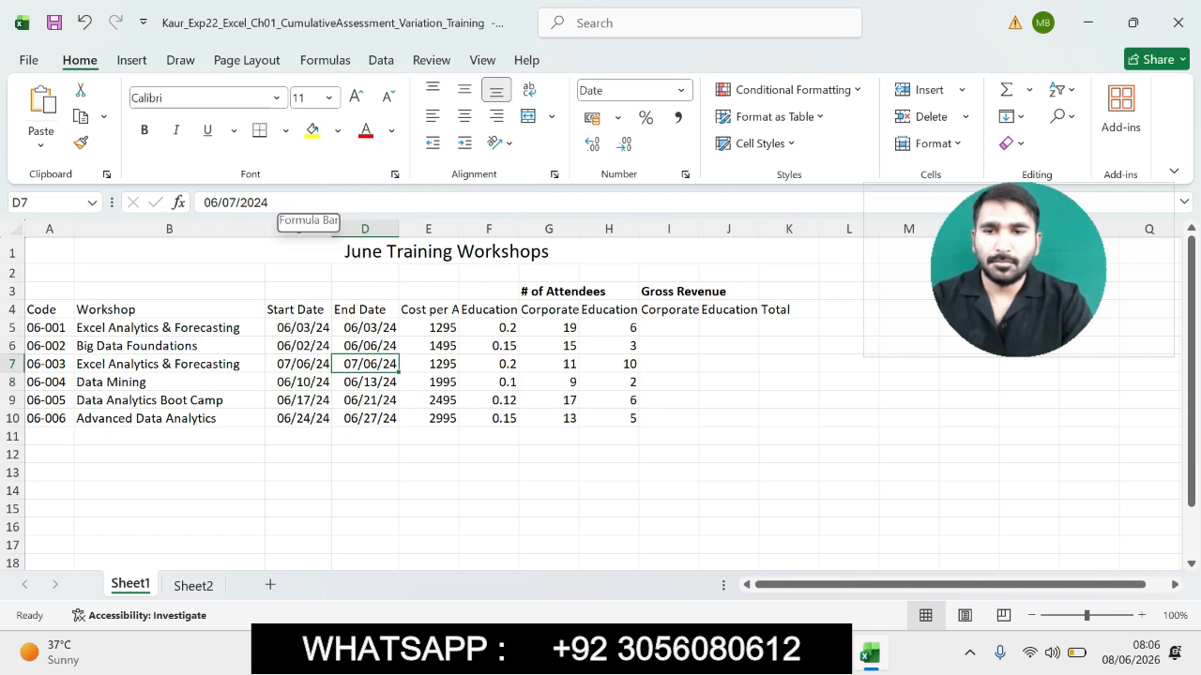
click(281, 202)
key(BackSpace)
key(BackSpace)
key(BackSpace)
text(4)
key(Return)
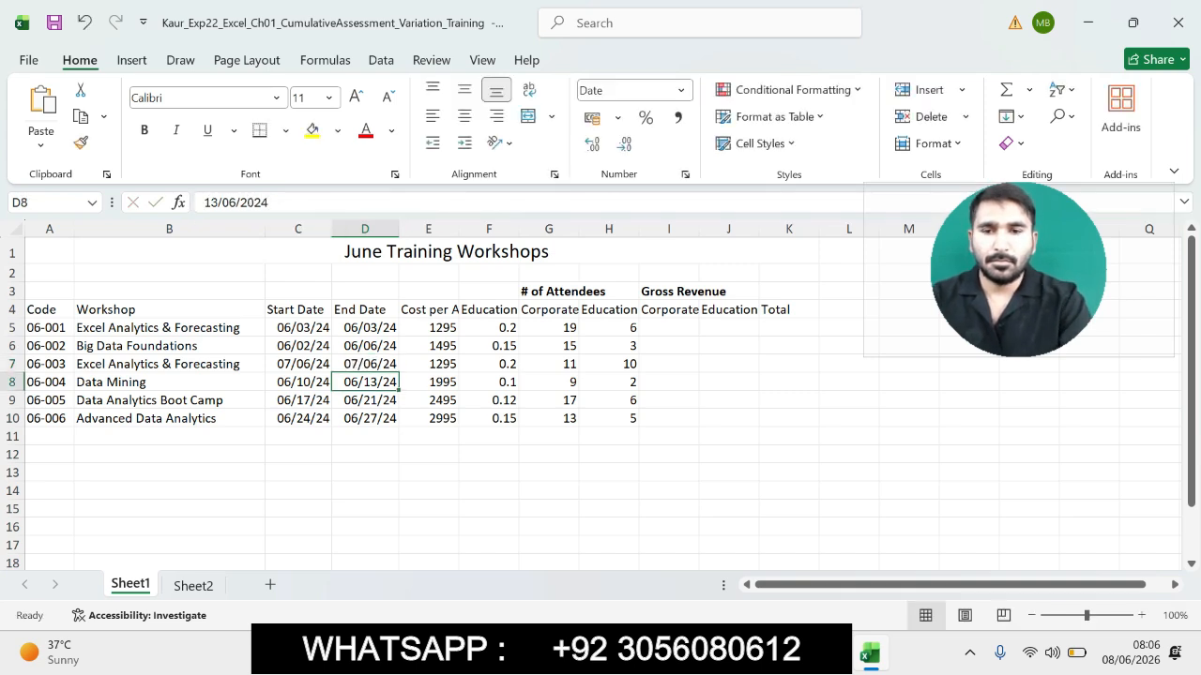
- Re-enter the end date in D7 as 07/06/2024
click(365, 364)
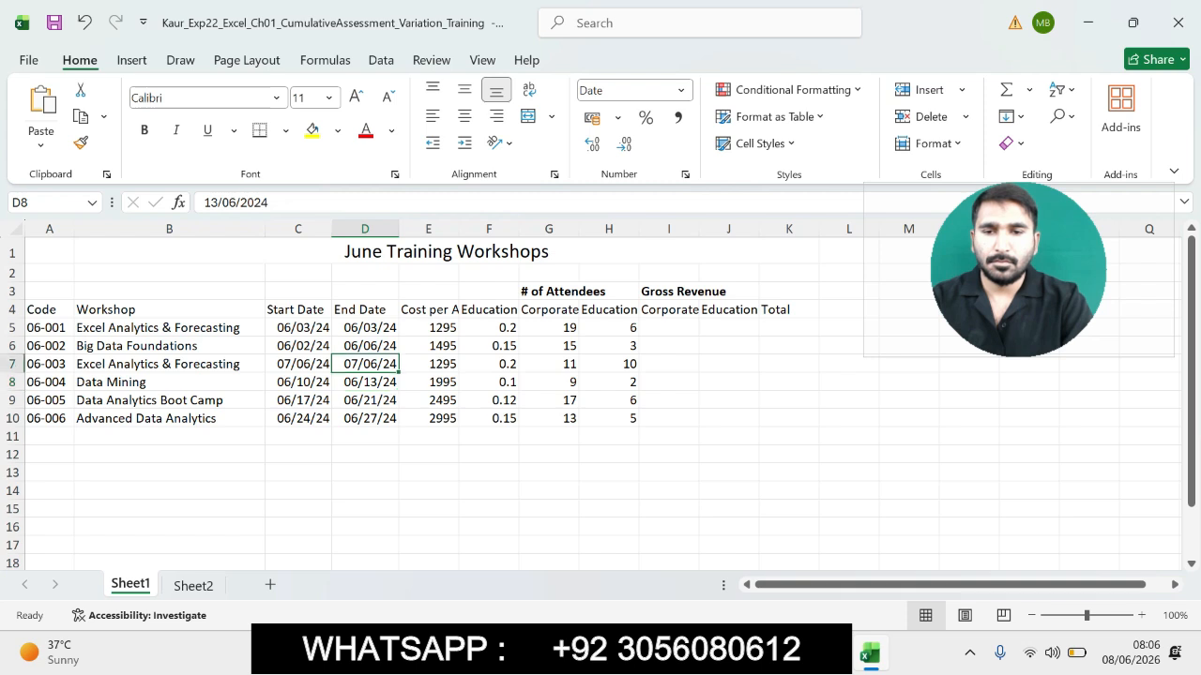
click(216, 202)
key(BackSpace)
text(7)
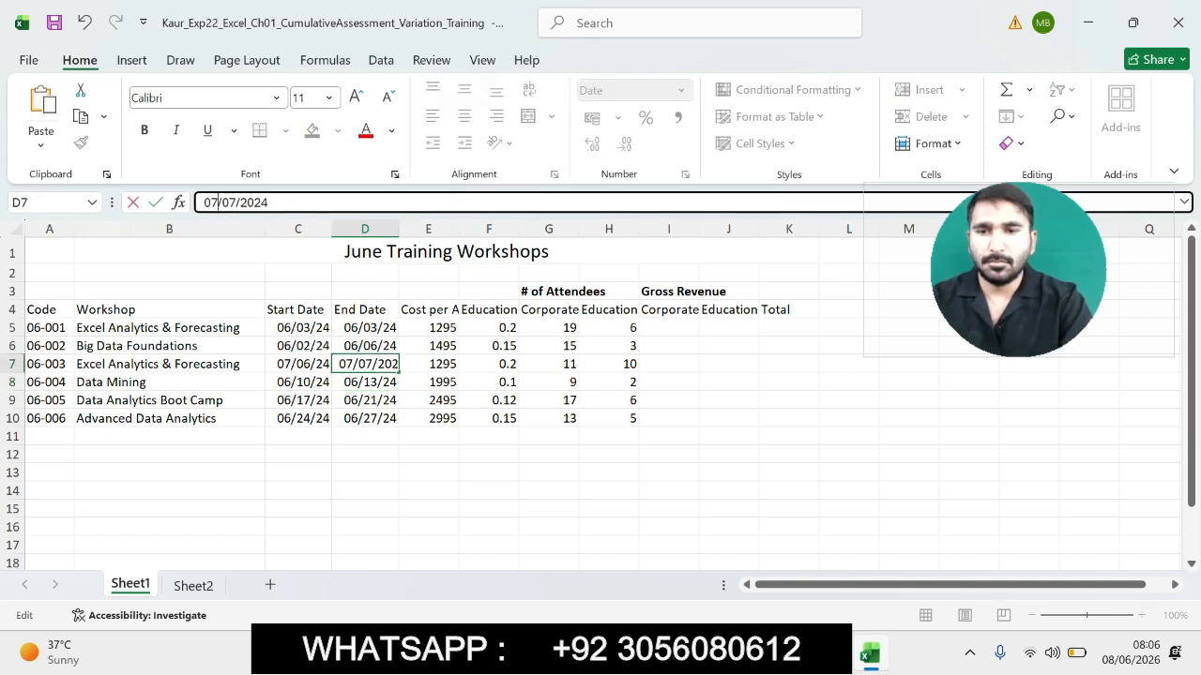
key(BackSpace)
text(6)
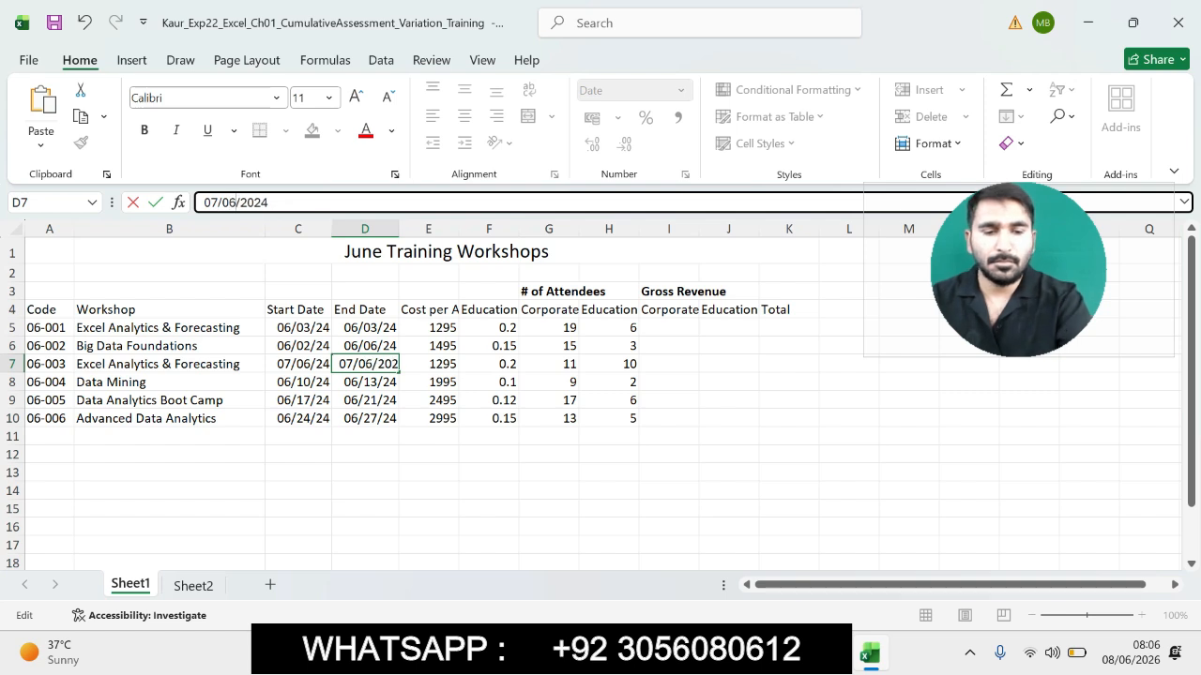
key(Return)
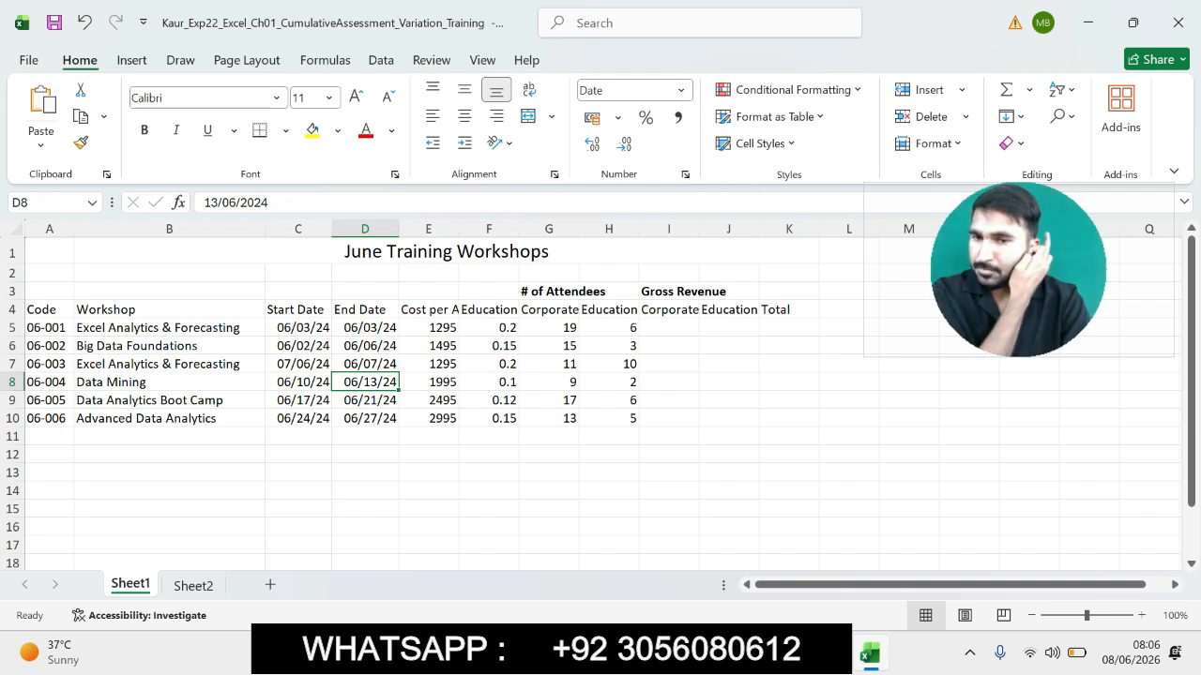
- Re-enter the start date in C7 as 07/06/2024
click(298, 364)
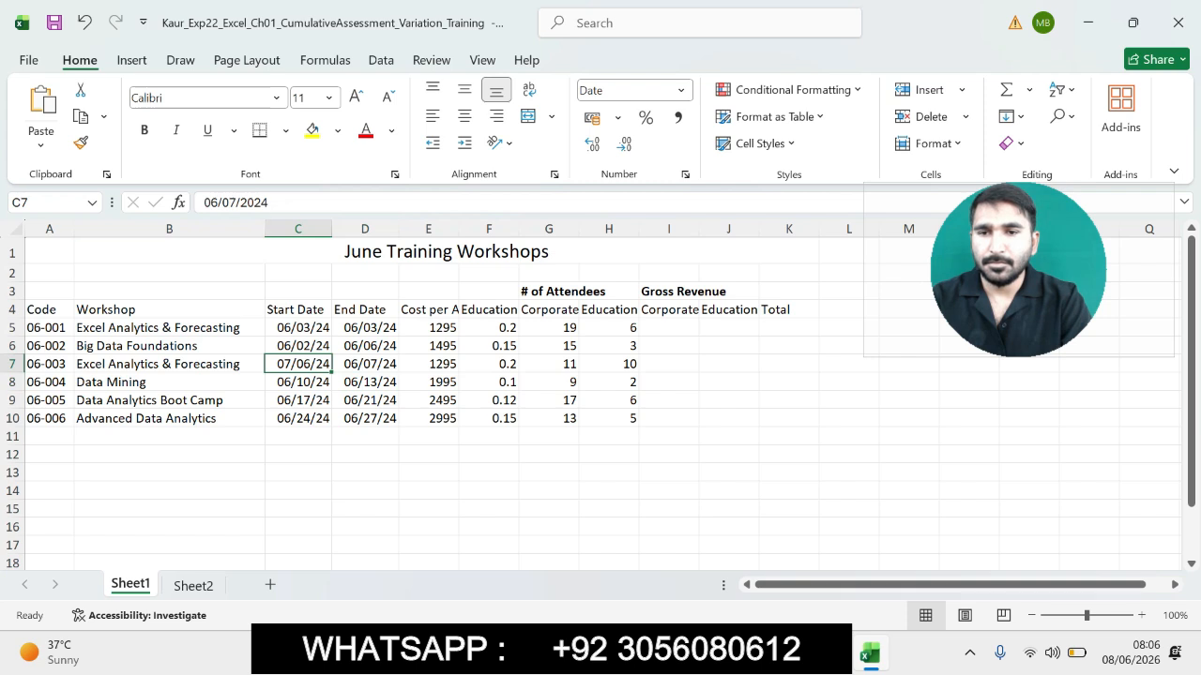
click(219, 202)
key(BackSpace)
text(7)
click(236, 202)
key(BackSpace)
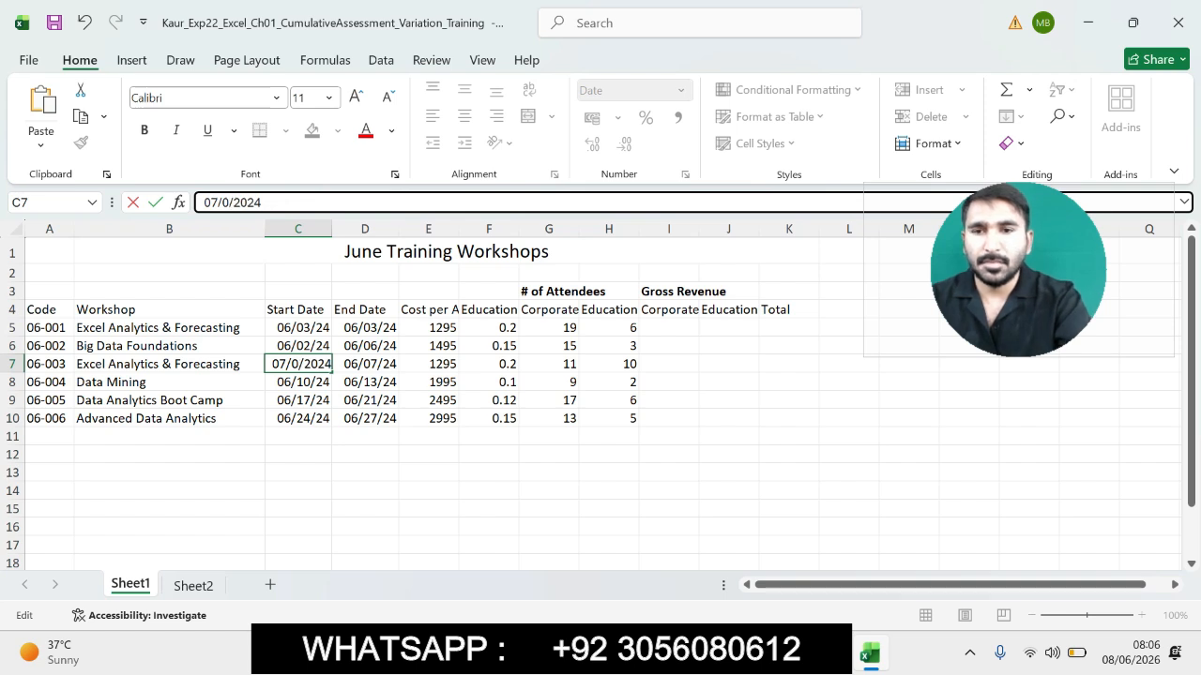
text(6)
key(Return)
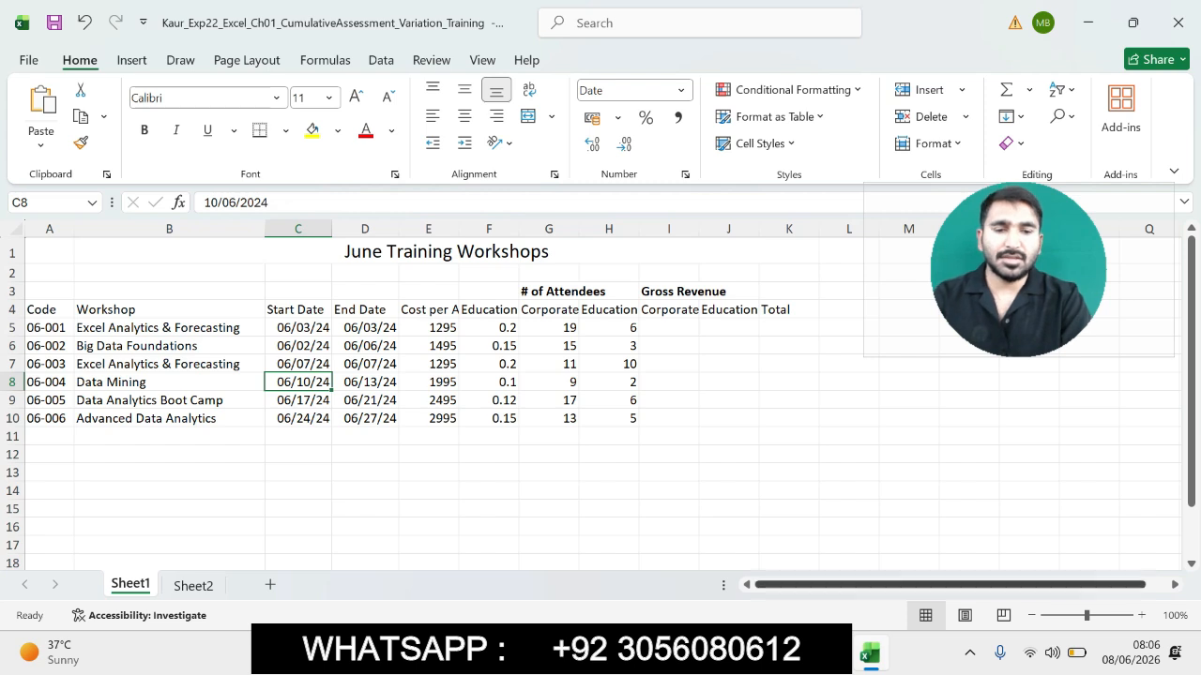
- In the Word instructions, highlight step 8's instruction about inserting the # of Days column
key(alt+Tab)
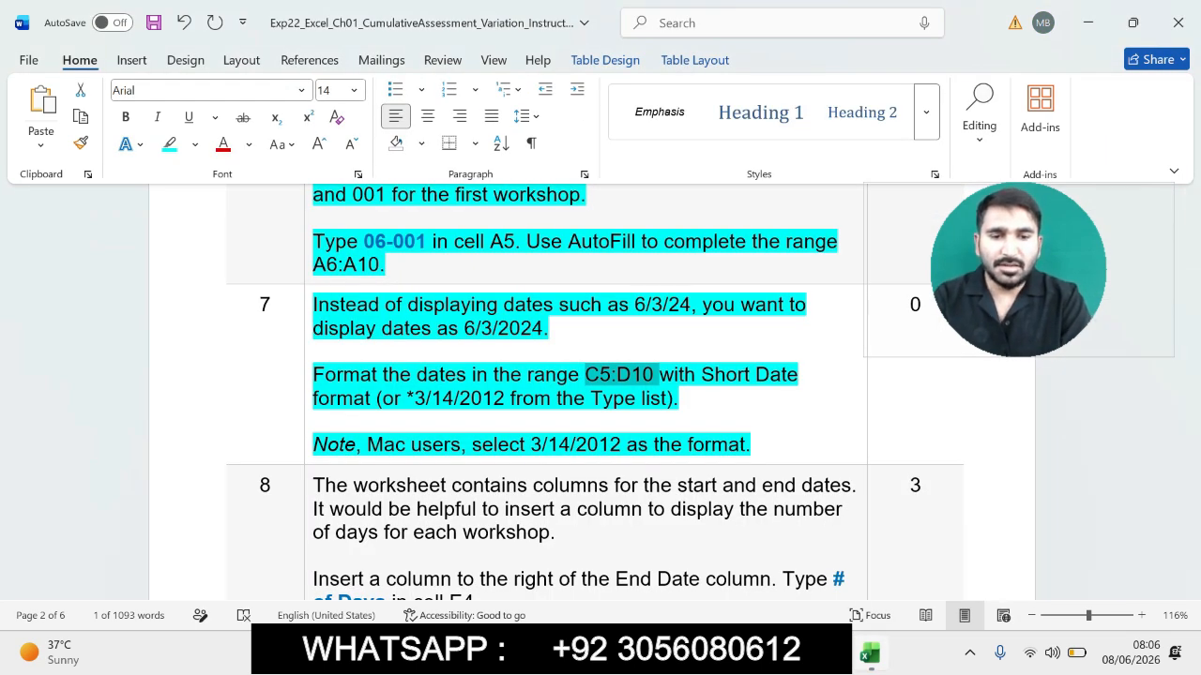
click(869, 653)
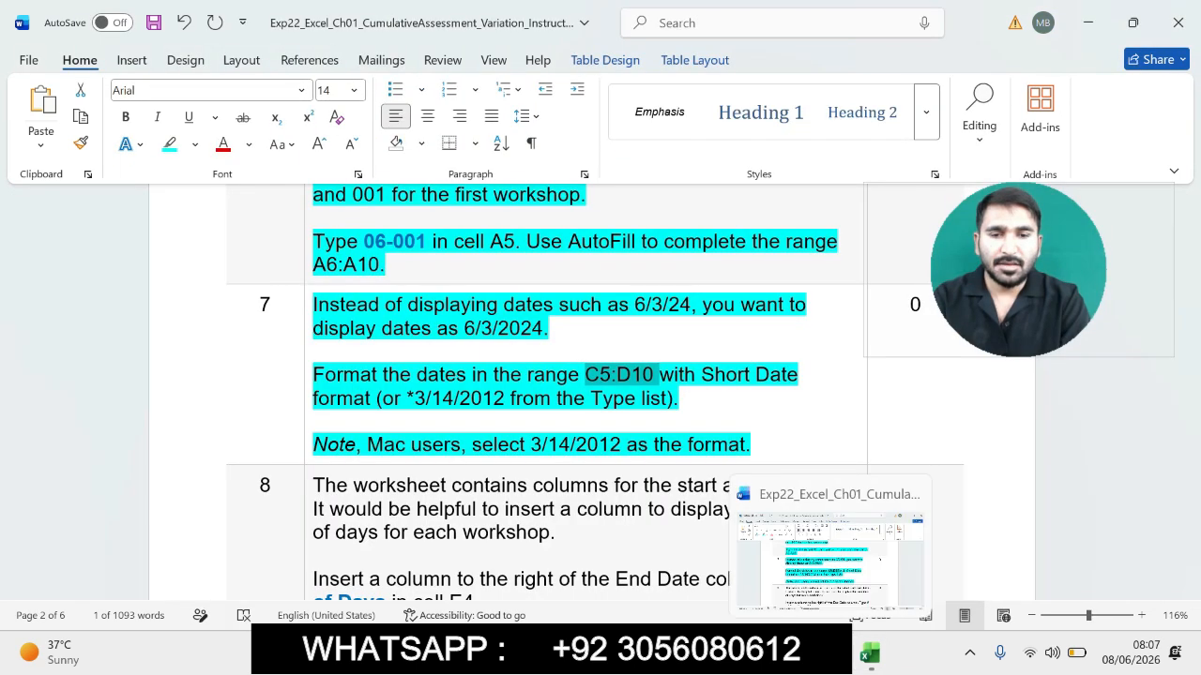
click(830, 654)
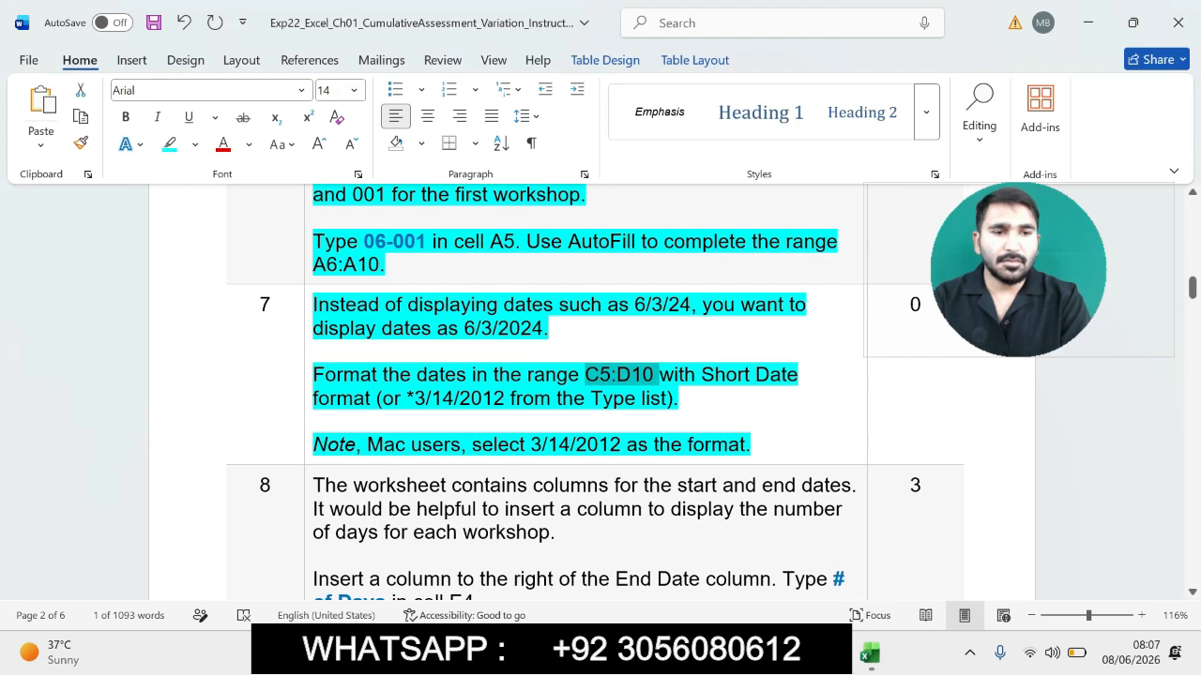
scroll(591, 394, down, 8)
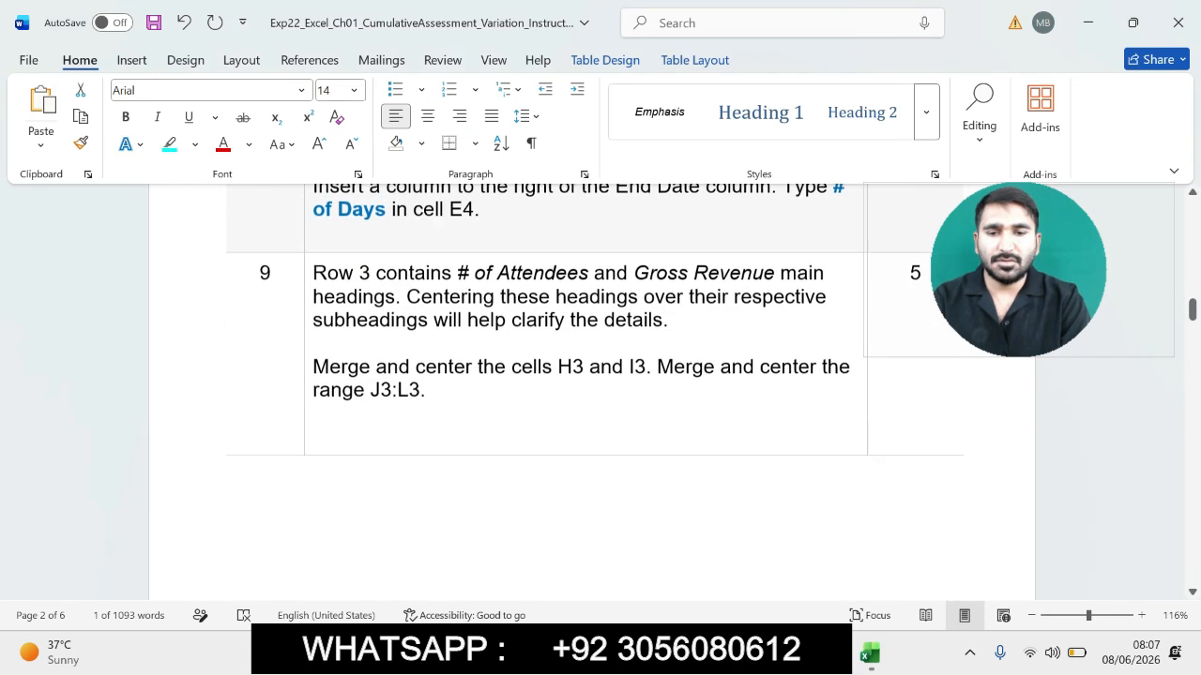
drag(1191, 310, 1191, 292)
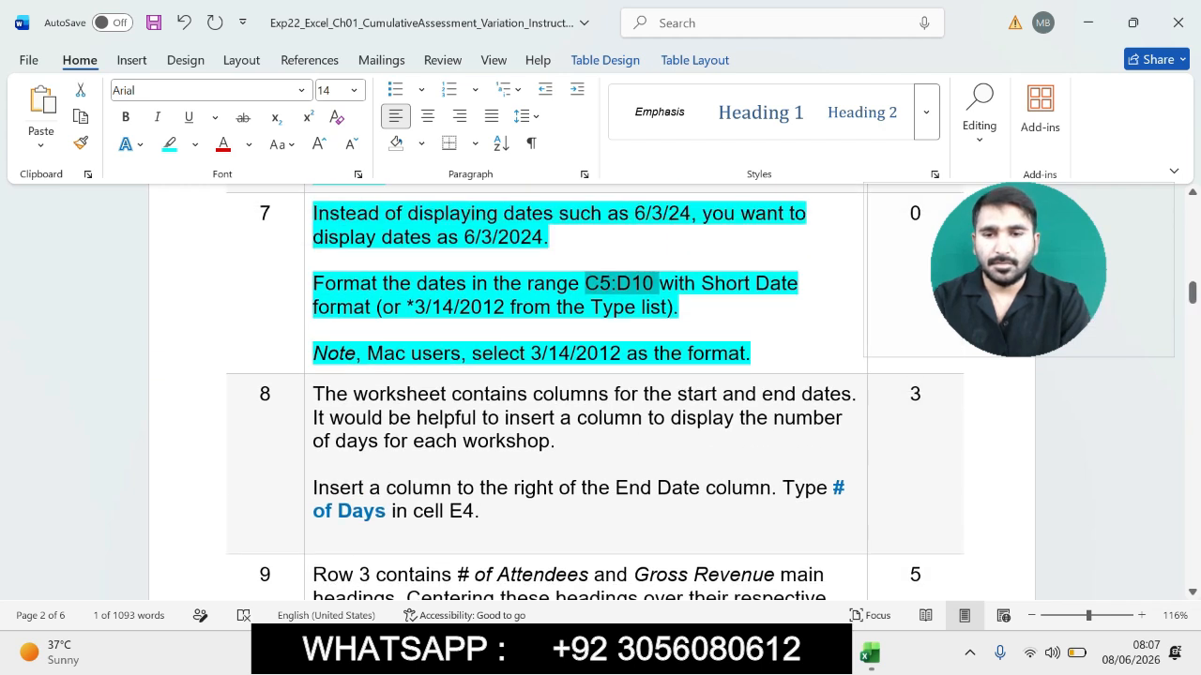
drag(313, 489, 521, 513)
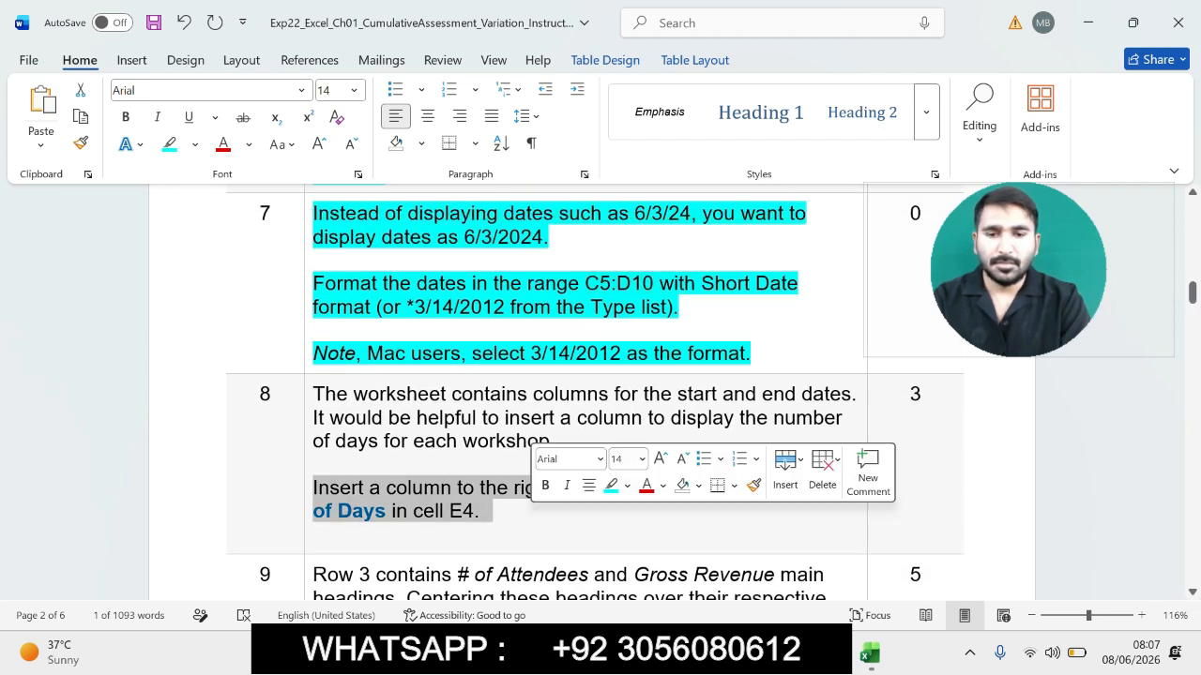
click(610, 485)
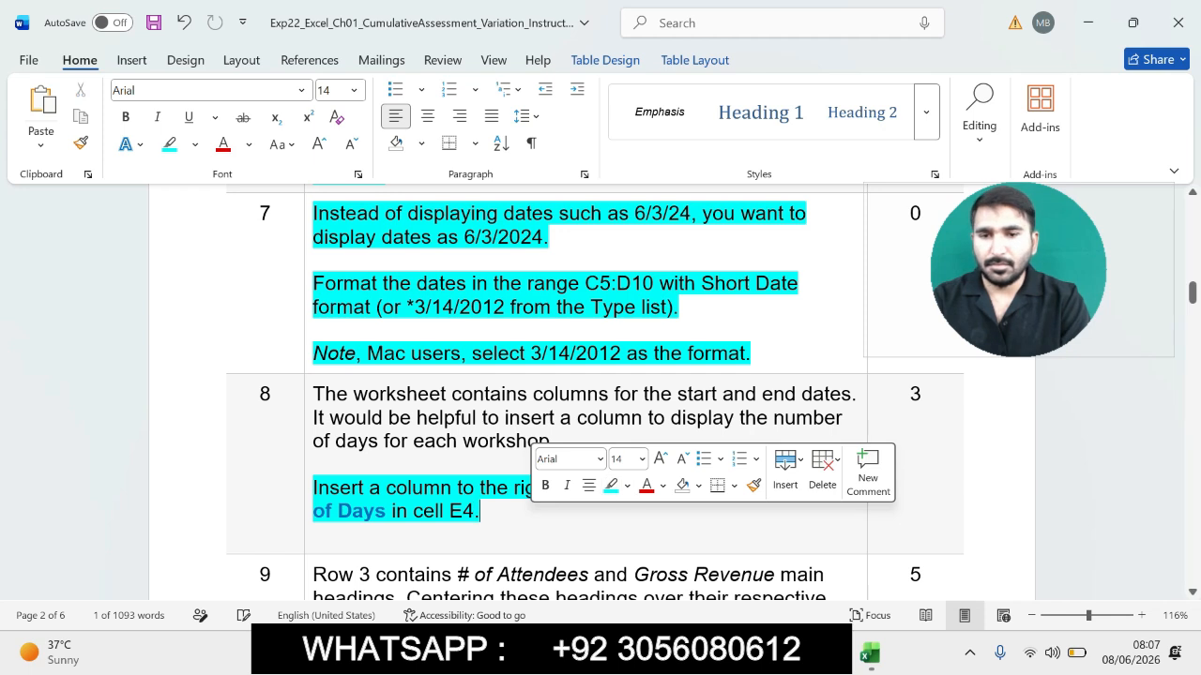
click(234, 412)
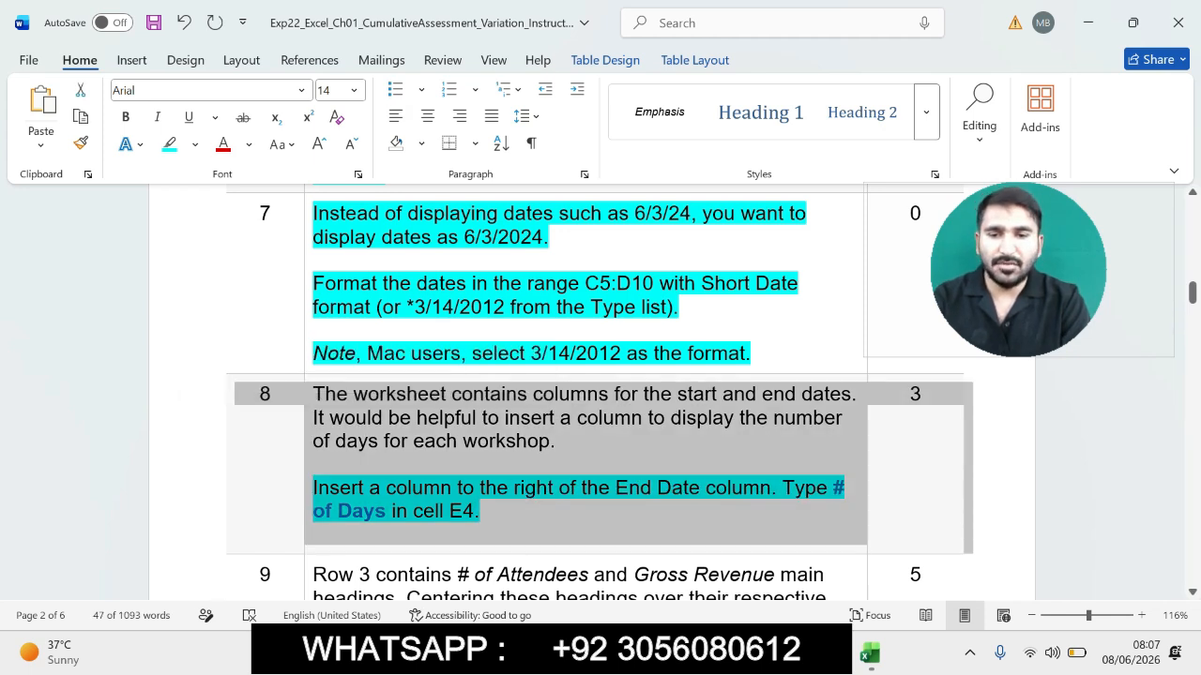
click(804, 488)
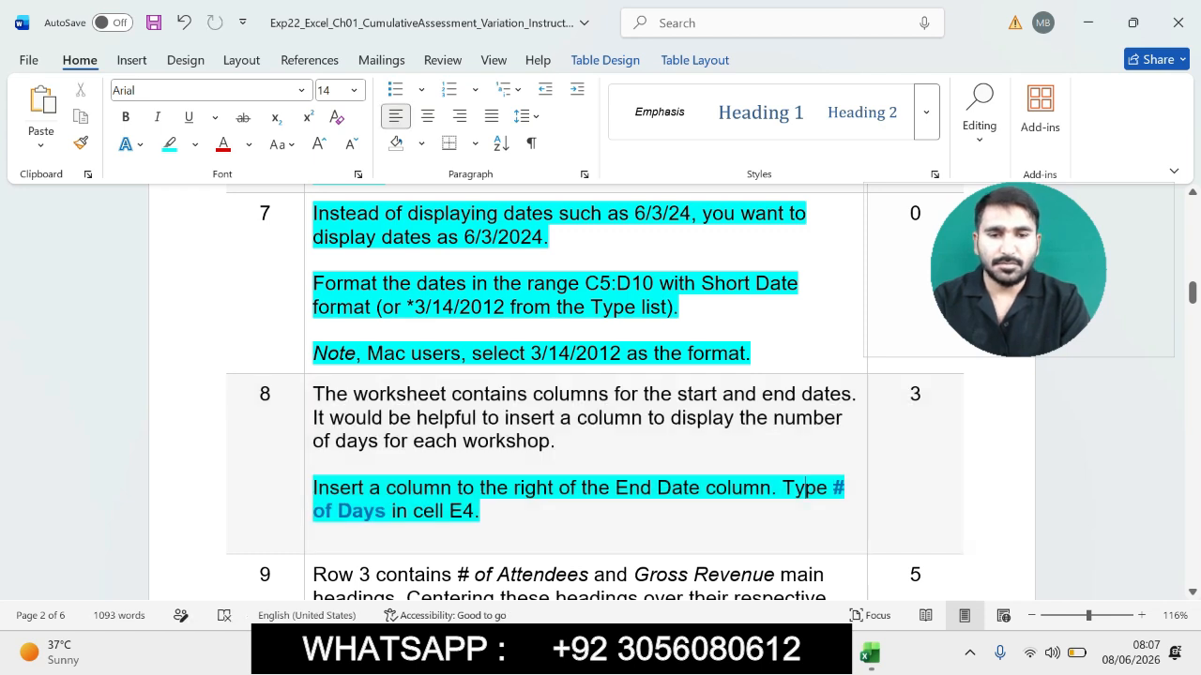
drag(833, 488, 385, 511)
key(ctrl+c)
drag(312, 488, 705, 488)
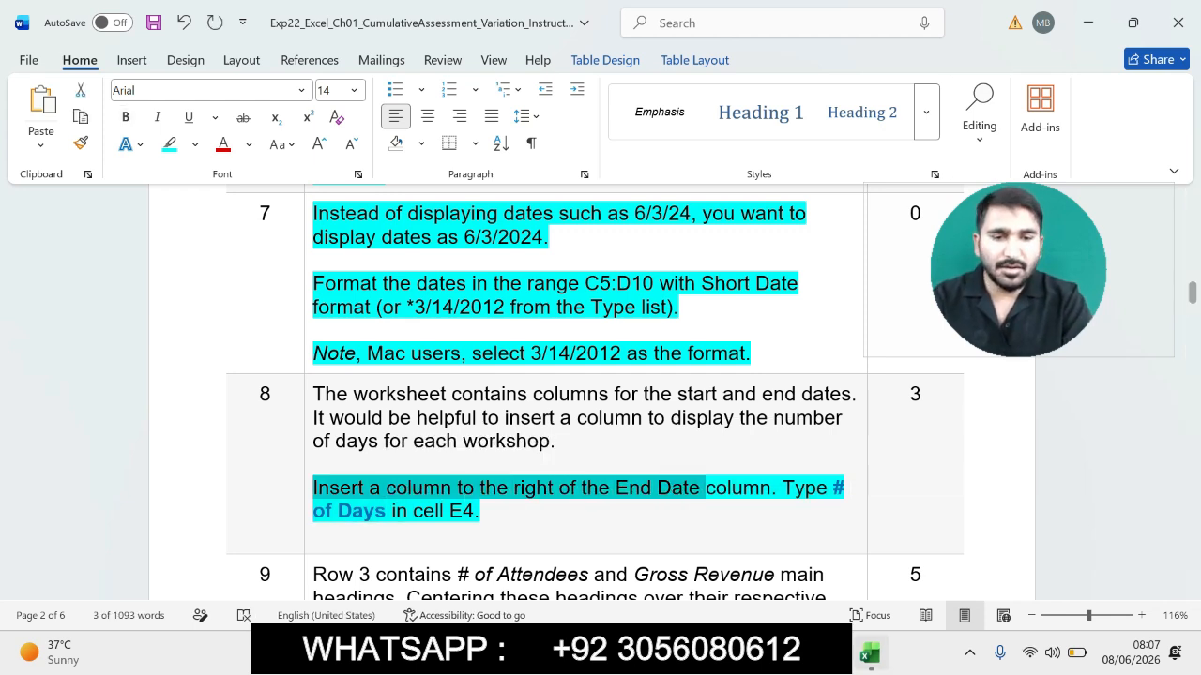
- Insert a new blank column E to the right of the End Date column
click(870, 654)
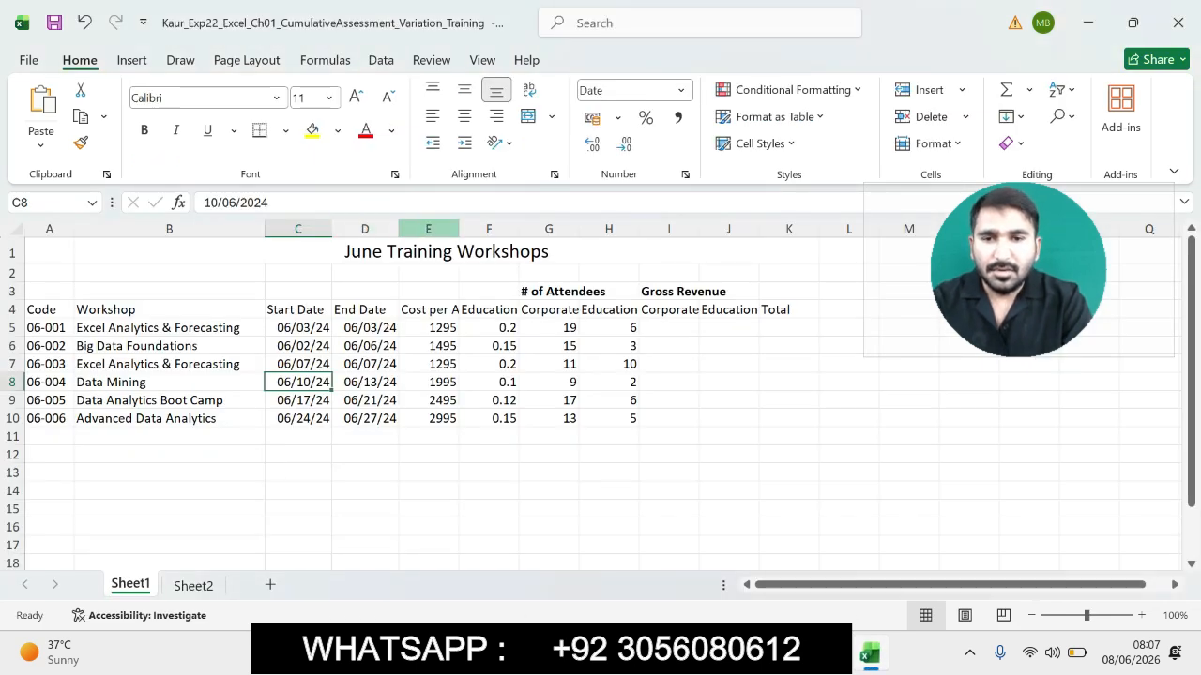
click(428, 229)
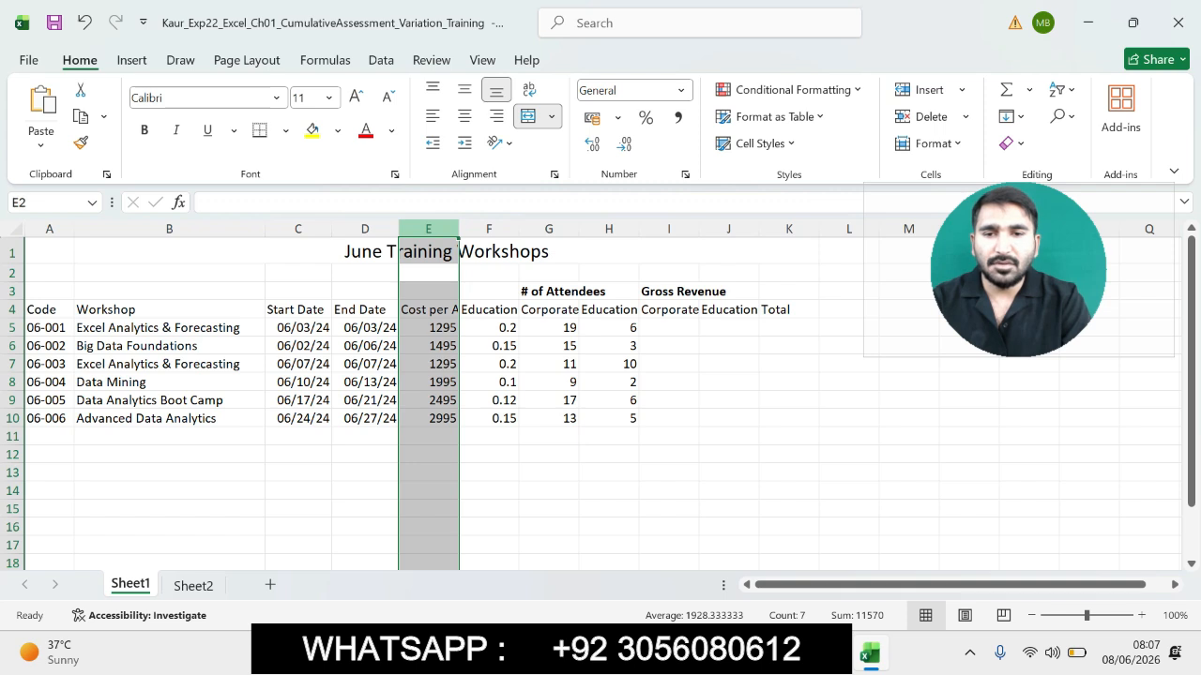
right_click(420, 231)
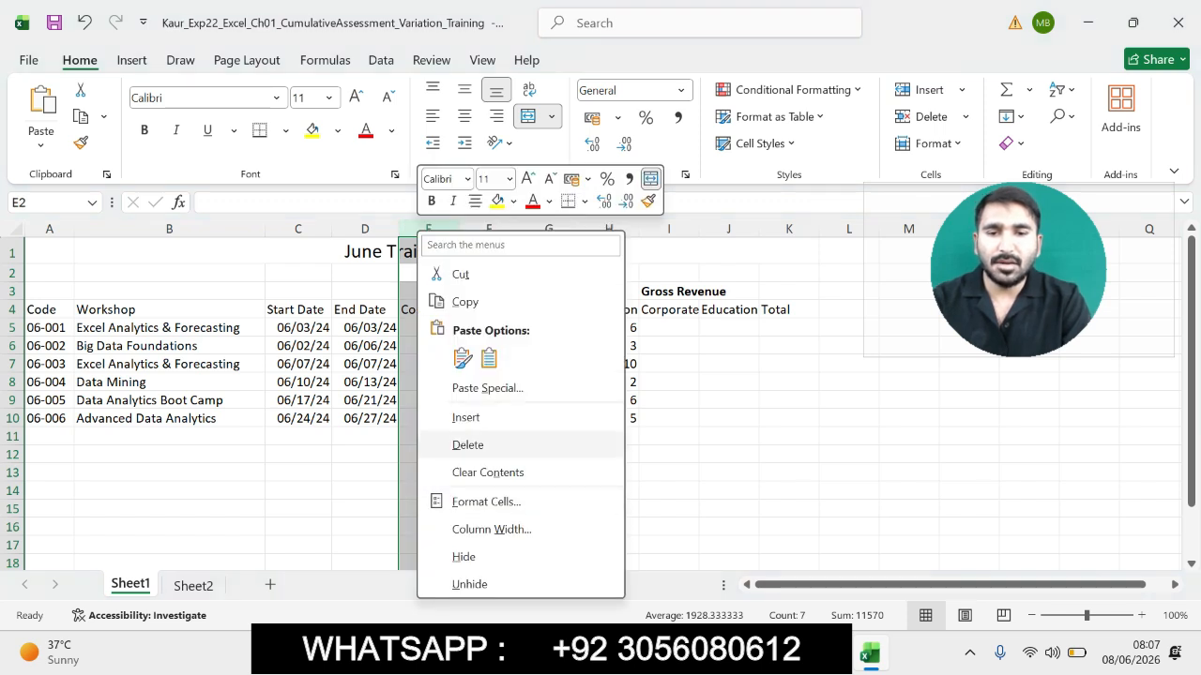
click(466, 417)
- Enter the heading # of Days in cell E4
click(431, 309)
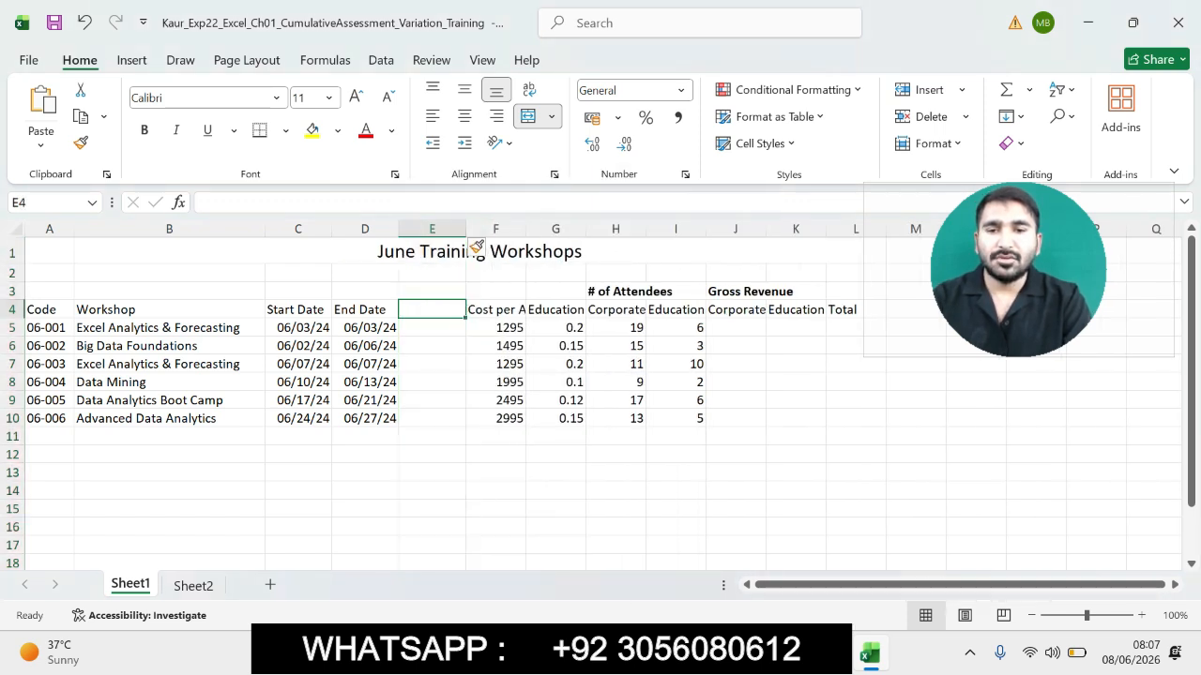
click(375, 203)
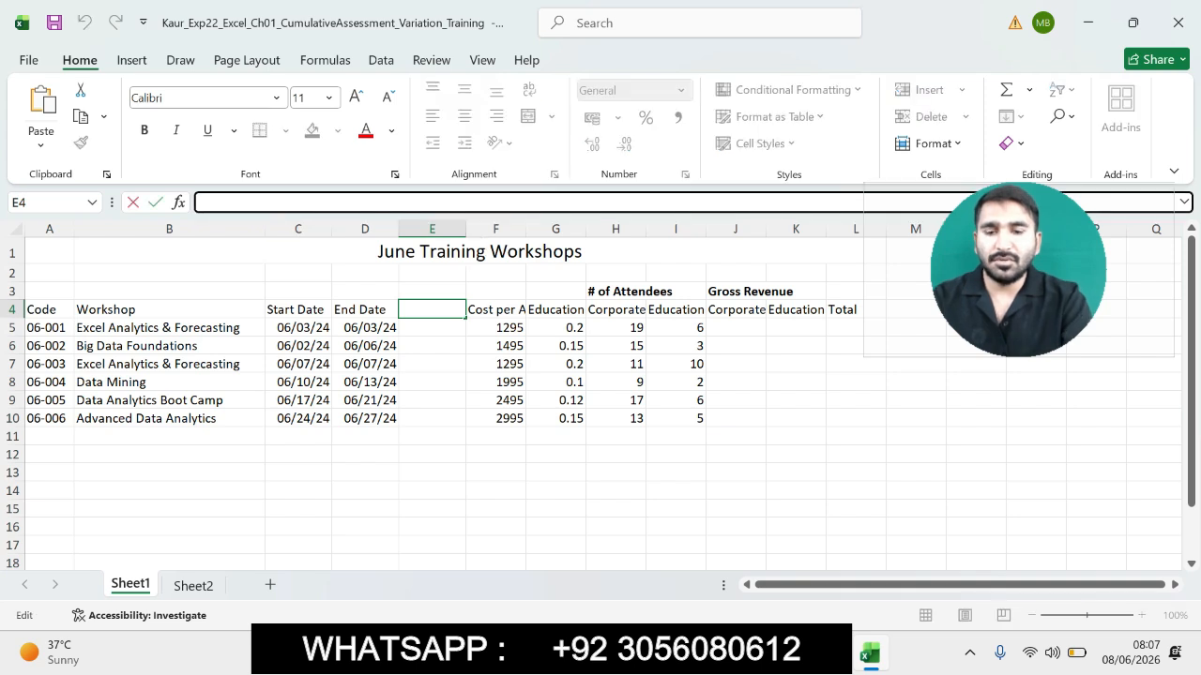
text(# of Days)
key(Return)
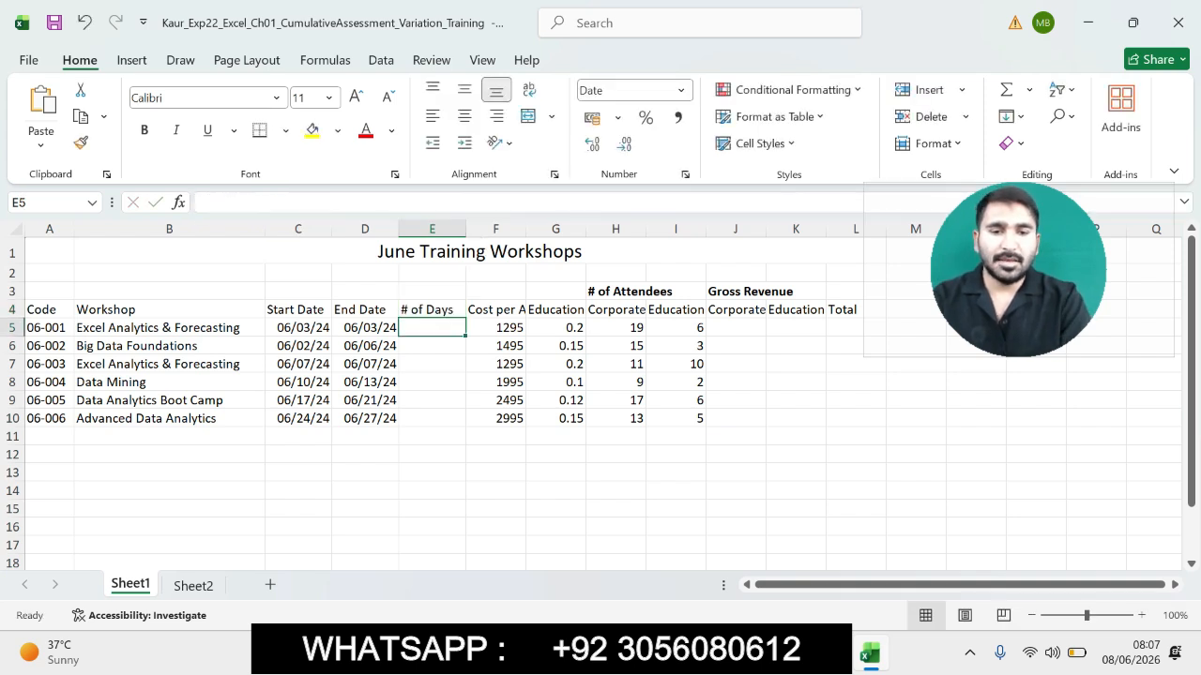
- In the Word instructions, highlight step 9's merge and center instruction
key(alt+Tab)
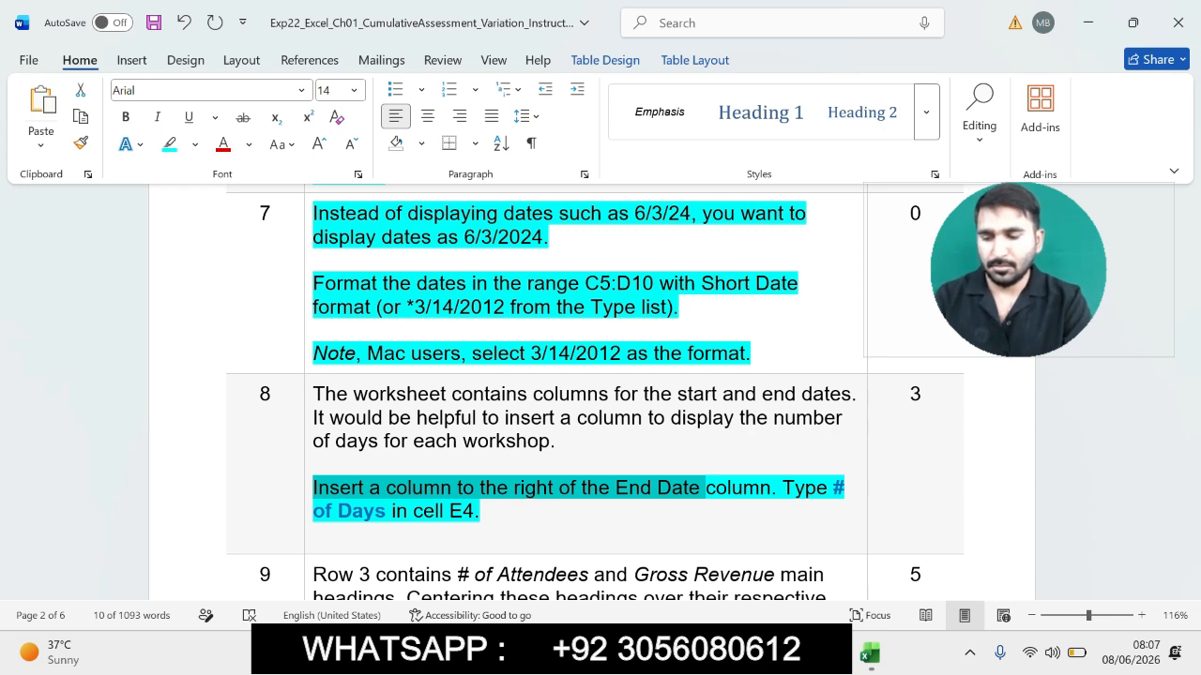
drag(1192, 292, 1191, 309)
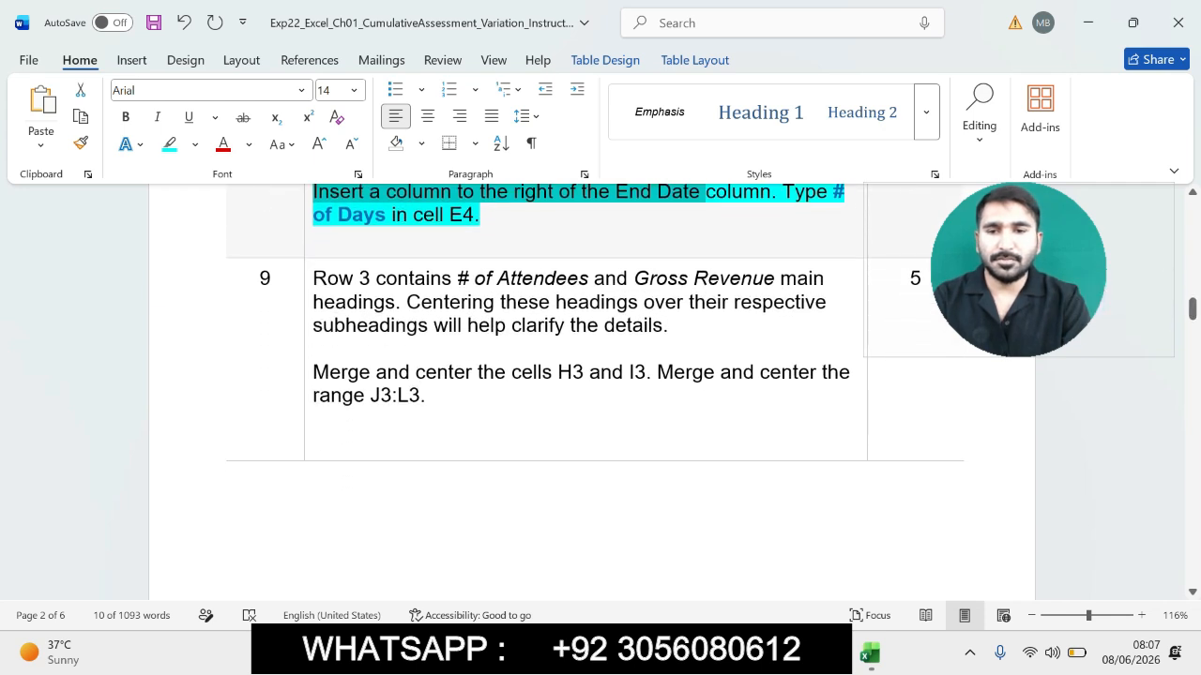
drag(313, 372, 456, 398)
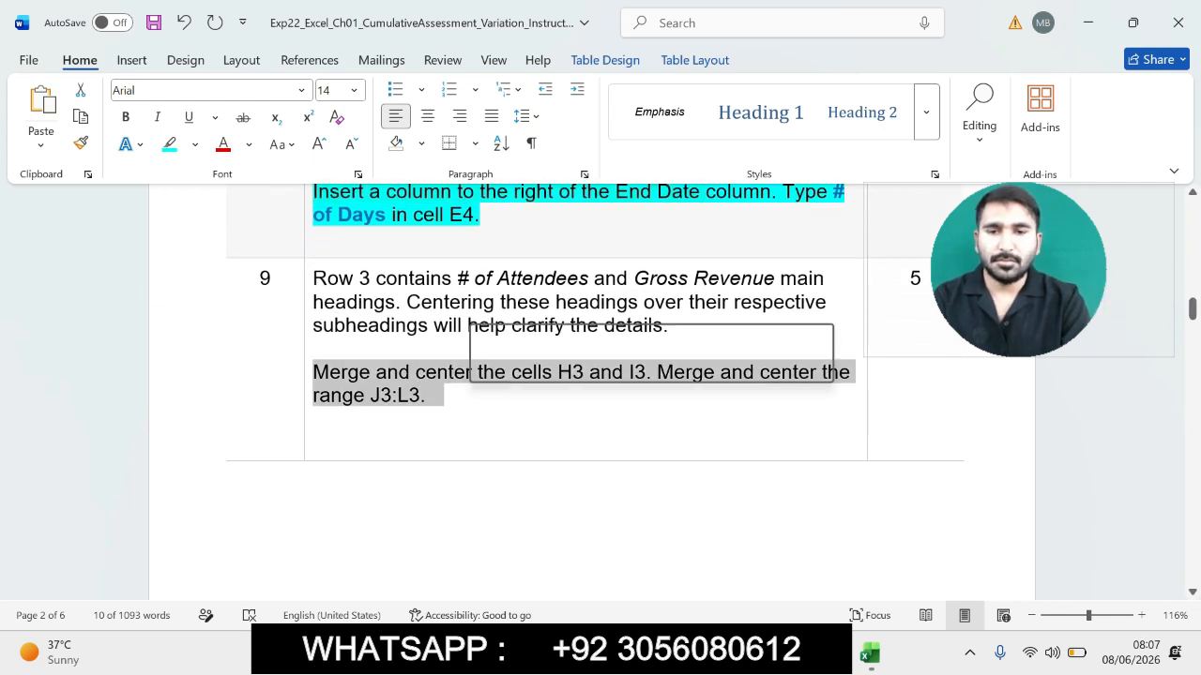
click(550, 366)
click(313, 441)
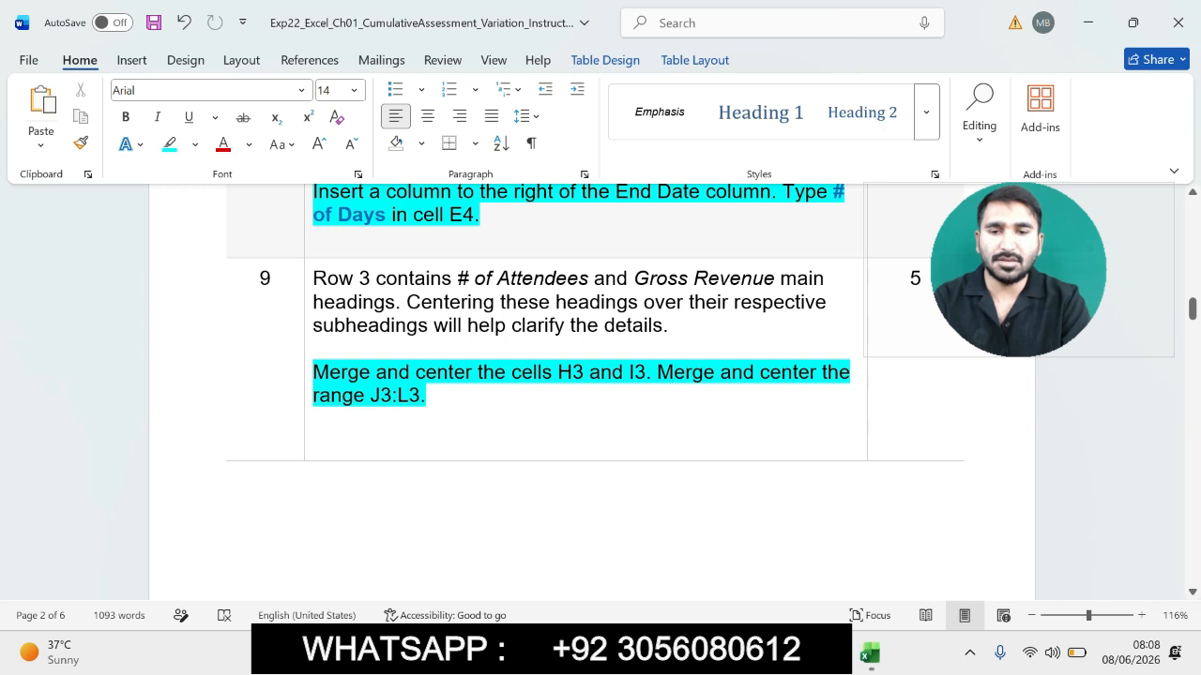
- Merge and center cells H3:I3 over the attendee subheadings
click(870, 654)
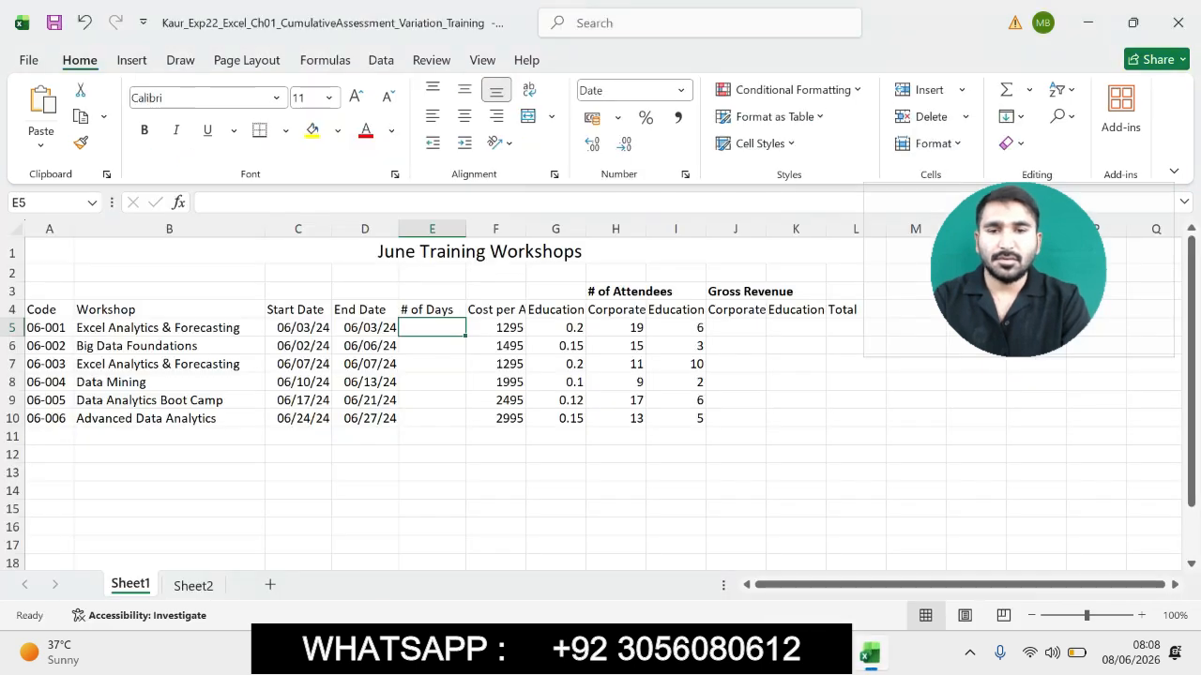
drag(615, 292, 674, 291)
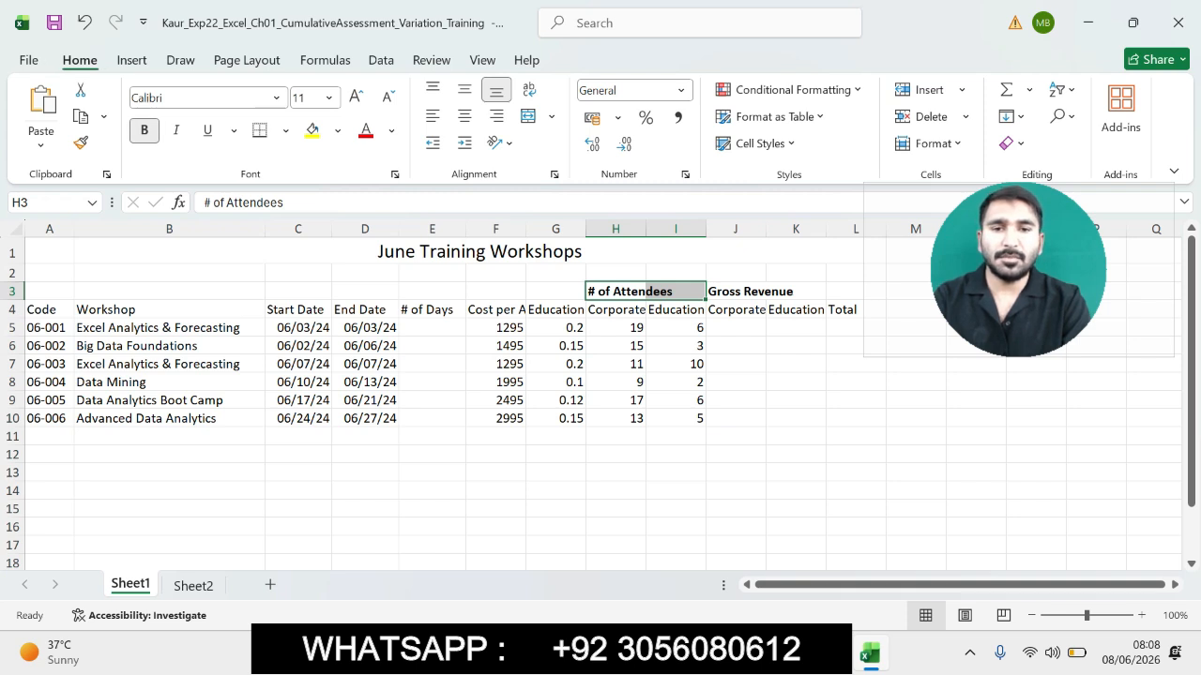
click(551, 117)
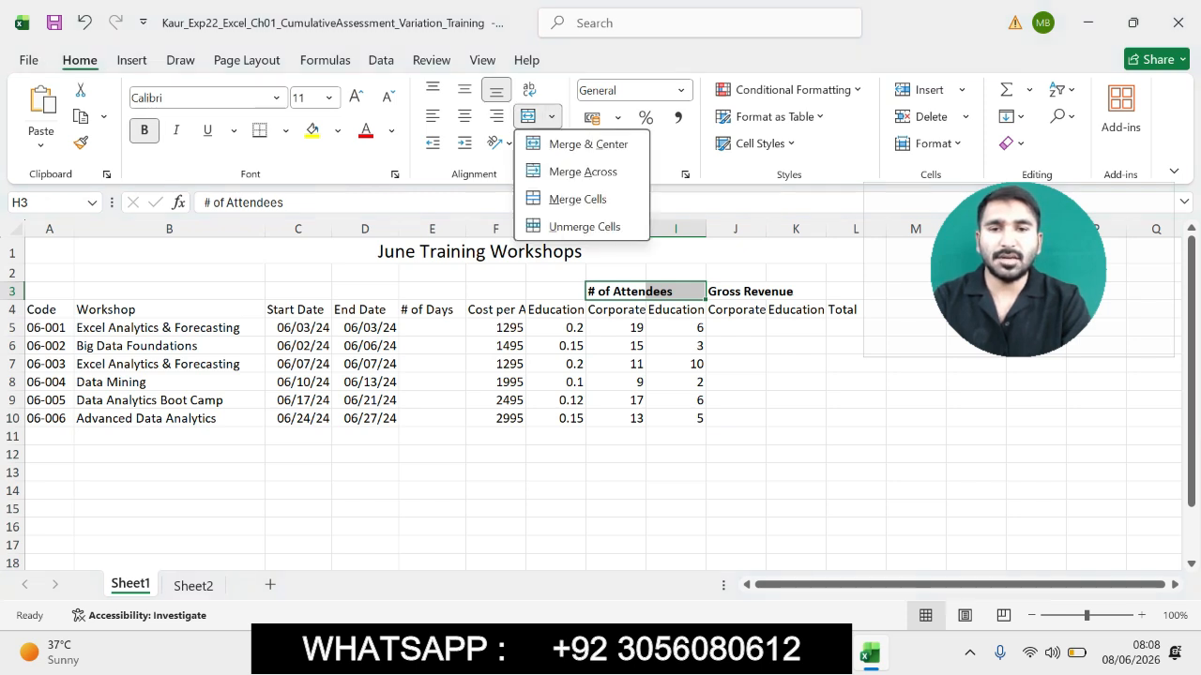
click(570, 142)
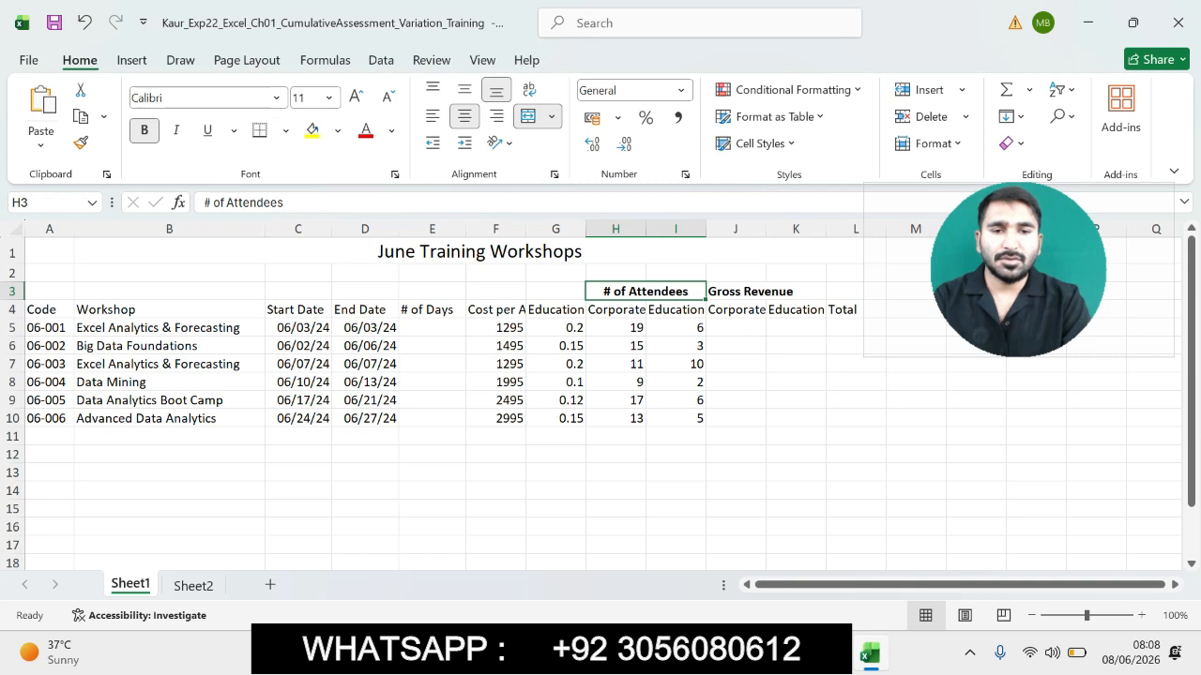
- Merge and center the range J3:L3 over the revenue subheadings
key(alt+Tab)
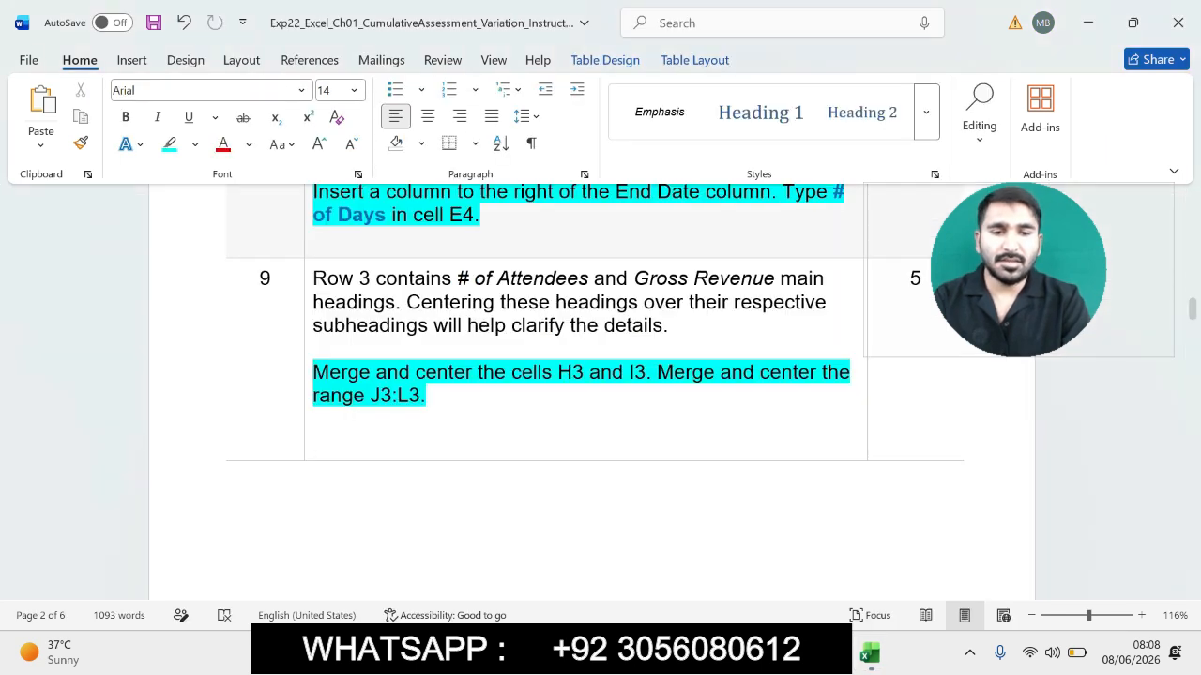
click(869, 654)
drag(735, 291, 855, 291)
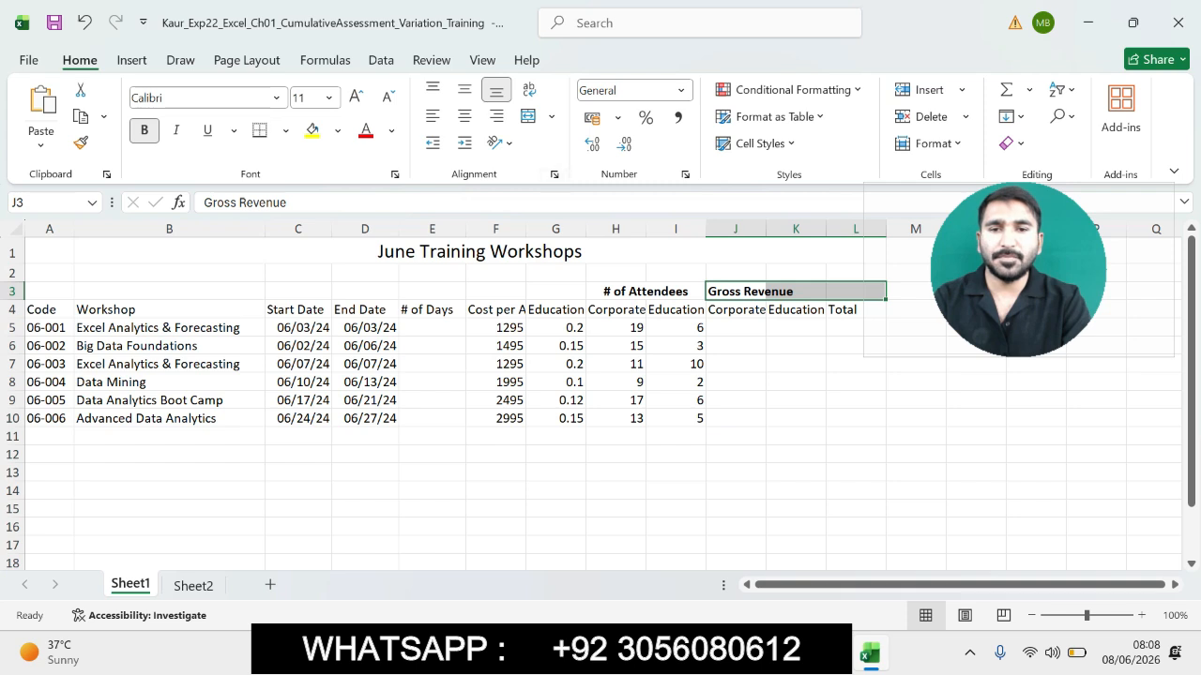
click(551, 116)
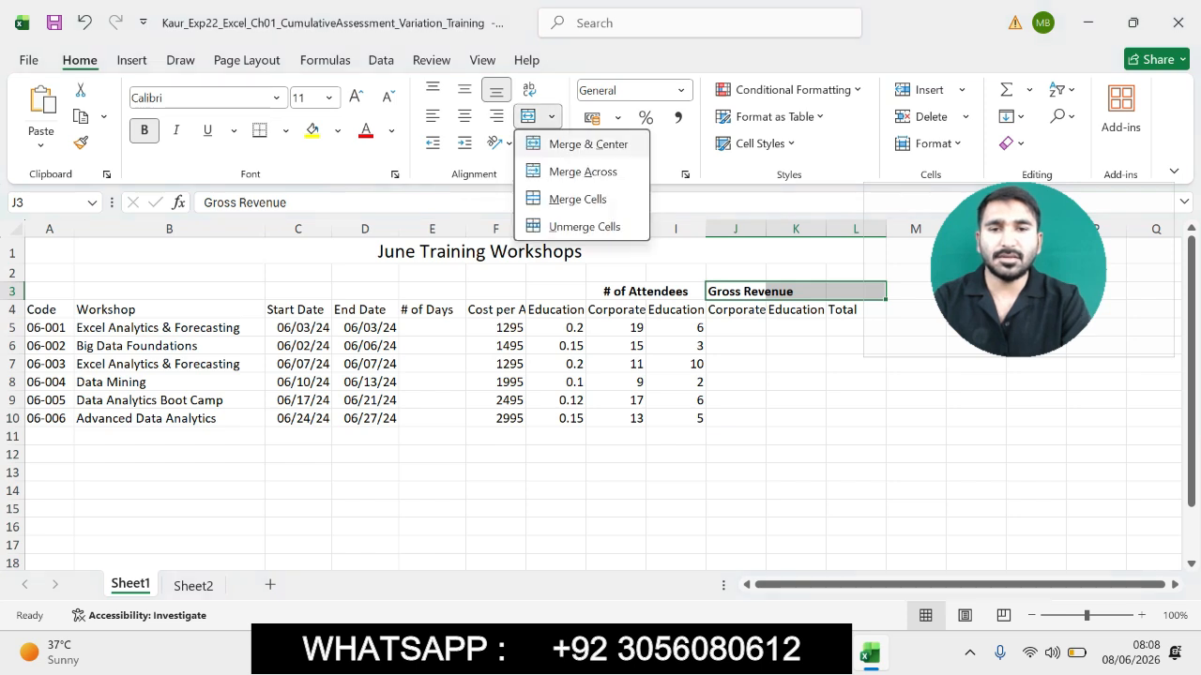
click(588, 144)
key(alt+Tab)
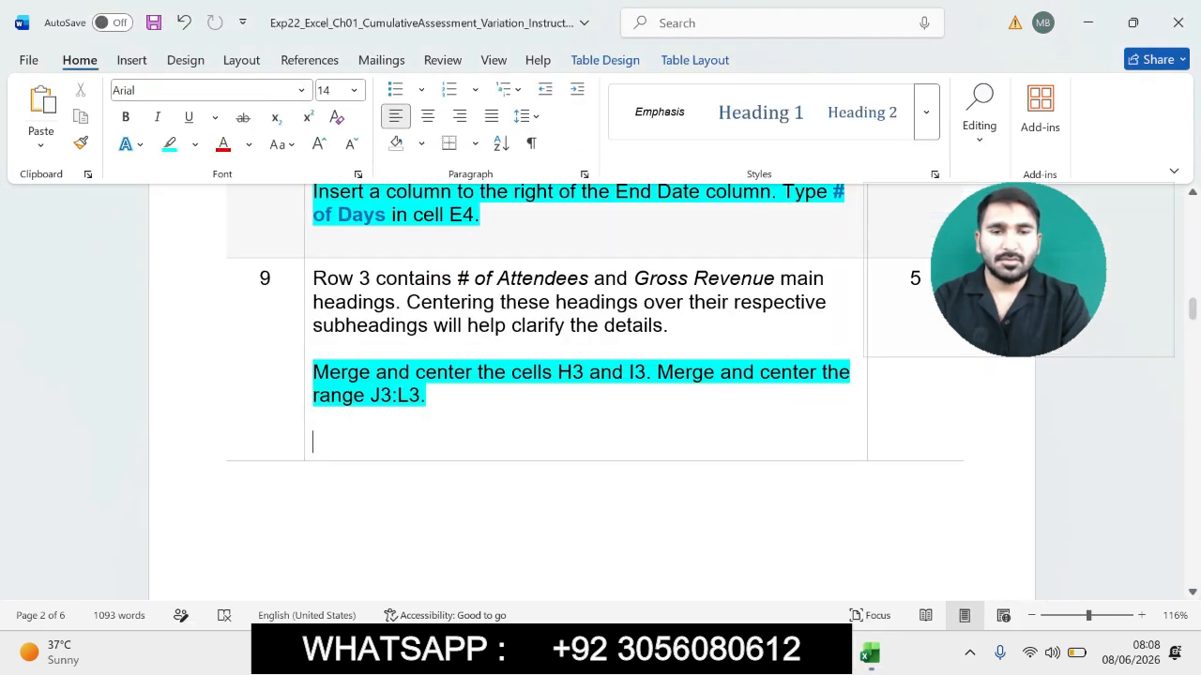
- In the Word instructions, highlight step 10's cell style, wrap and center instruction
drag(1193, 308, 1192, 340)
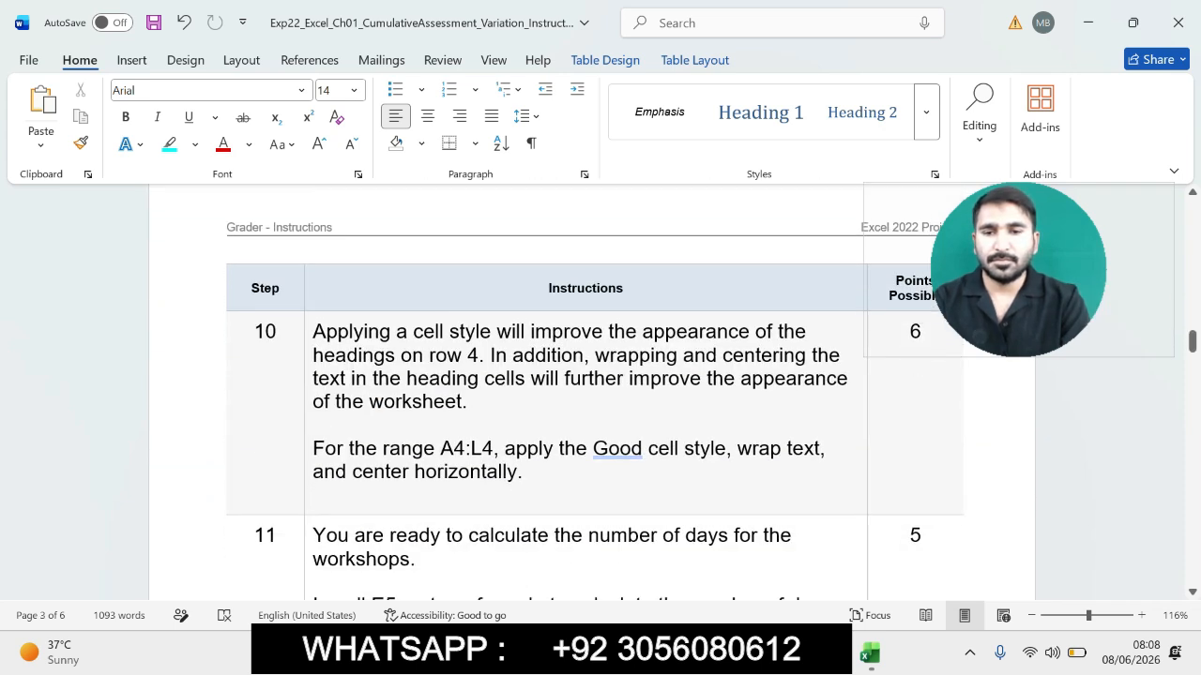
click(308, 362)
click(426, 328)
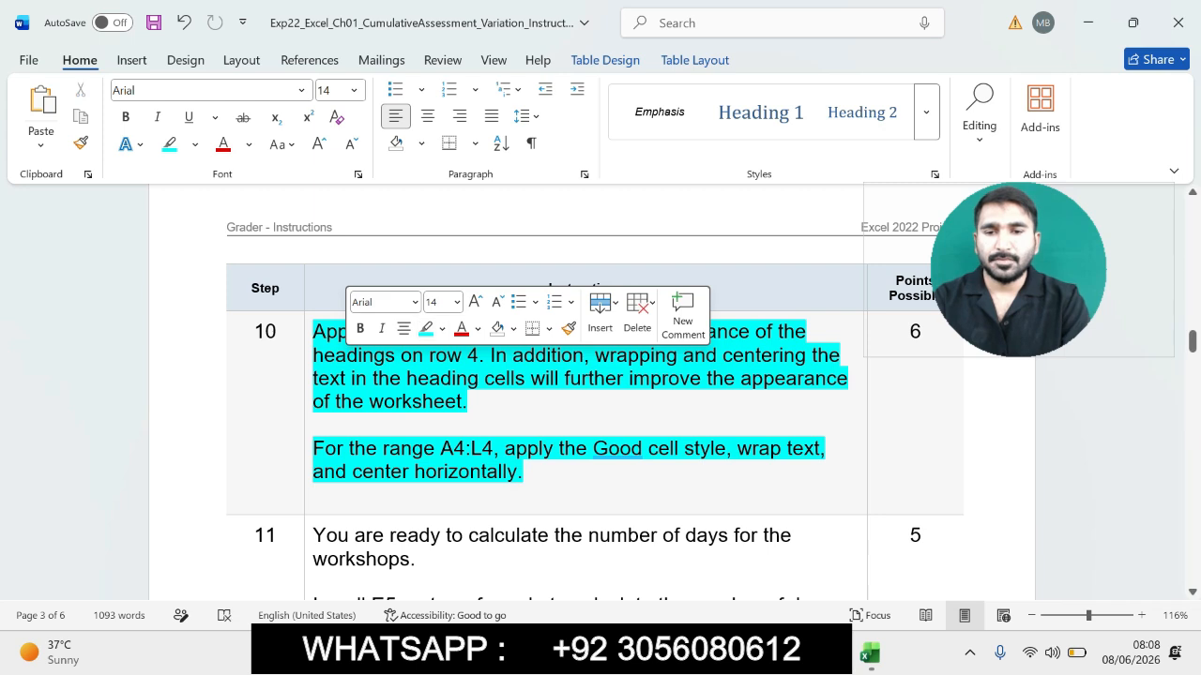
click(254, 332)
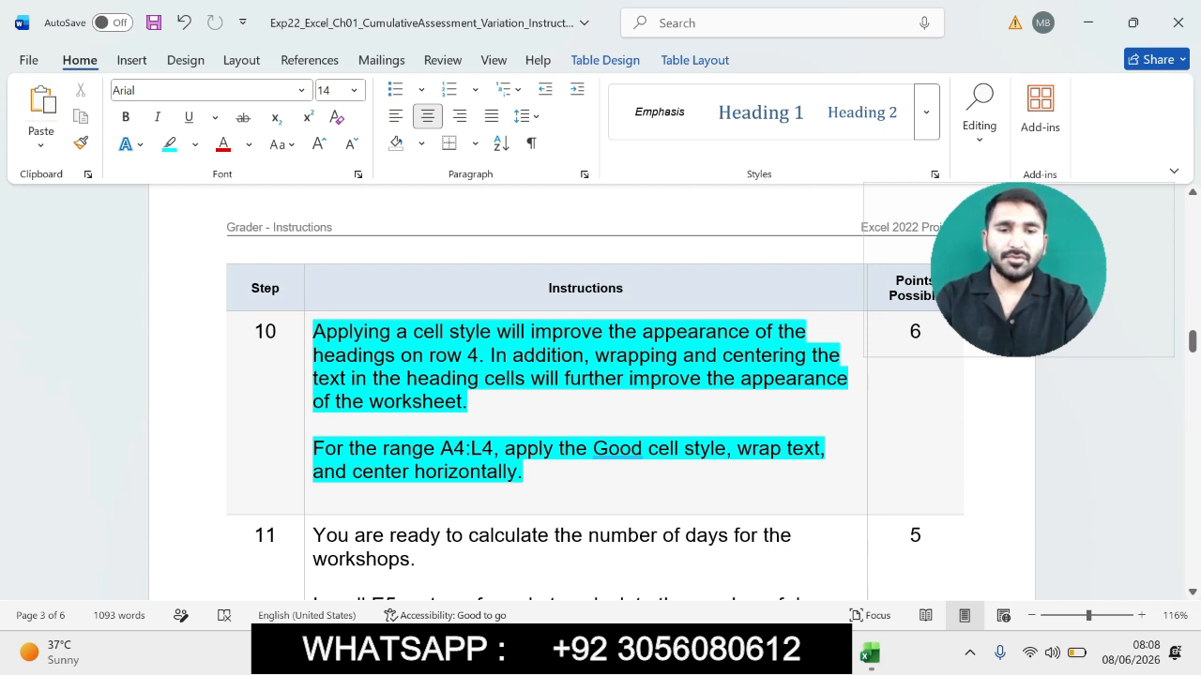
- Select the range A4:L4 in the worksheet and apply the Good cell style
drag(314, 448, 349, 448)
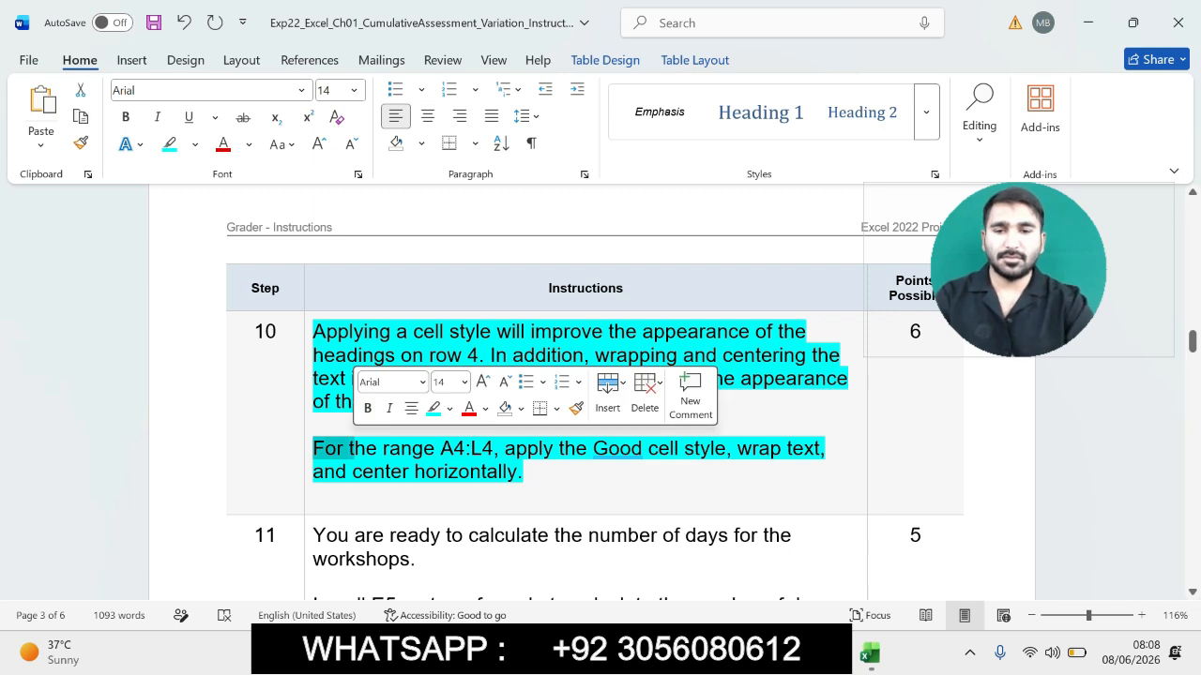
drag(454, 449, 493, 449)
key(ctrl+c)
click(454, 448)
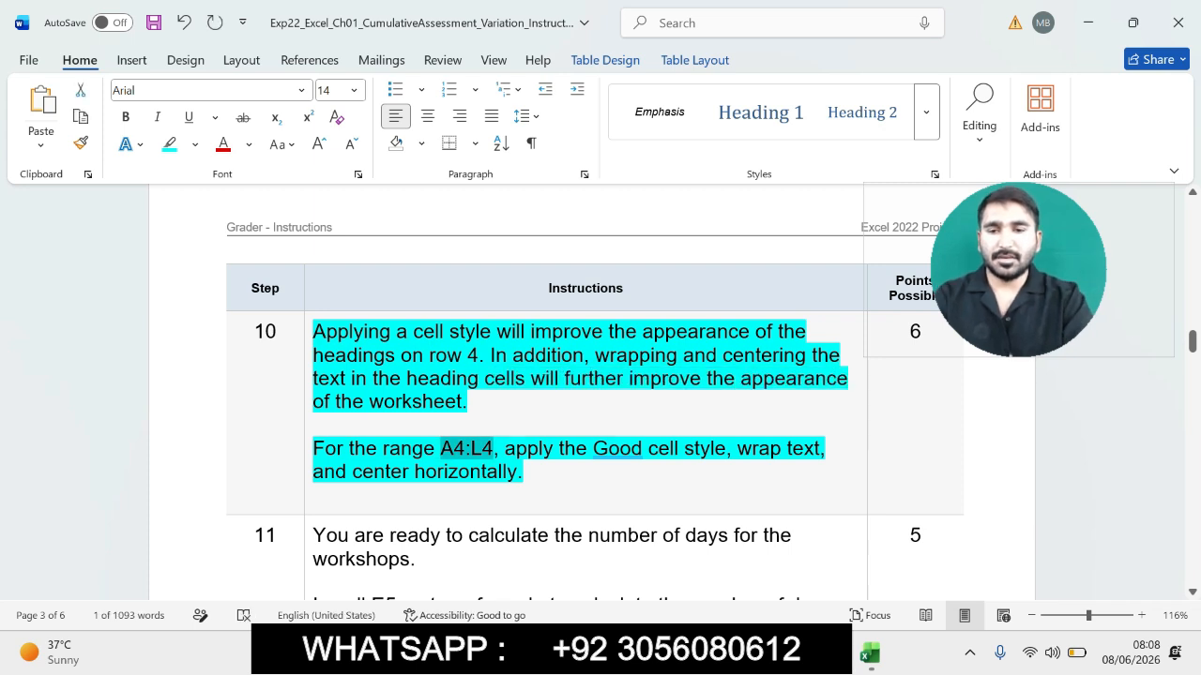
drag(312, 448, 503, 448)
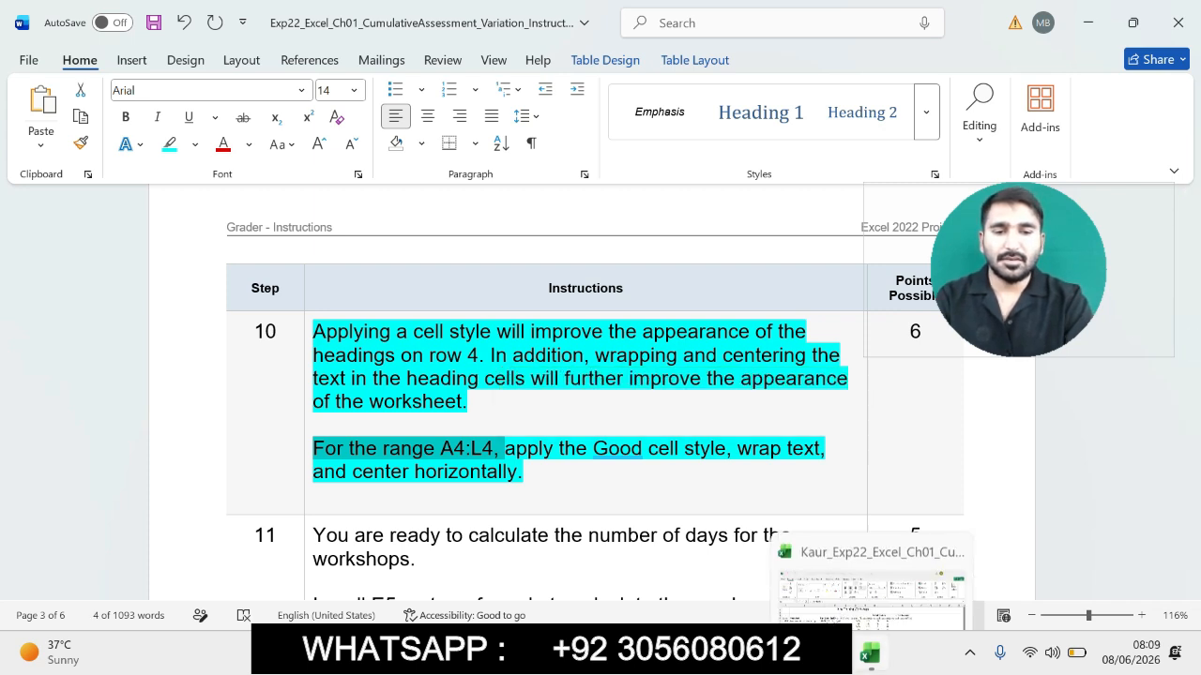
click(870, 654)
click(47, 202)
key(ctrl+v)
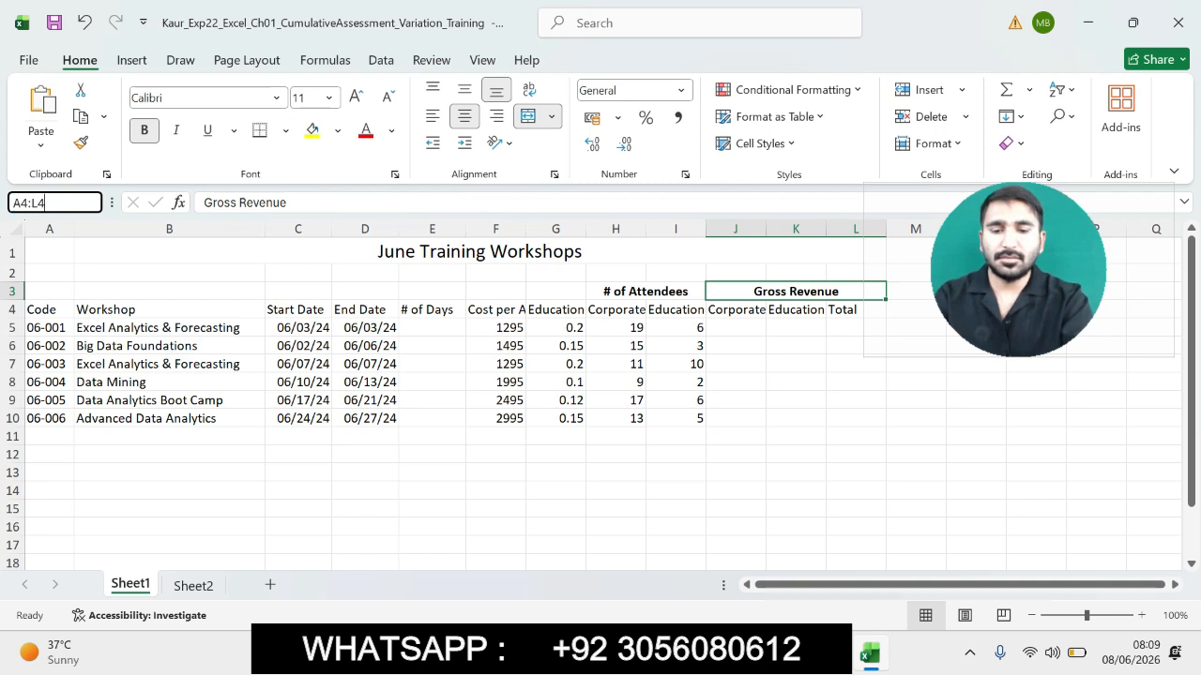
key(Return)
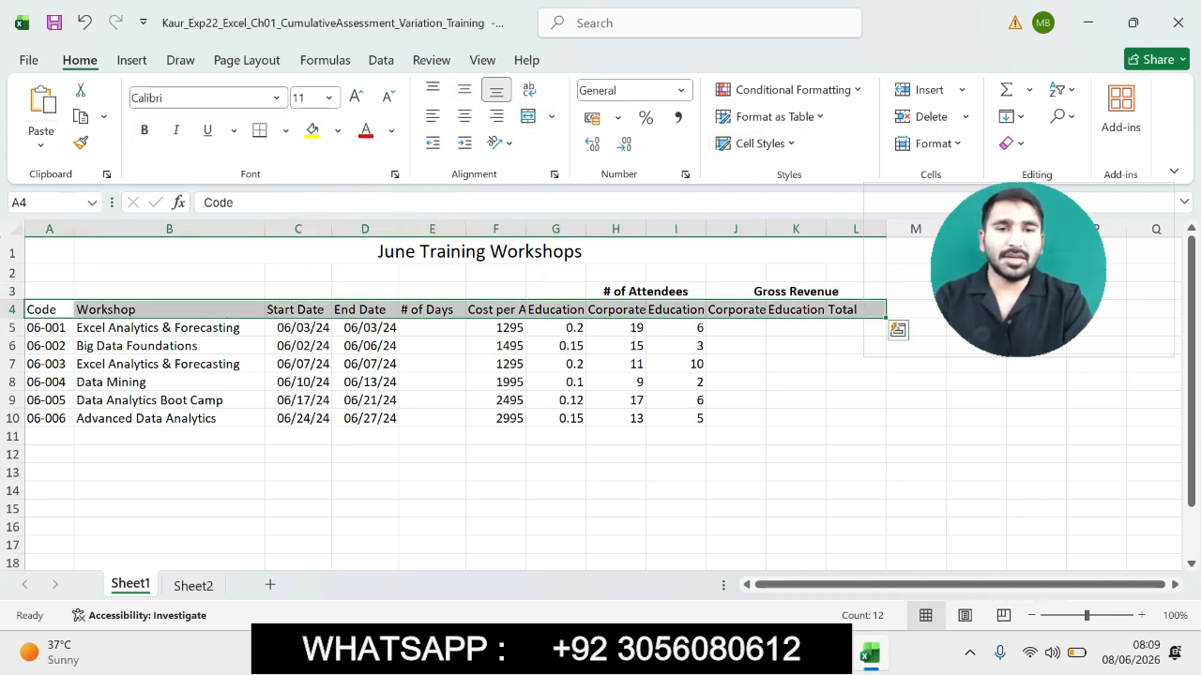
click(756, 143)
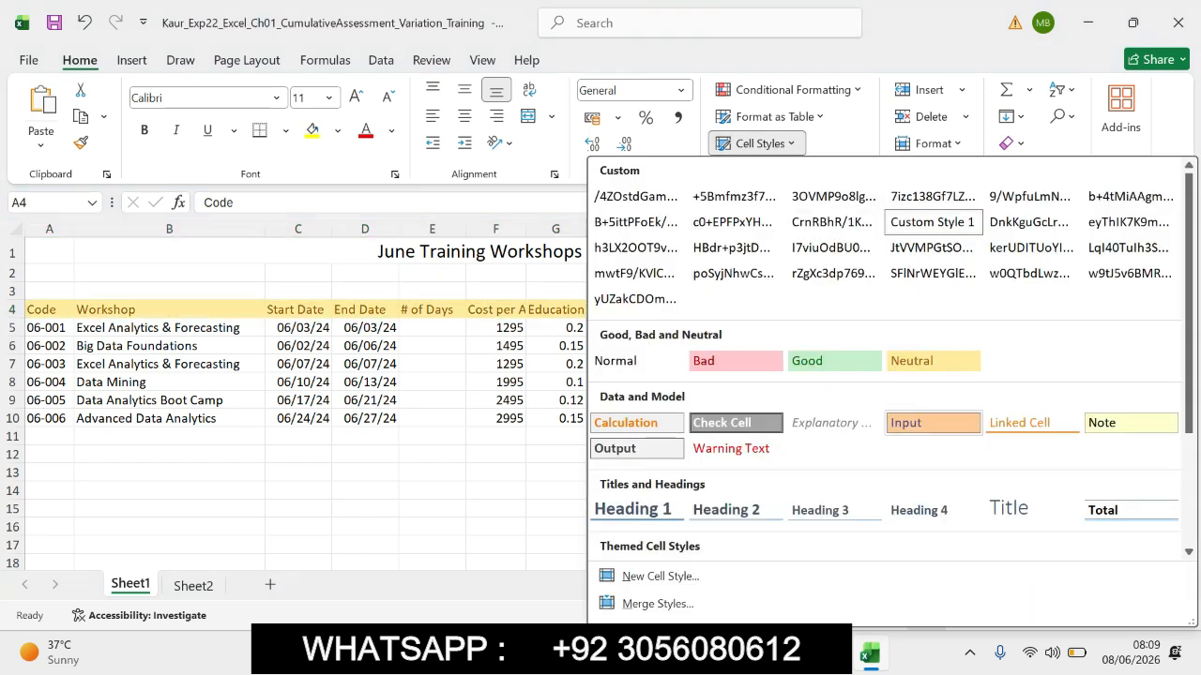
click(834, 361)
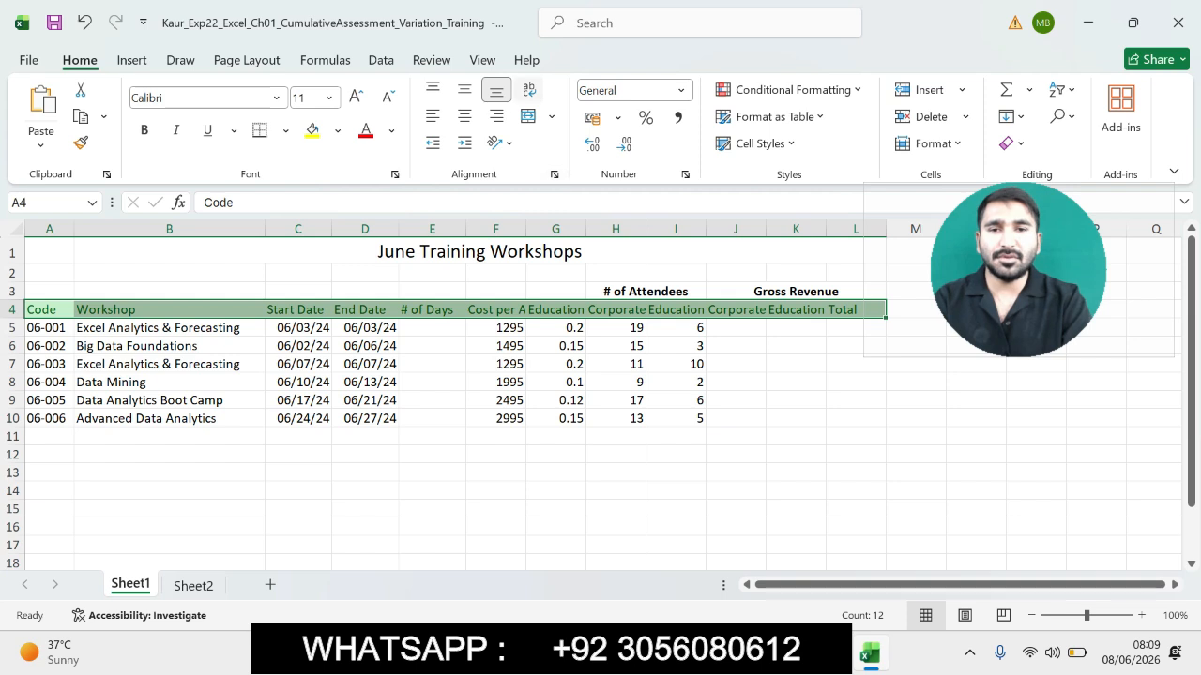
- Wrap text and center horizontally the A4:L4 headings
click(529, 89)
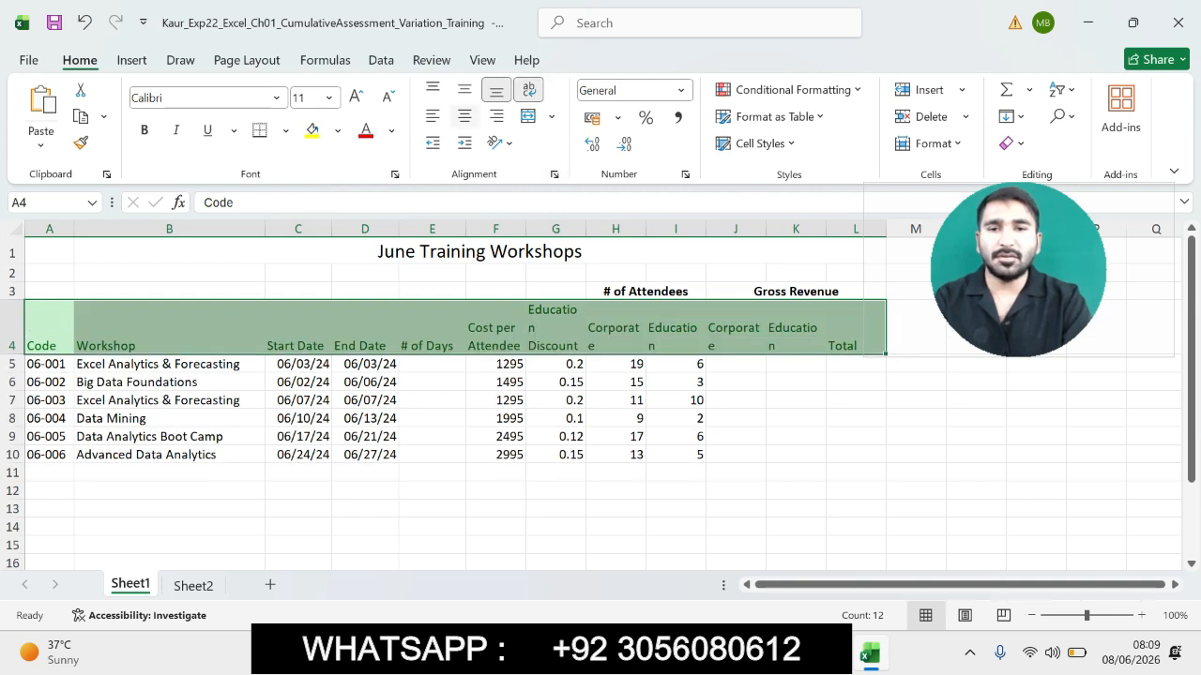
click(464, 116)
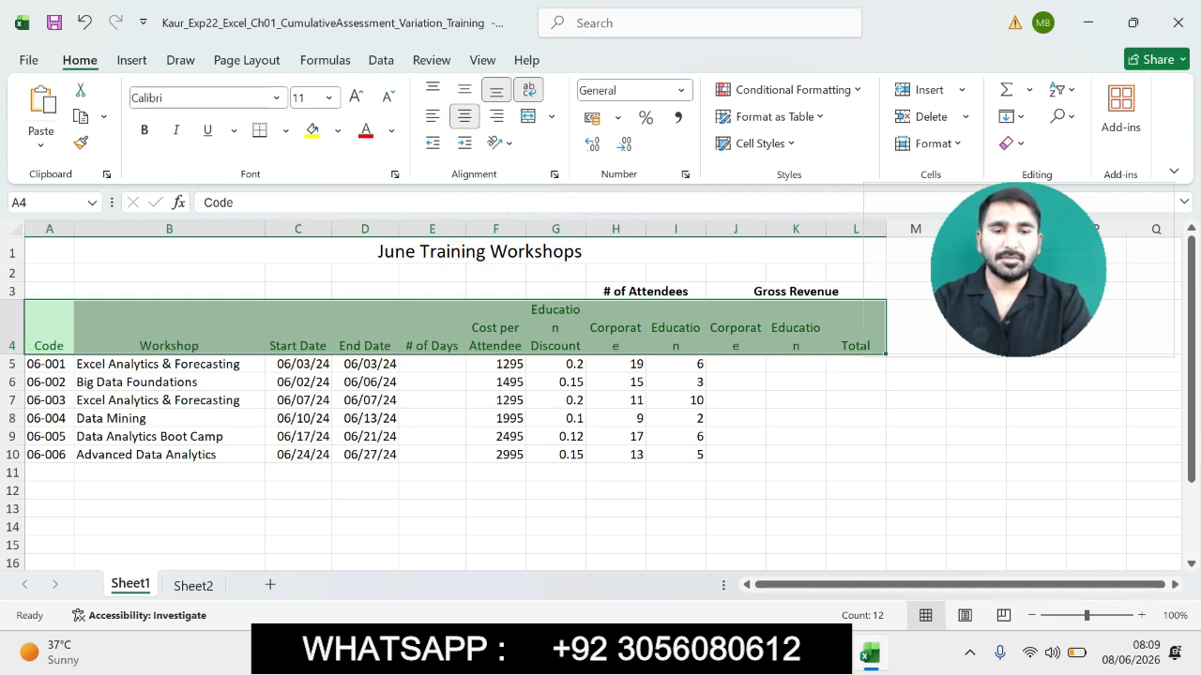
- In the Word instructions, highlight step 11's number of days formula instruction
key(alt+Tab)
drag(1192, 342, 1192, 360)
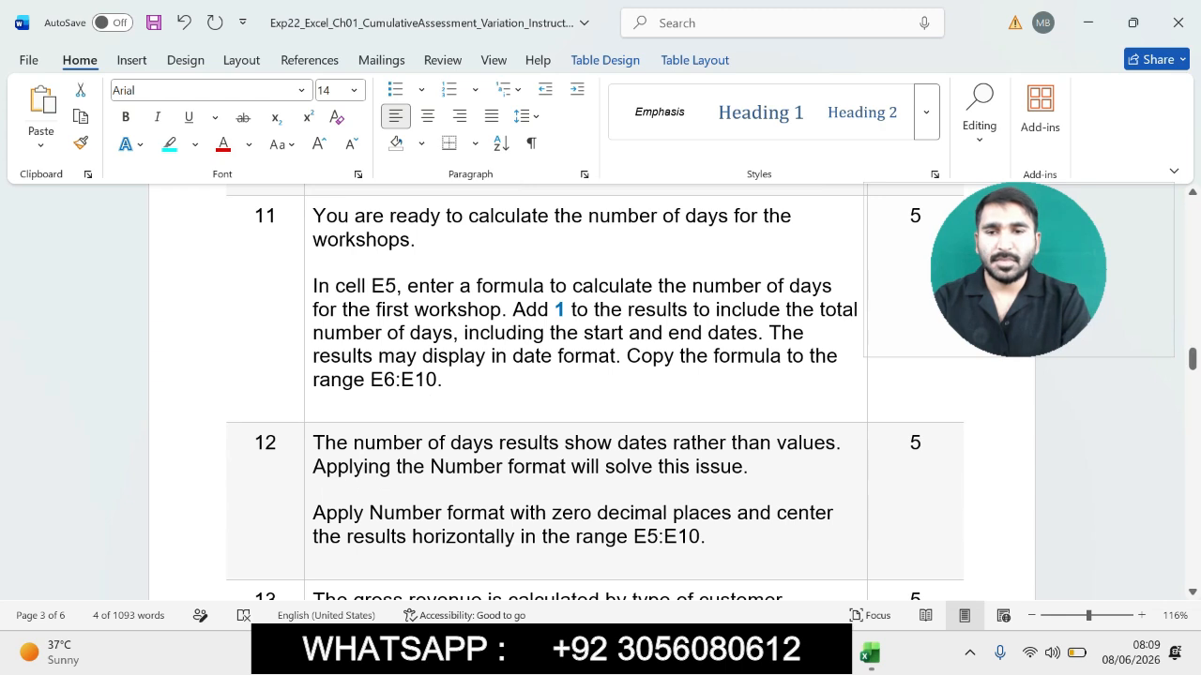
drag(313, 216, 518, 379)
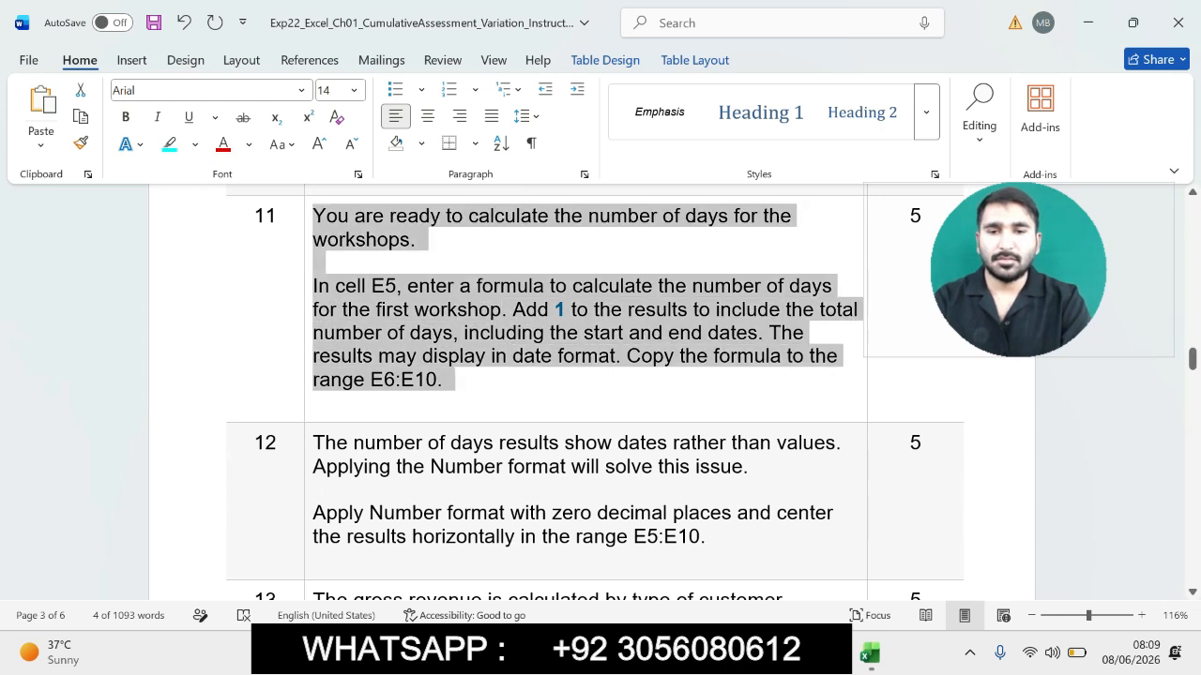
click(611, 353)
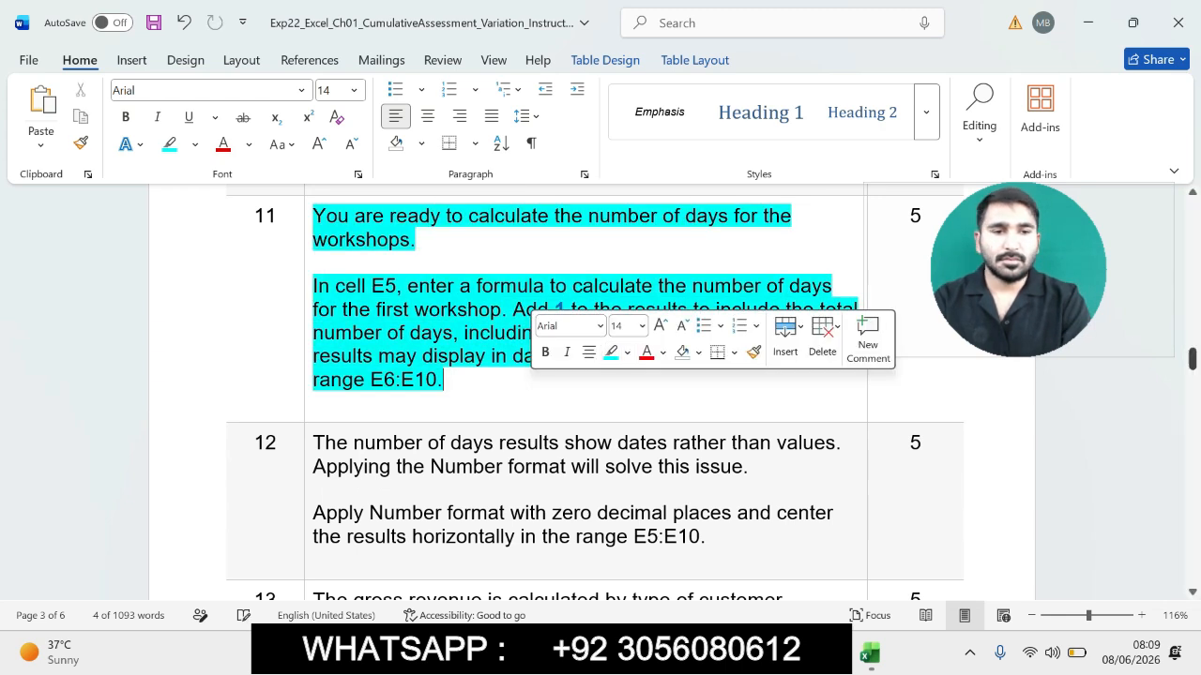
- Enter the formula =(D5-C5)+1 in cell E5 to count the first workshop's days
drag(1192, 359, 1192, 352)
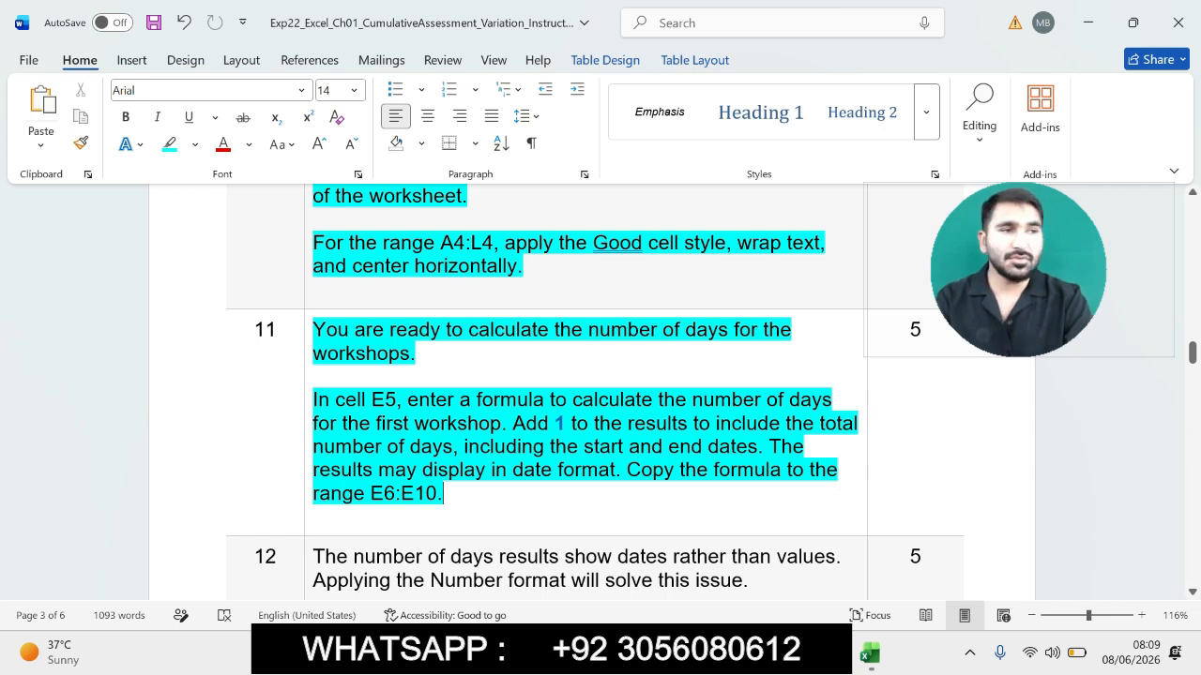
drag(313, 399, 498, 494)
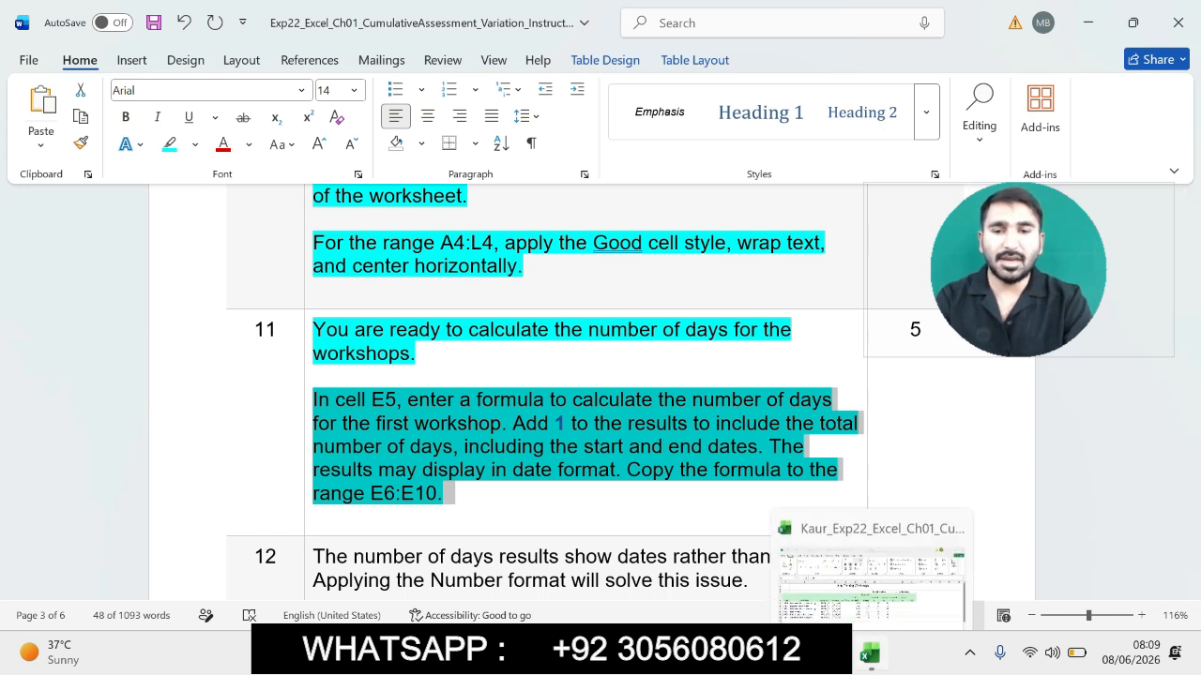
click(870, 655)
click(736, 364)
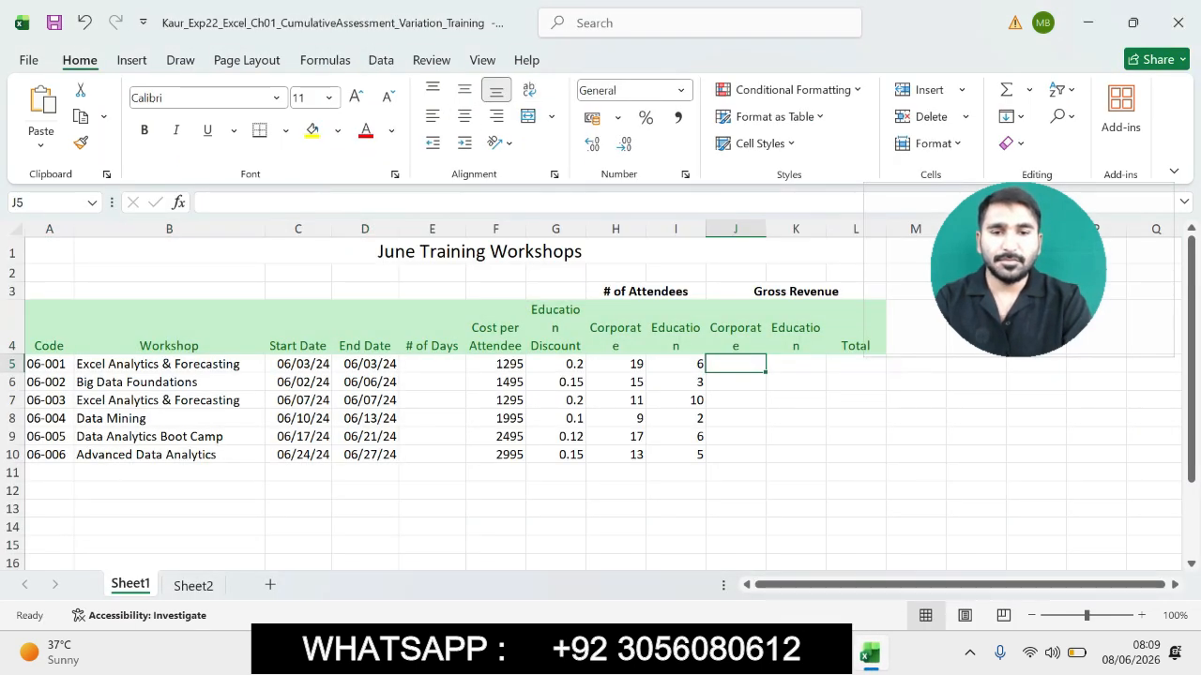
click(432, 364)
text(=)
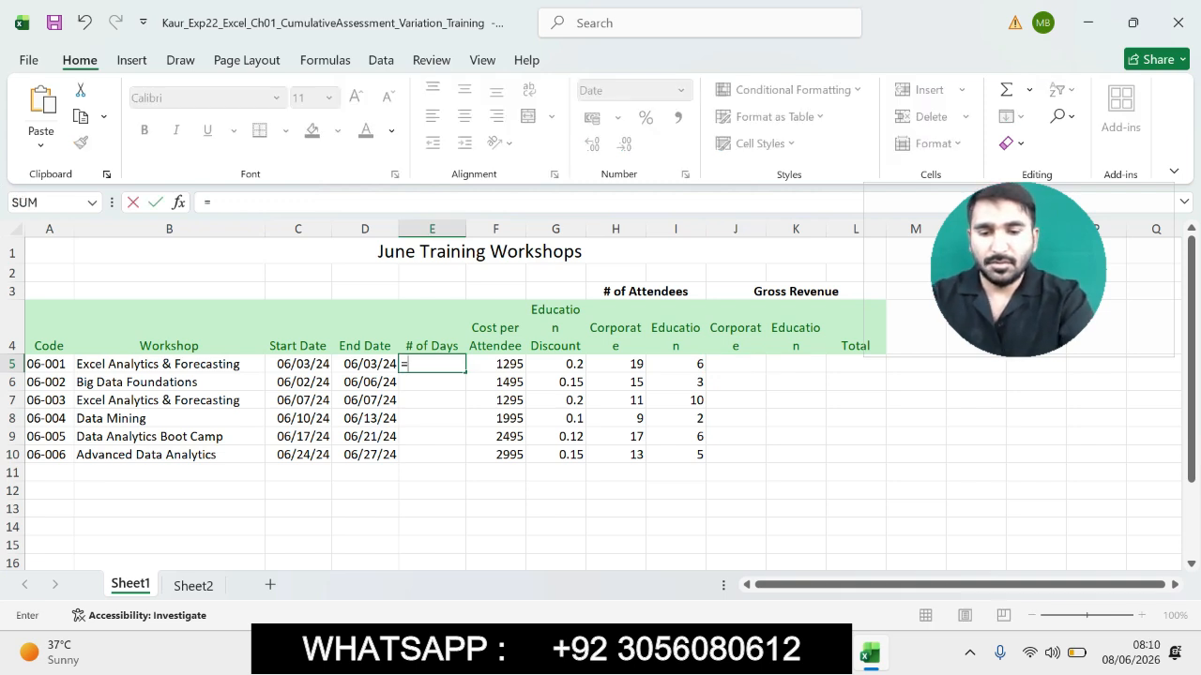
text(()
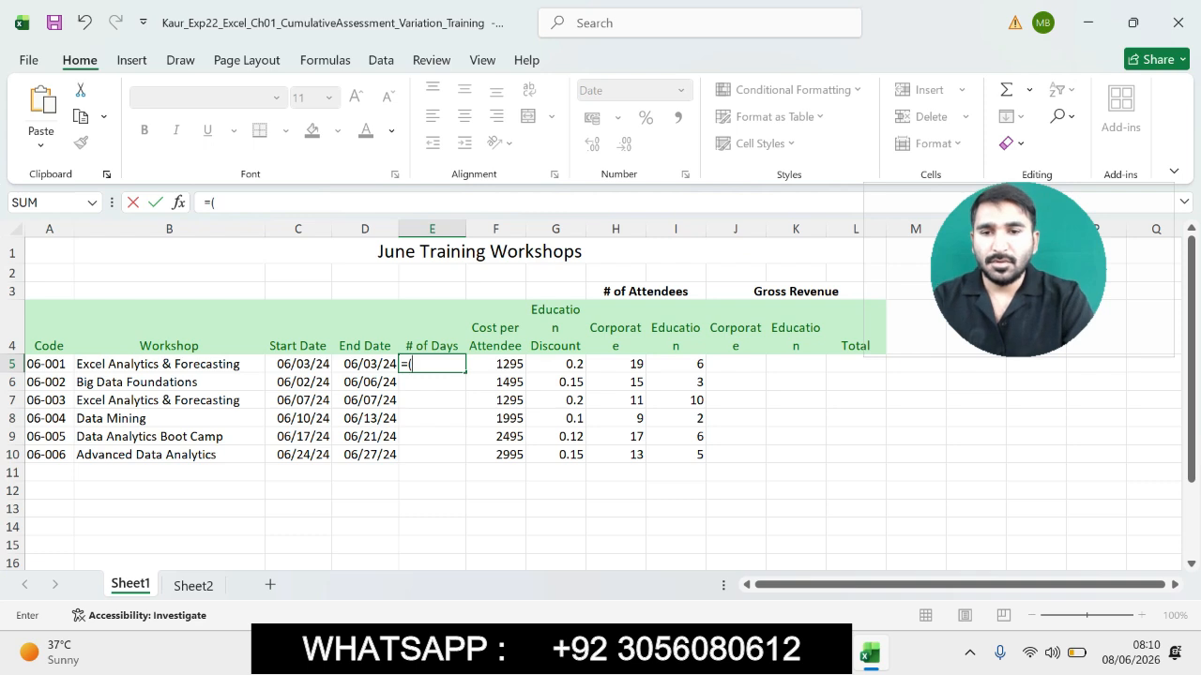
click(364, 364)
text(-)
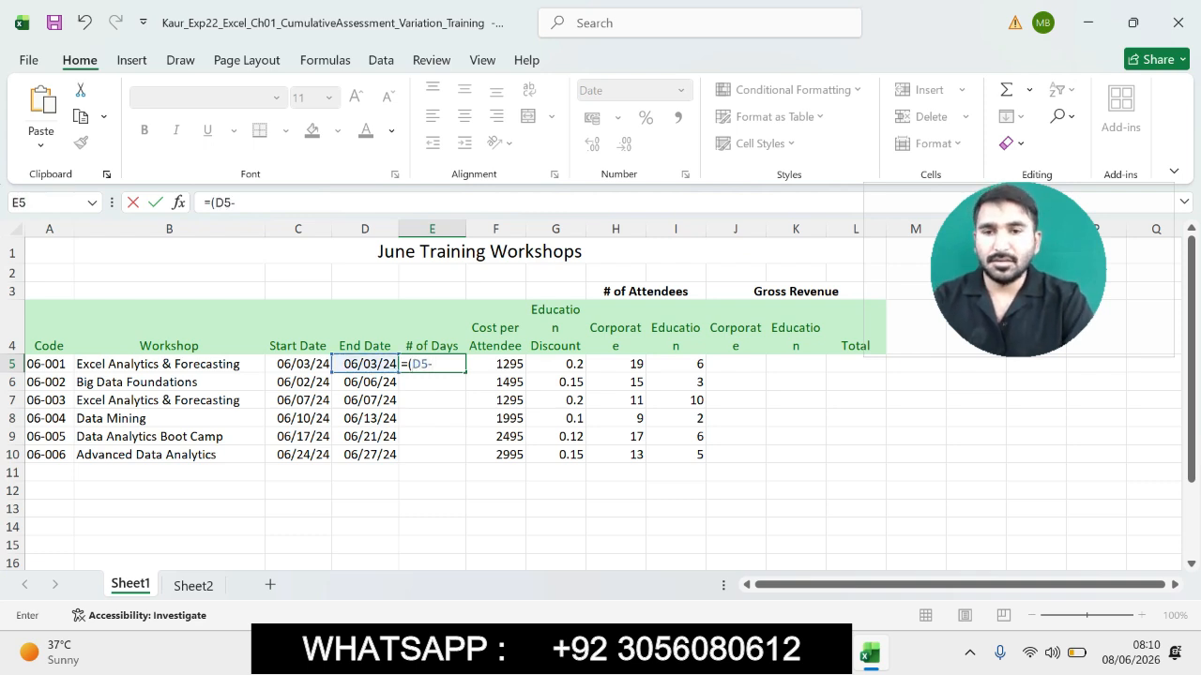
click(299, 364)
text()+1)
key(Return)
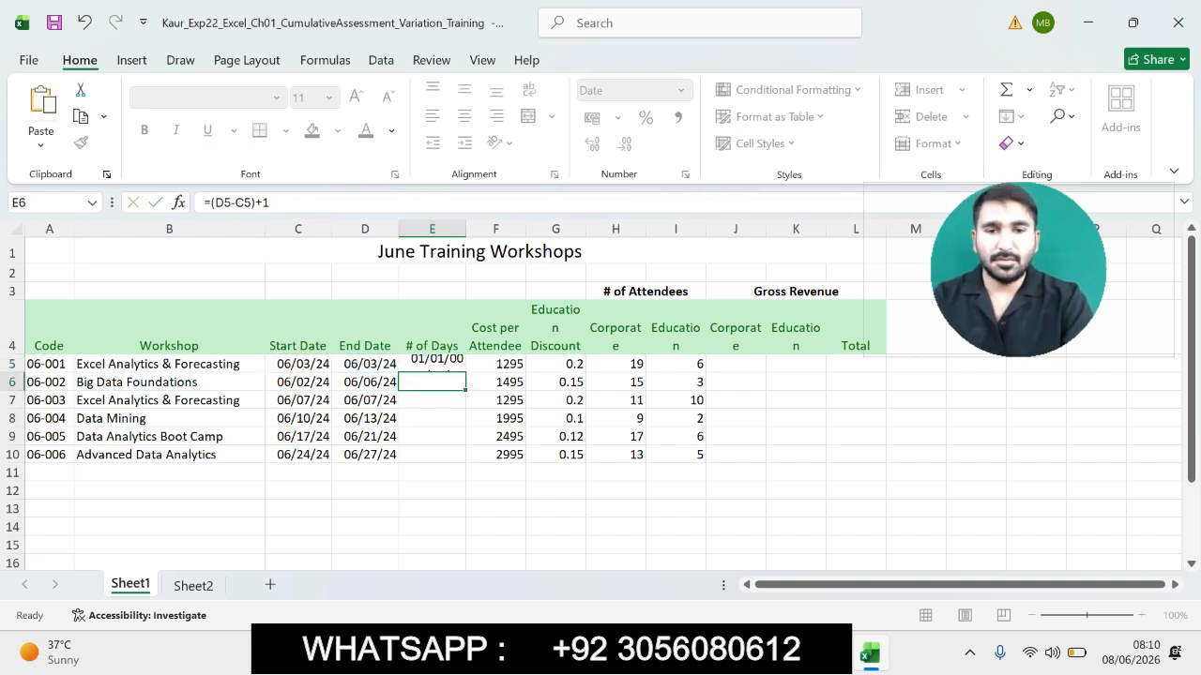
- Copy the E5 formula down to the range E6:E10
key(Up)
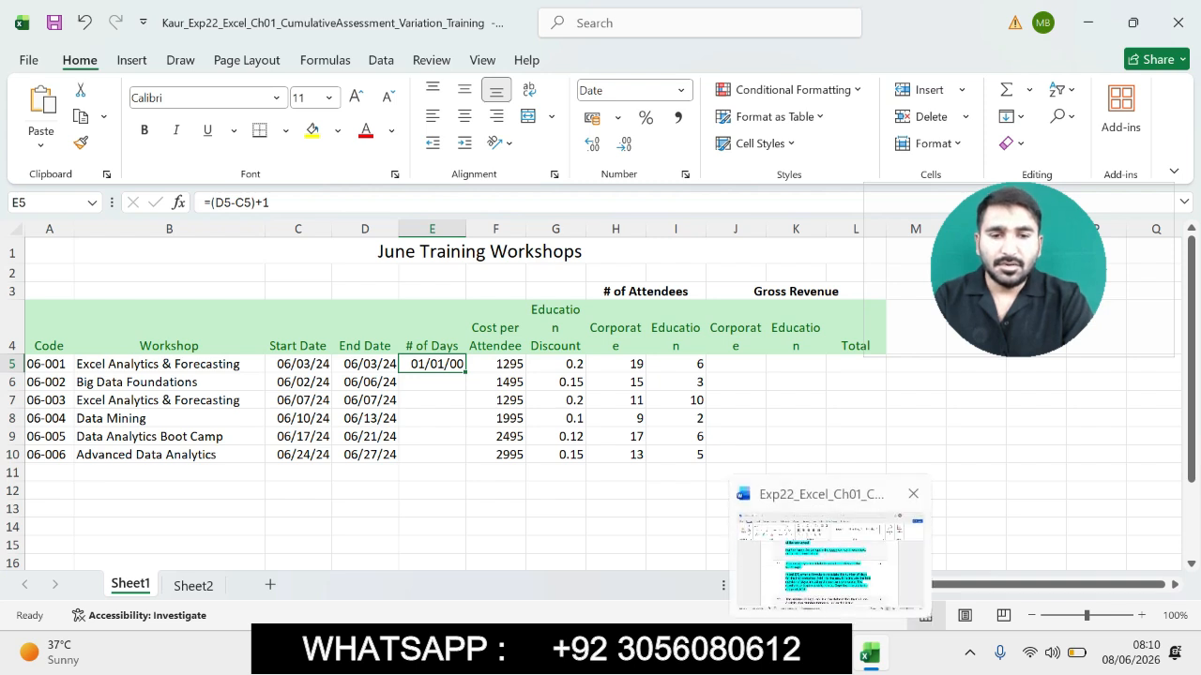
click(831, 653)
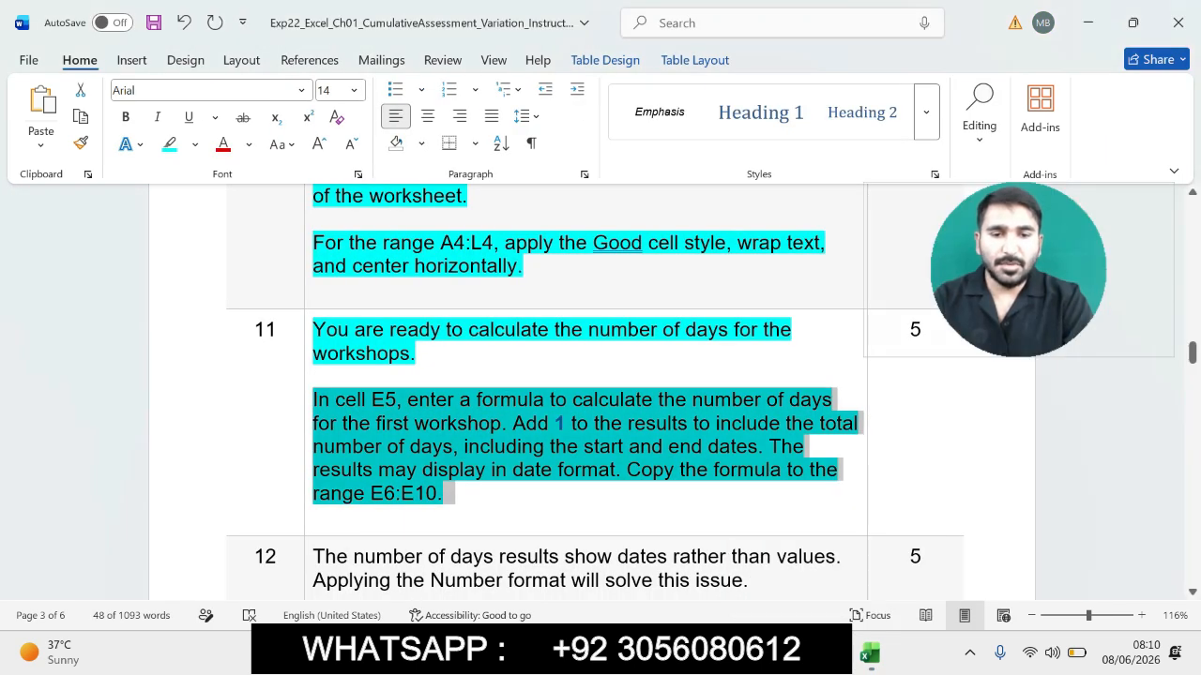
click(626, 470)
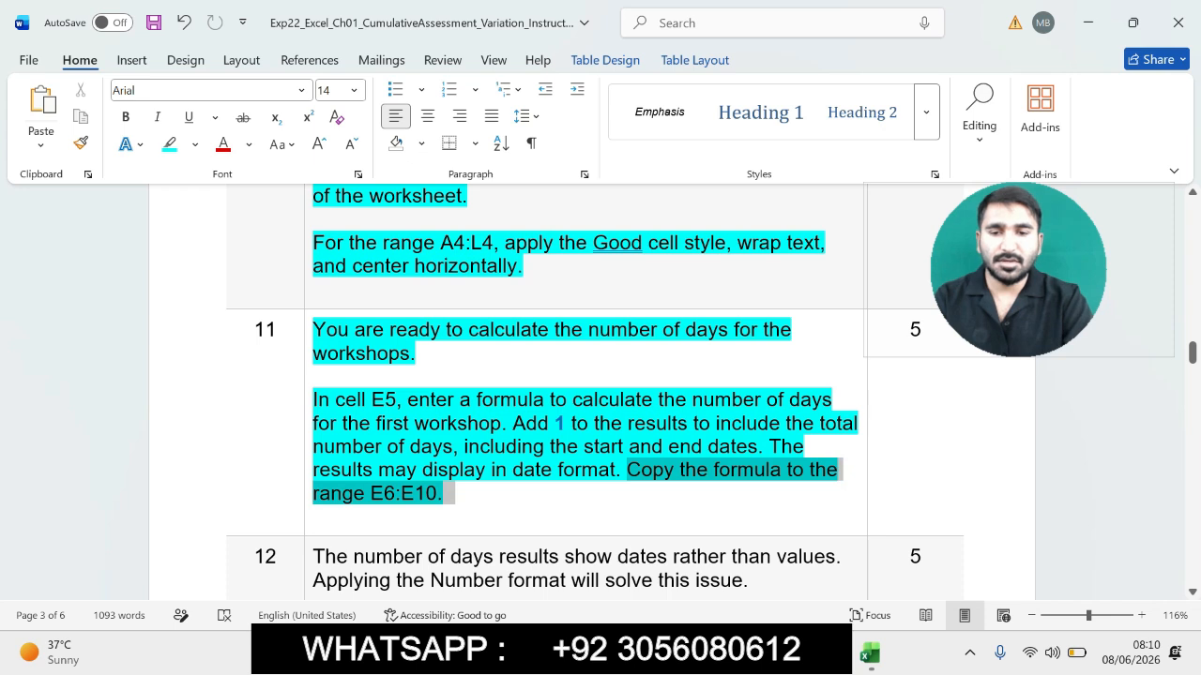
click(870, 654)
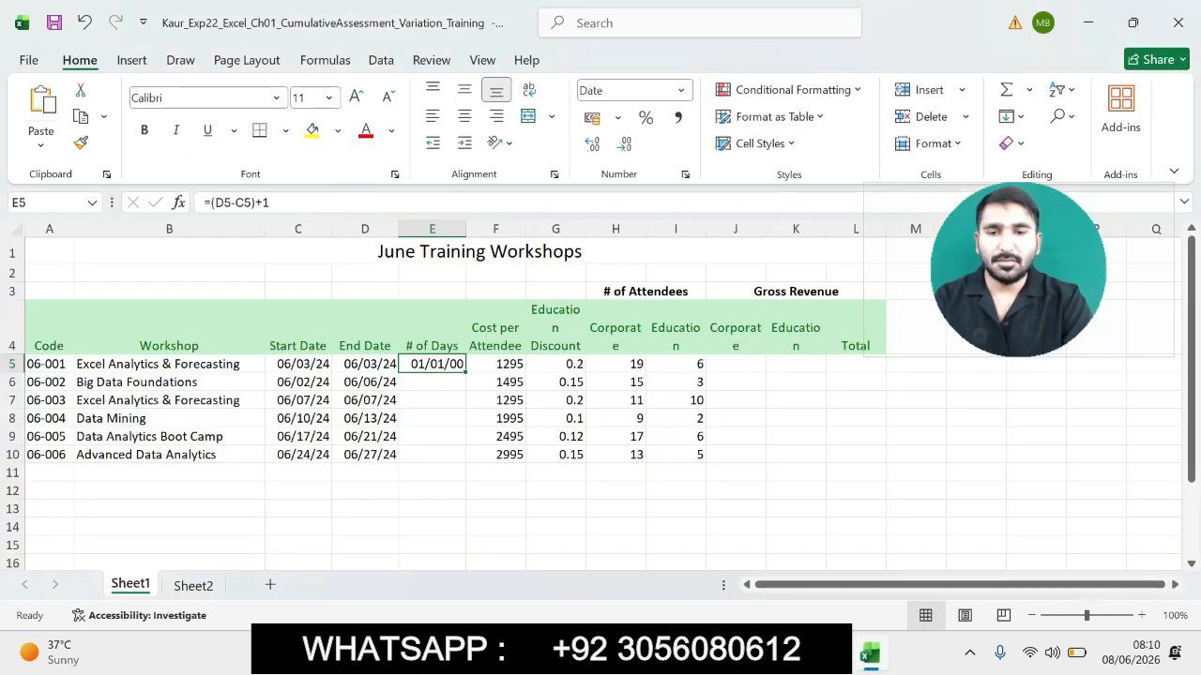
drag(465, 372, 460, 459)
- In the Word instructions, highlight step 12's Number format instruction
click(829, 653)
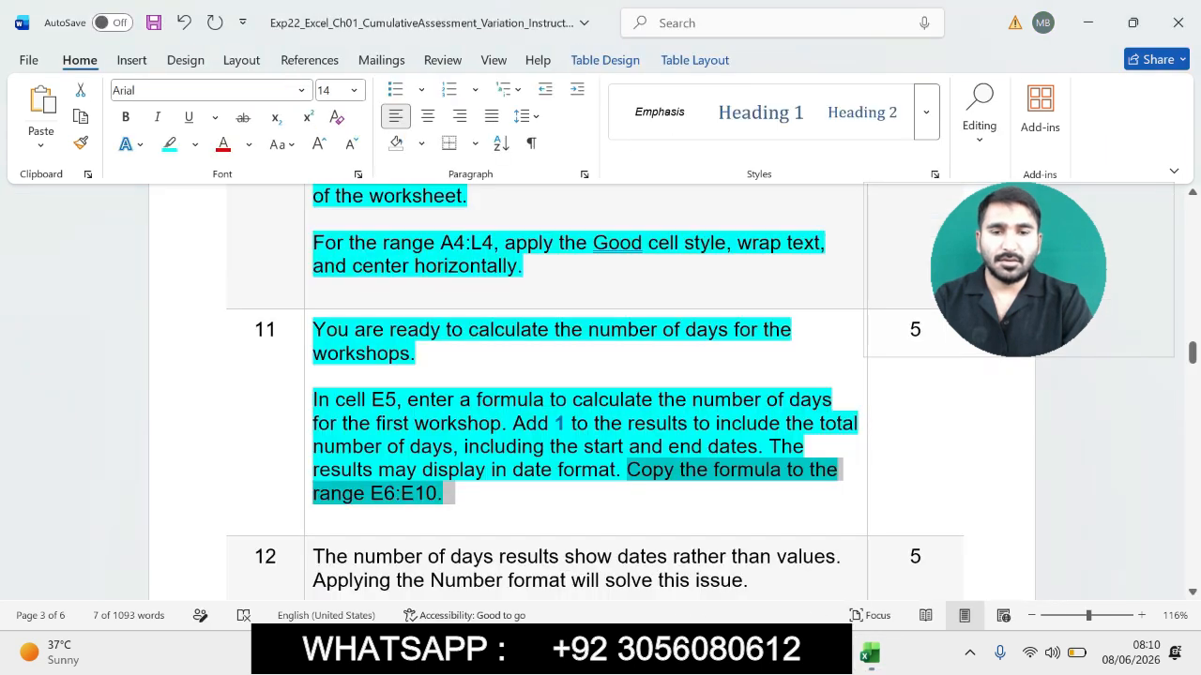
drag(1192, 352, 1192, 368)
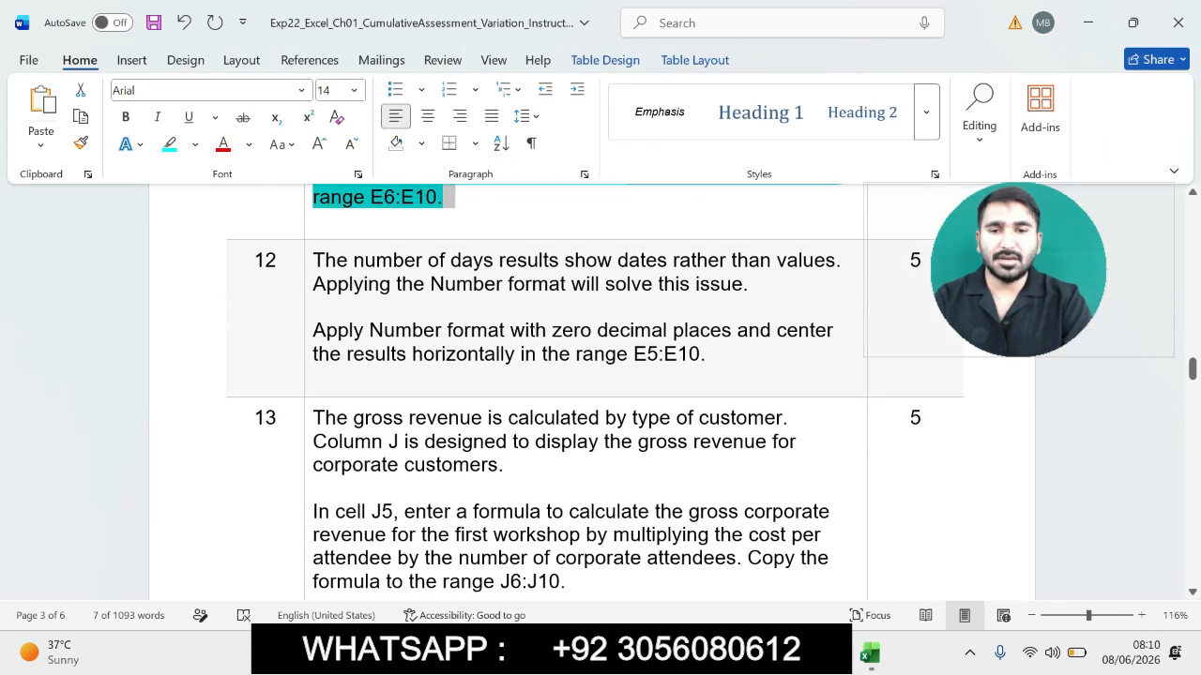
drag(314, 261, 728, 362)
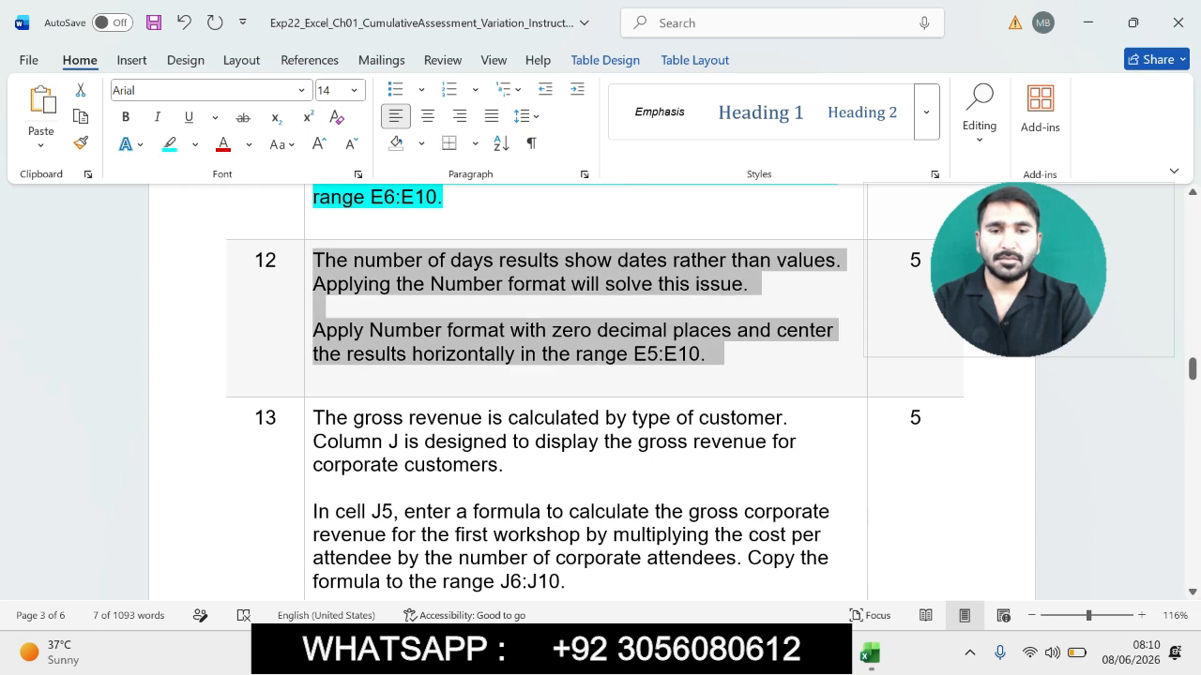
click(822, 341)
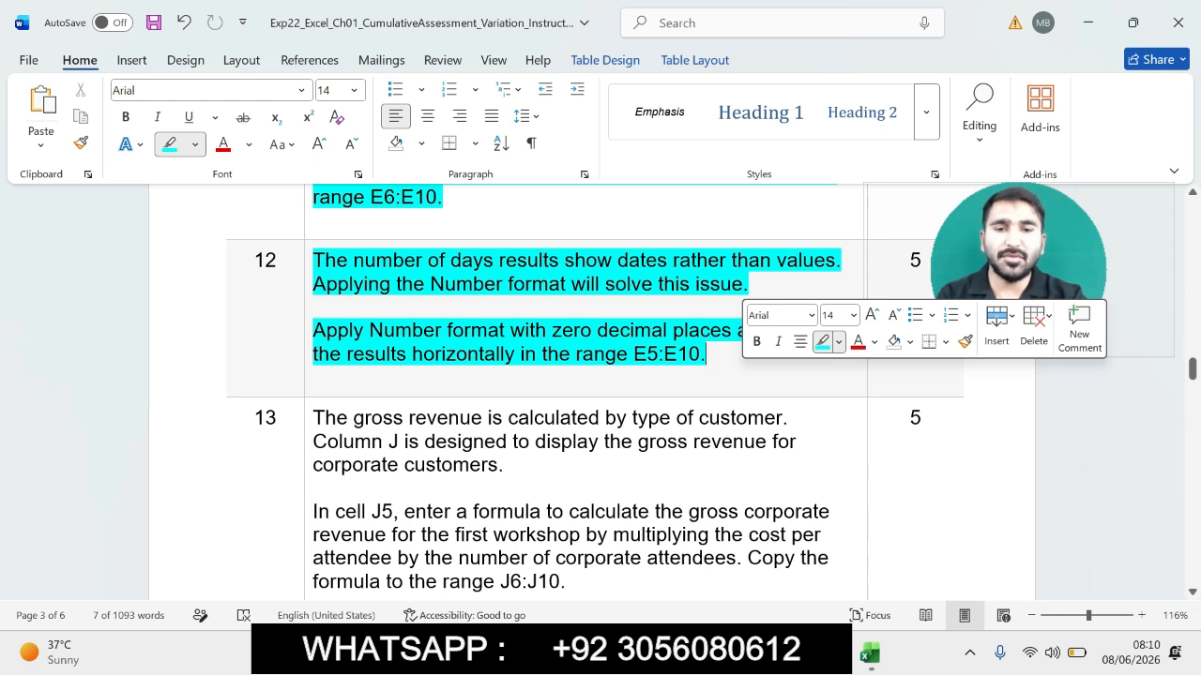
mouse_move(314, 331)
mouse_down()
mouse_move(519, 355)
mouse_move(719, 355)
mouse_up()
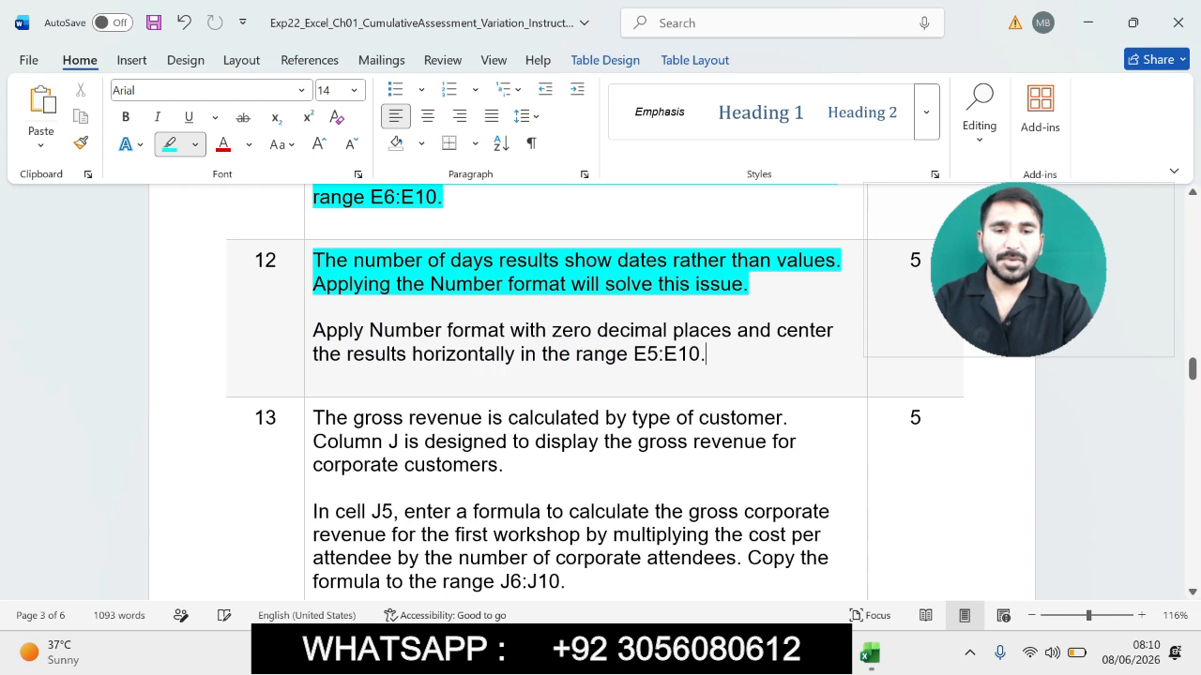
mouse_move(314, 331)
mouse_down()
mouse_move(433, 354)
mouse_move(719, 354)
mouse_up()
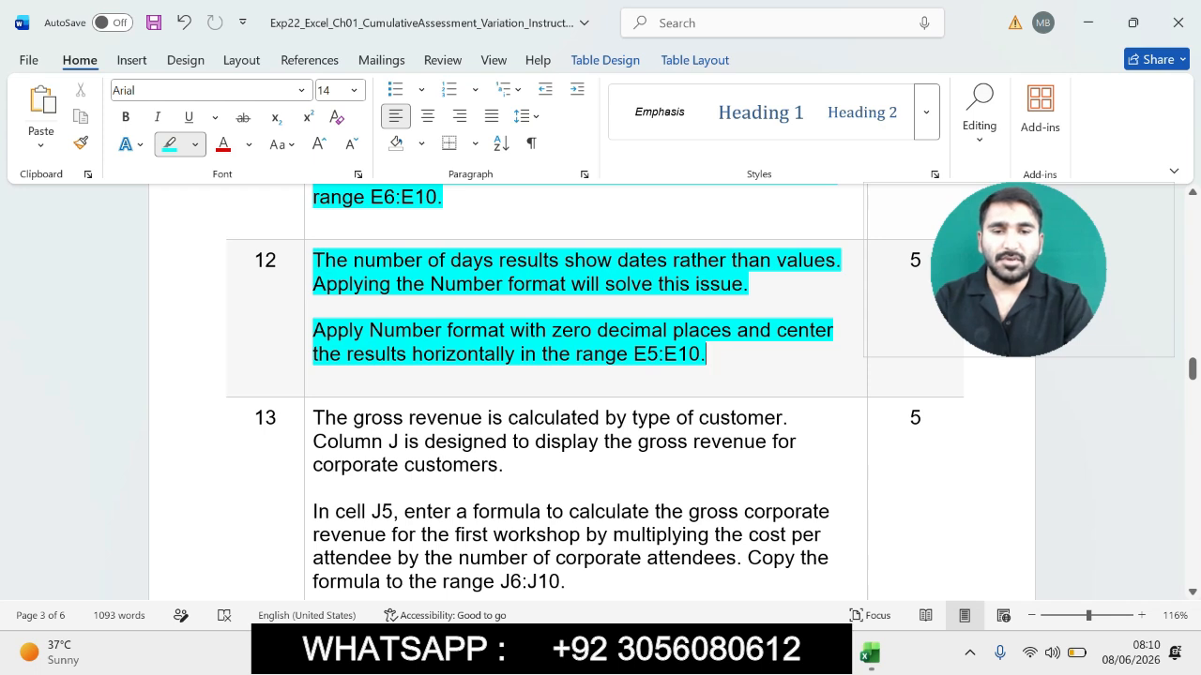
key(ctrl+z)
key(ctrl+z)
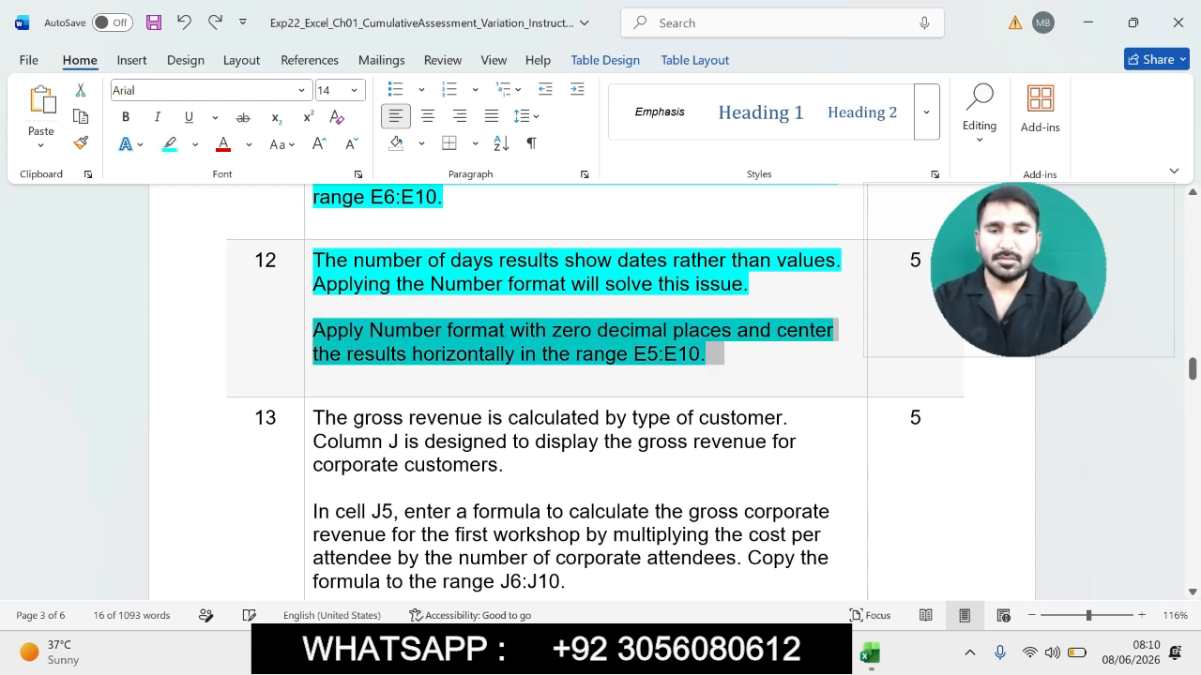
- Select the range E5:E10 and apply the Number format with zero decimal places
click(633, 354)
drag(634, 354, 699, 354)
key(ctrl+c)
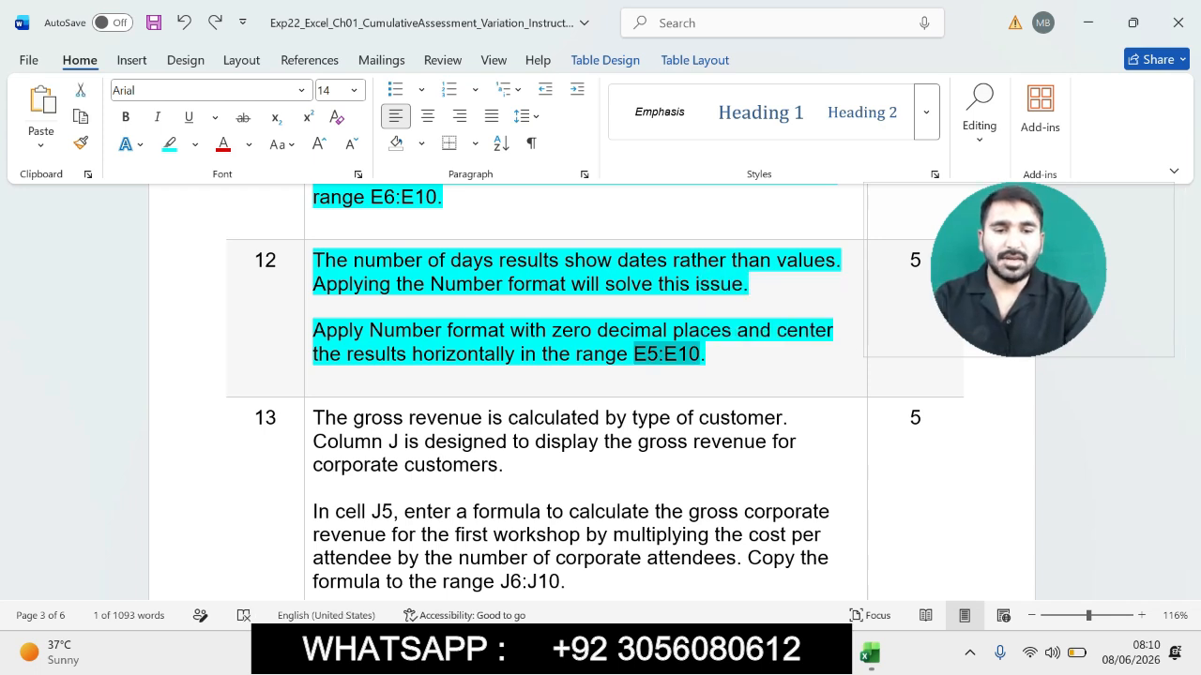
key(alt+Tab)
click(47, 202)
key(ctrl+v)
key(Return)
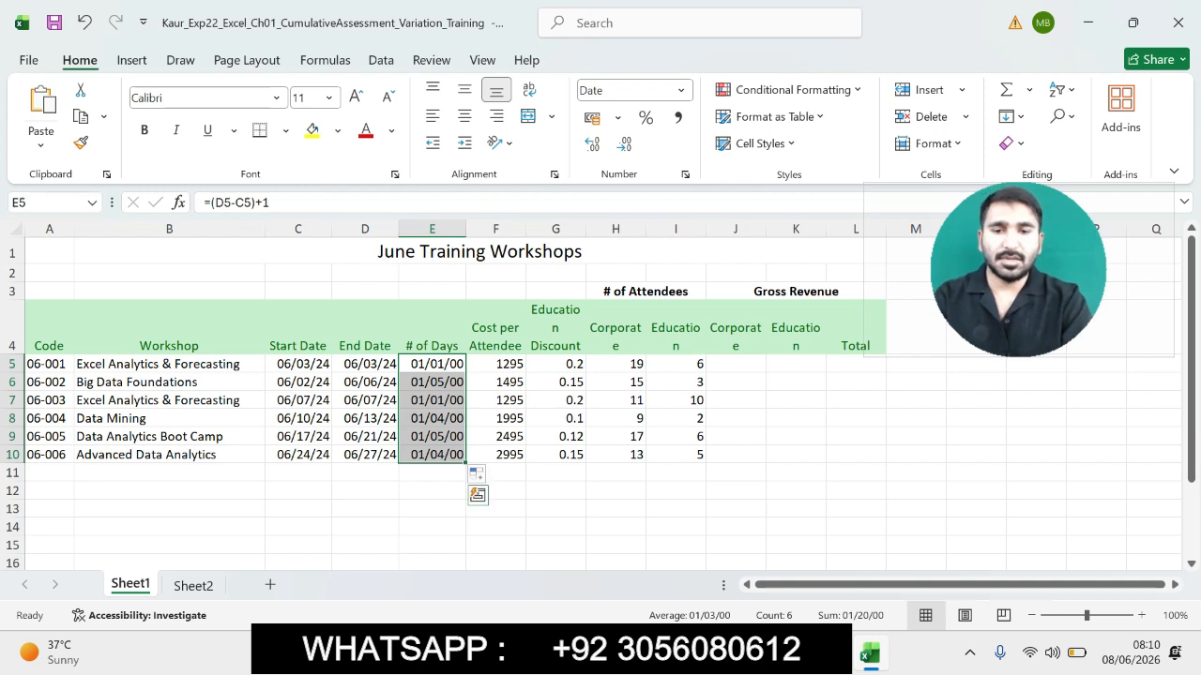
key(alt+Tab)
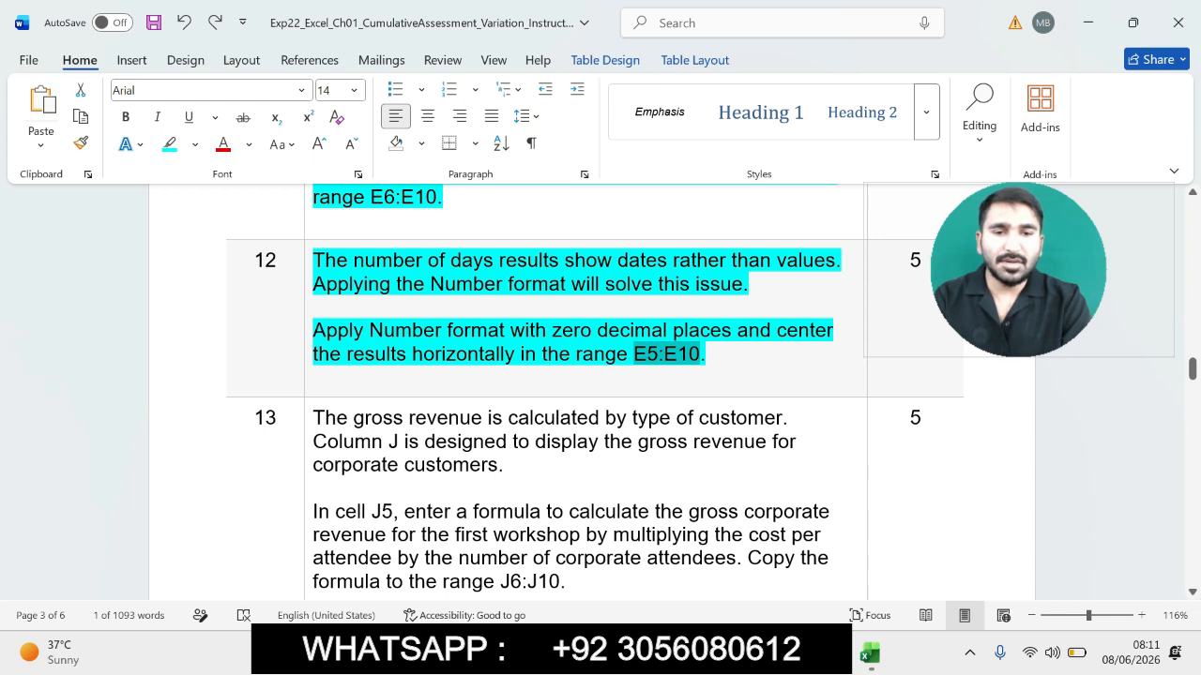
drag(315, 307, 575, 354)
key(alt+Tab)
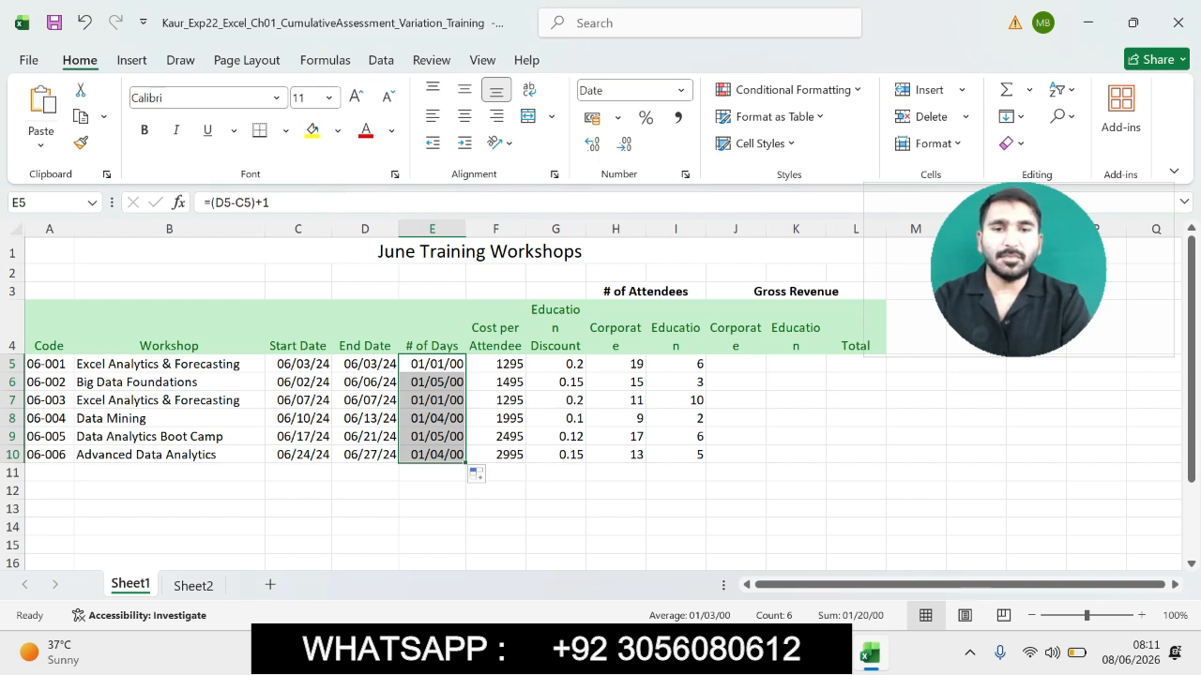
key(ctrl+1)
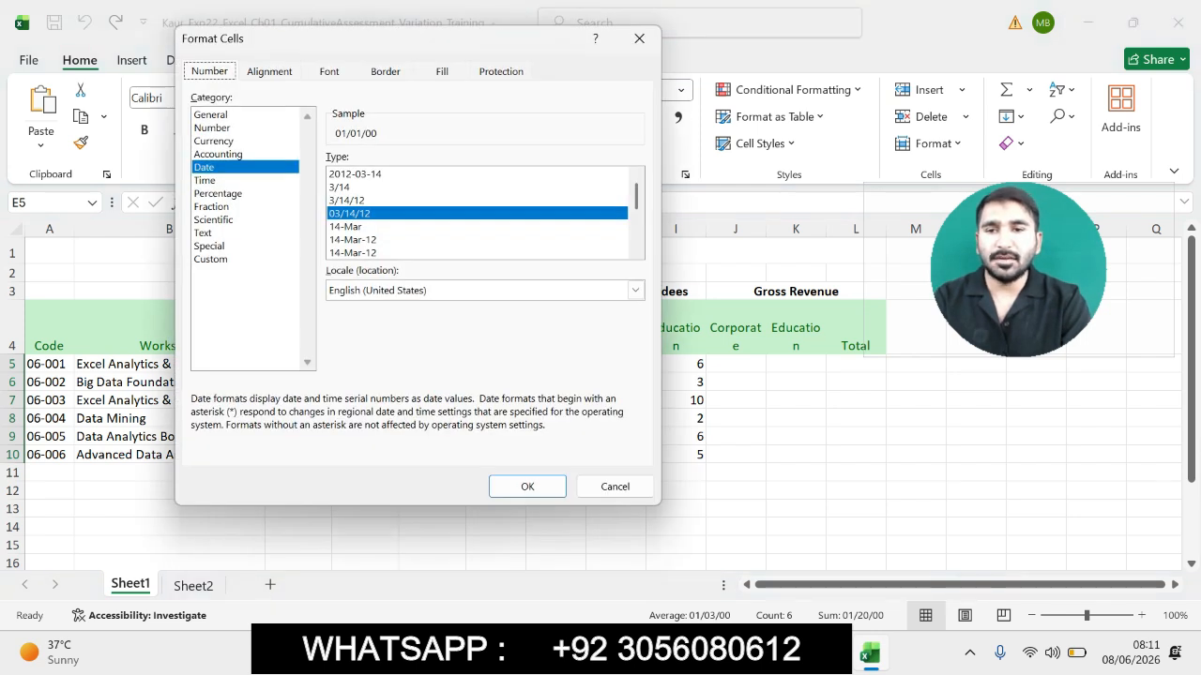
click(213, 127)
click(452, 163)
click(452, 163)
click(527, 486)
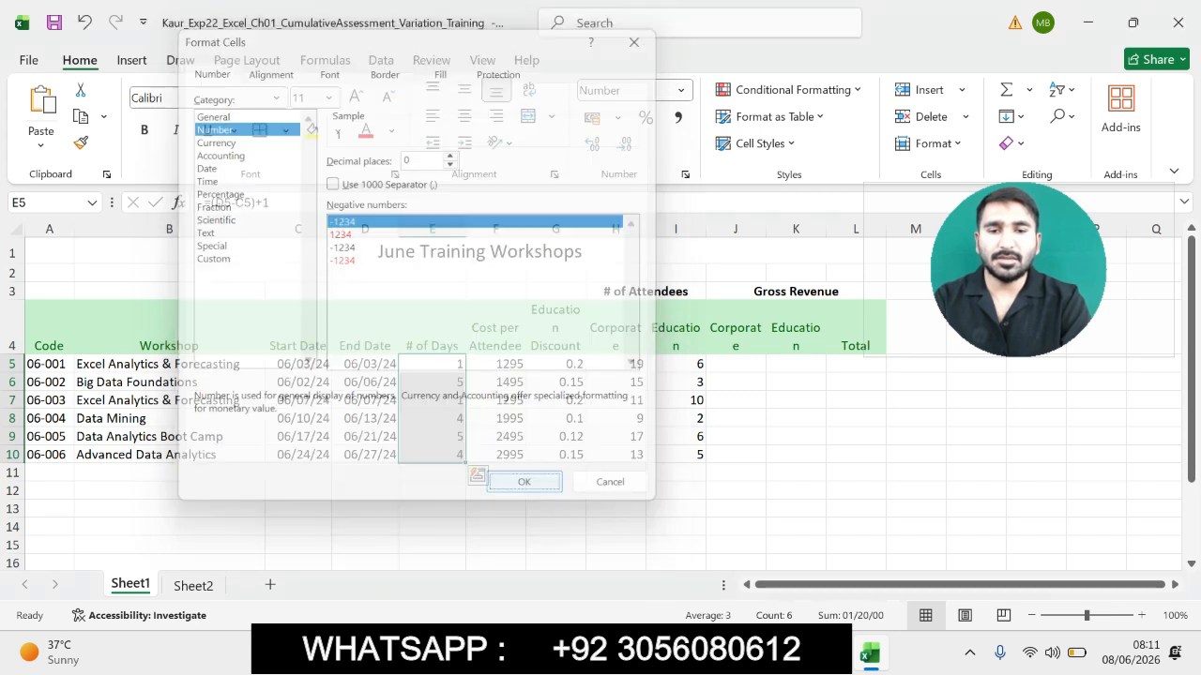
- Center the number of days results horizontally in E5:E10
key(alt+Tab)
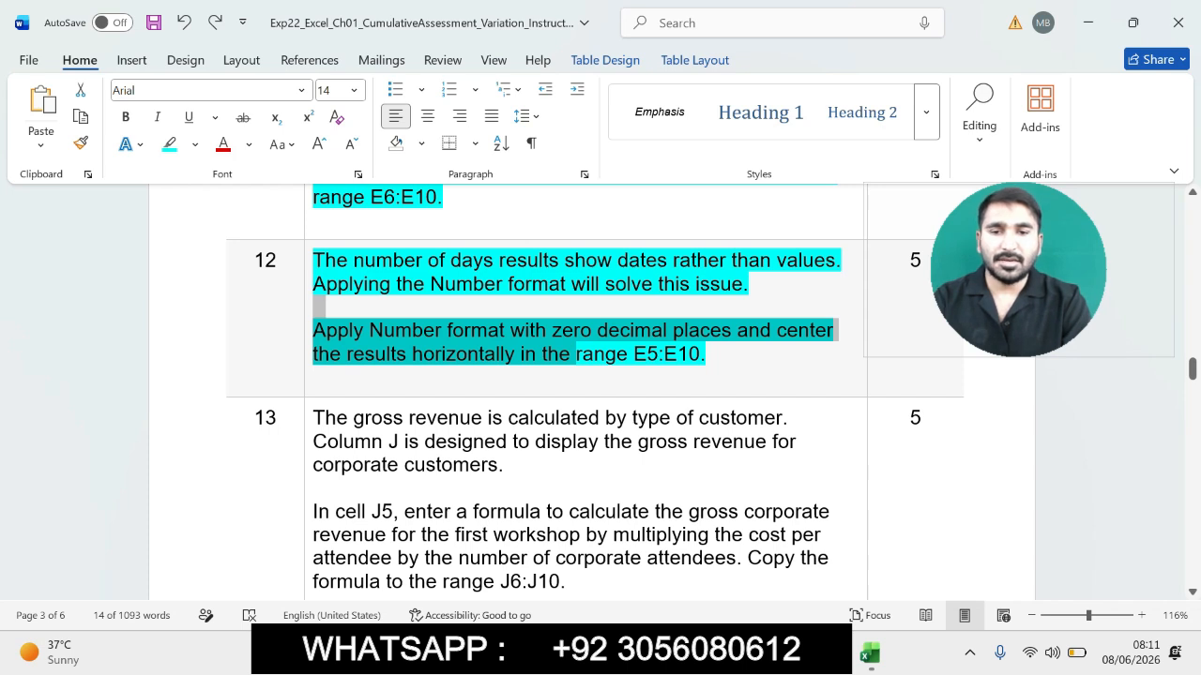
key(alt+Tab)
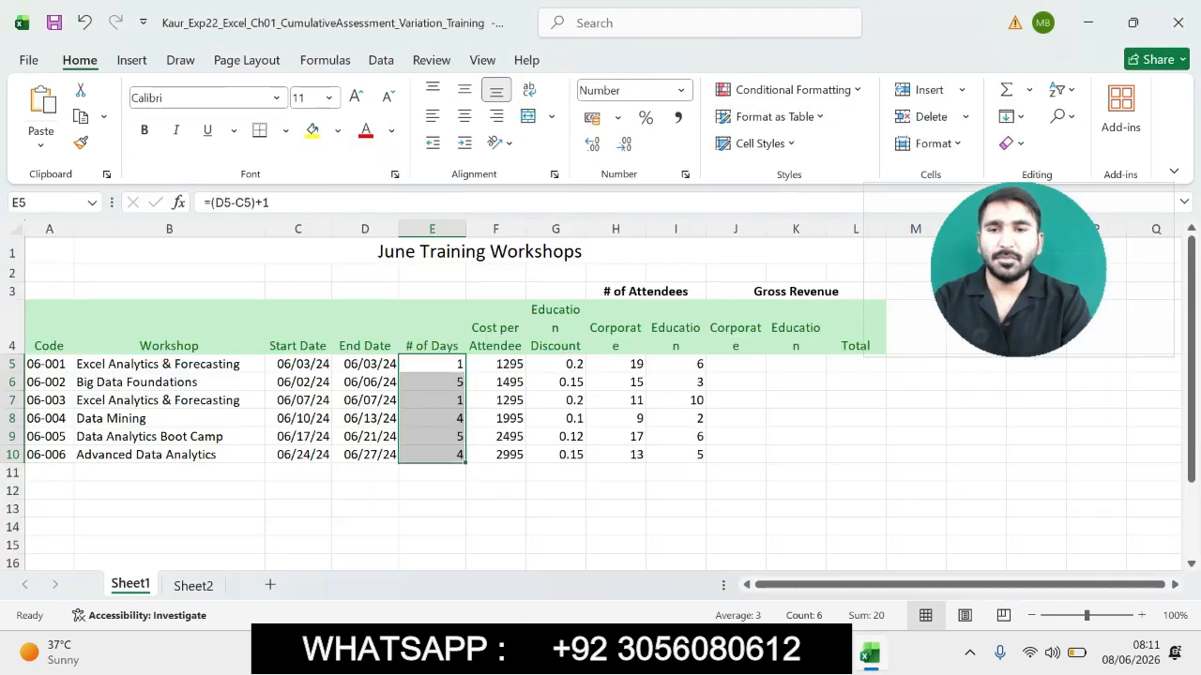
click(463, 115)
click(464, 116)
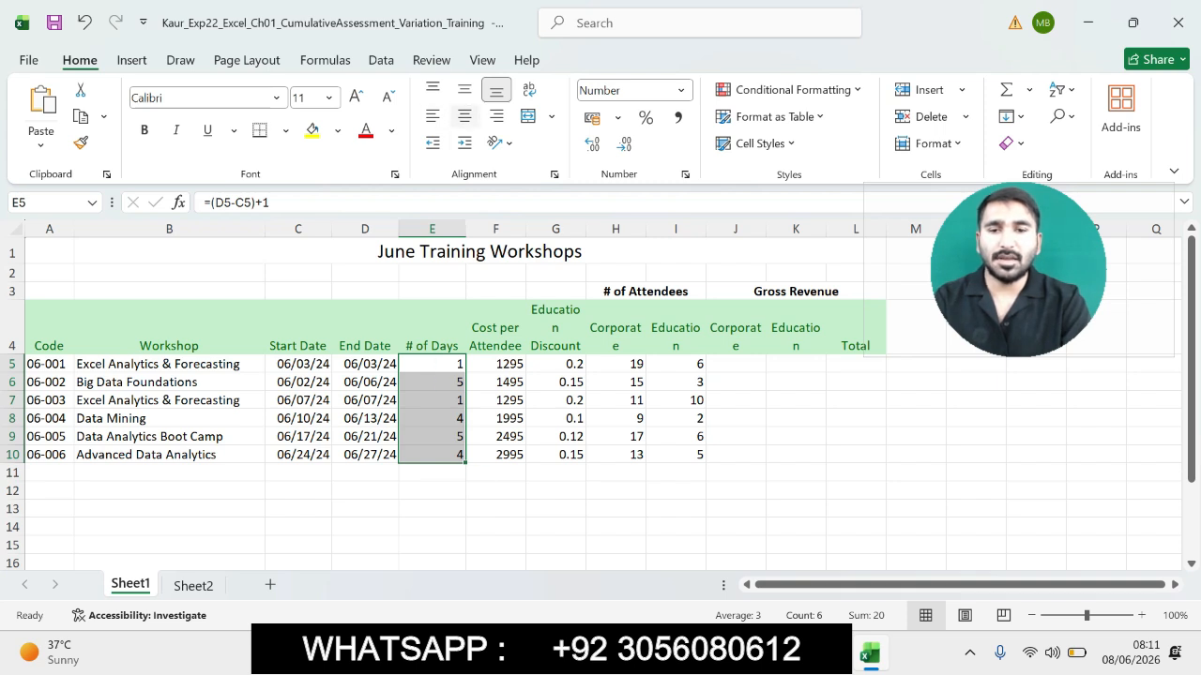
click(463, 115)
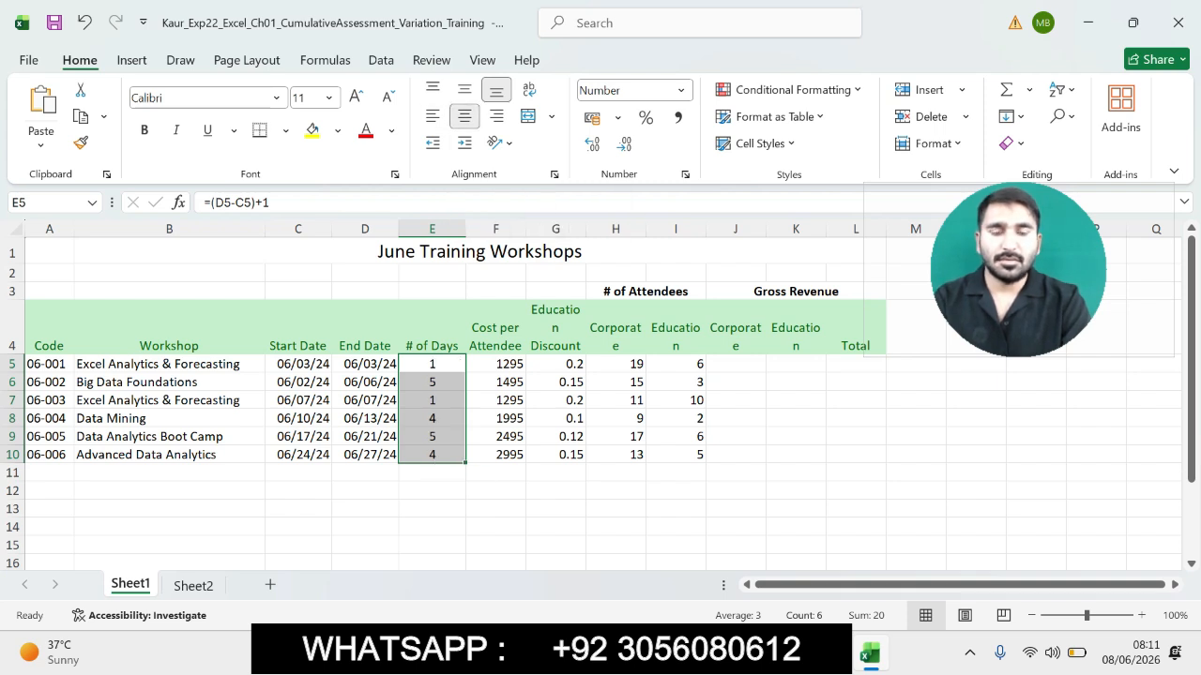
- In the Word instructions, highlight step 13's gross corporate revenue instruction
key(alt+Tab)
drag(315, 418, 600, 582)
scroll(647, 553, down, 2)
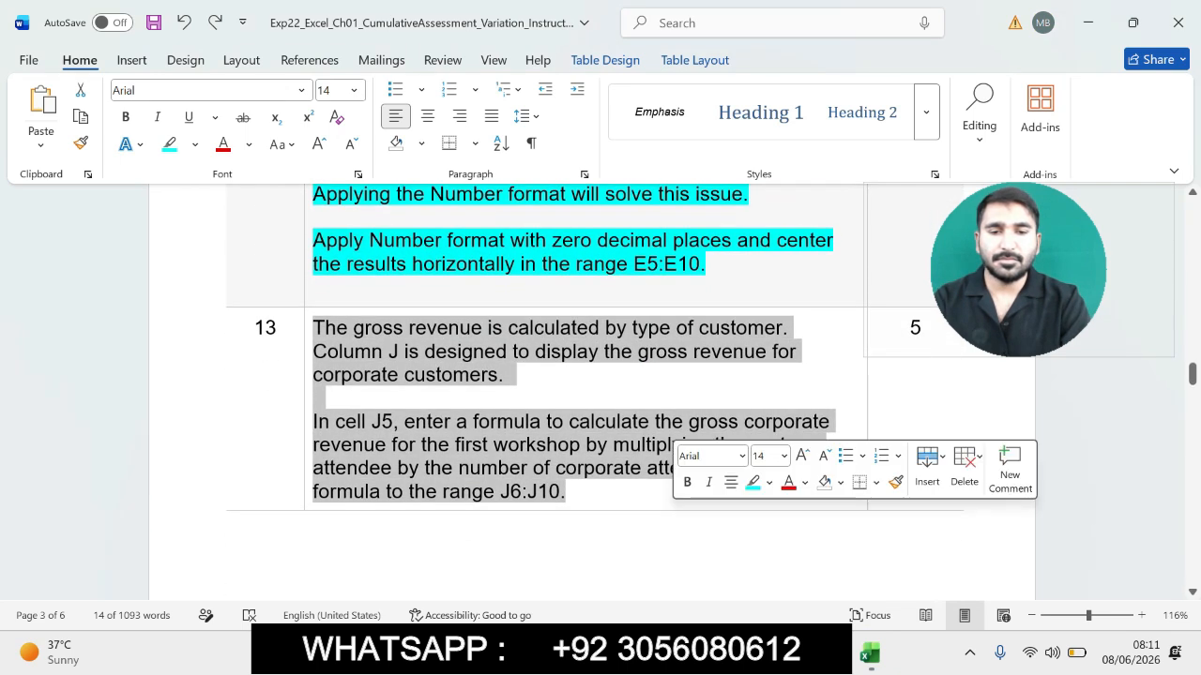
click(752, 481)
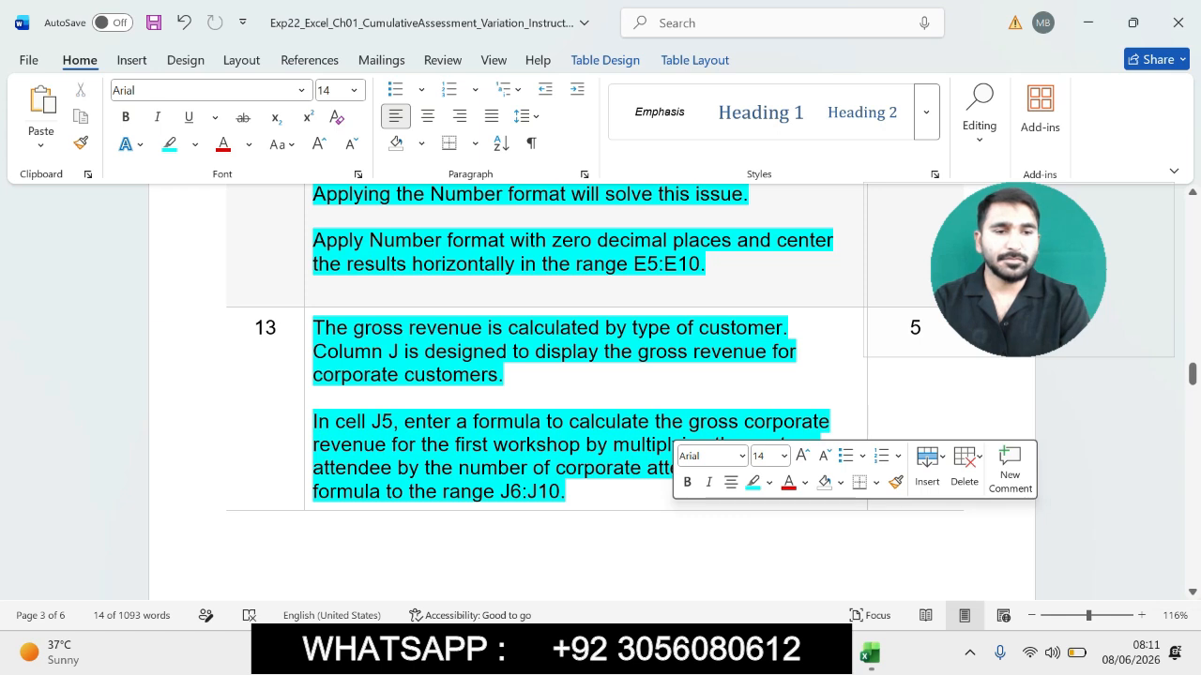
- Enter the formula =F5*H5 in cell J5 to calculate the first workshop's gross corporate revenue
drag(1192, 373, 1192, 377)
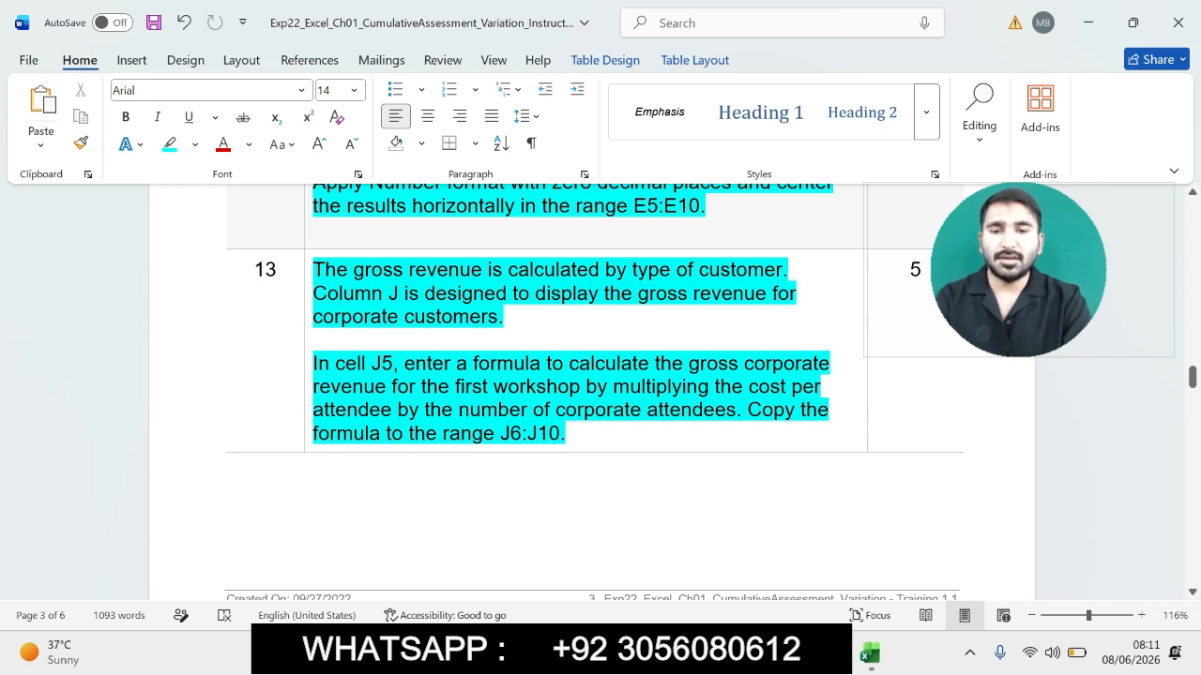
key(ctrl+shift+Up)
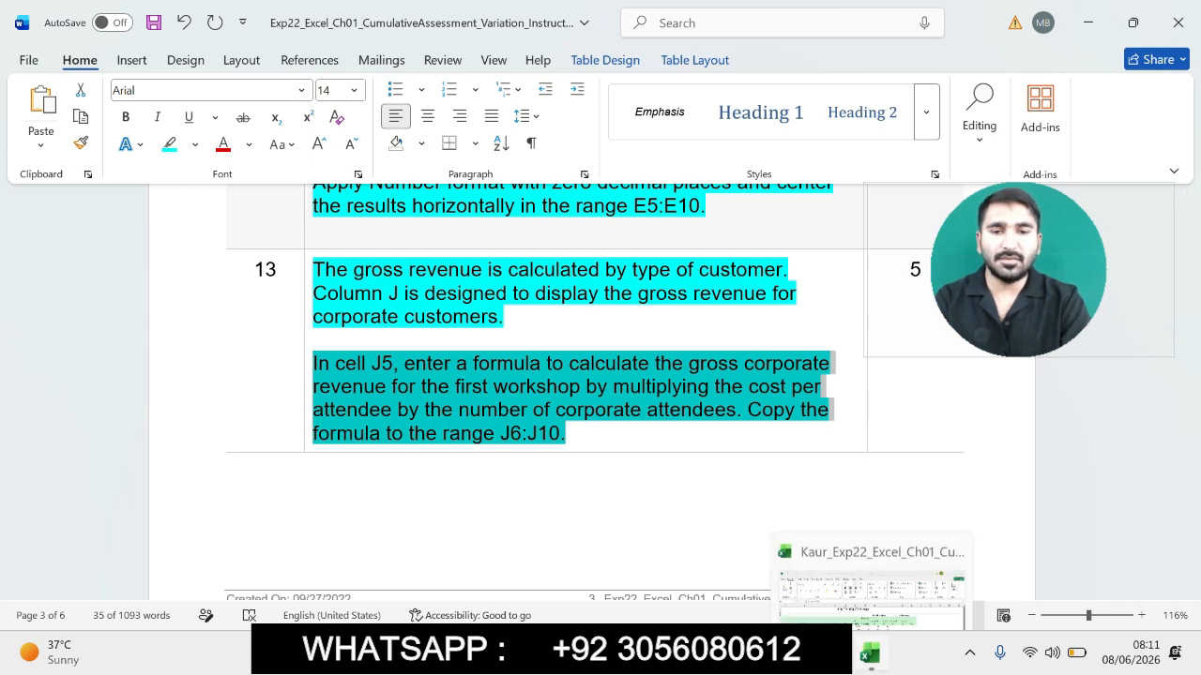
click(869, 654)
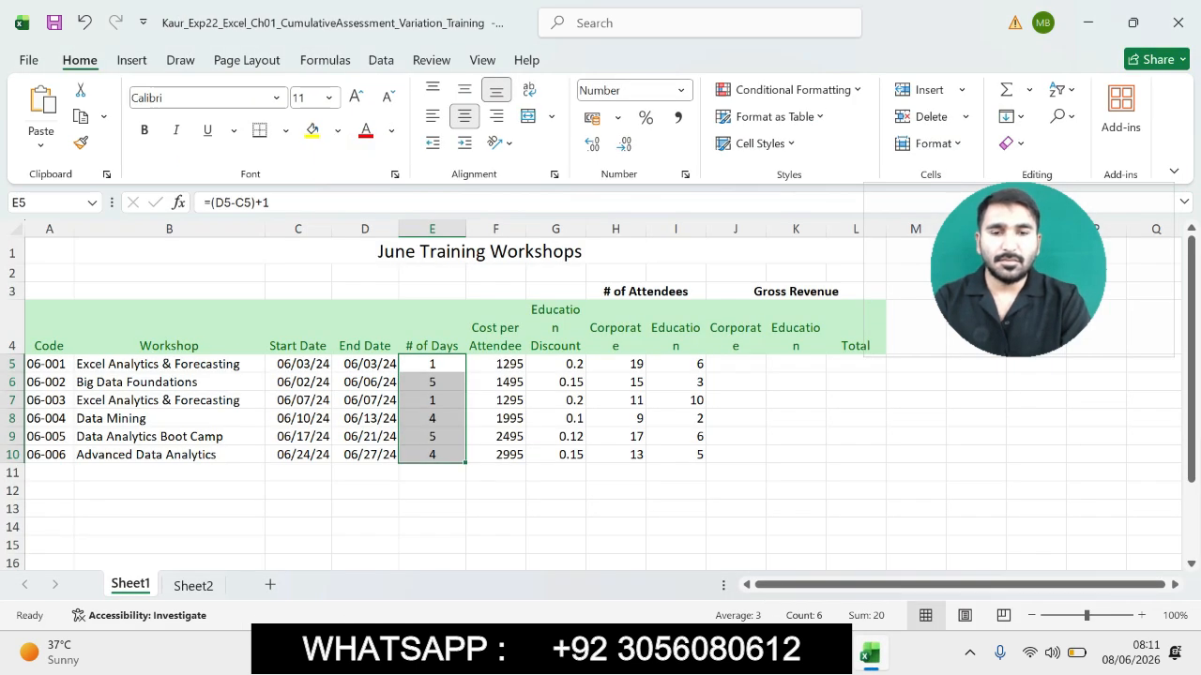
click(735, 364)
text(=)
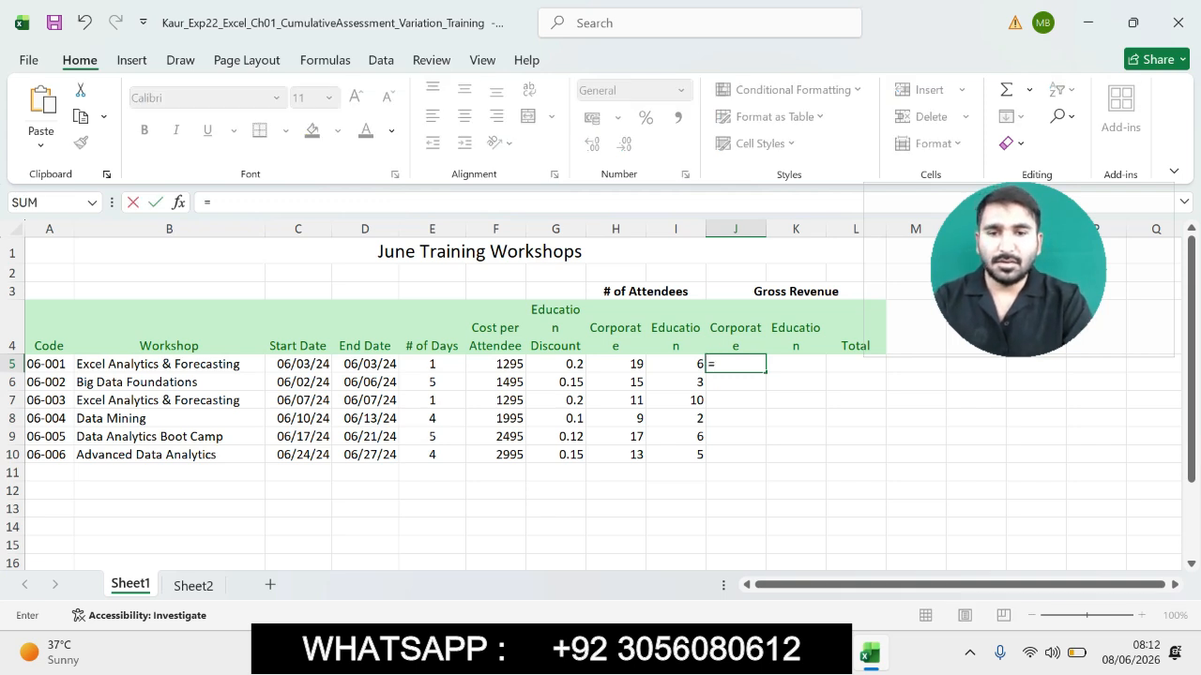
click(496, 364)
text(*)
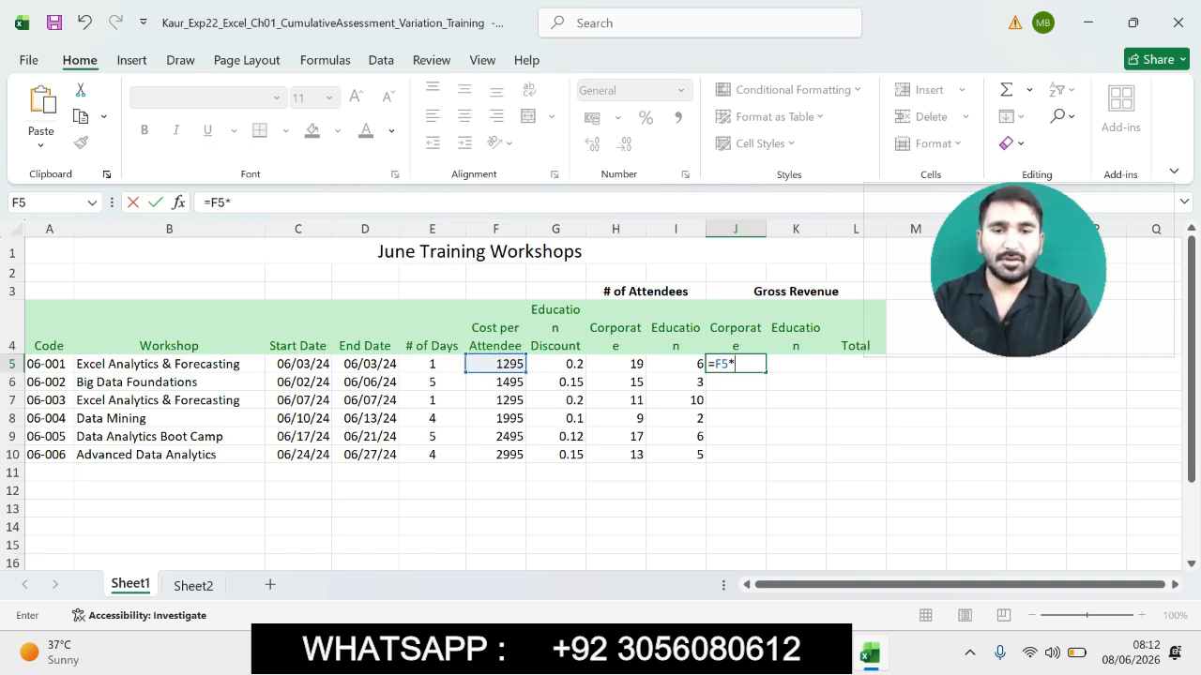
click(615, 364)
key(Return)
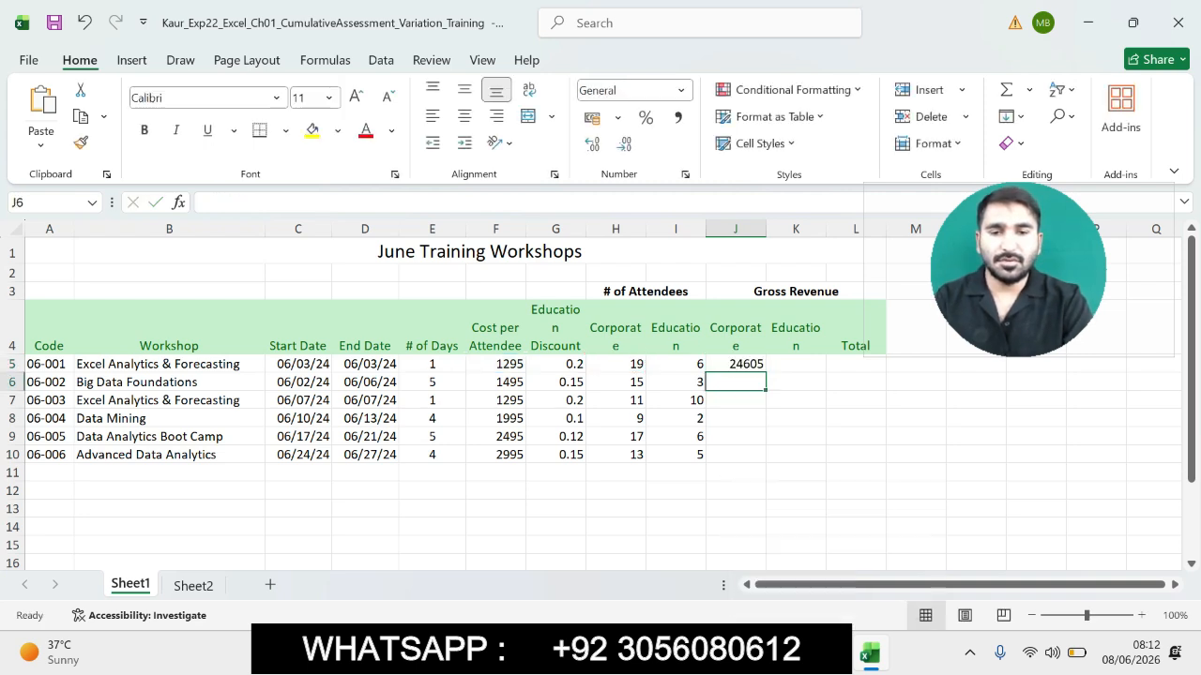
- Copy the J5 formula down to the range J6:J10
click(836, 654)
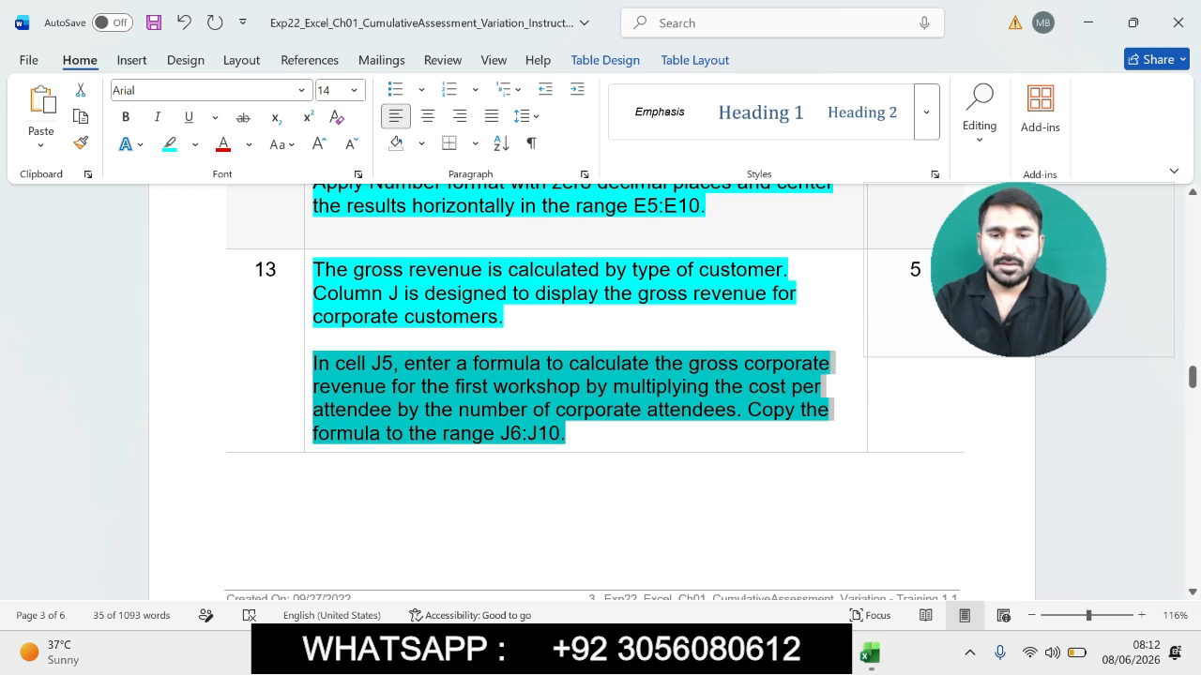
click(870, 654)
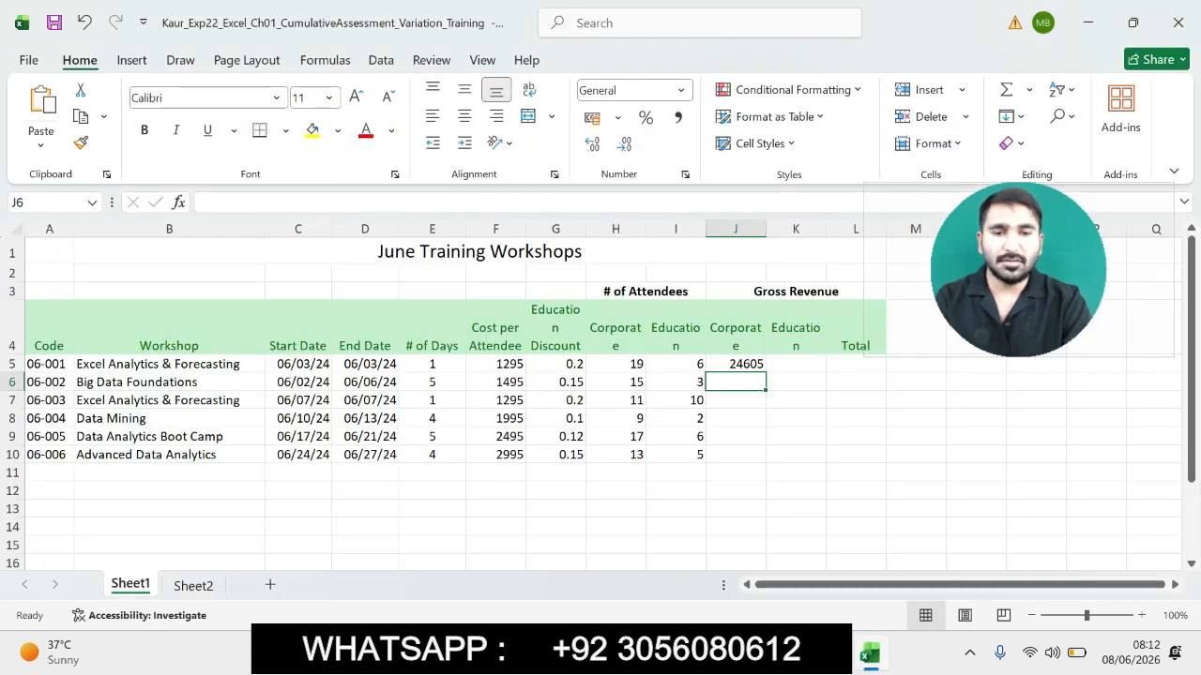
click(736, 364)
drag(765, 371, 766, 463)
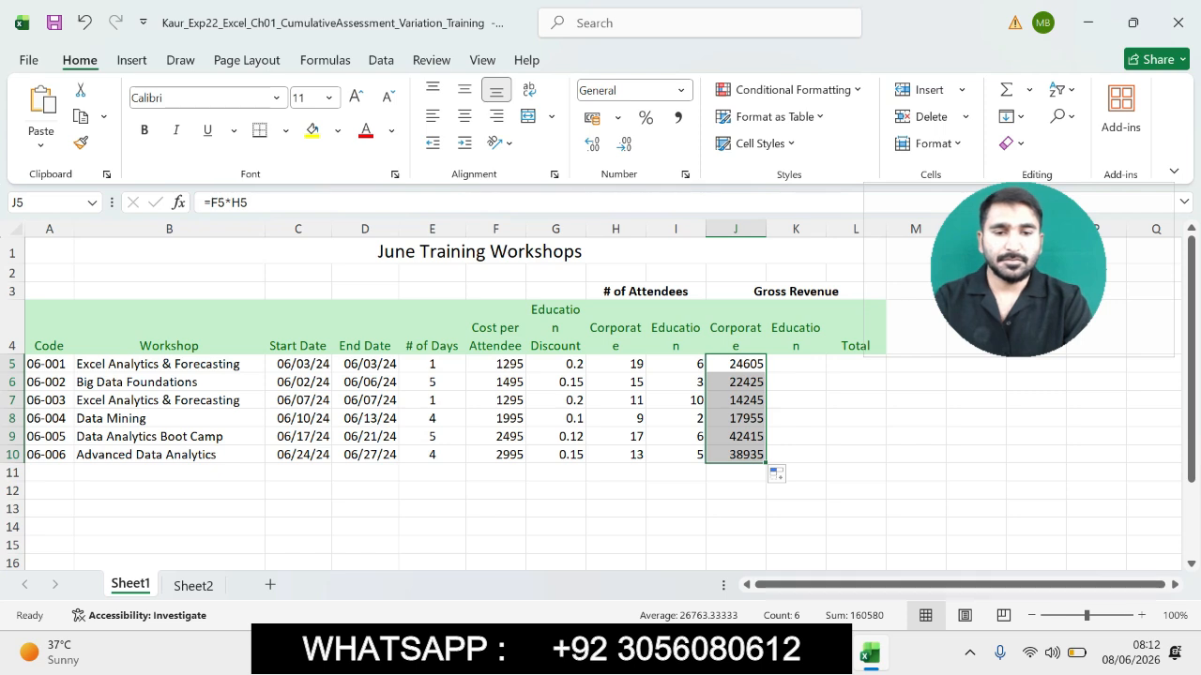
- In the Word instructions, highlight step 14's gross education revenue instruction
key(alt+Tab)
drag(1192, 378, 1192, 405)
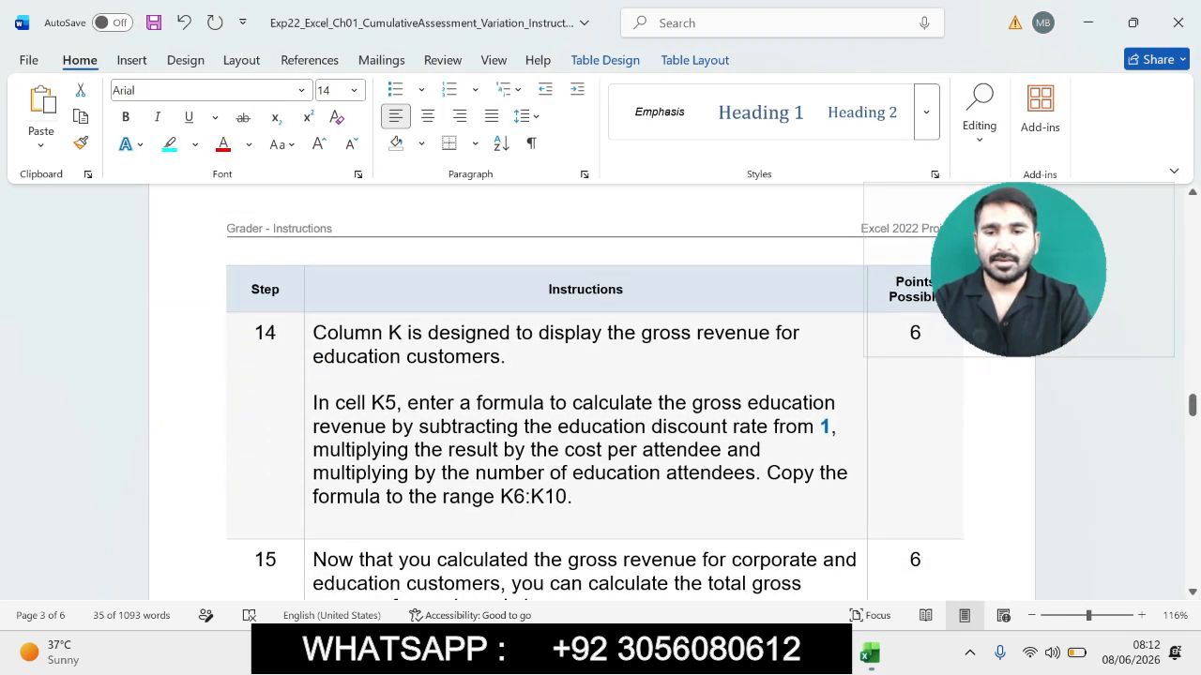
drag(313, 333, 648, 504)
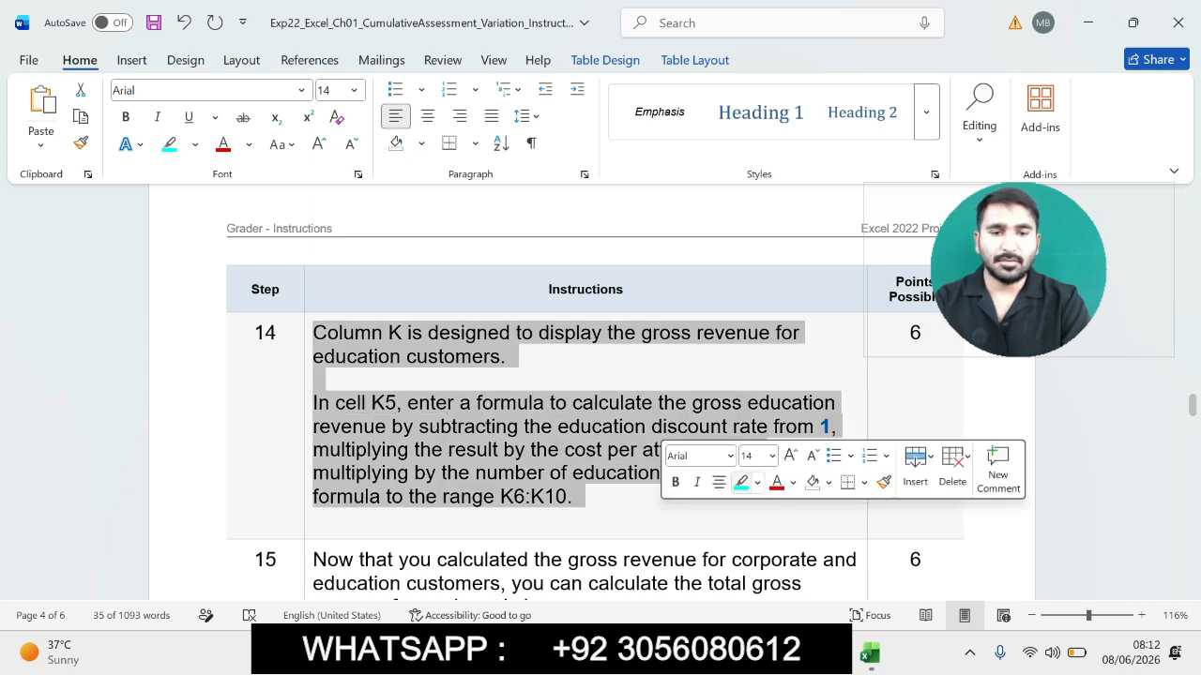
click(741, 482)
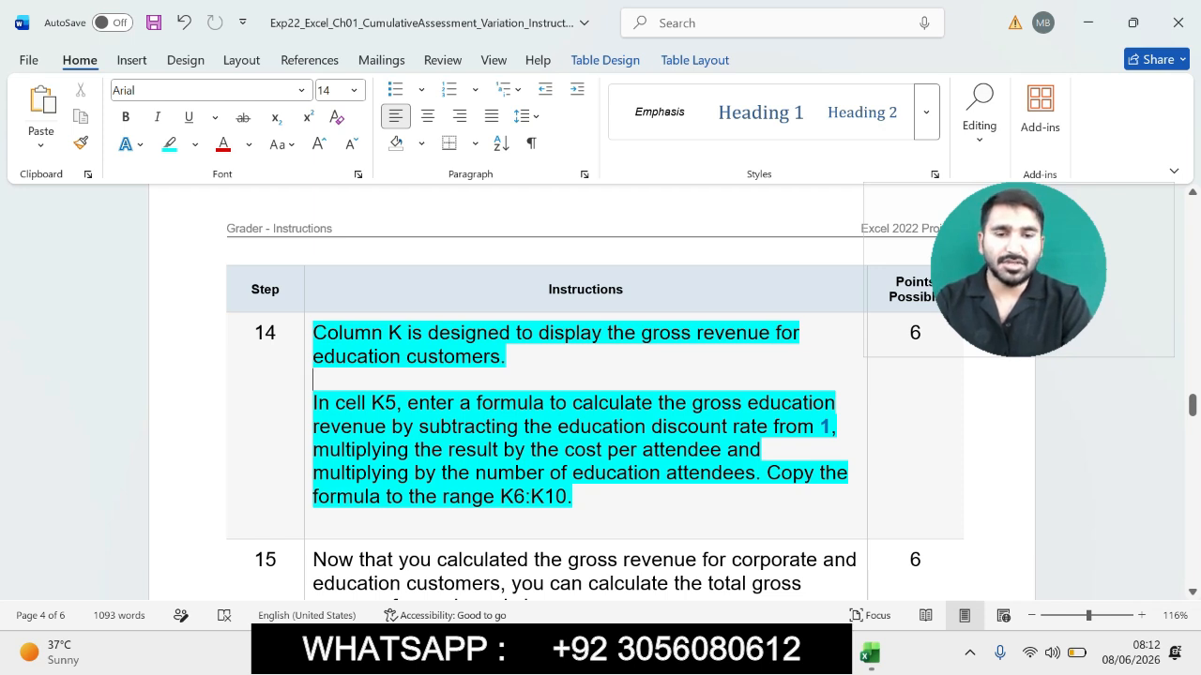
- Enter the formula =(1-G5)*F5*I5 in cell K5 to calculate the first workshop's gross education revenue
drag(313, 403, 581, 497)
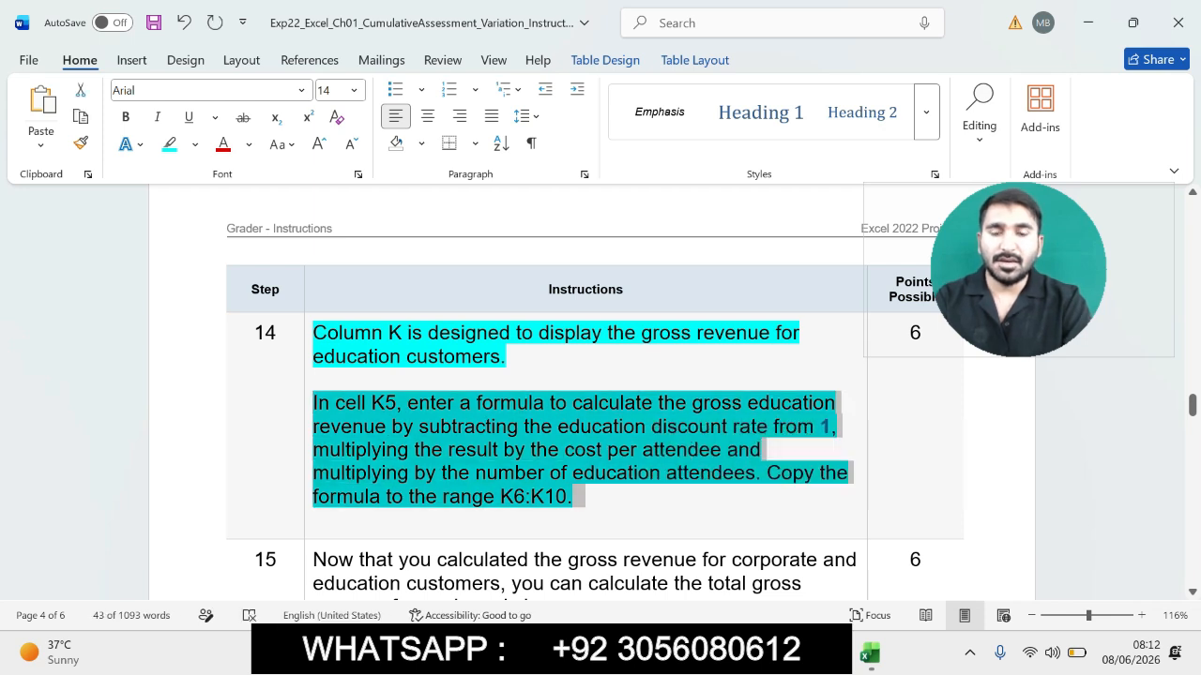
click(870, 653)
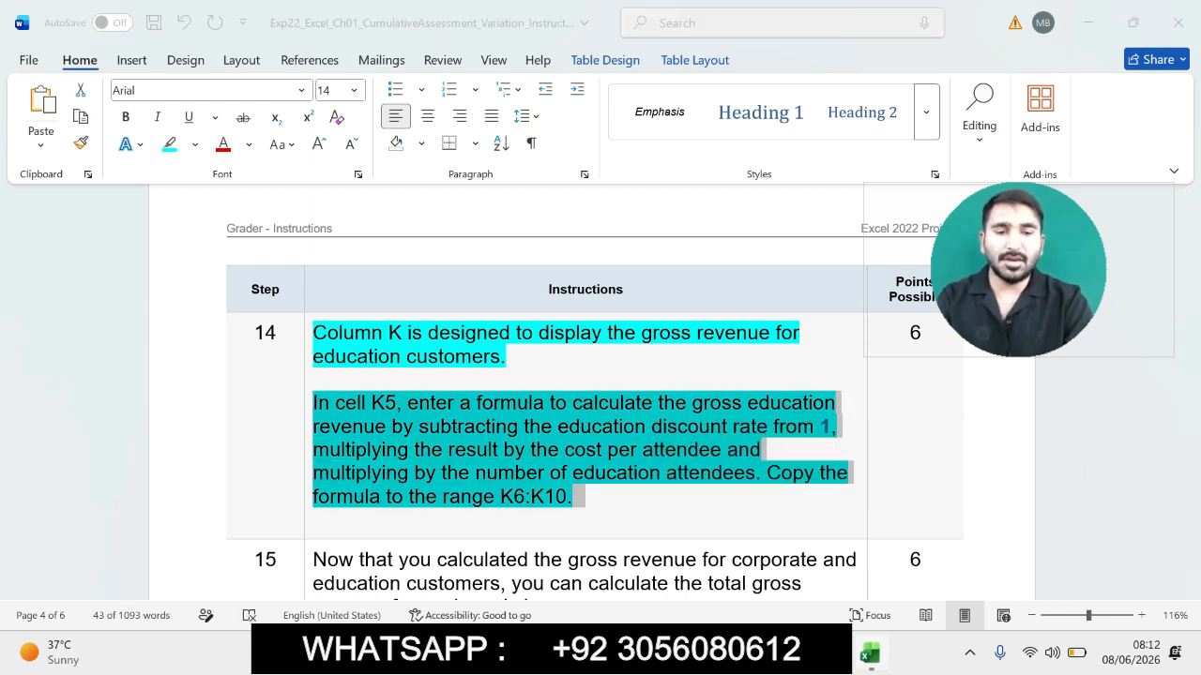
click(796, 364)
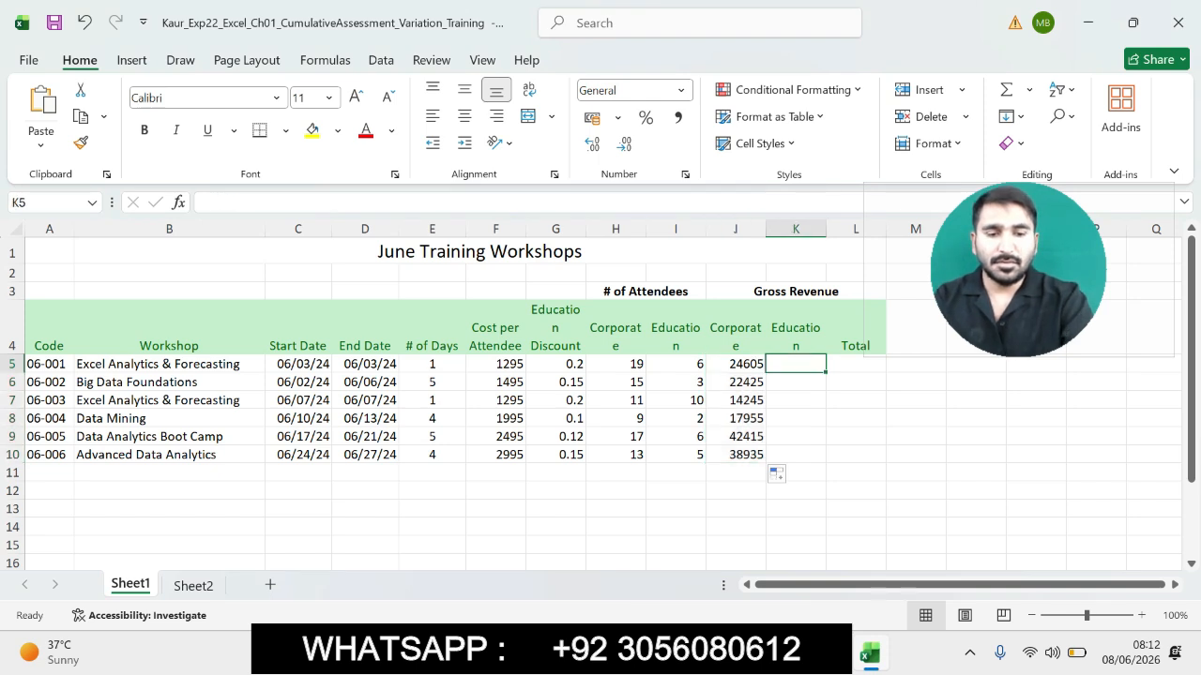
text(=)
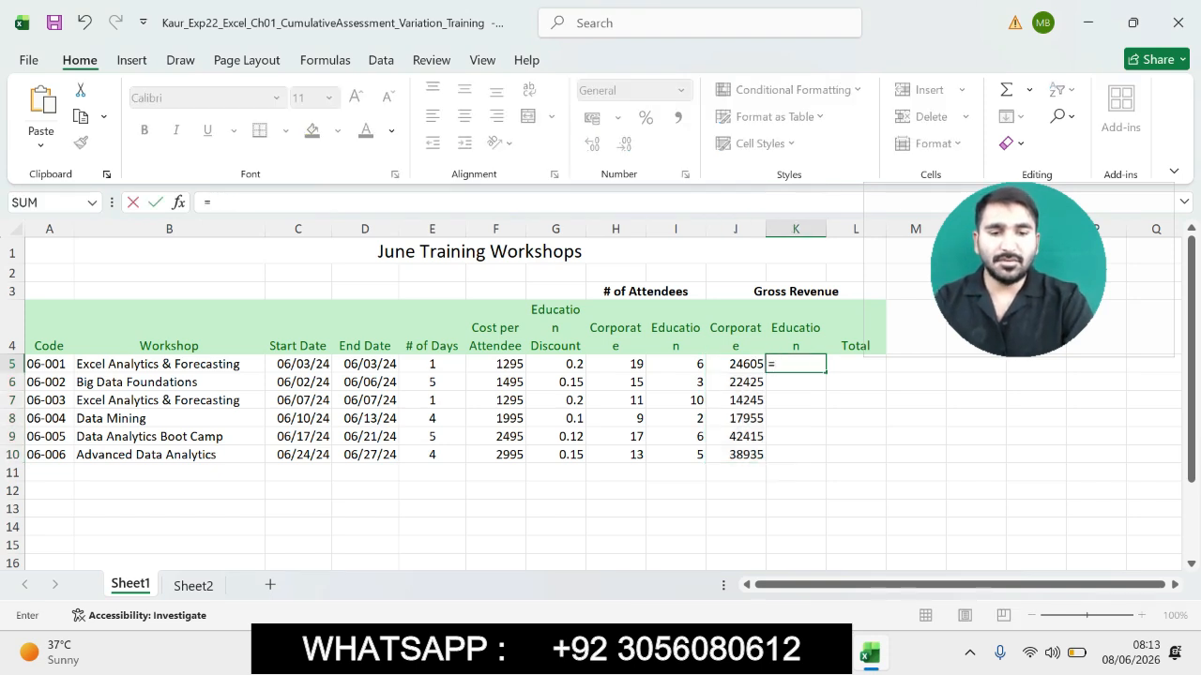
key(alt+Tab)
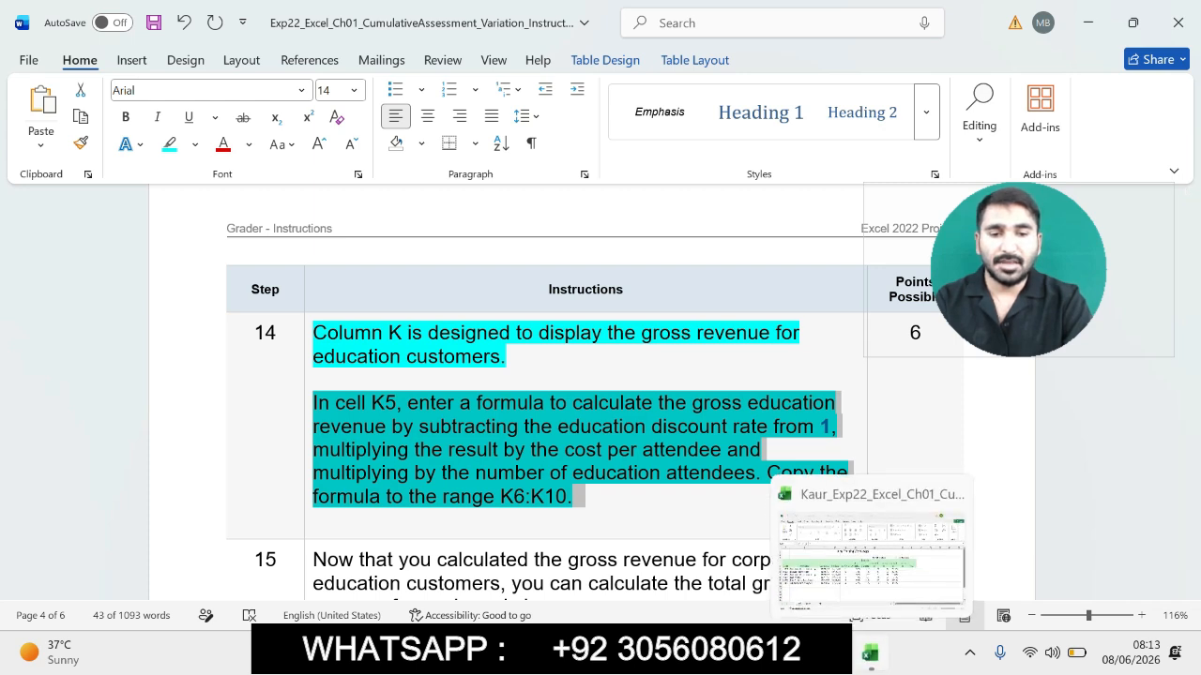
click(870, 653)
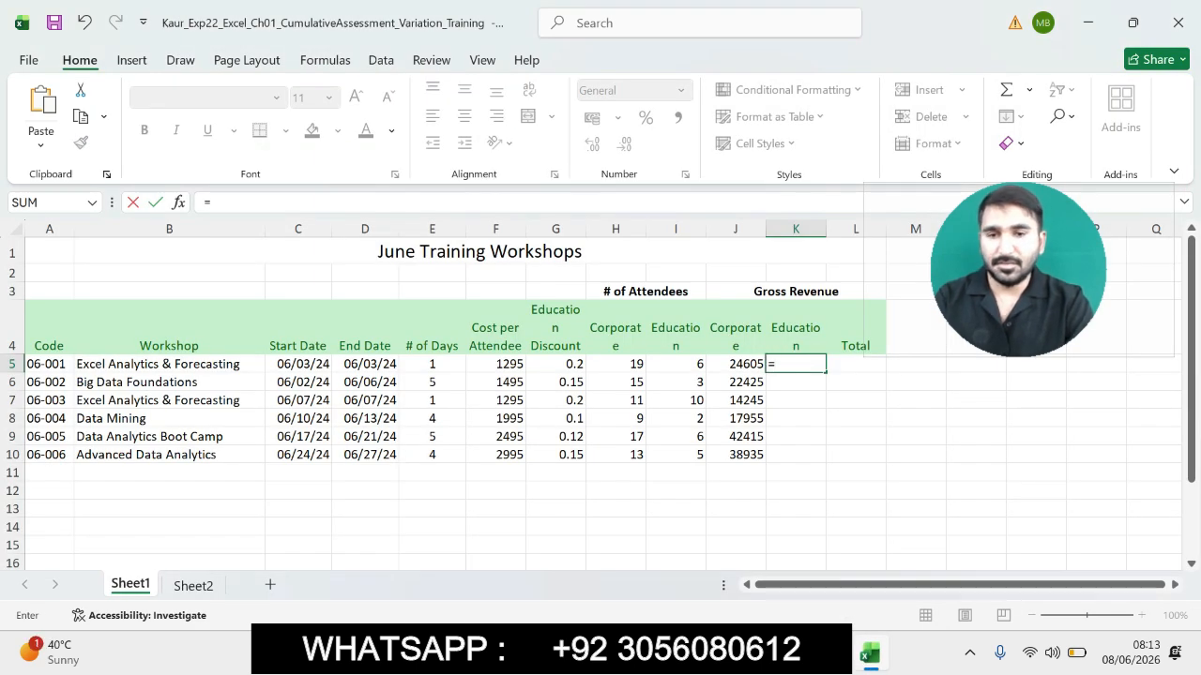
text((1-)
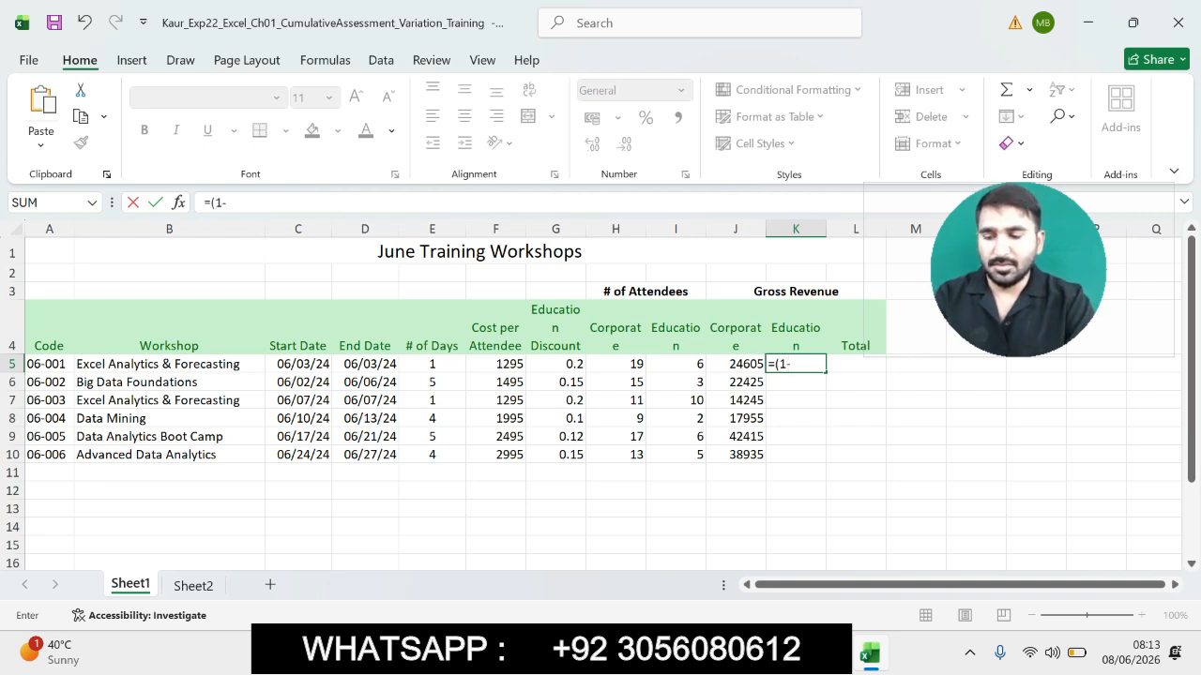
click(555, 364)
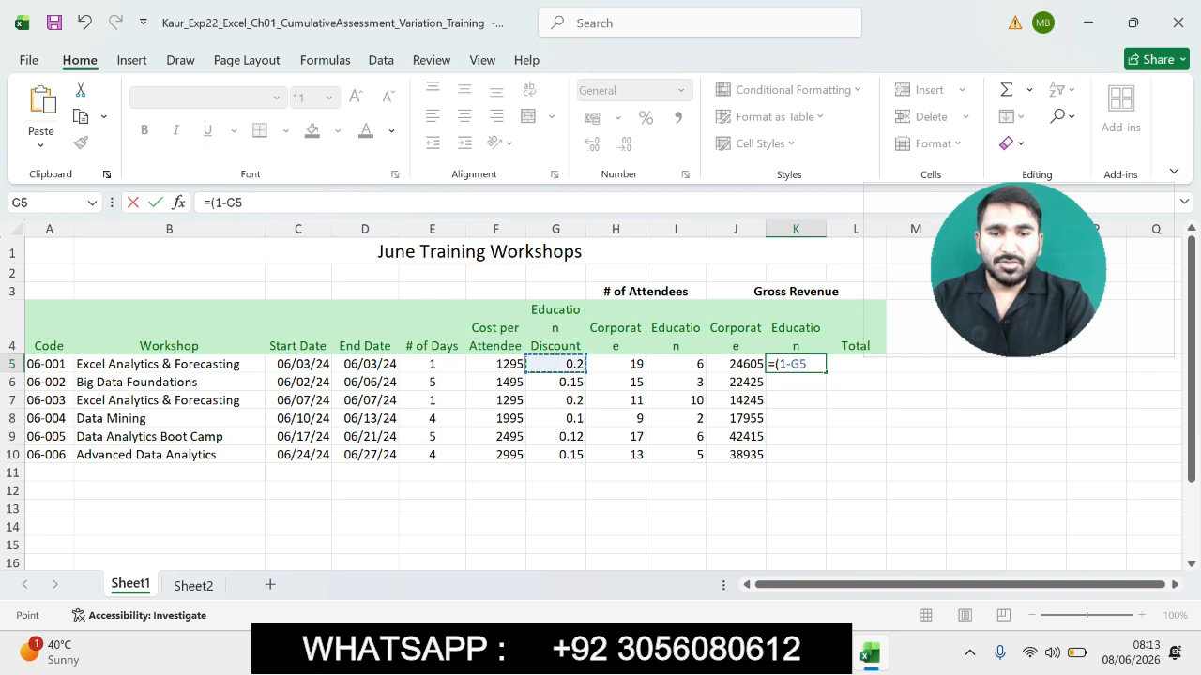
text())
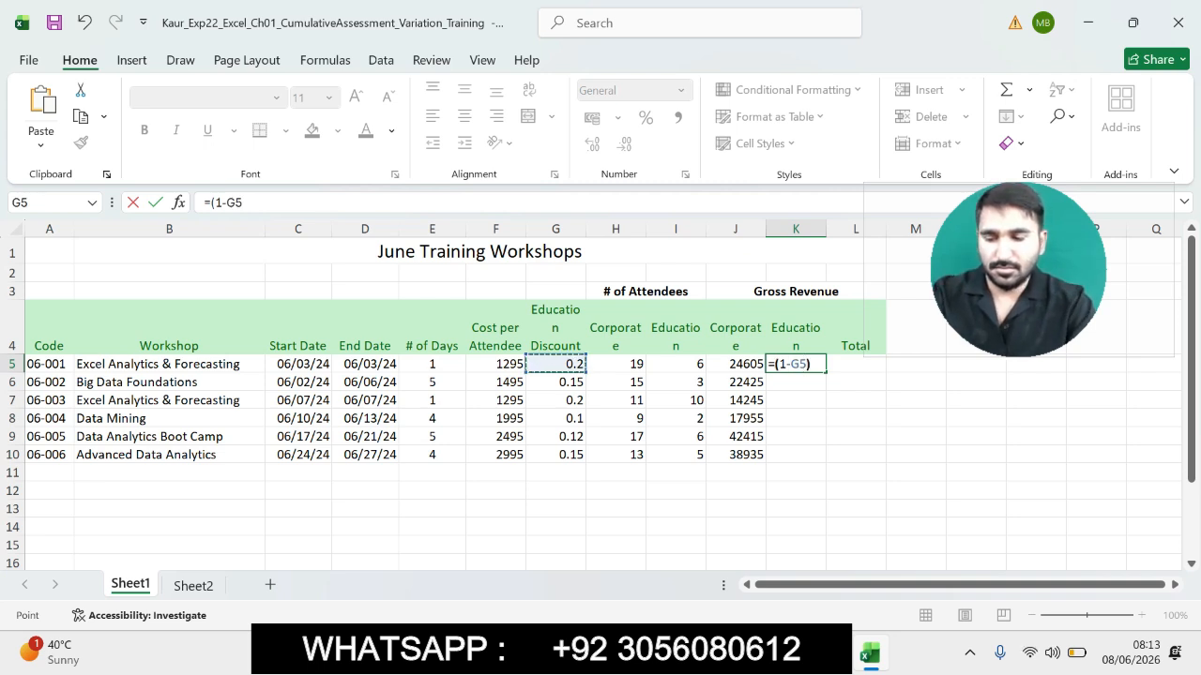
text(*)
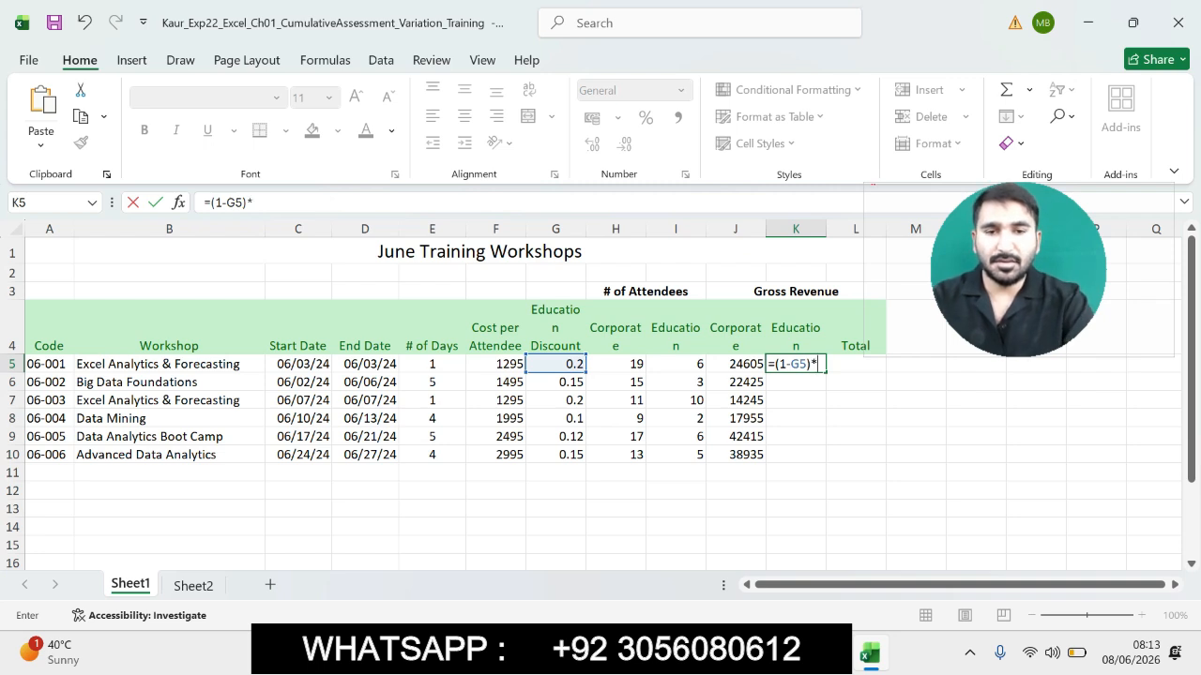
click(496, 364)
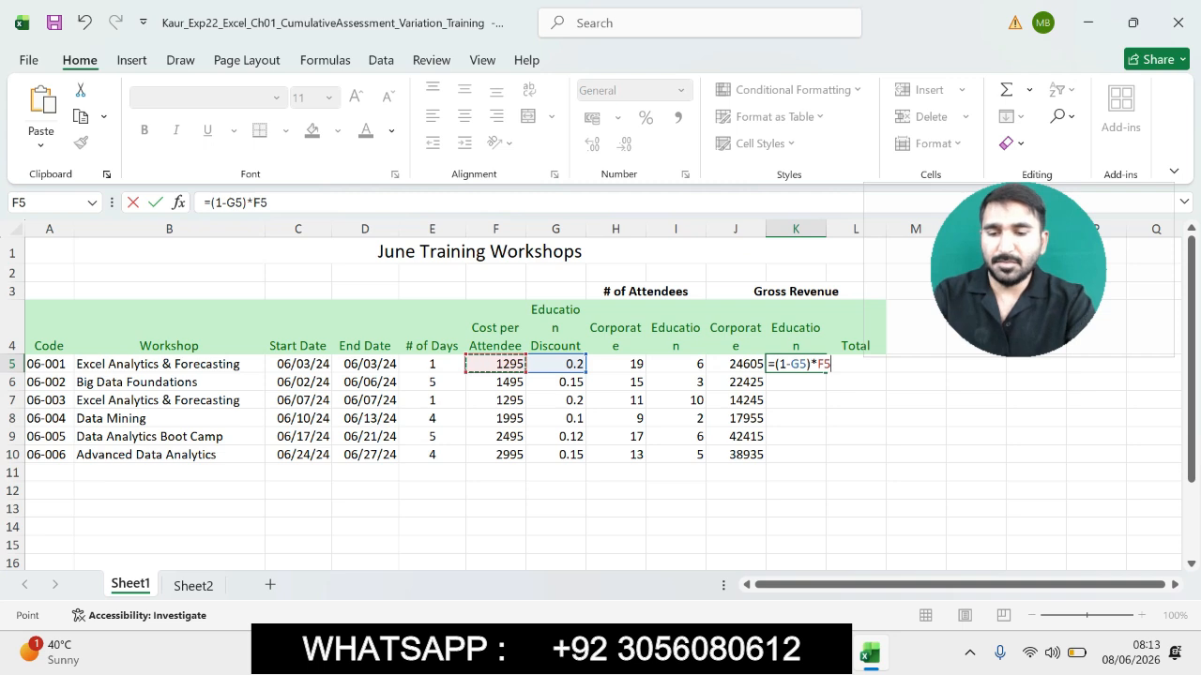
text(*)
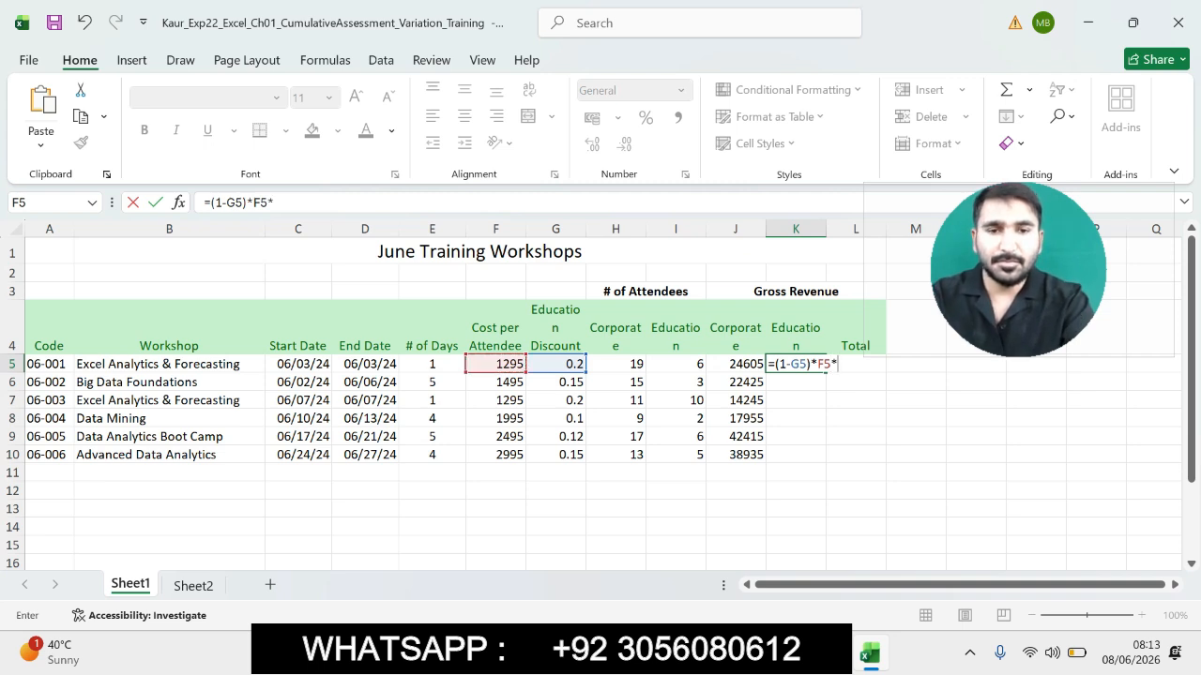
click(675, 364)
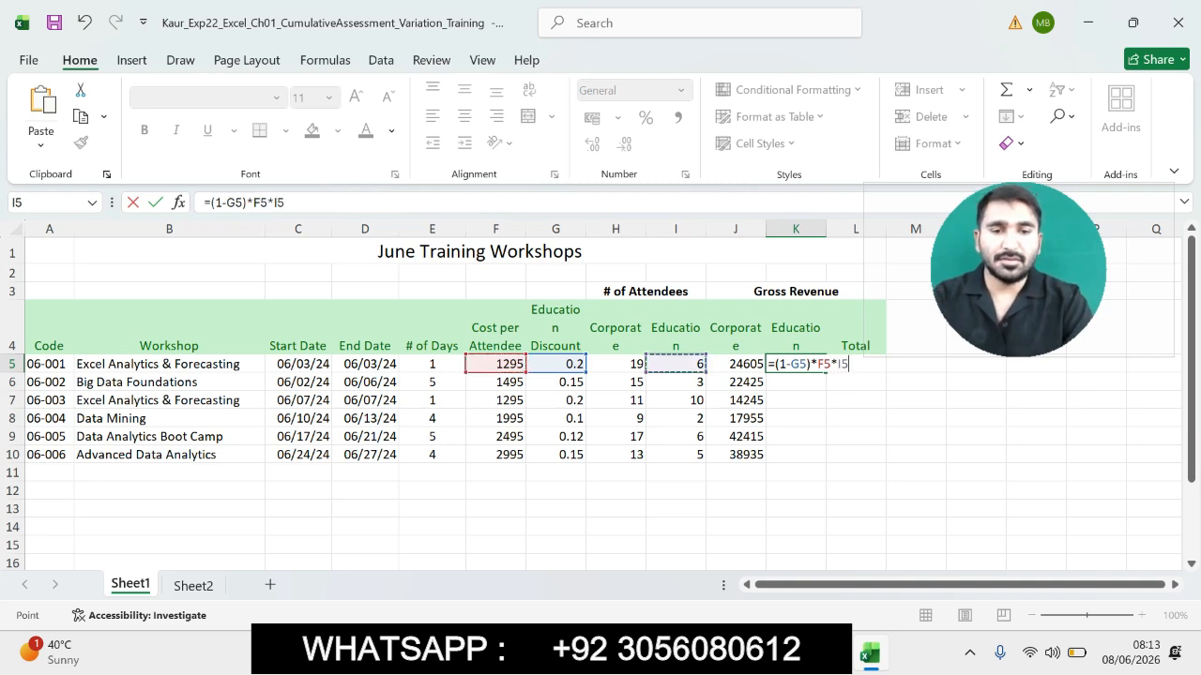
key(Return)
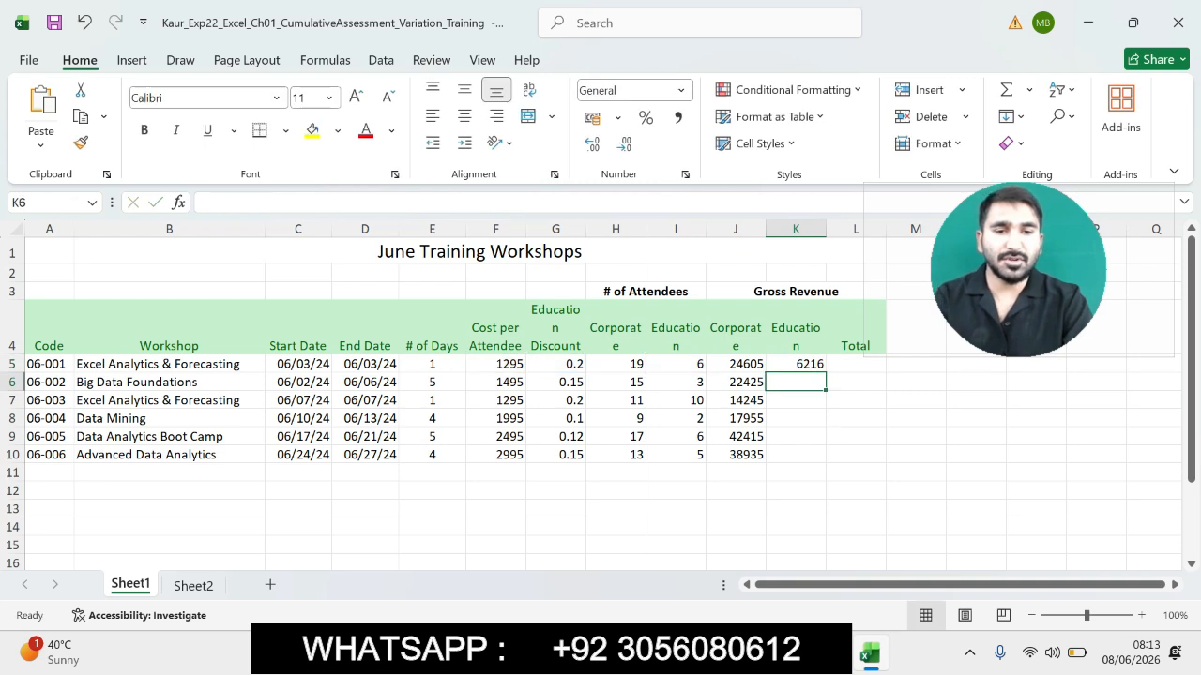
- Copy the K5 formula down to the range K6:K10
click(795, 364)
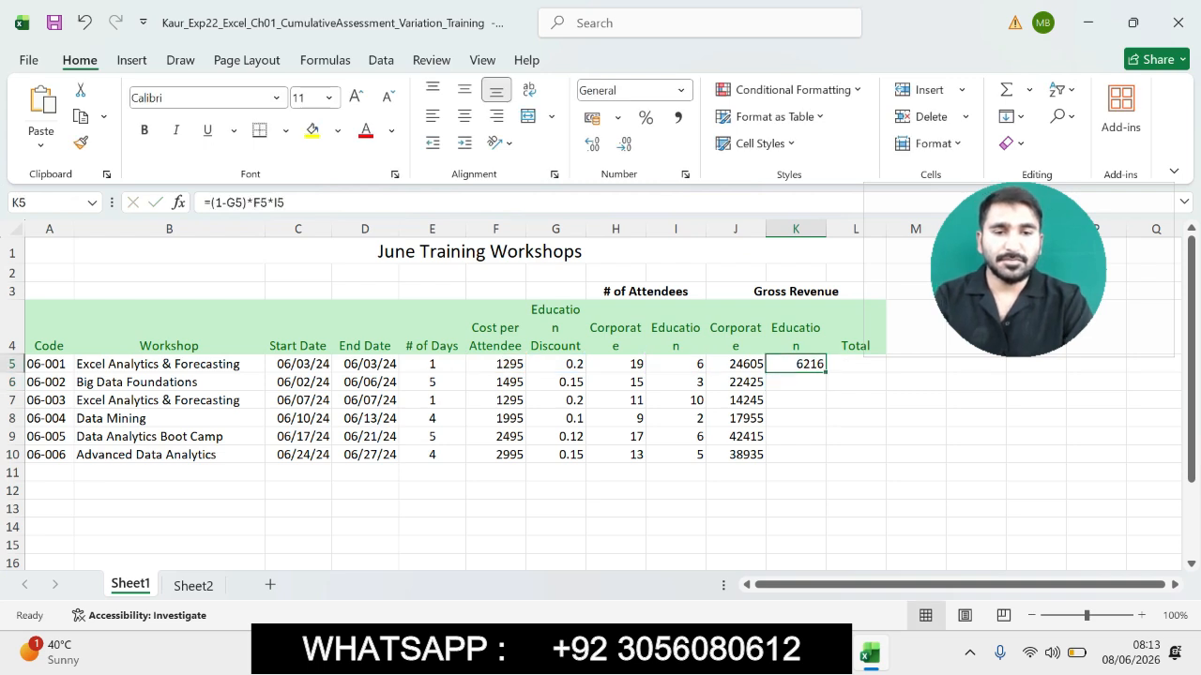
mouse_move(830, 653)
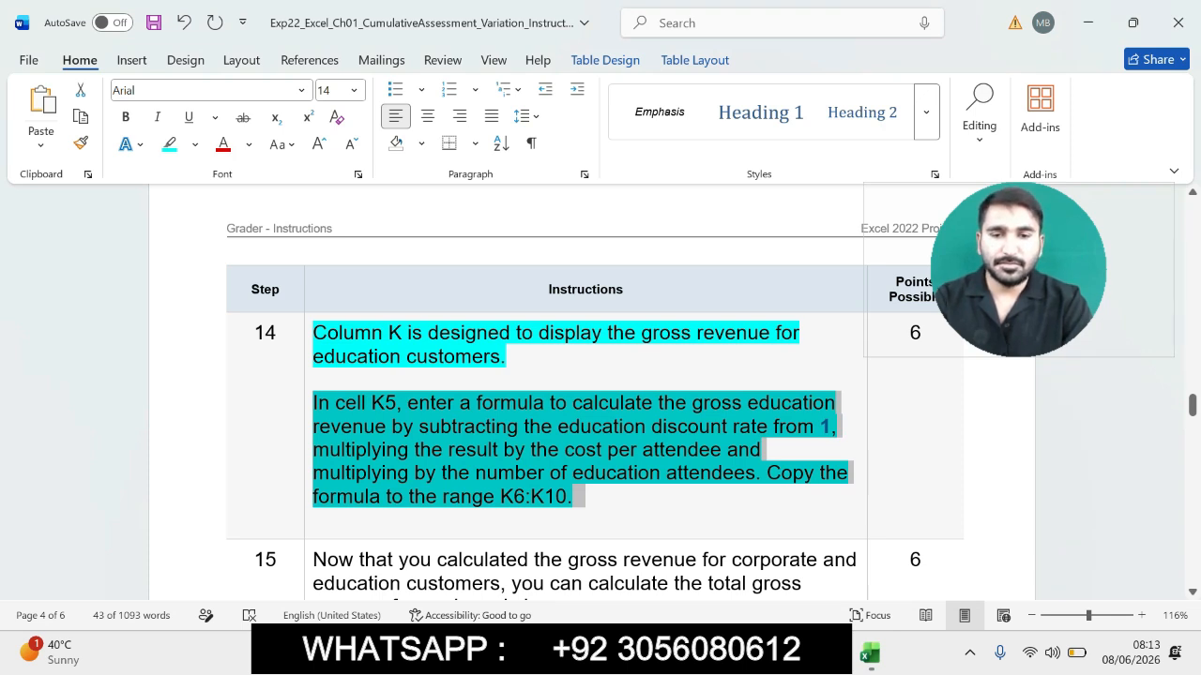
click(870, 653)
drag(826, 372, 825, 461)
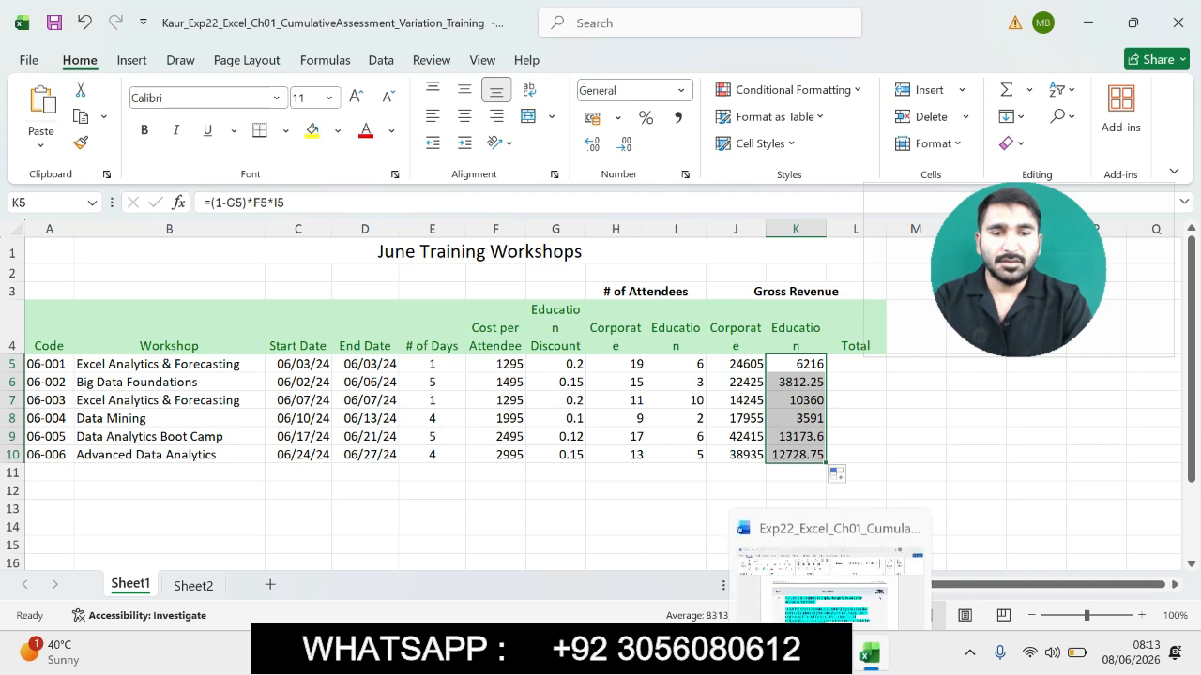
- In the Word instructions, highlight all remaining instructions from step 15 through step 26
click(829, 653)
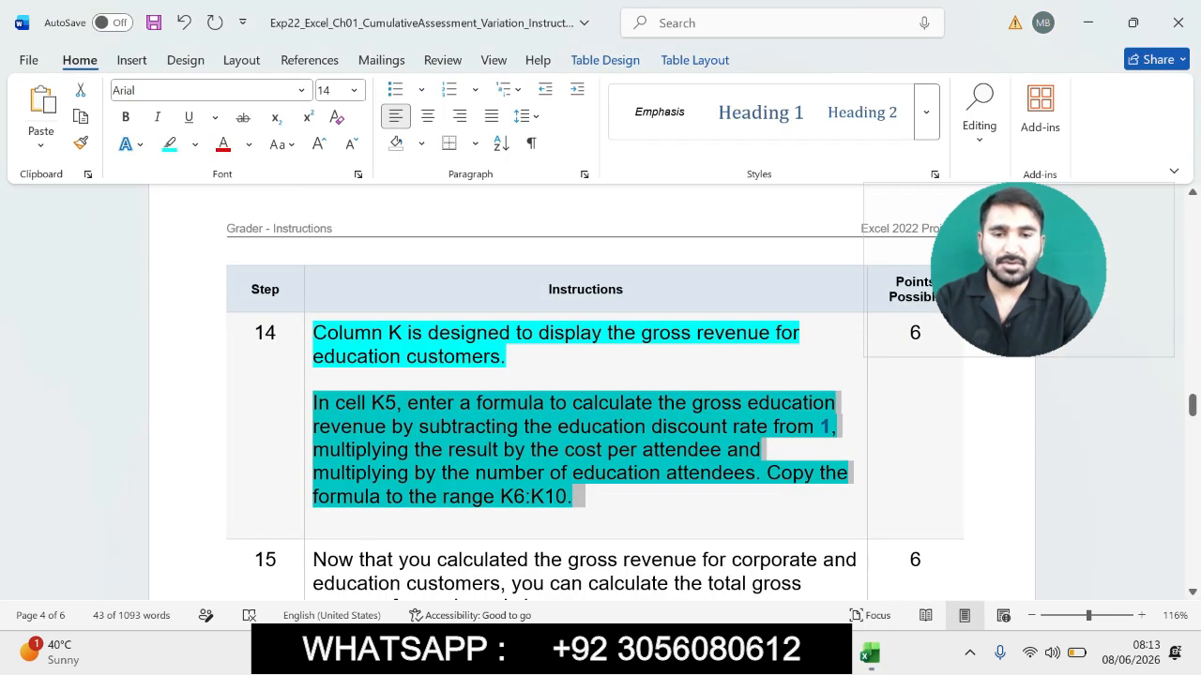
click(813, 474)
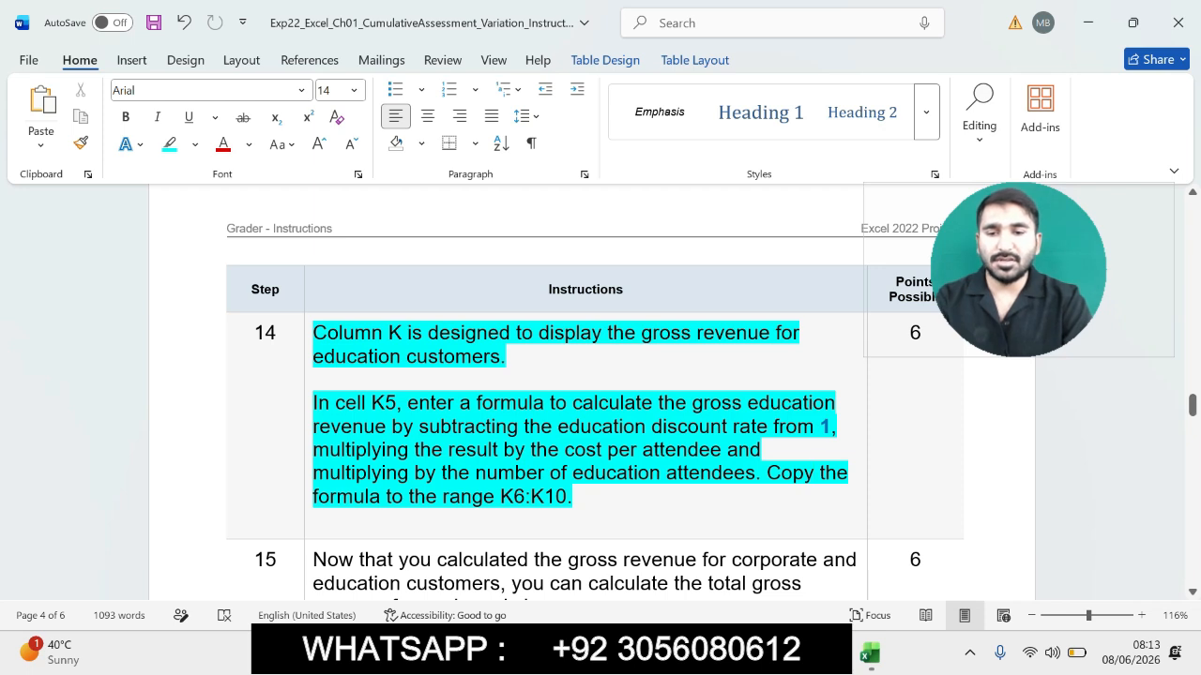
scroll(600, 394, down, 5)
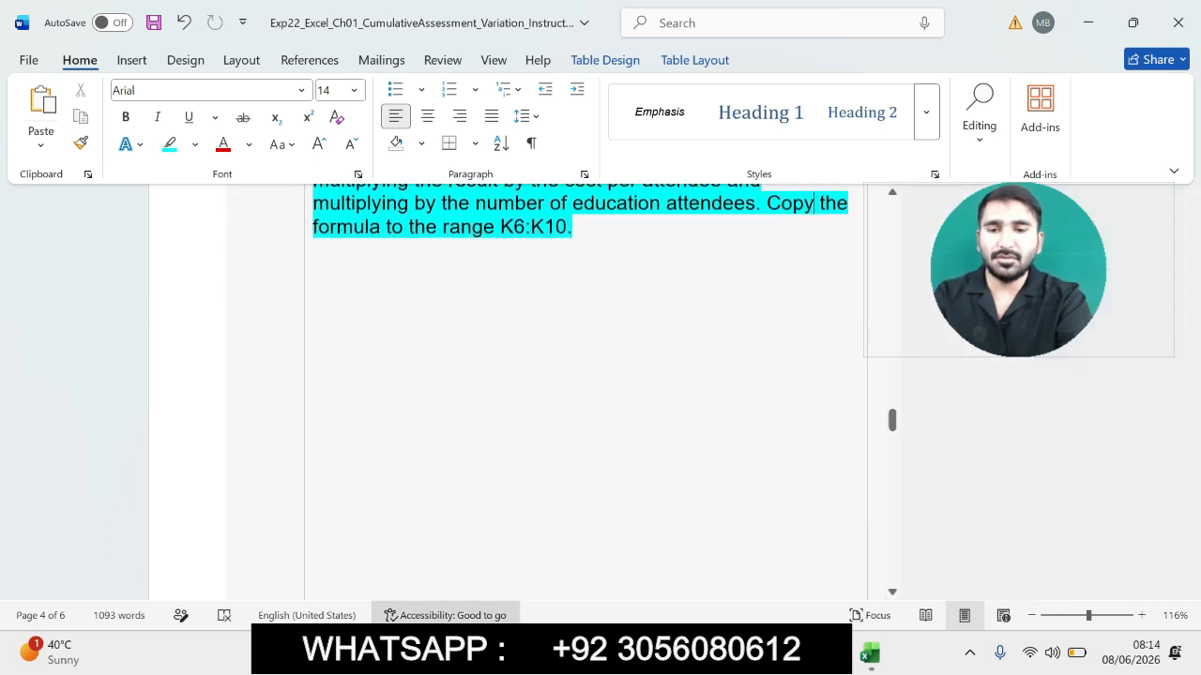
key(ctrl+z)
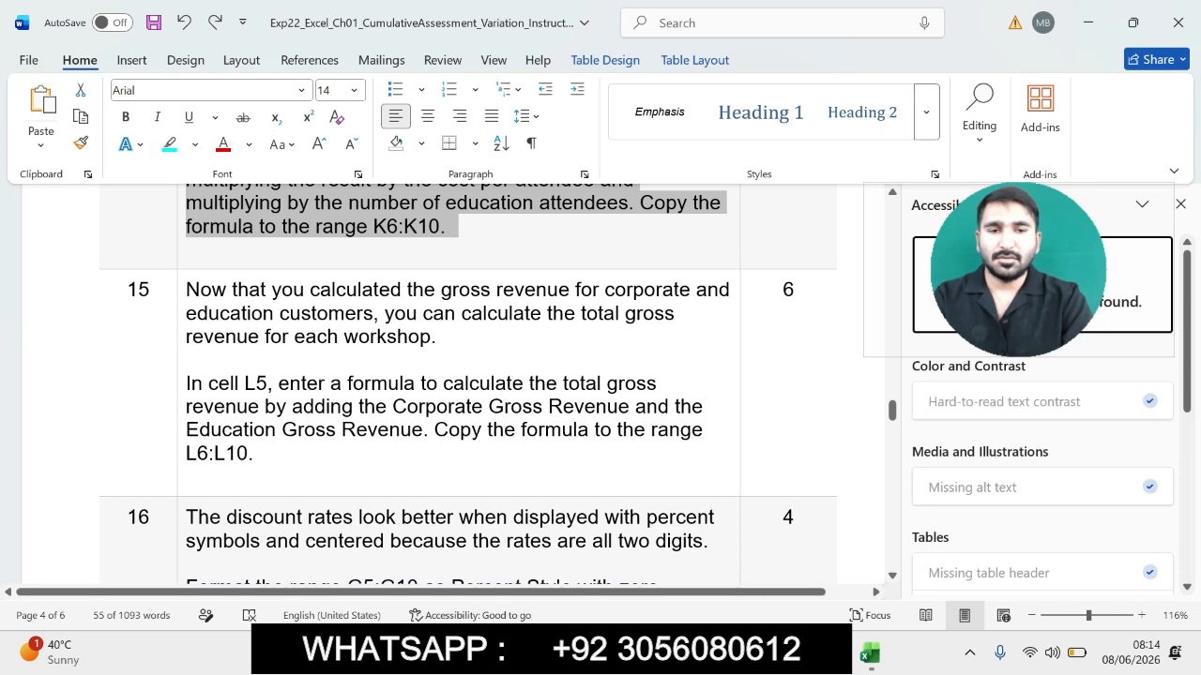
click(1180, 204)
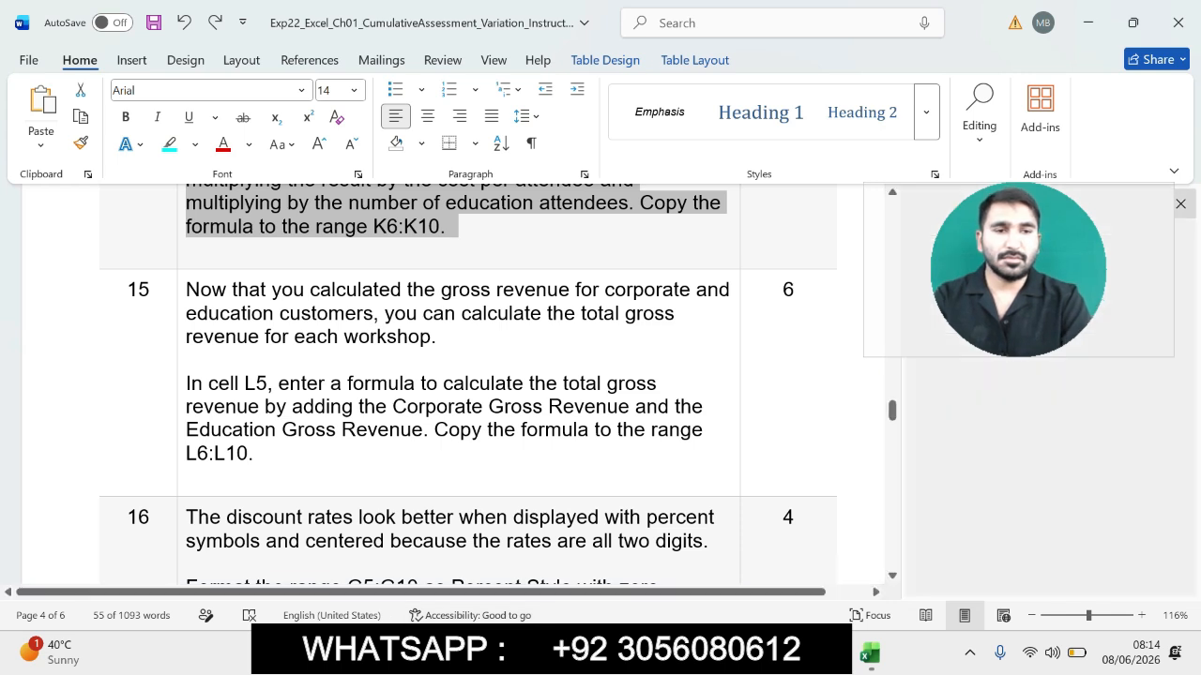
drag(285, 290, 563, 610)
scroll(590, 392, up, 3)
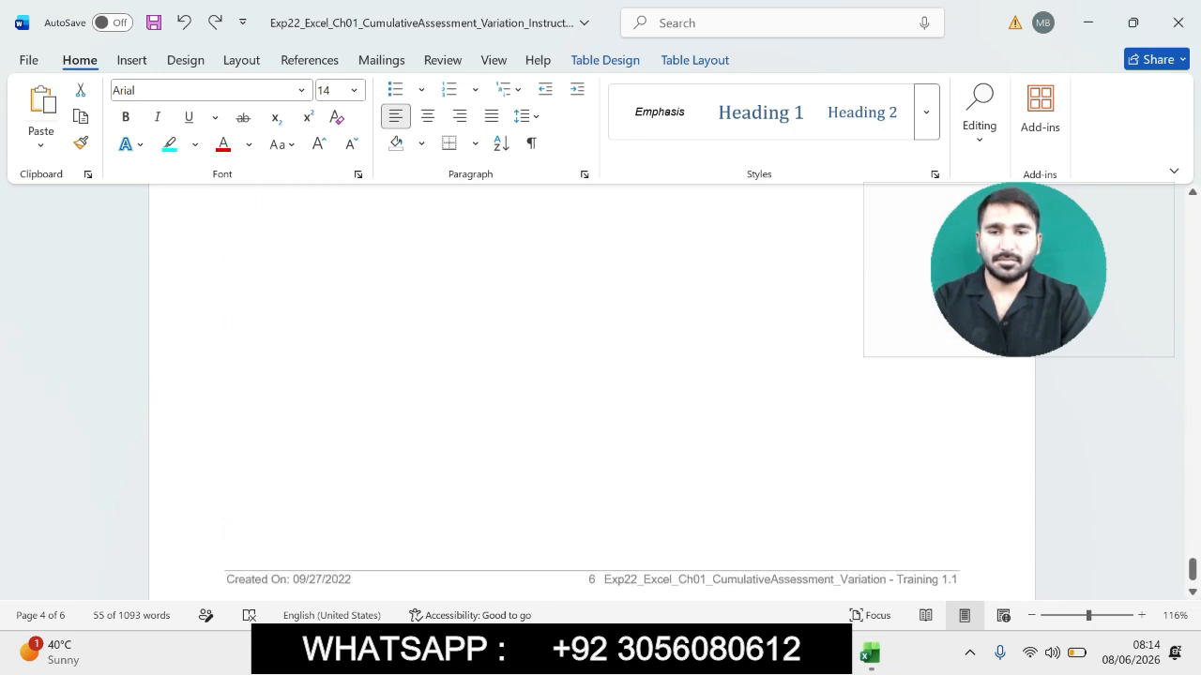
scroll(591, 392, up, 5)
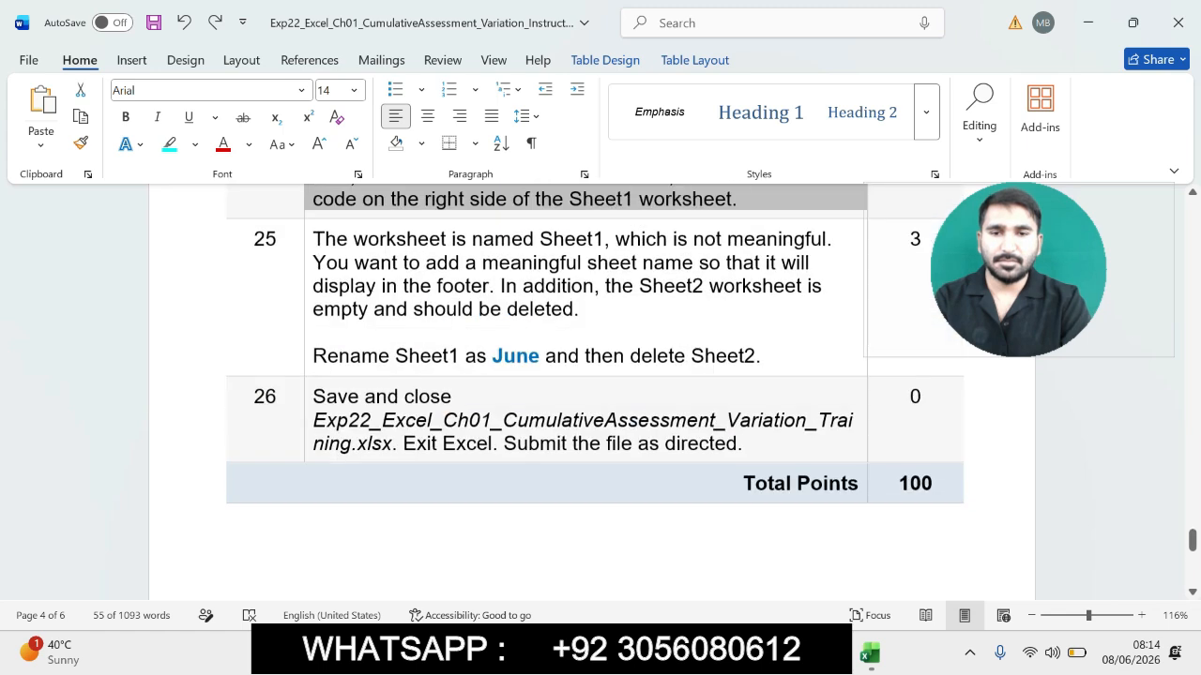
drag(563, 555, 563, 594)
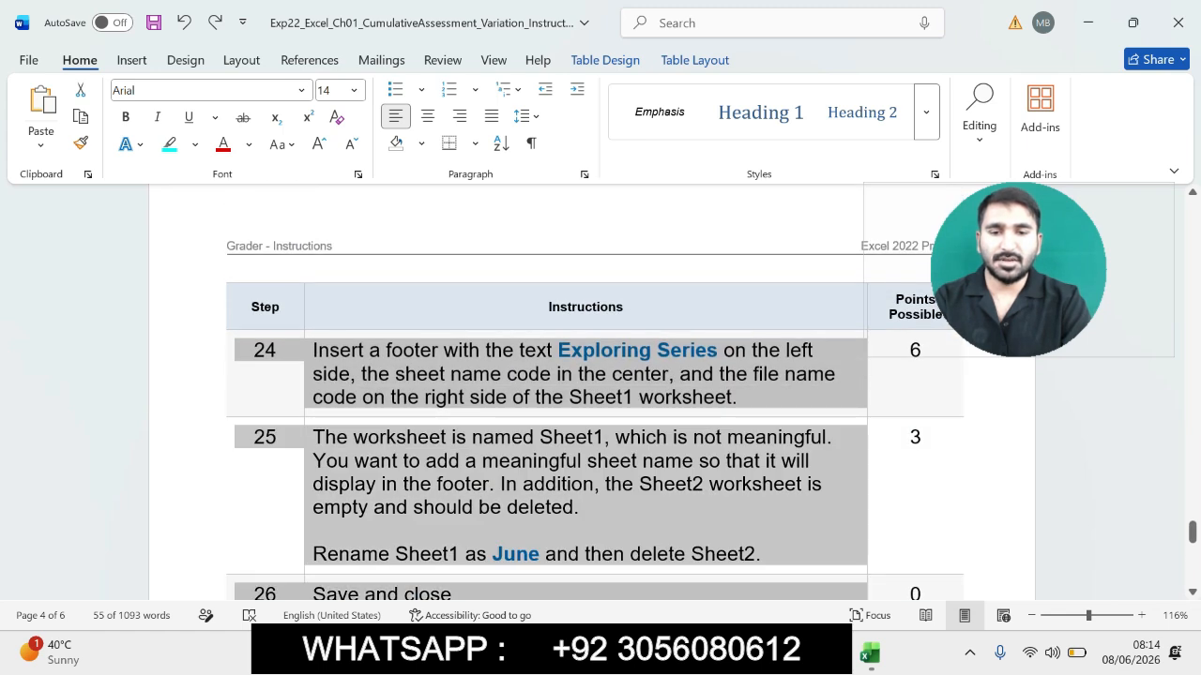
drag(694, 594, 699, 597)
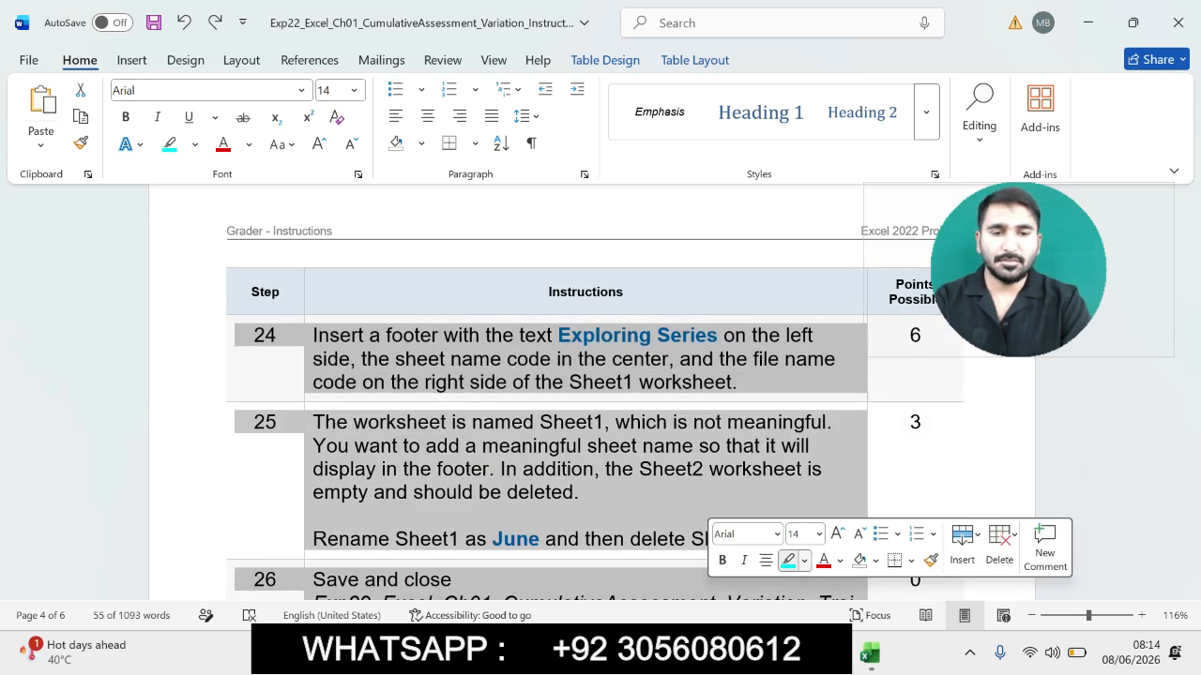
click(804, 560)
click(847, 421)
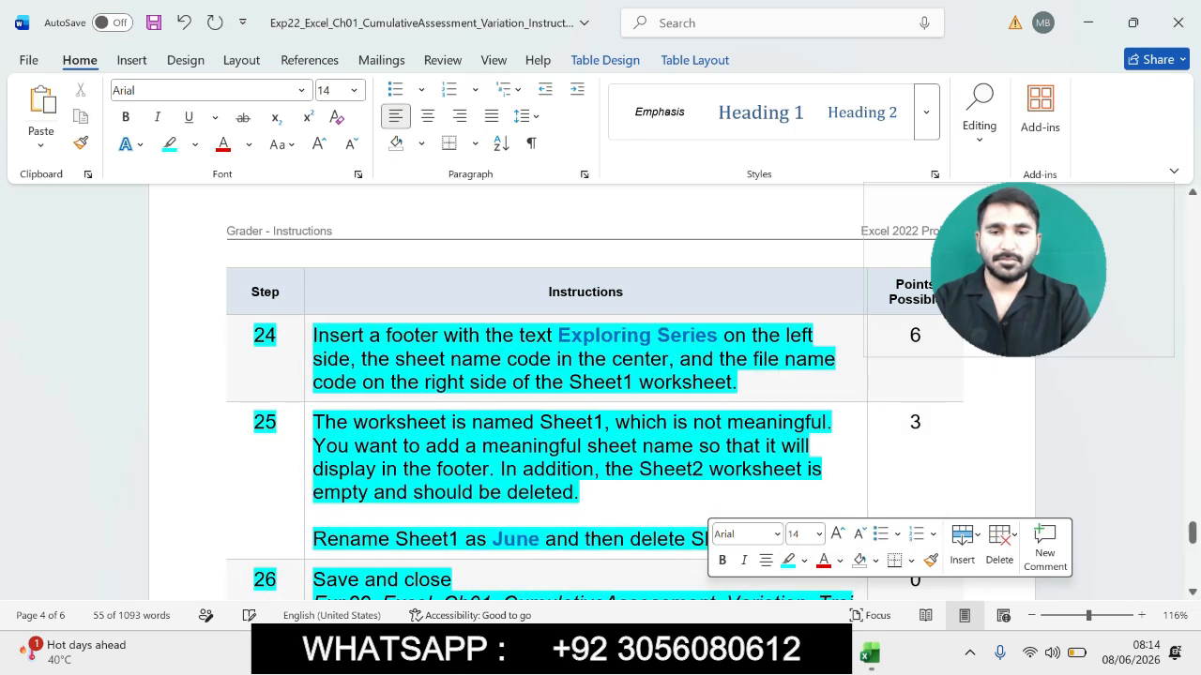
drag(1192, 533, 1192, 211)
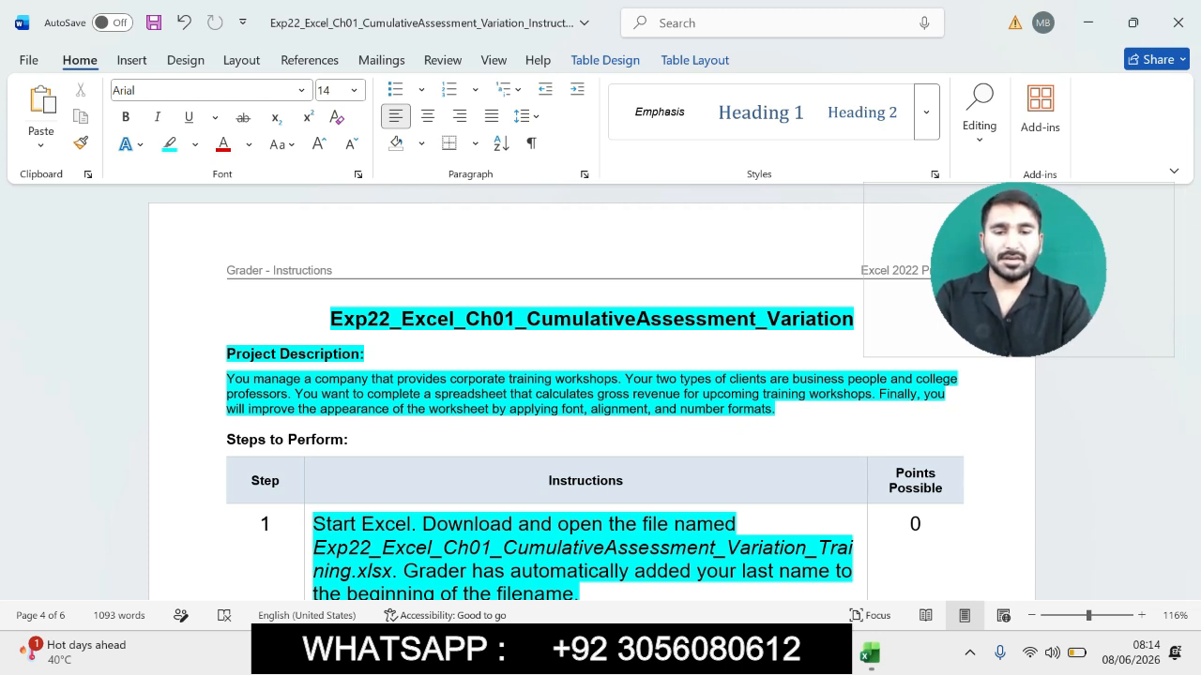
- Close the Excel window and open the Kaur_Exp22_Excel_Ch01_CumulativeAssessment workbook from Downloads > files > files > Chapter 01 File
click(624, 653)
mouse_move(870, 653)
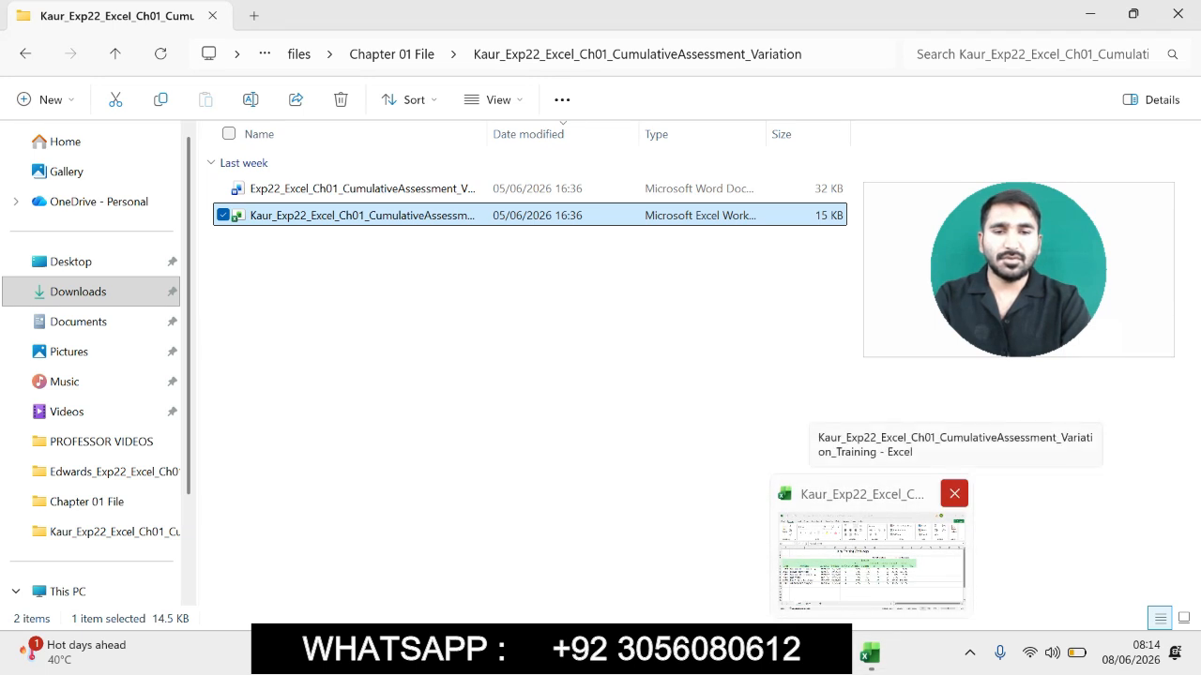
click(954, 493)
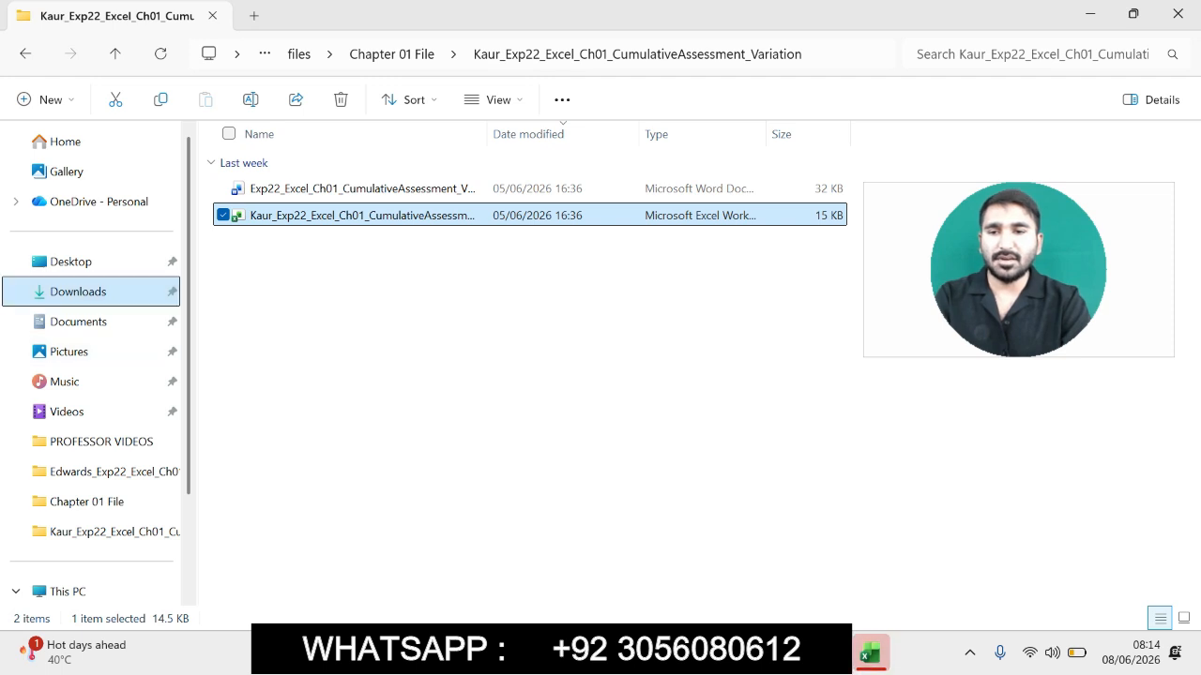
click(78, 292)
double_click(259, 216)
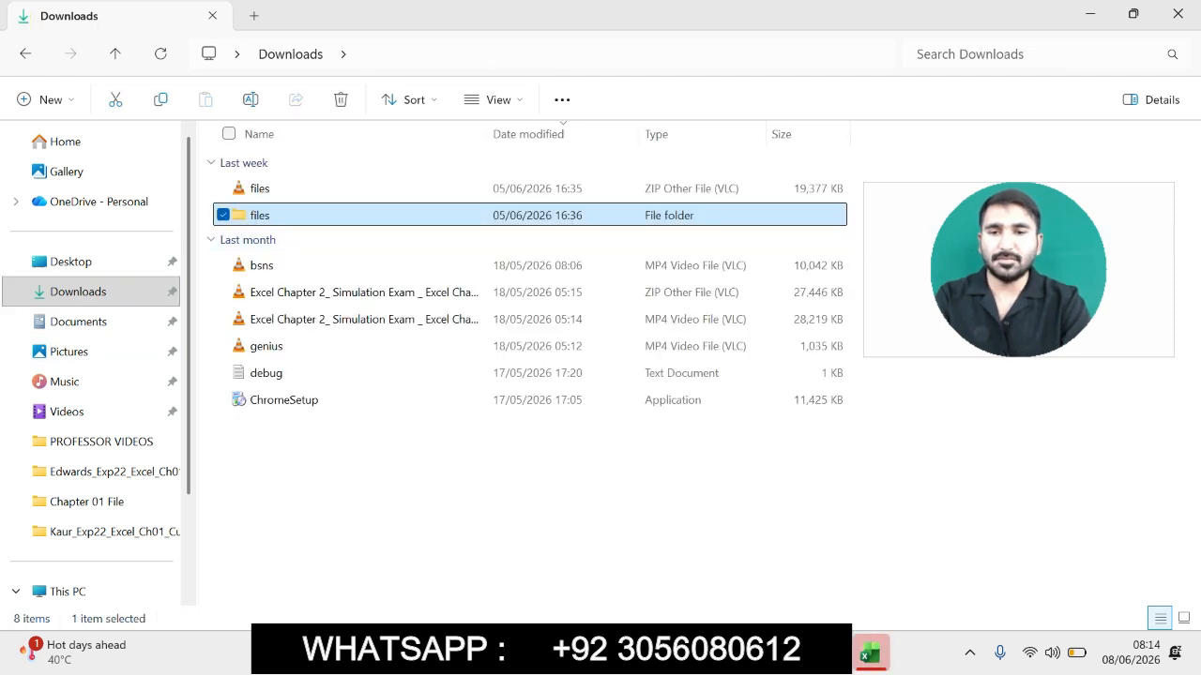
double_click(260, 187)
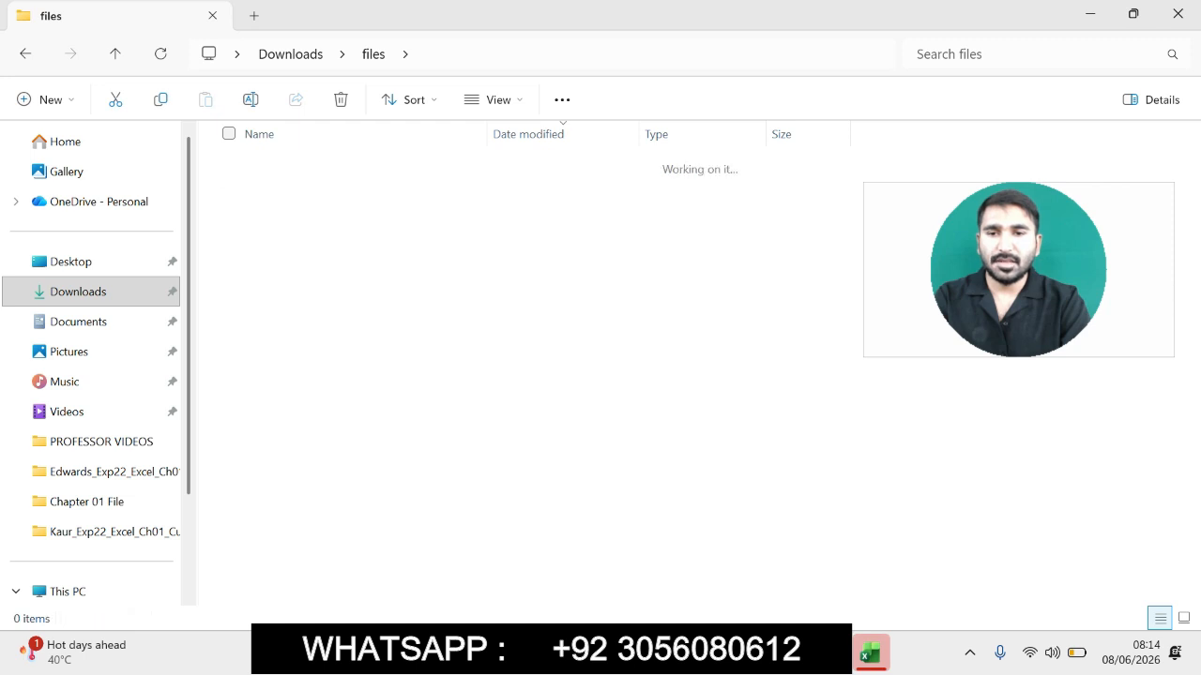
double_click(282, 187)
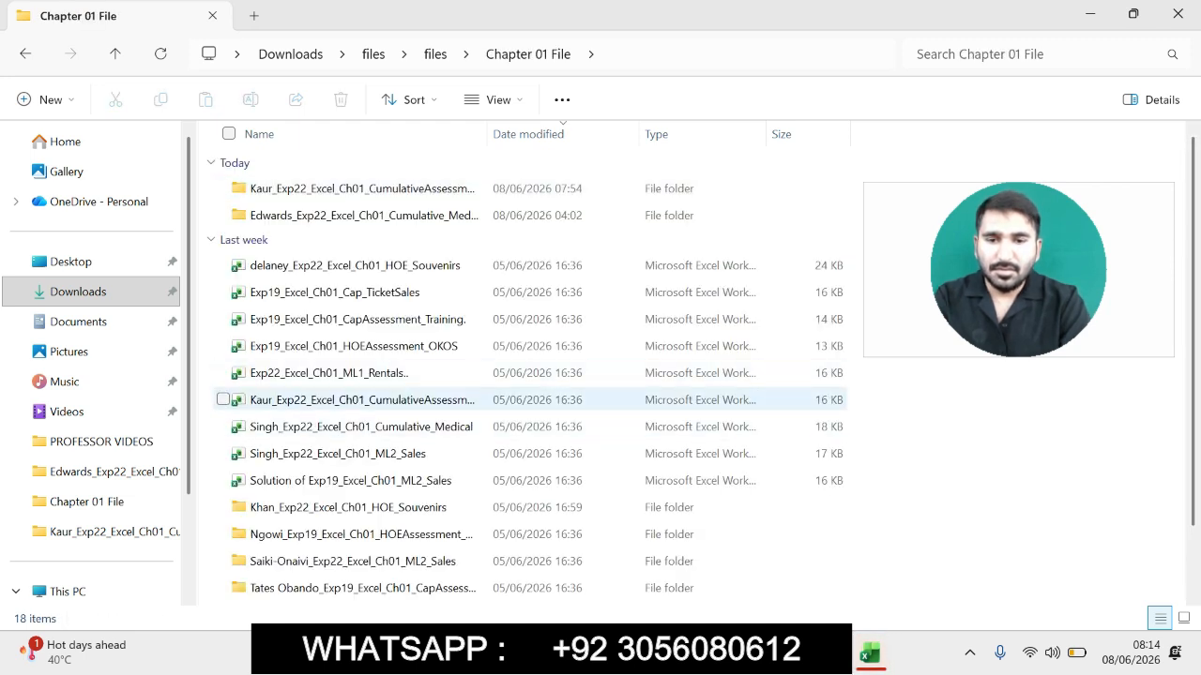
click(361, 401)
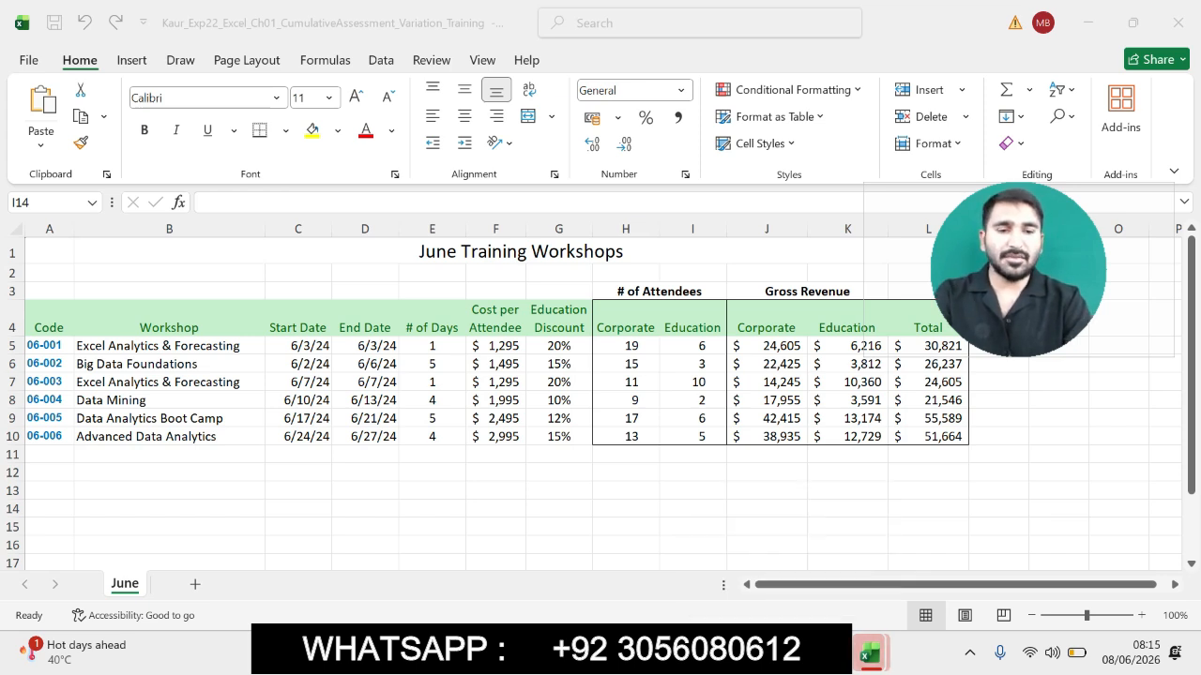
click(791, 652)
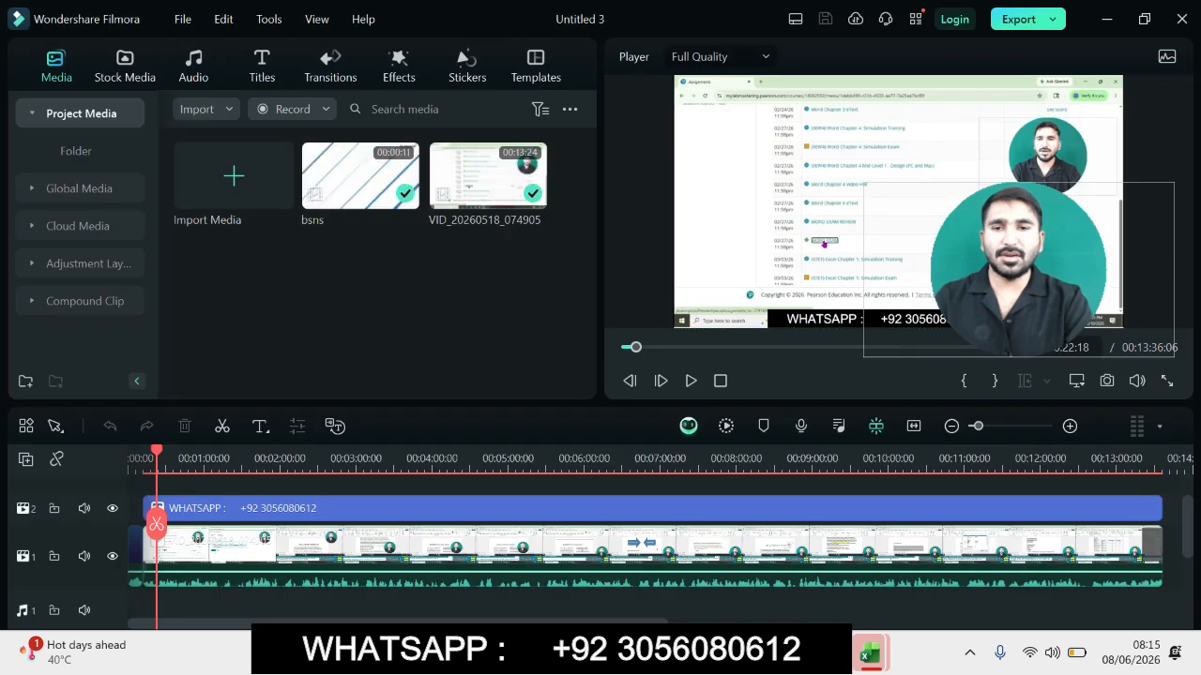
click(295, 109)
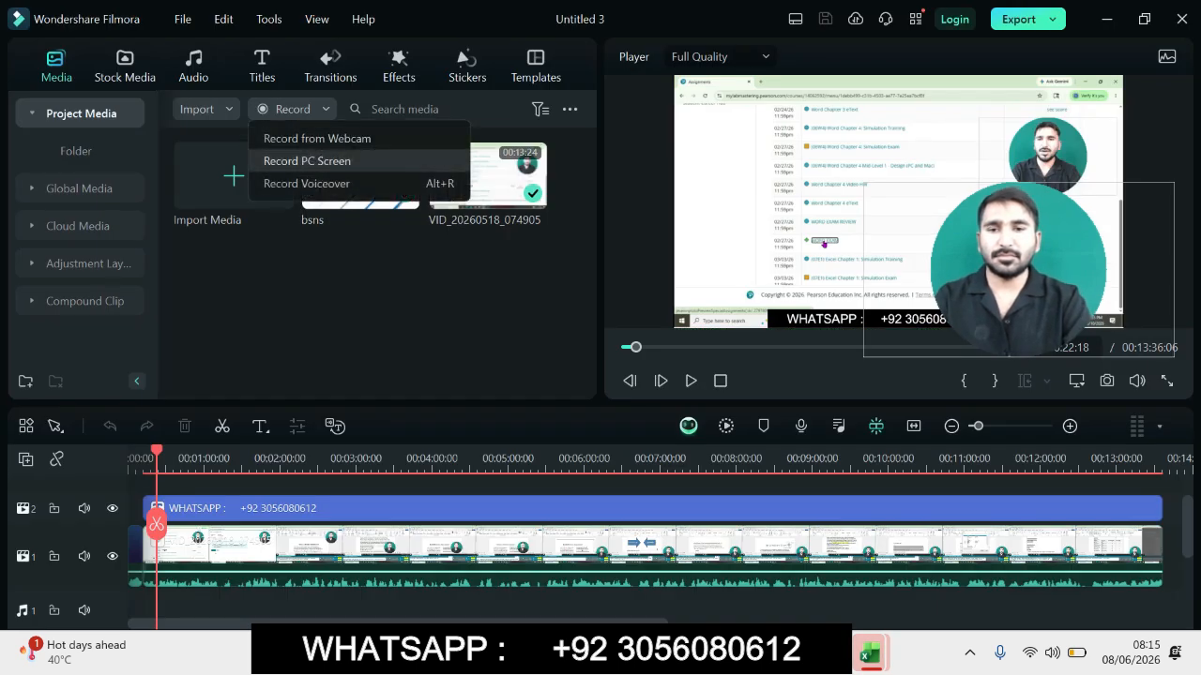